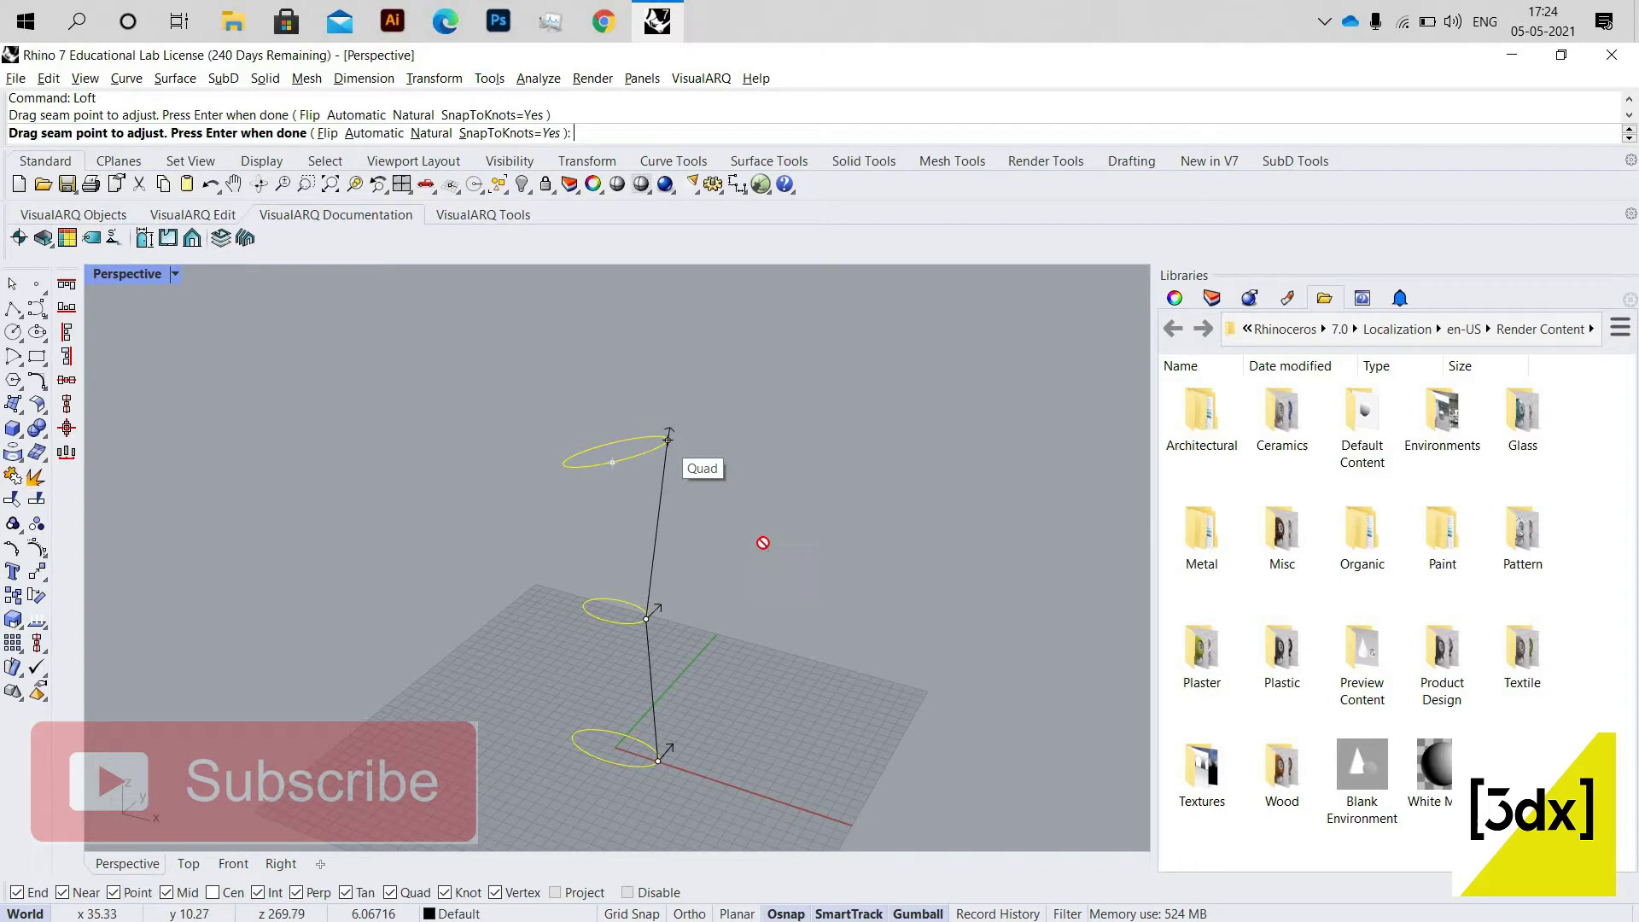
Adjust the seam points of the three ellipses and loft them with Normal style and no simplification.
right_click_drag(510, 729, 555, 692)
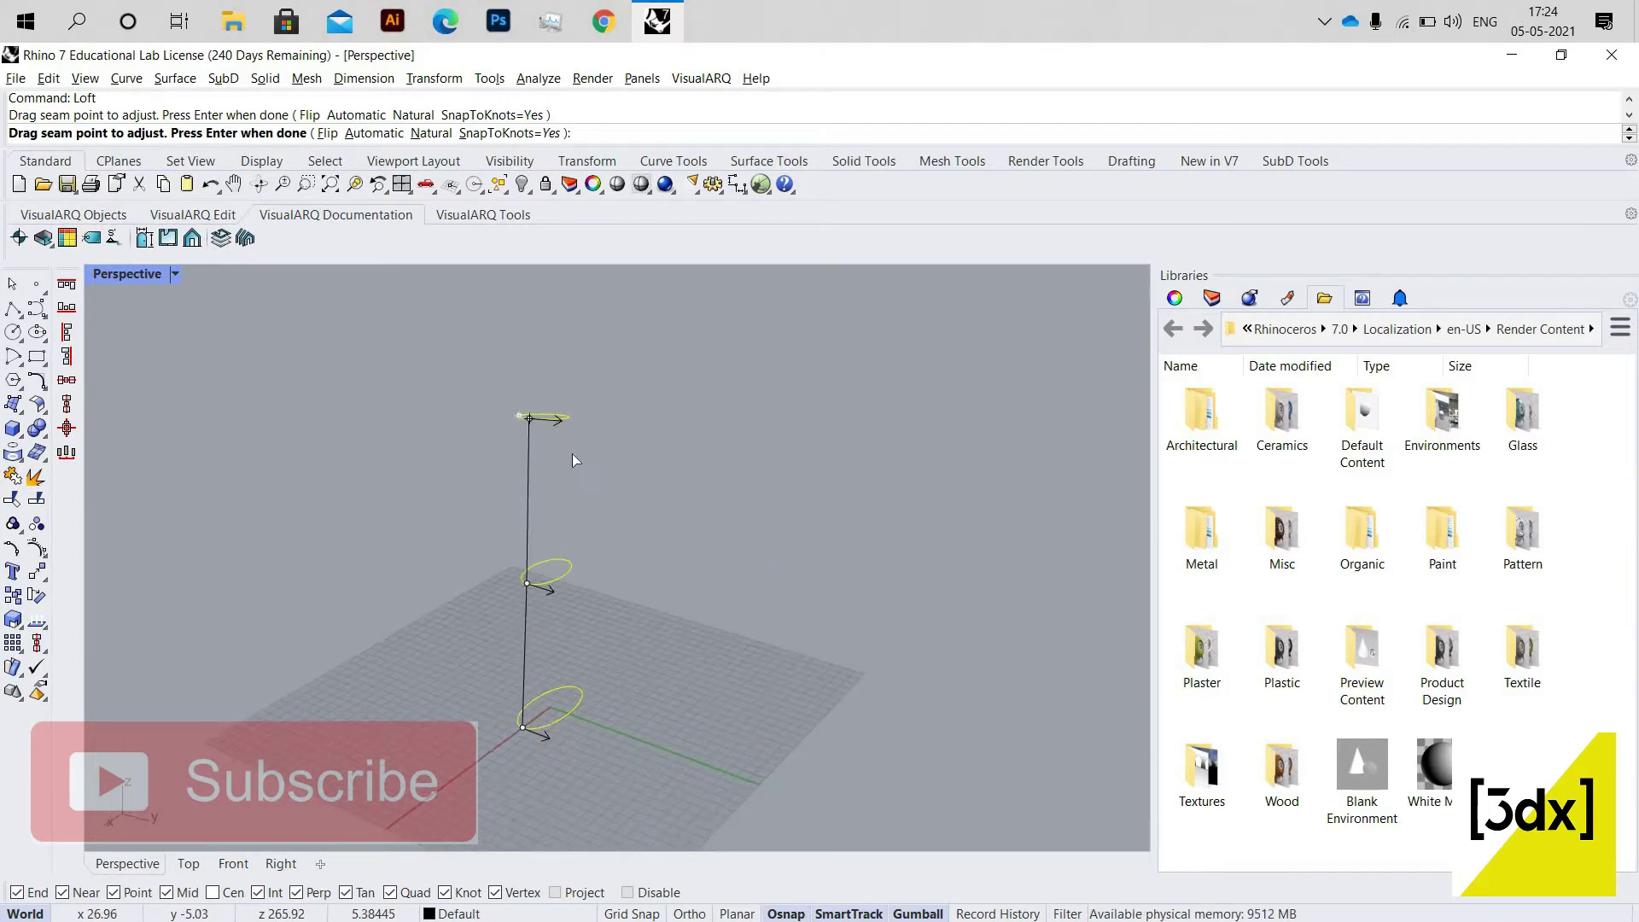
mouse_move(519, 418)
left_mouse_down()
mouse_move(551, 427)
mouse_move(529, 436)
mouse_move(527, 419)
left_mouse_up()
right_click_drag(598, 551, 760, 641)
key("Return")
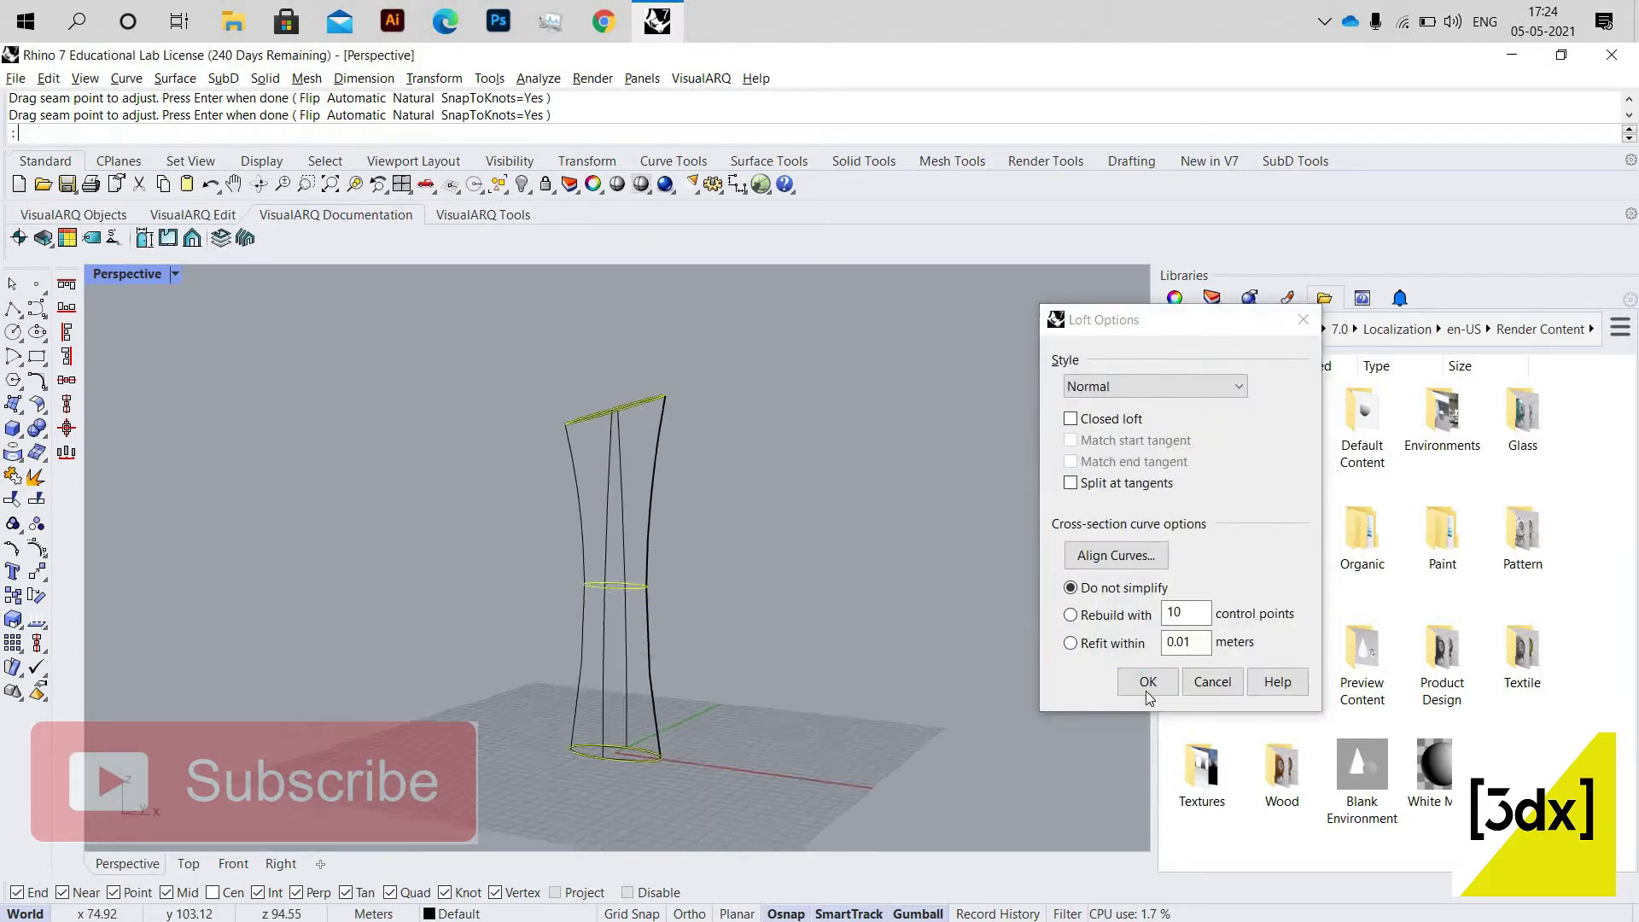
key("Return")
Set the Perspective view's display mode to Shaded and deselect the lofted surface.
left_click(176, 278)
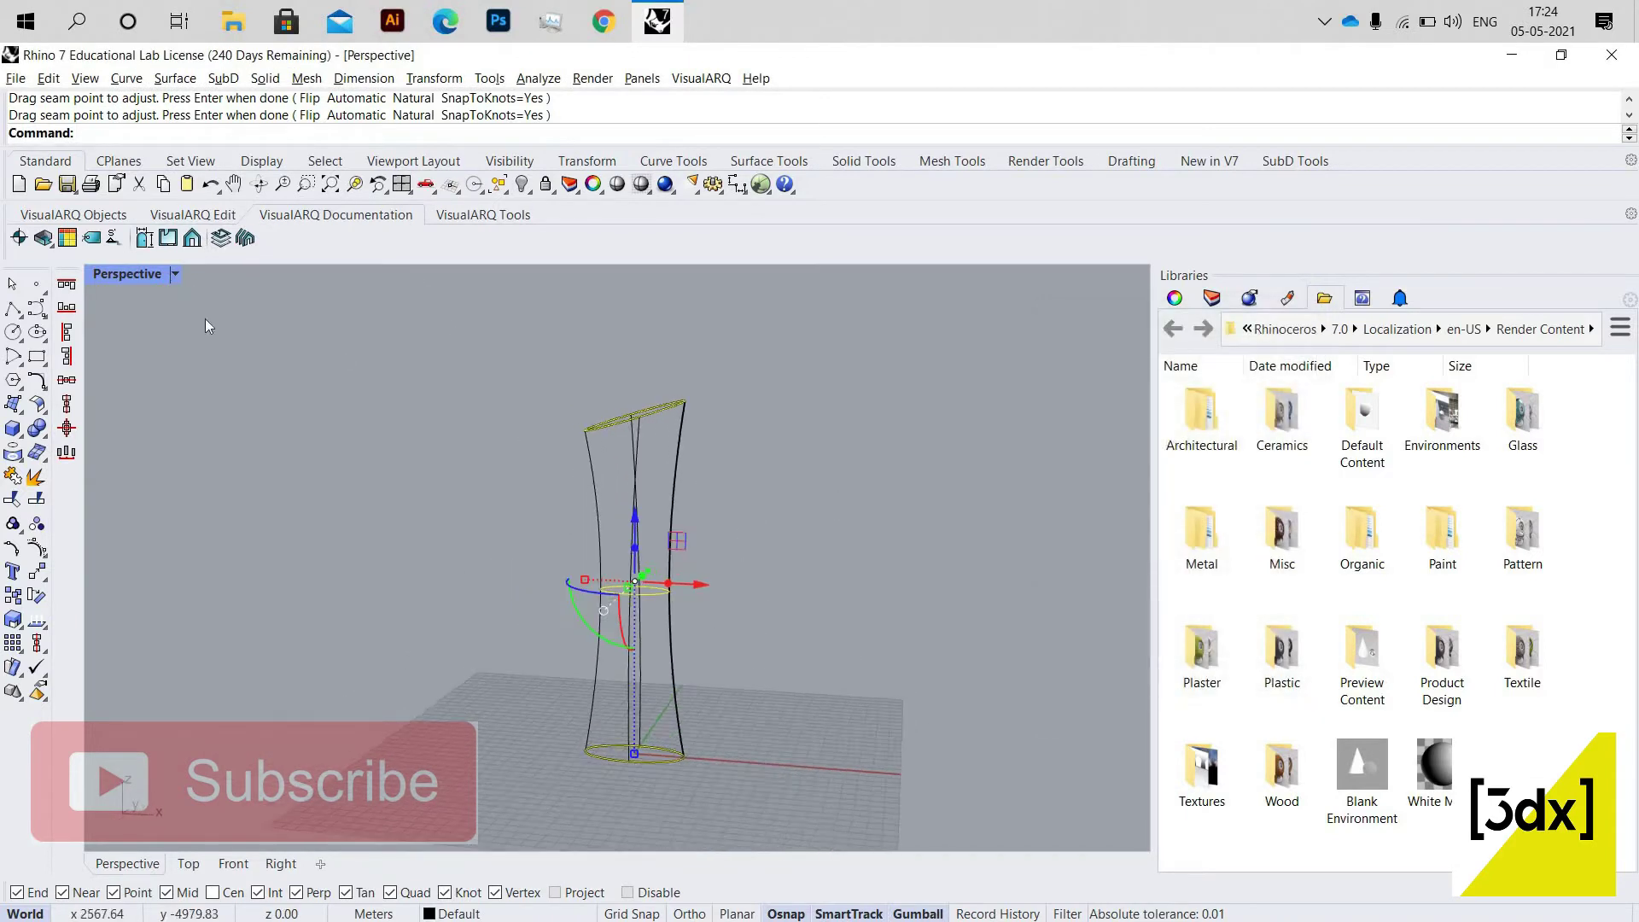
left_click(244, 315)
left_click(707, 507)
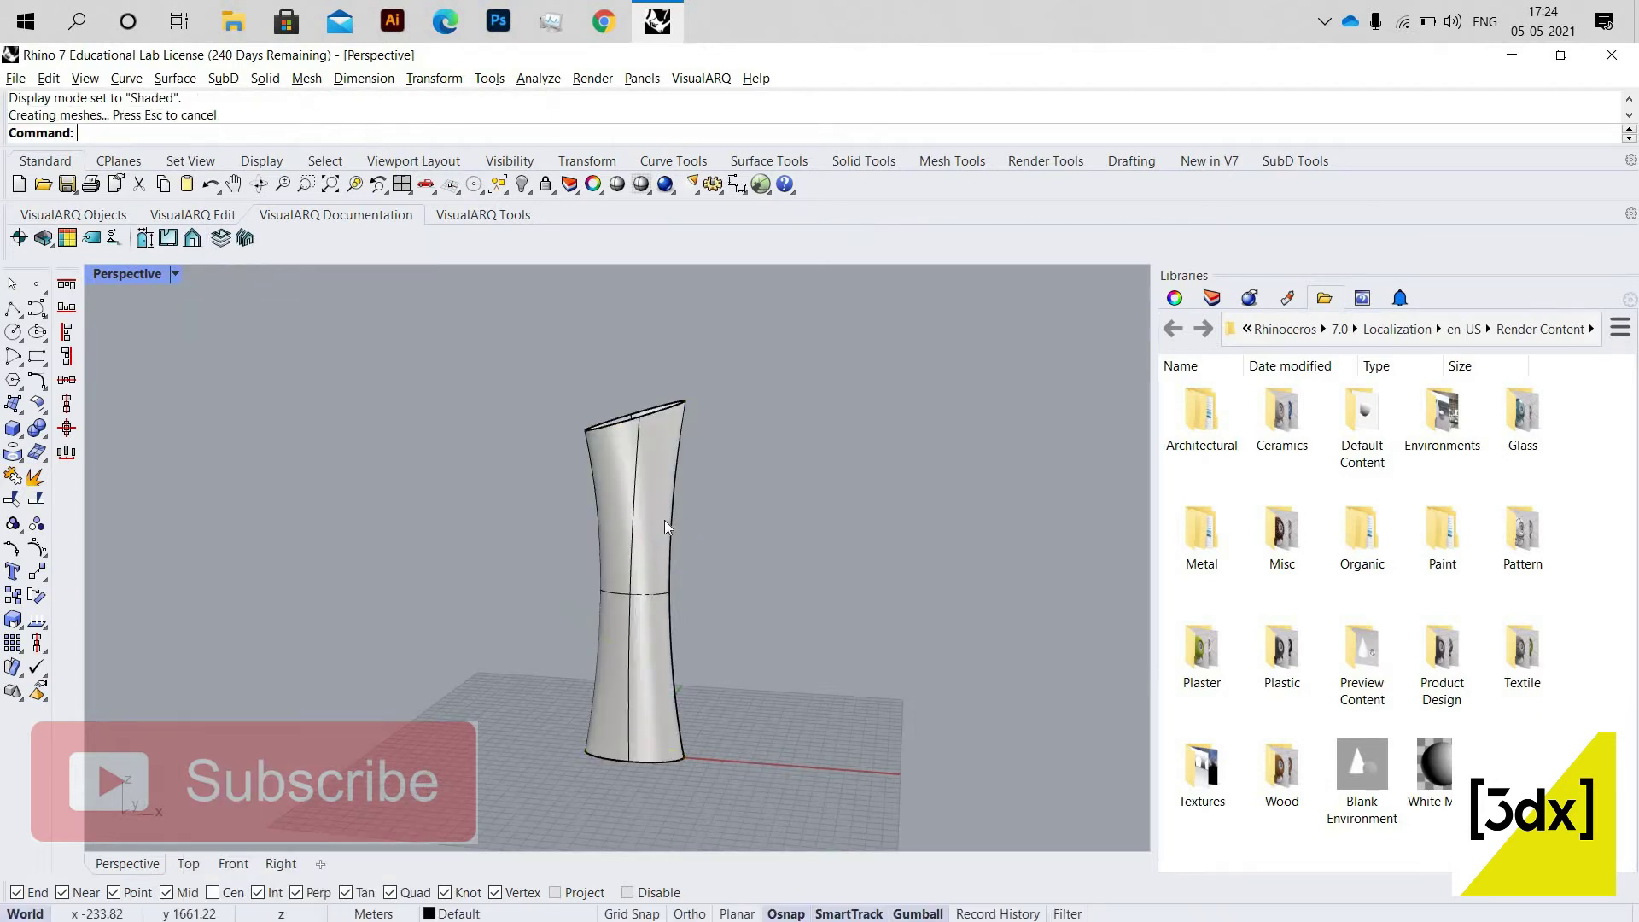
Examine the lofted tower surface from several sides and at different distances.
right_click_drag(664, 520, 691, 546)
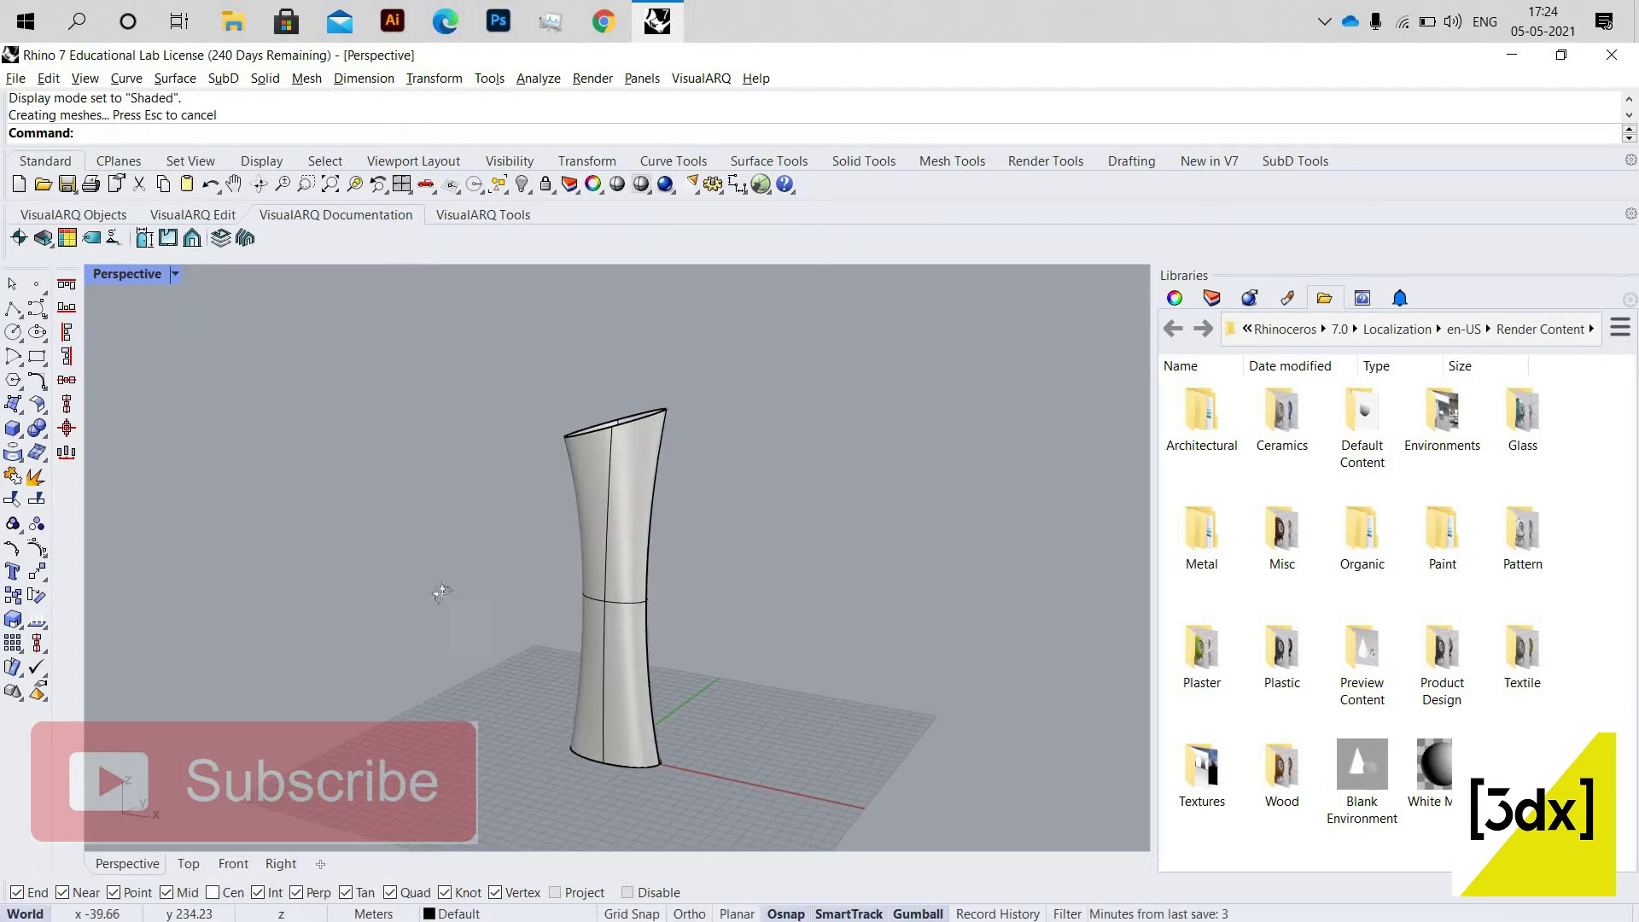
right_click_drag(439, 597, 615, 675)
left_click(626, 614)
scroll(688, 632, "down", 4)
key("Escape")
scroll(672, 694, "up", 6)
left_click(646, 668)
key("Escape")
scroll(741, 673, "down", 4)
scroll(725, 677, "up", 2)
Draw a straight line with Ortho on the ground plane beside the tower, parallel to the red axis.
type("Line")
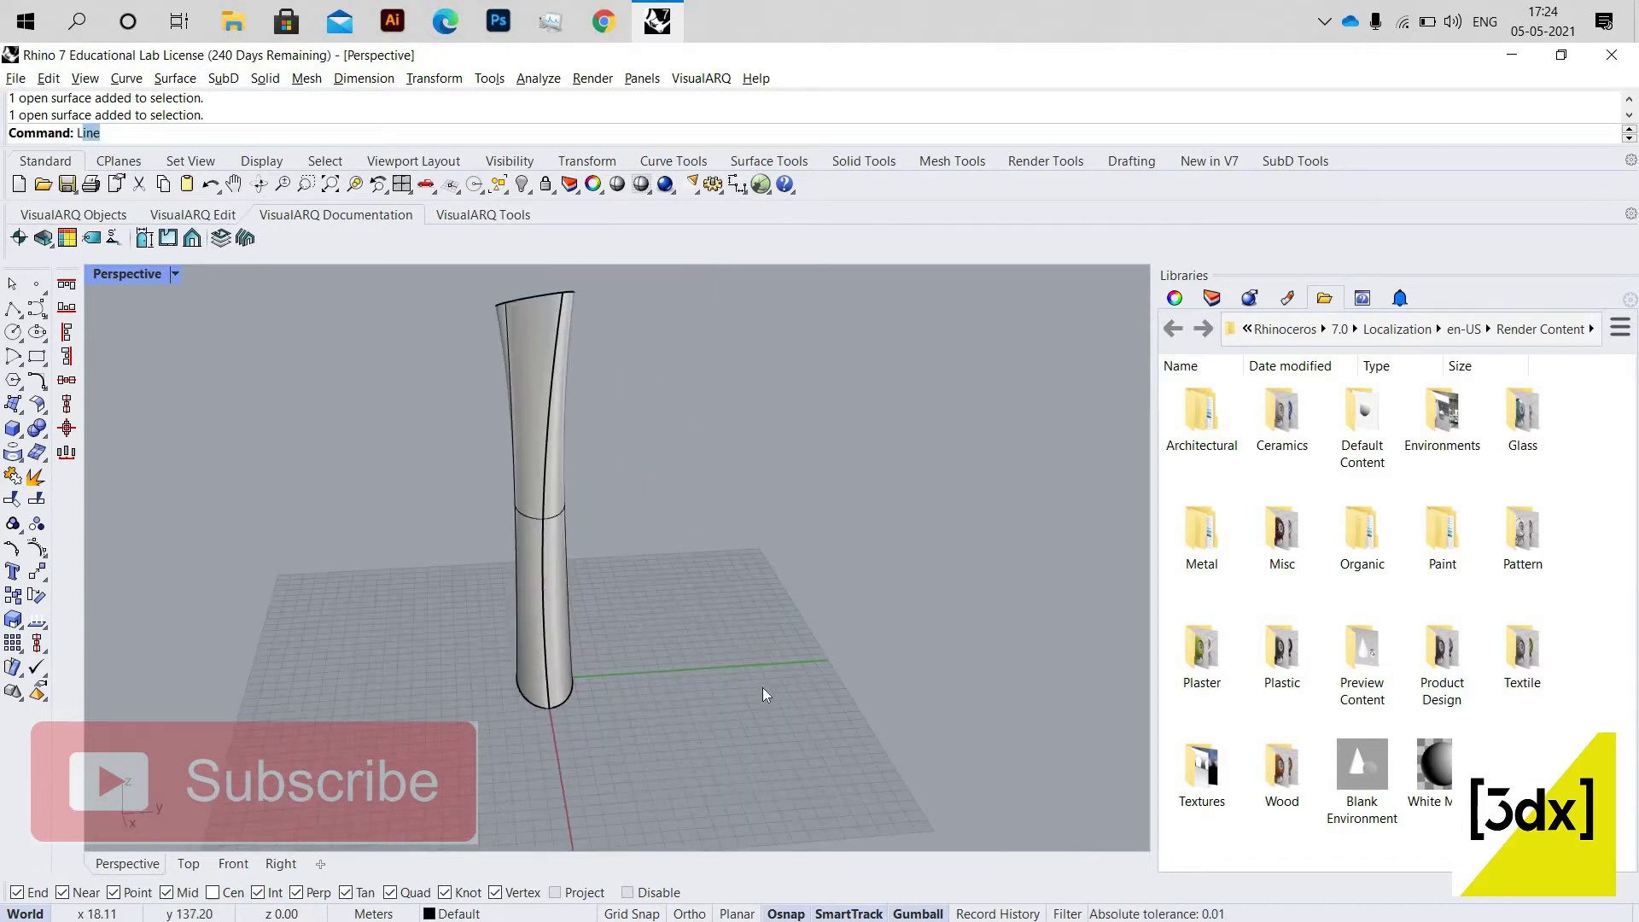
key("Return")
scroll(679, 604, "down", 3)
right_click_drag(679, 604, 629, 567)
scroll(629, 564, "up", 3)
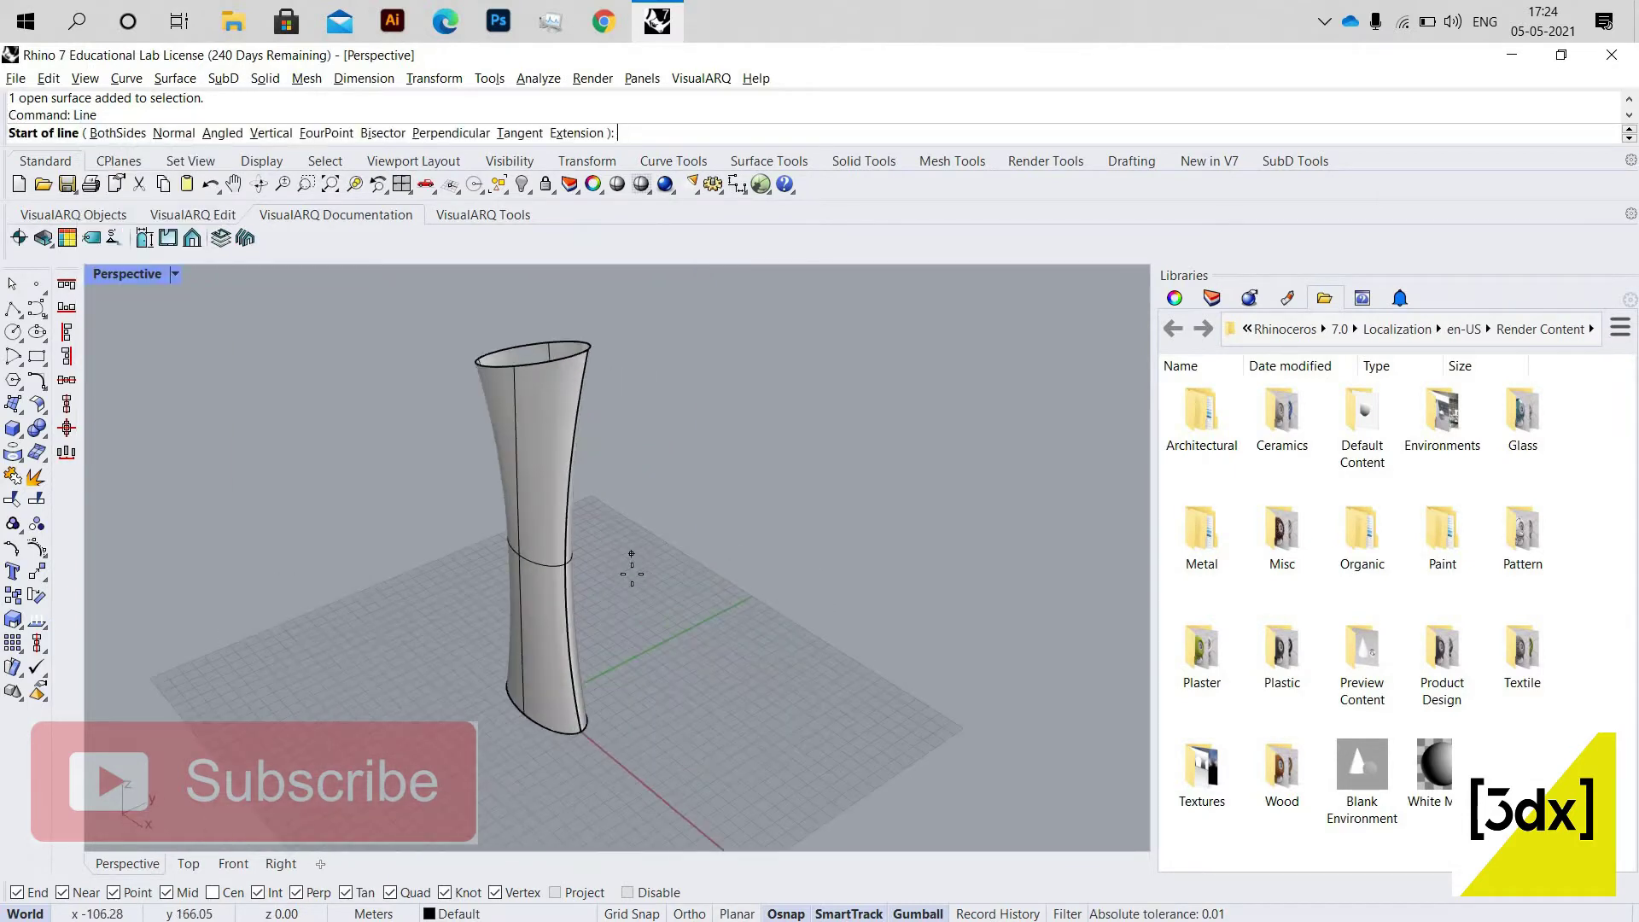
left_click(694, 913)
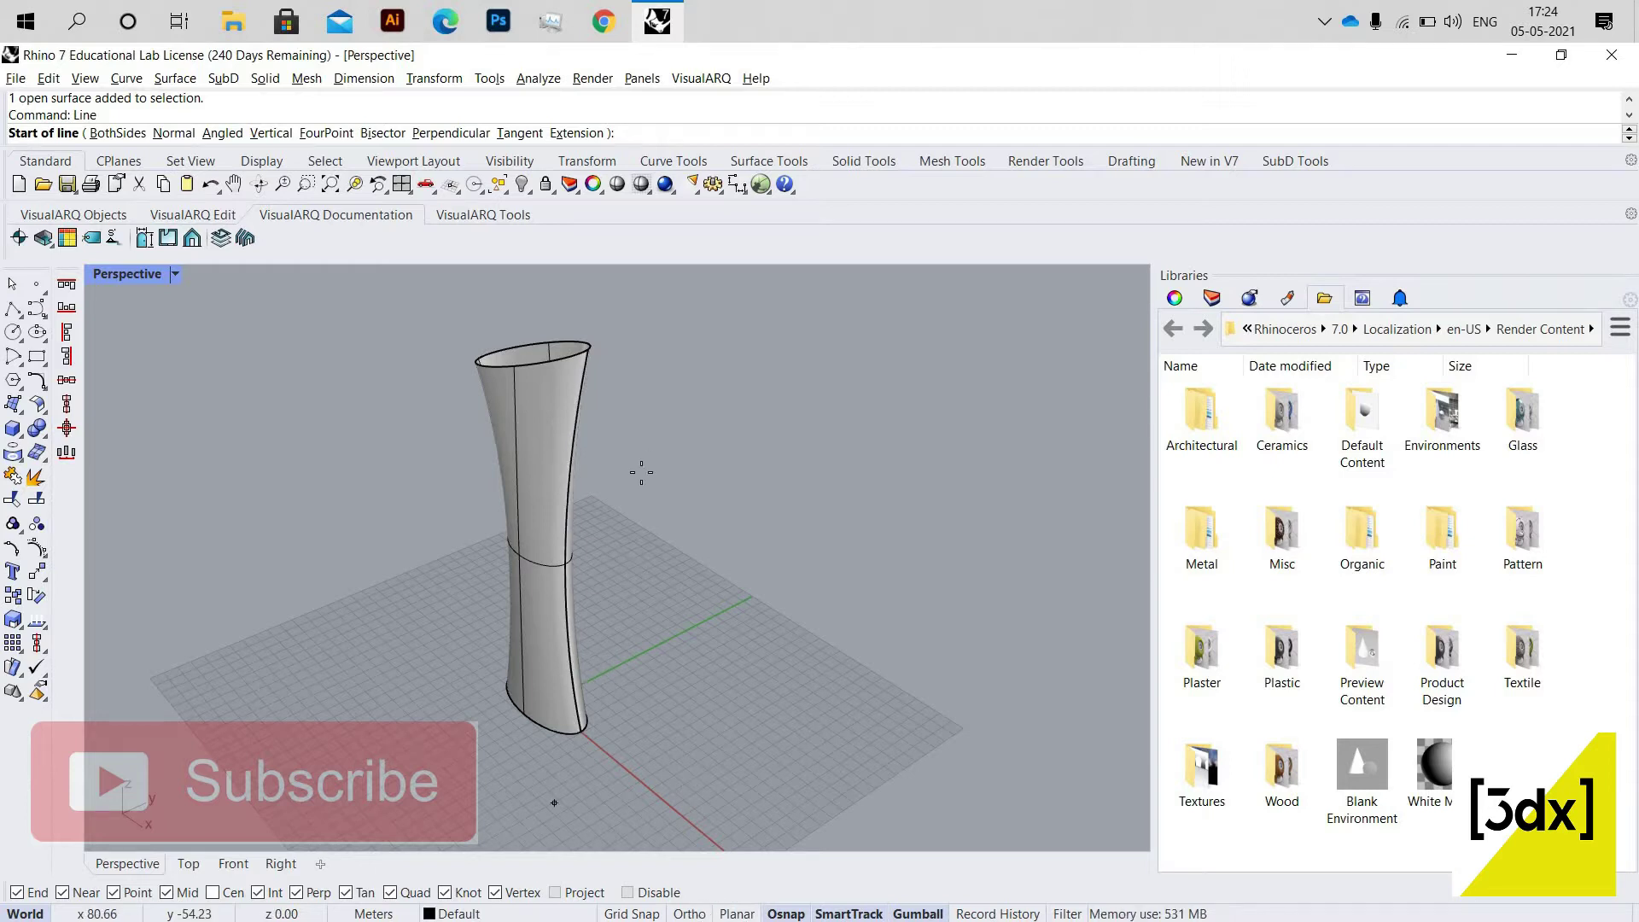
left_click(608, 535)
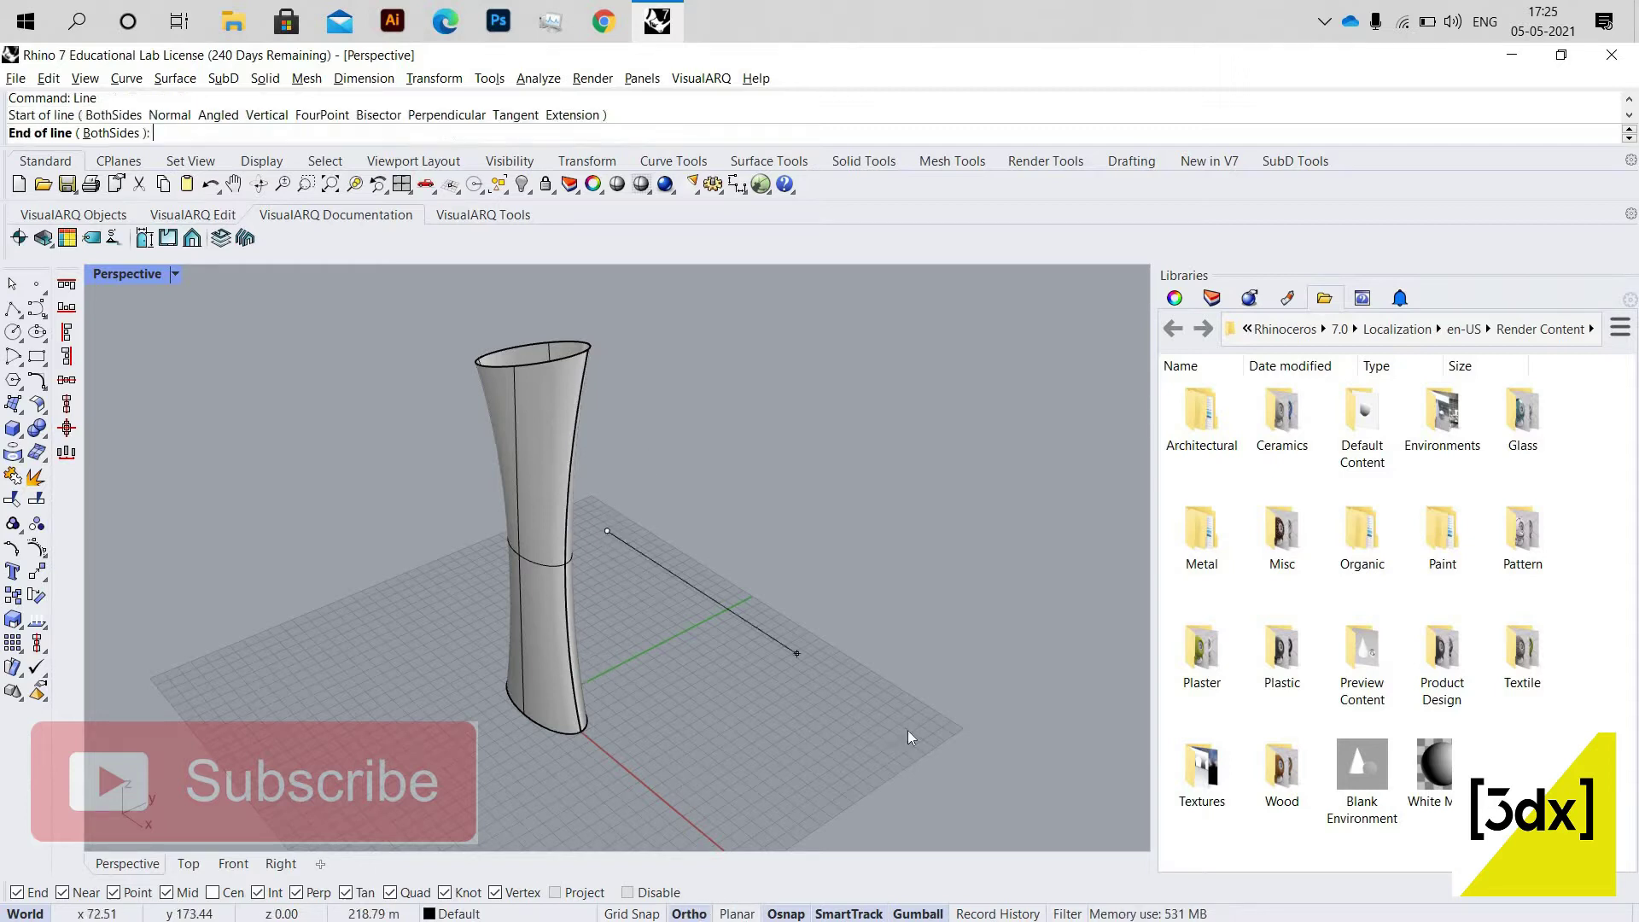
left_click(905, 621)
right_click_drag(915, 658, 821, 797)
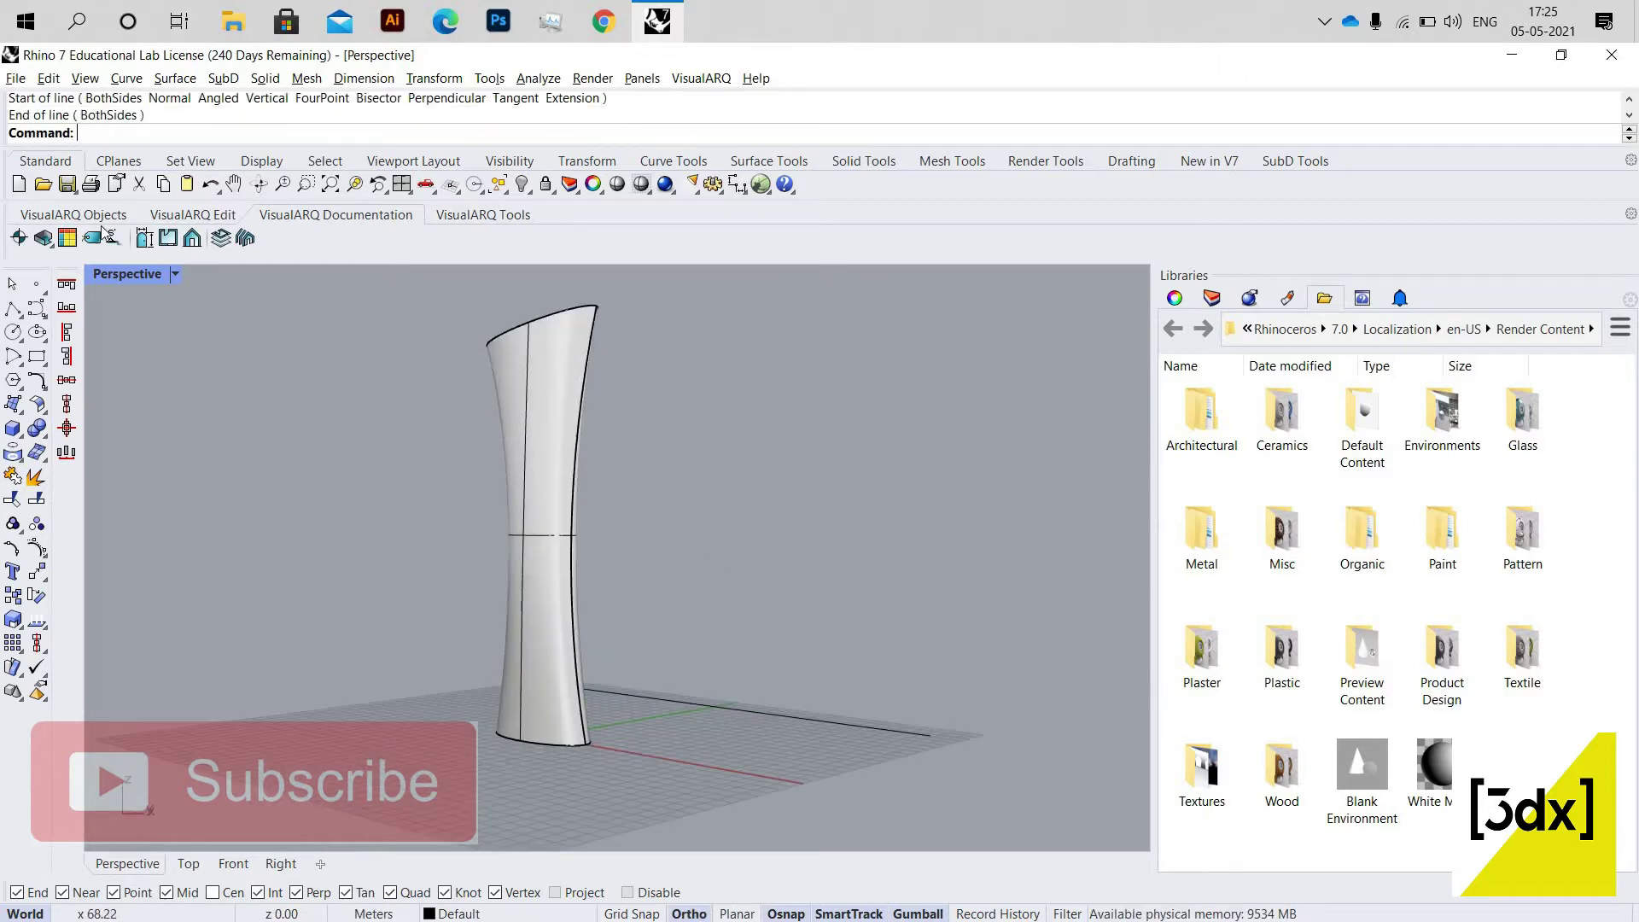
Restore the four-view layout and copy the ground line 10 m straight up in the Right view.
double_click(136, 281)
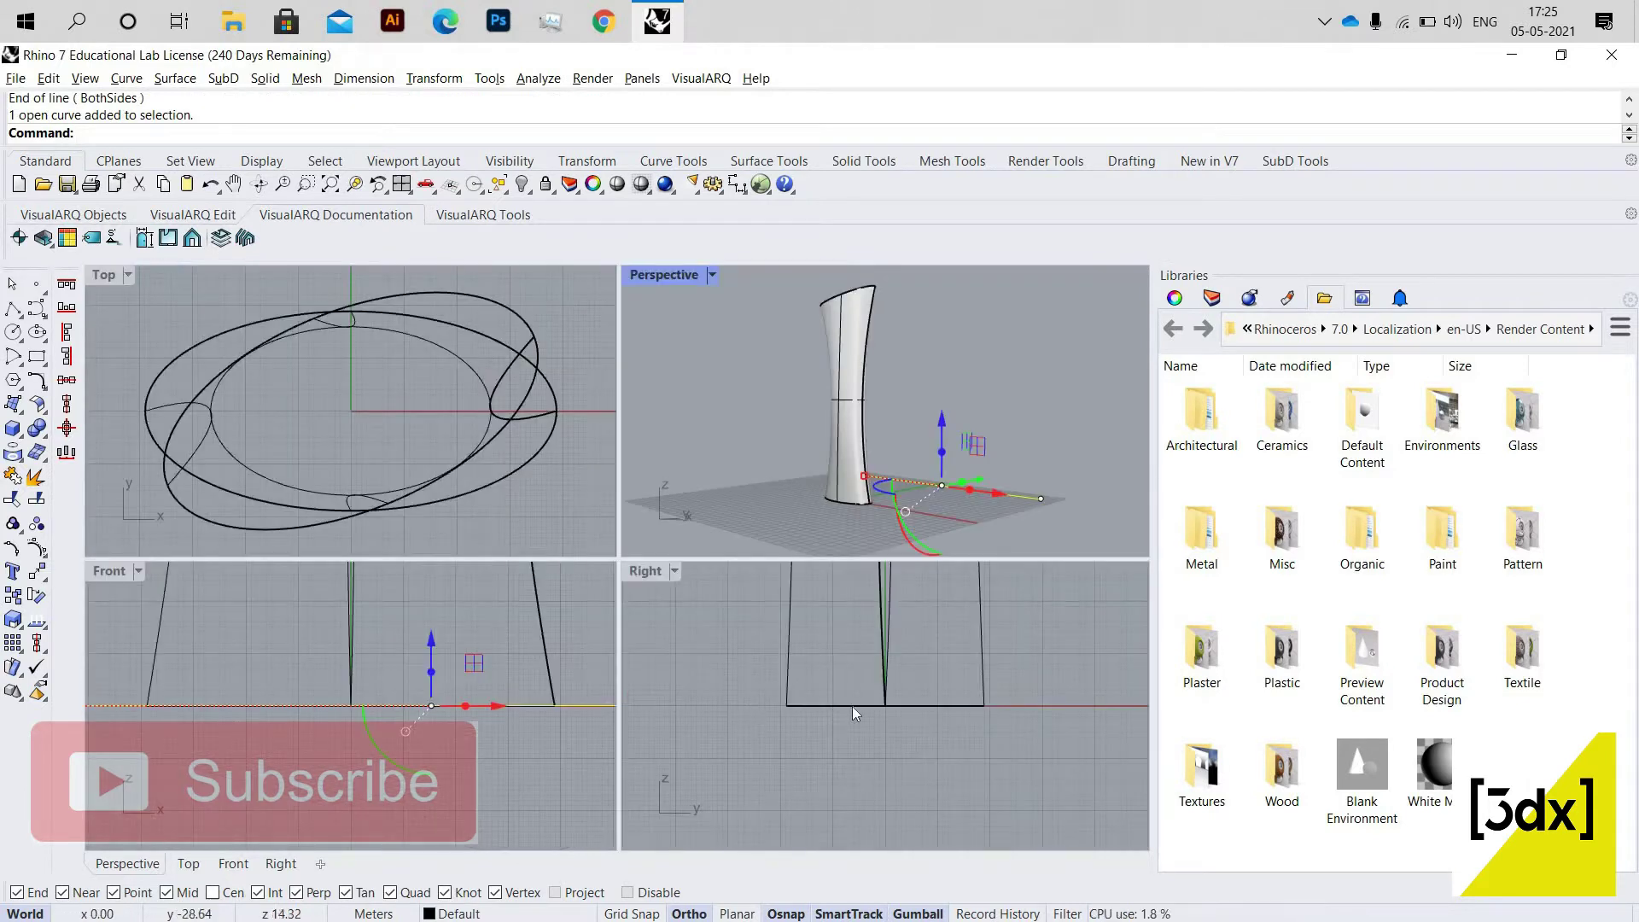
scroll(852, 705, "down", 5)
scroll(972, 709, "down", 7)
scroll(950, 704, "up", 8)
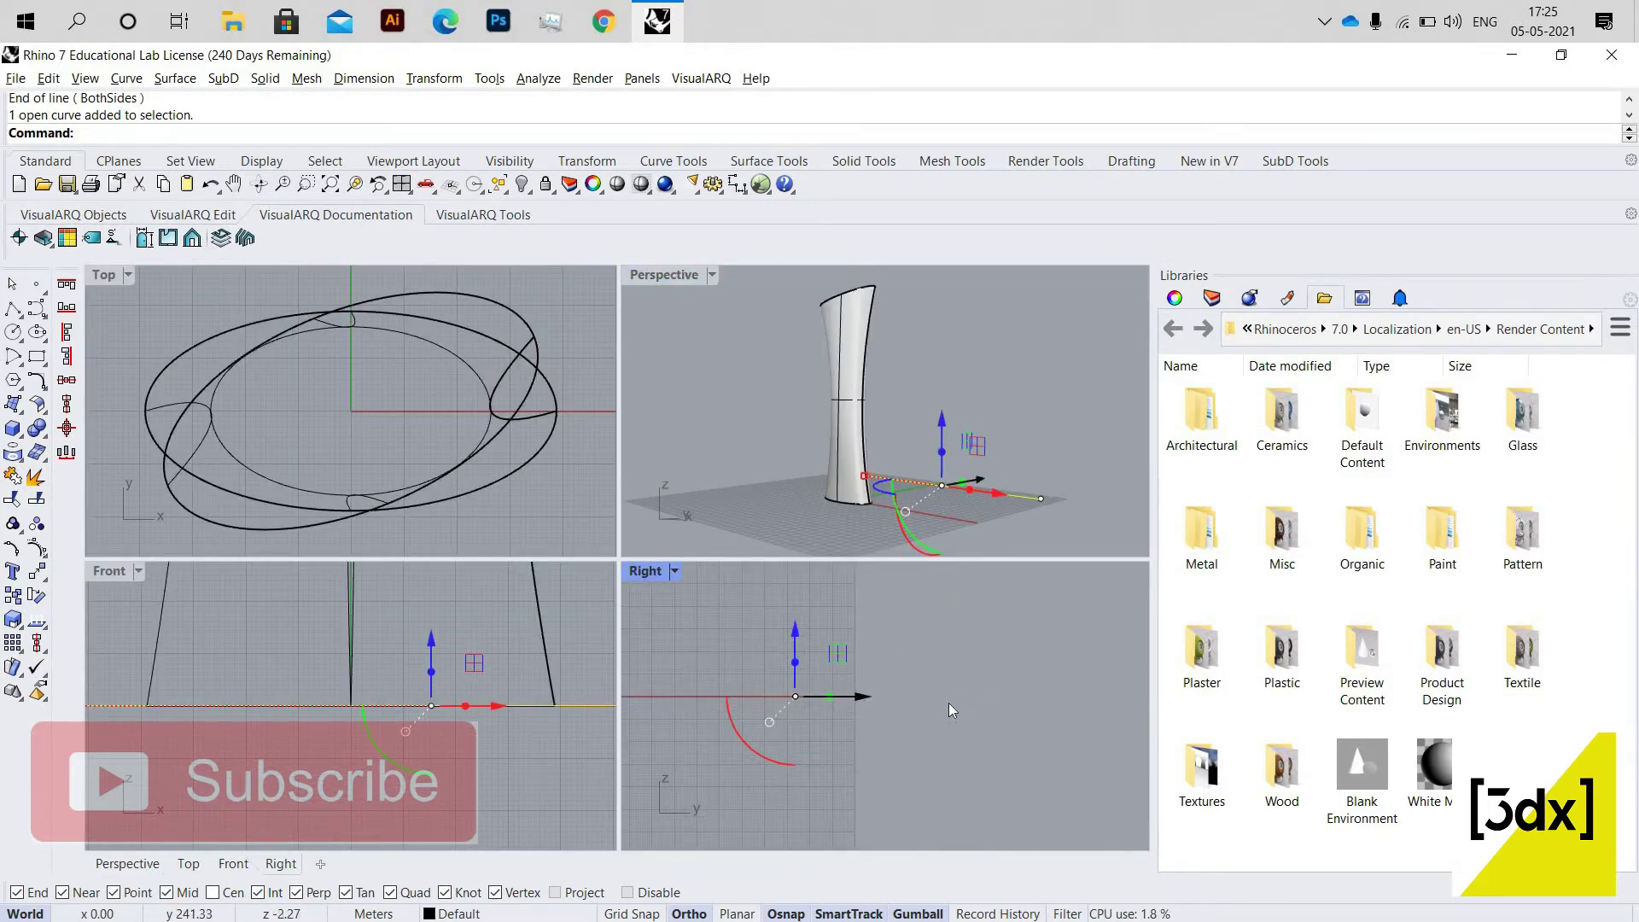
type("Copy")
key("Return")
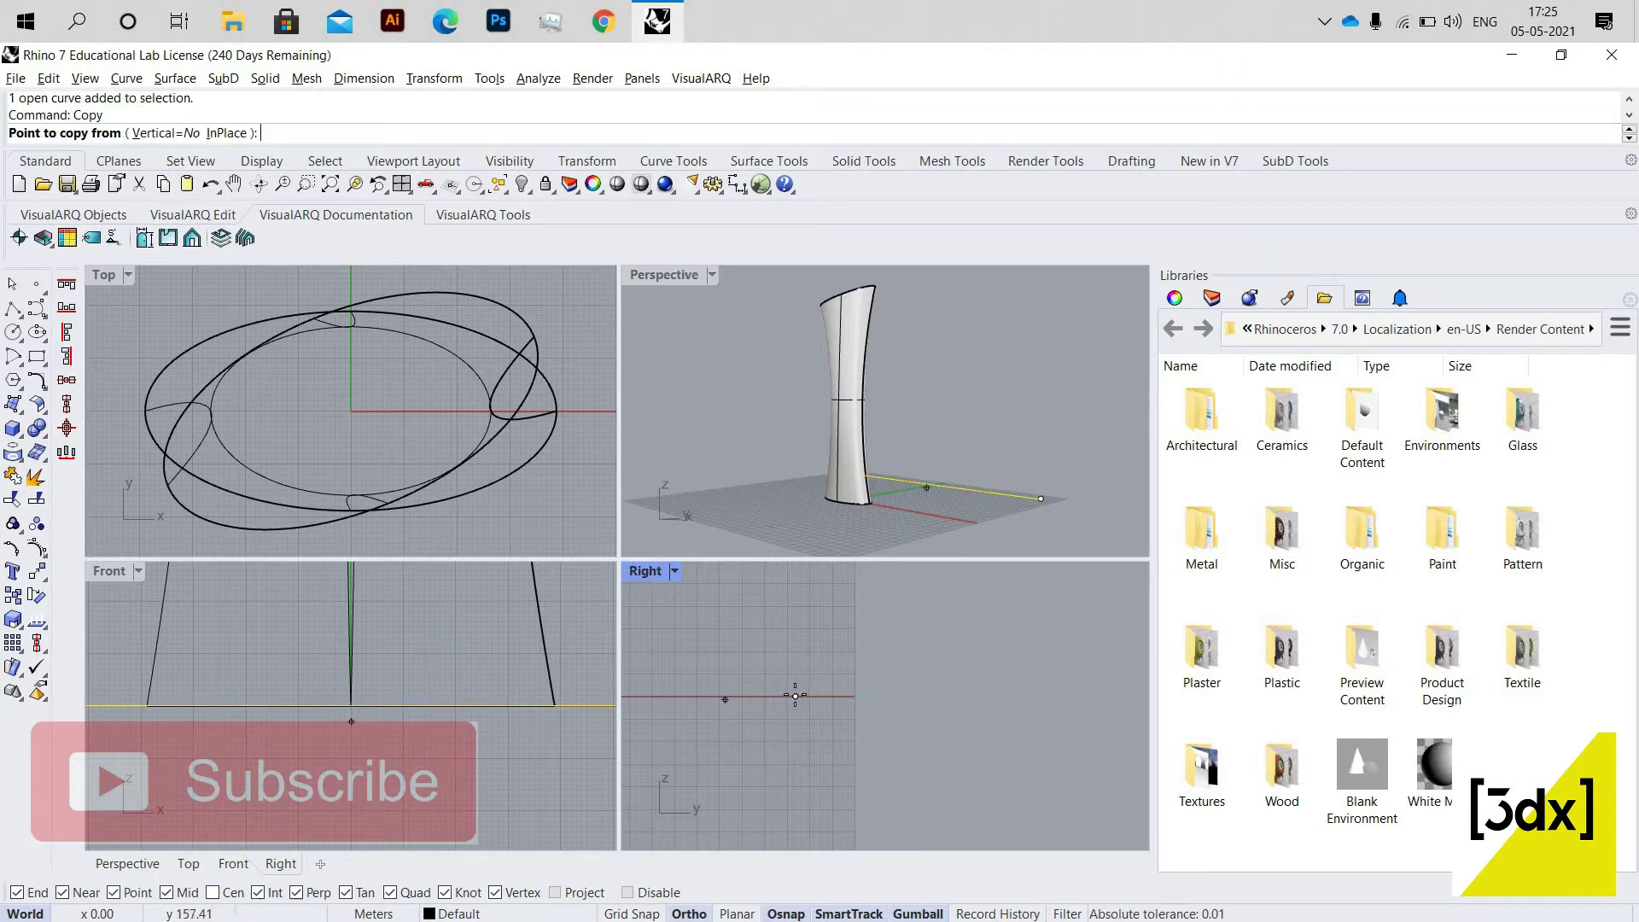
left_click(795, 696)
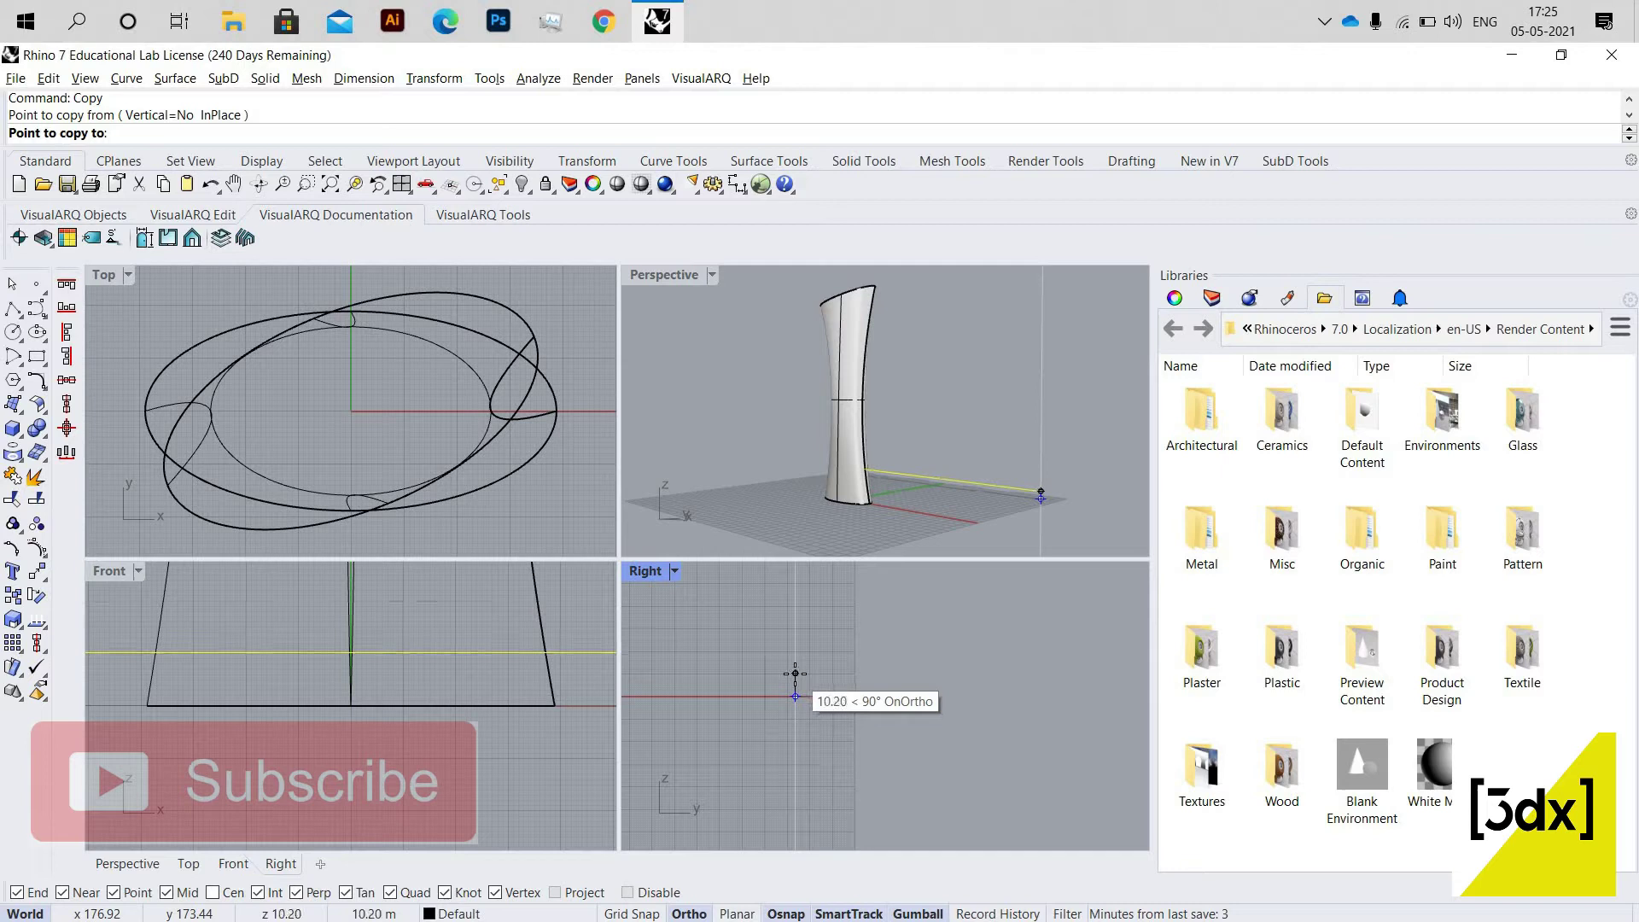
type("10")
key("Return")
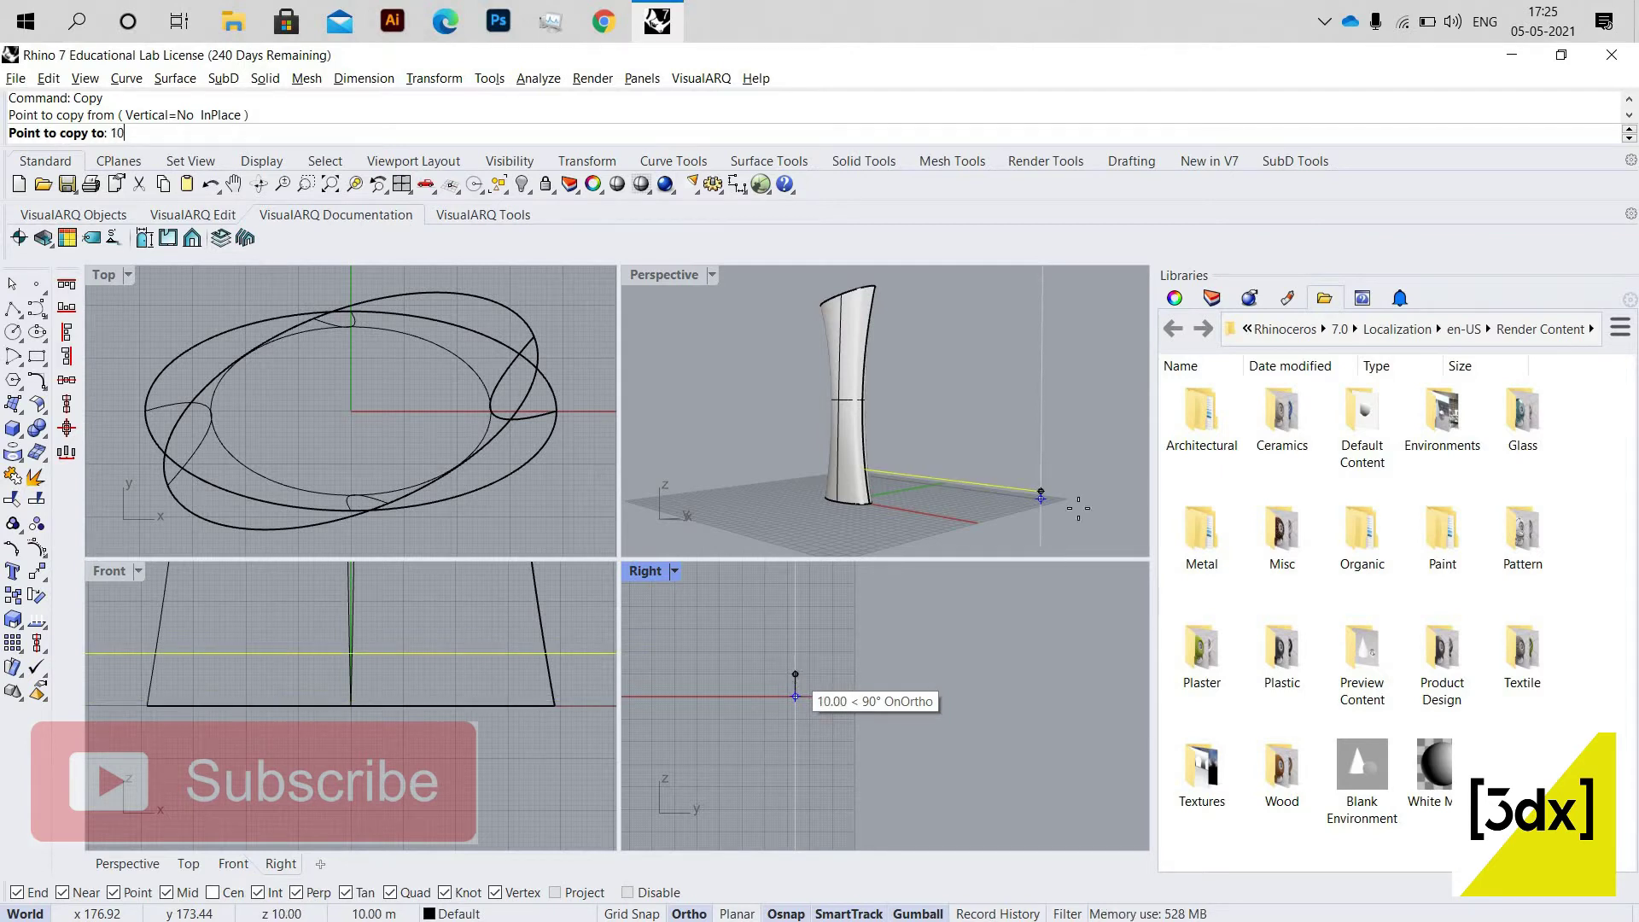
left_click(795, 673)
right_click(1069, 473)
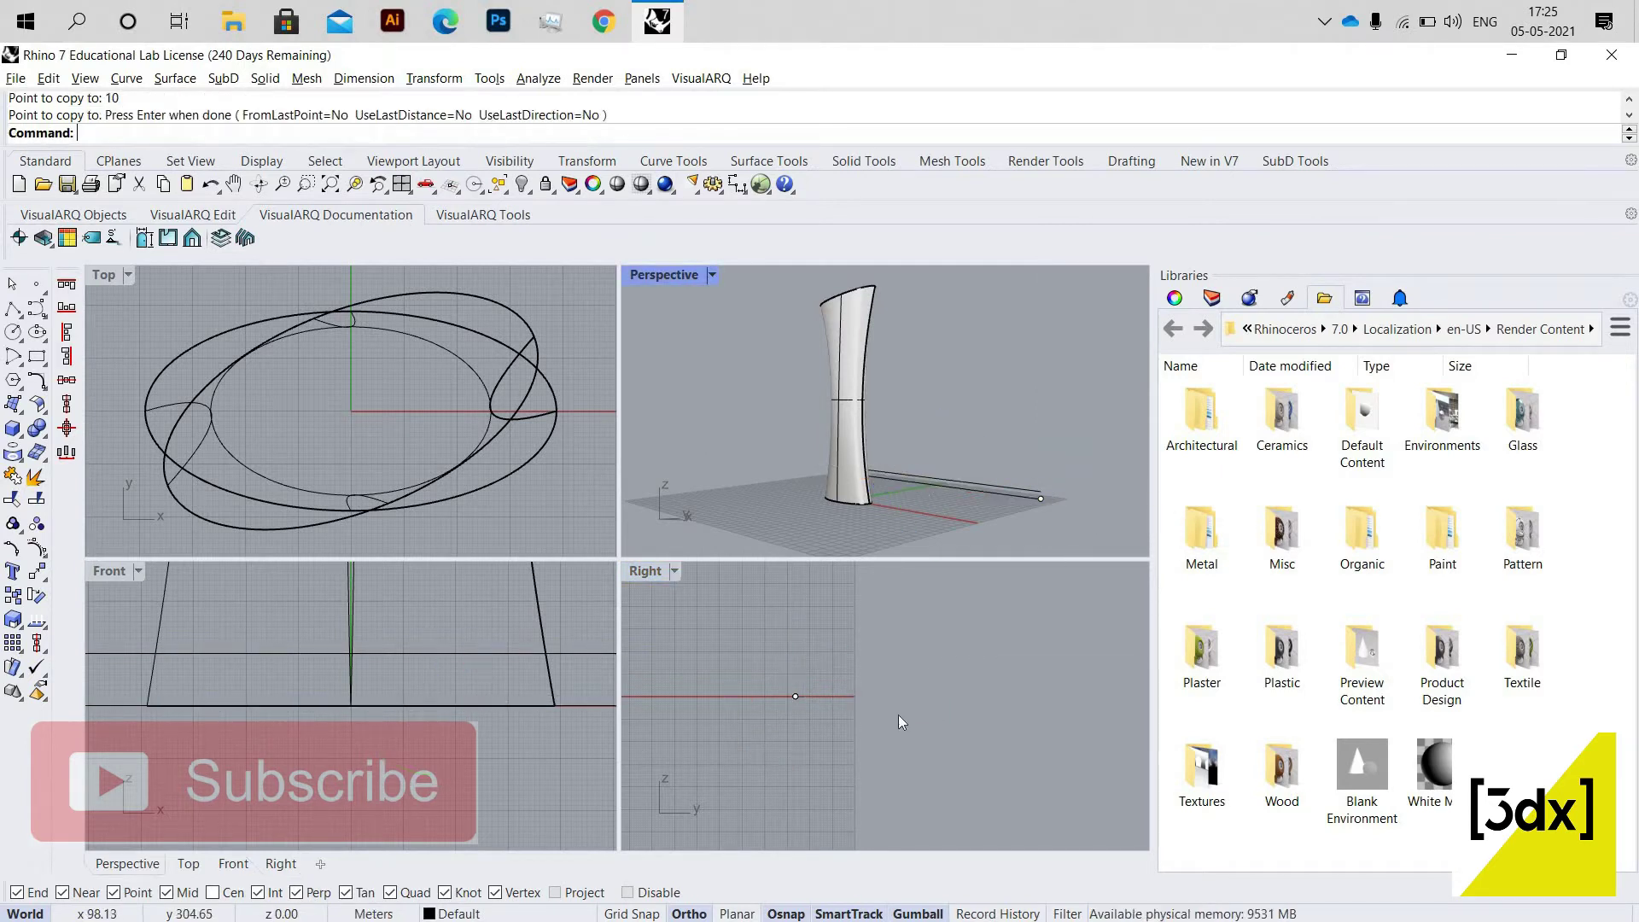
Linear-array the raised line upward as 40 items, using the ends of the two lines as reference points for the 10 m spacing.
scroll(851, 663, "down", 4)
scroll(850, 671, "down", 4)
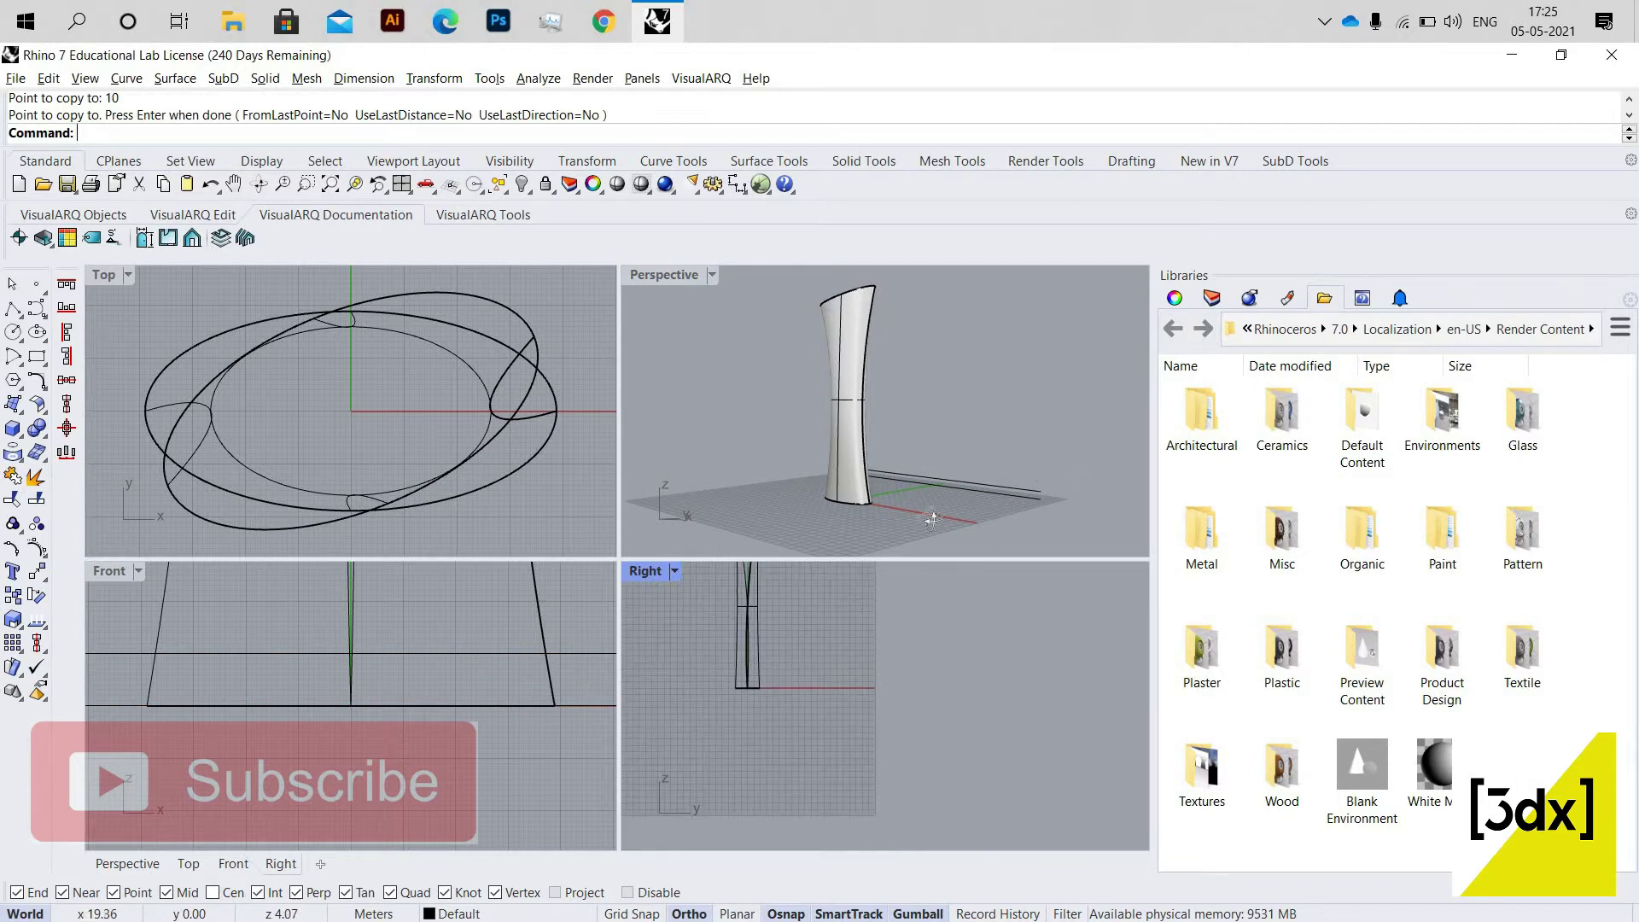
right_click_drag(930, 515, 683, 470)
scroll(369, 742, "down", 10)
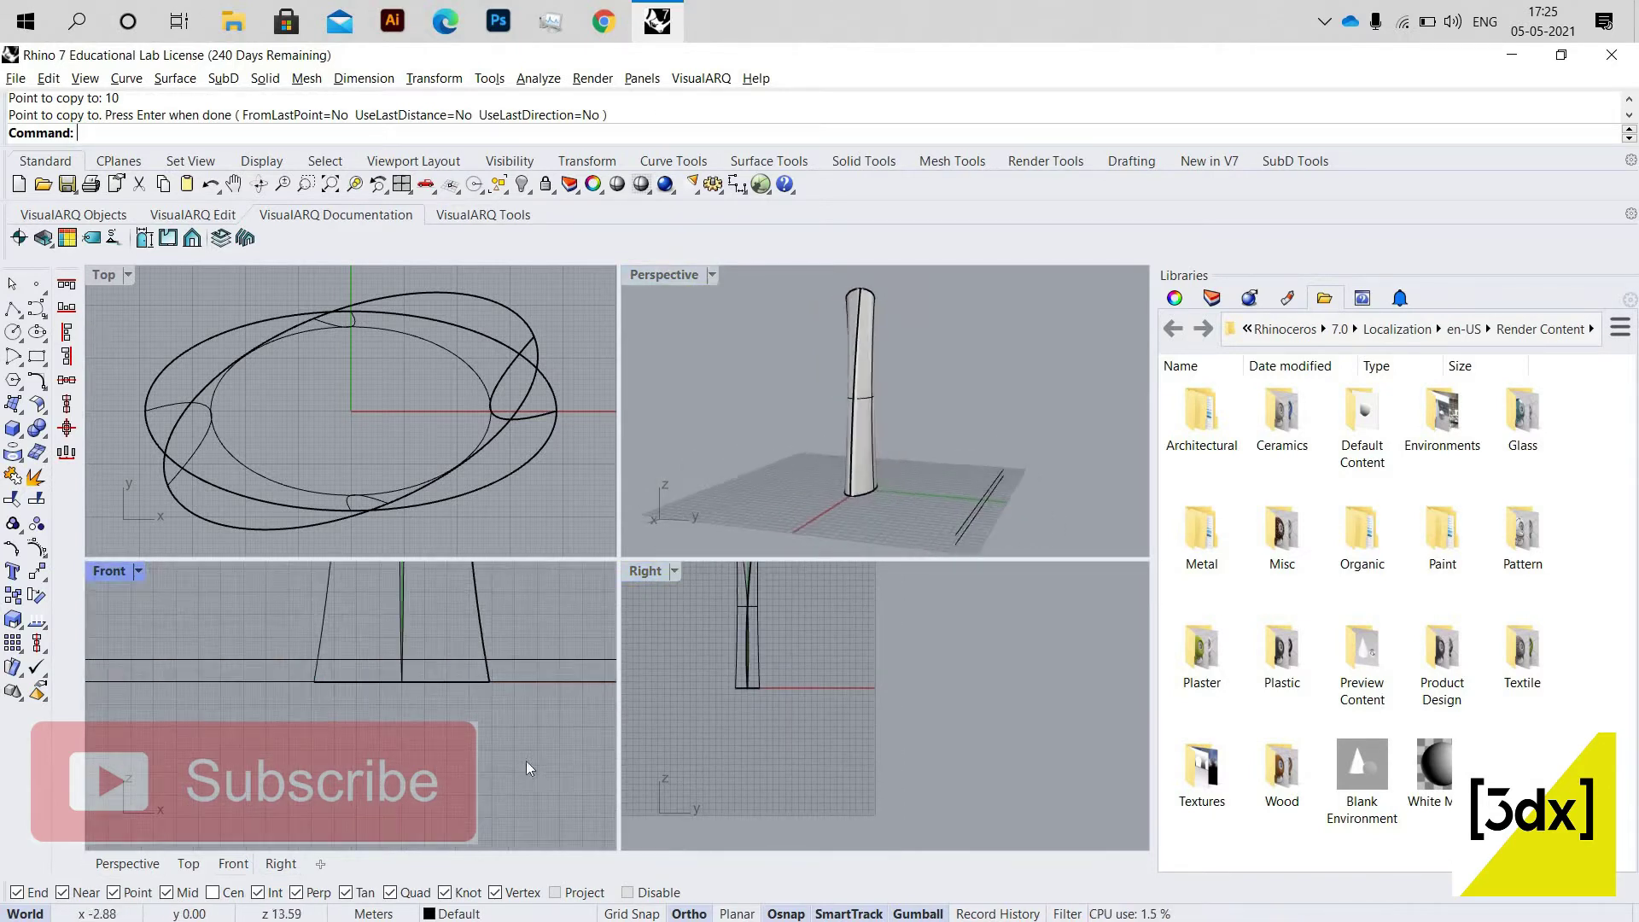
scroll(536, 738, "up", 2)
left_click_drag(524, 757, 492, 758)
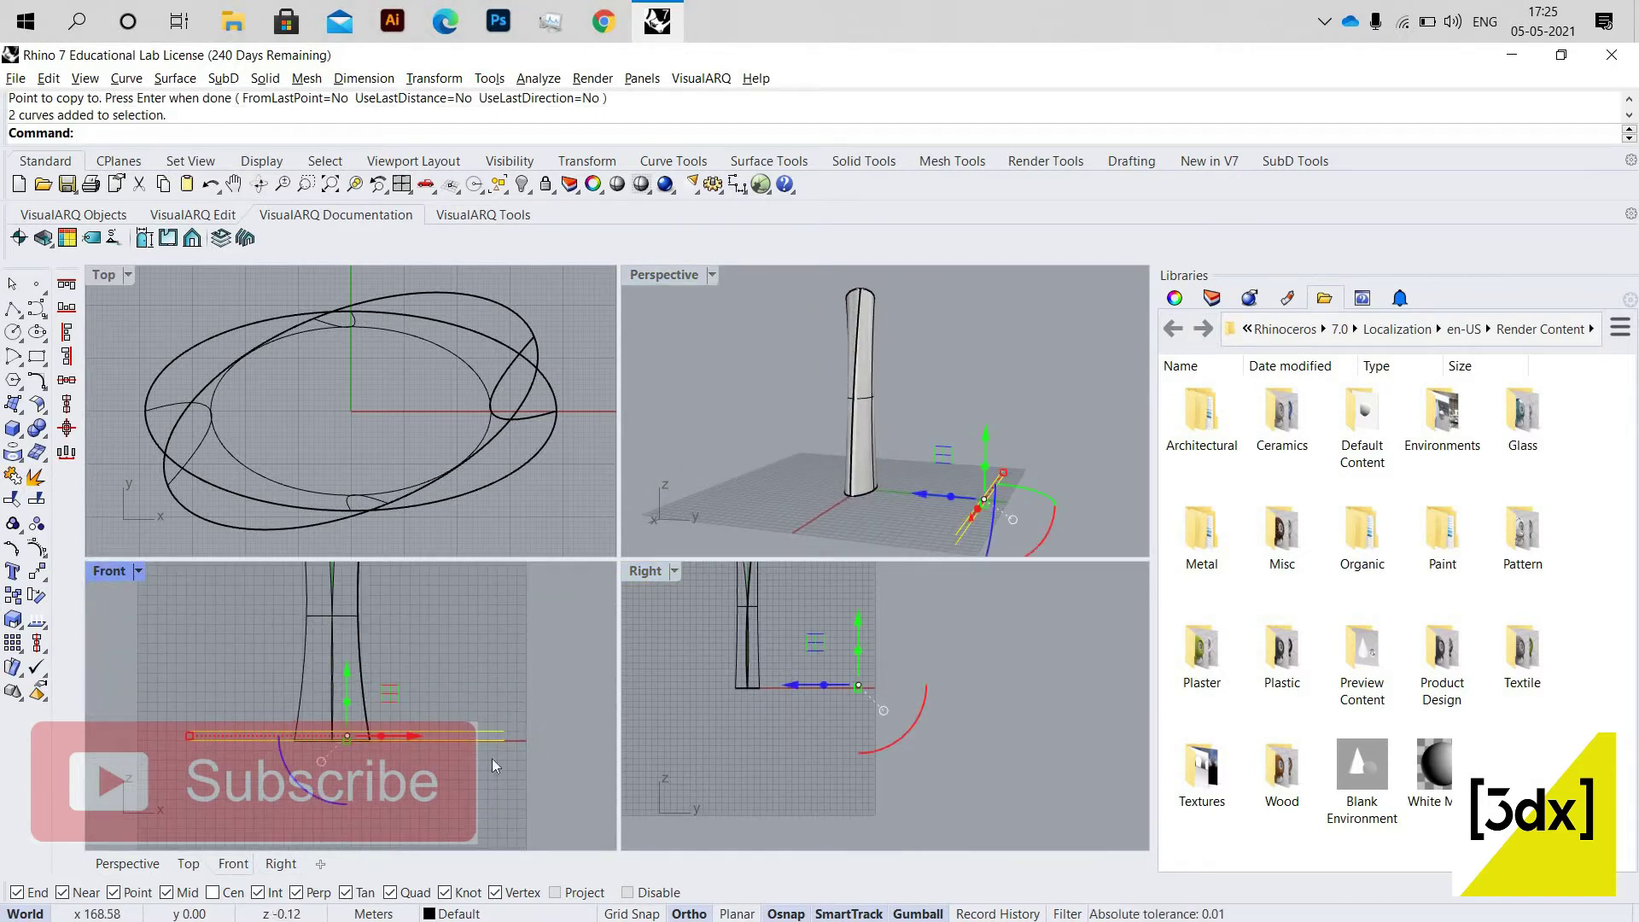
scroll(491, 759, "up", 2)
left_click(28, 647)
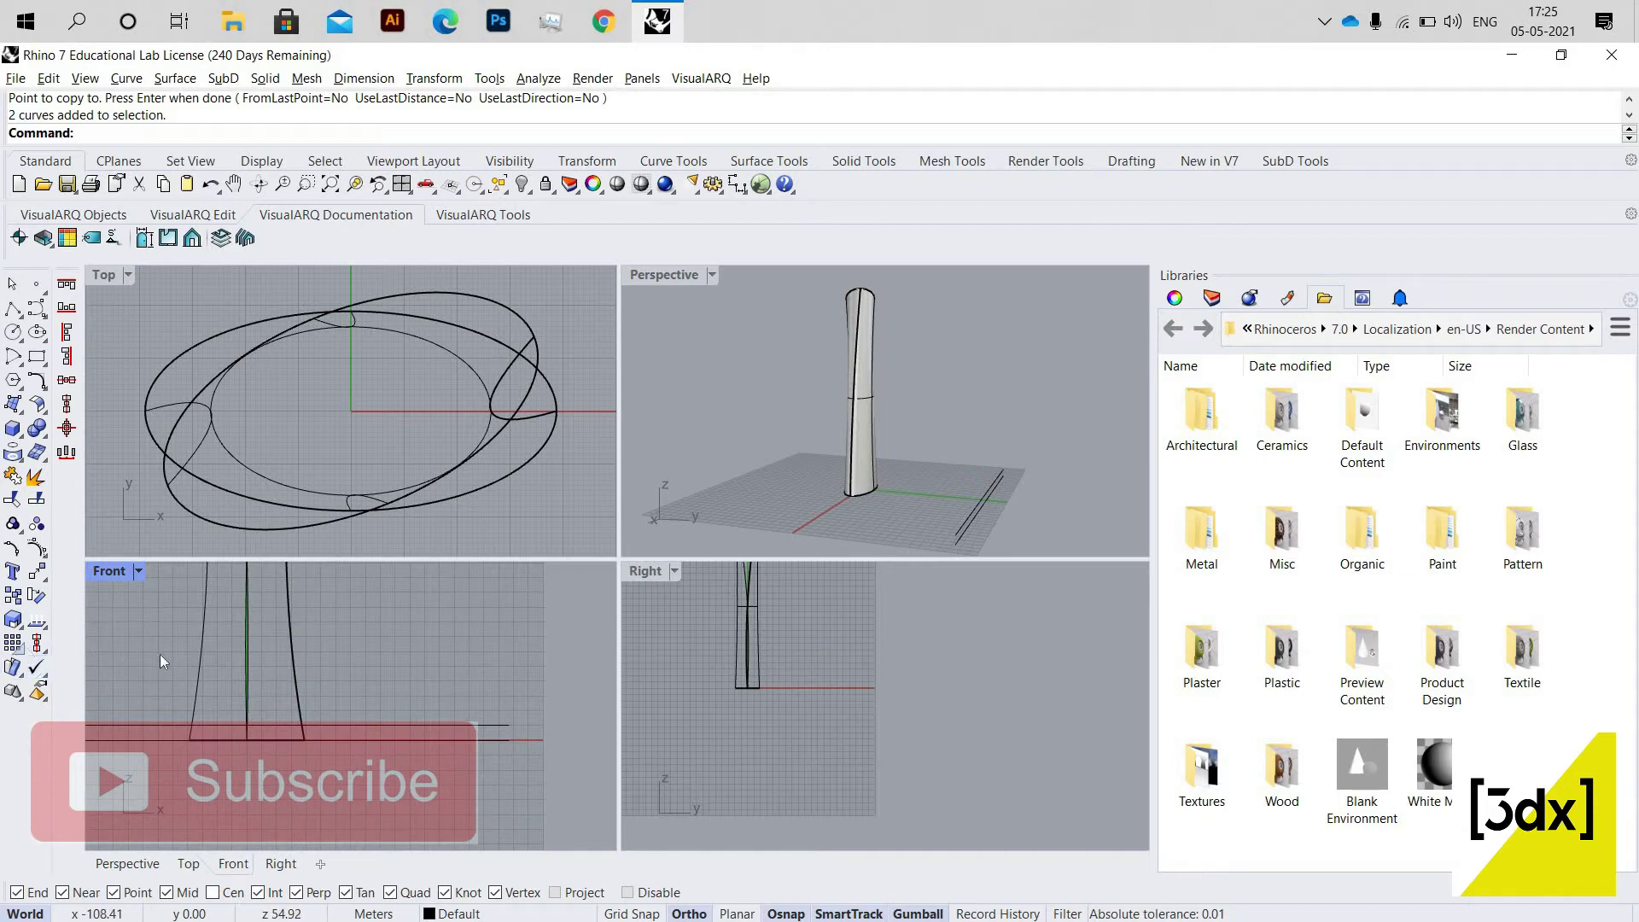
scroll(514, 717, "up", 2)
left_click(514, 724)
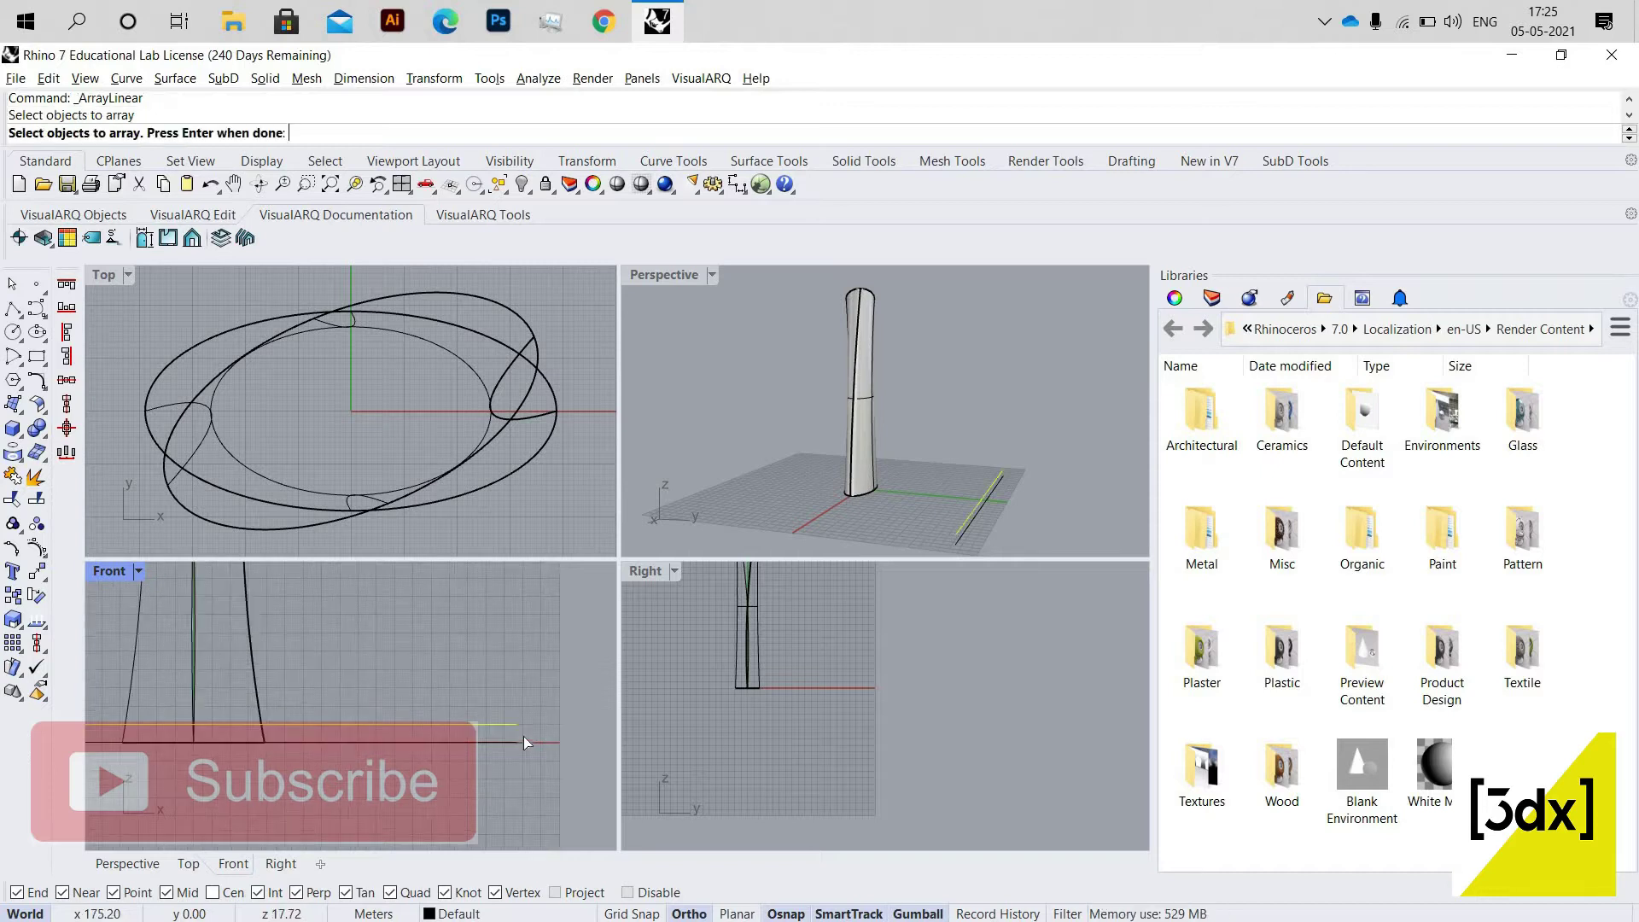
scroll(524, 736, "up", 4)
key("Return")
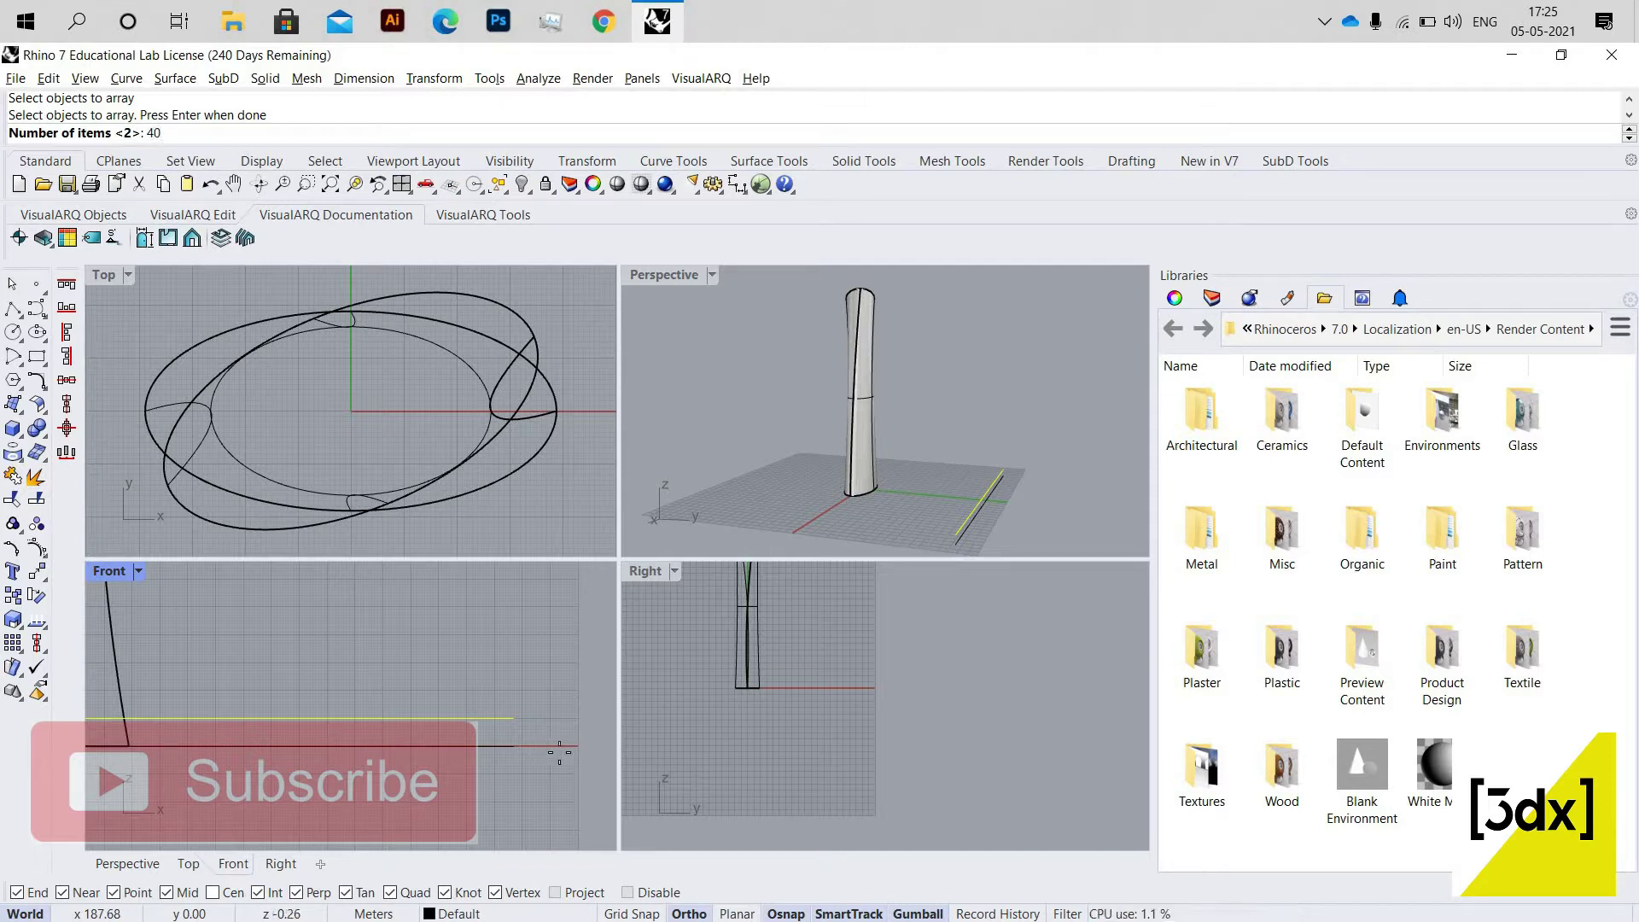
key("Return")
left_click(516, 745)
left_click(519, 717)
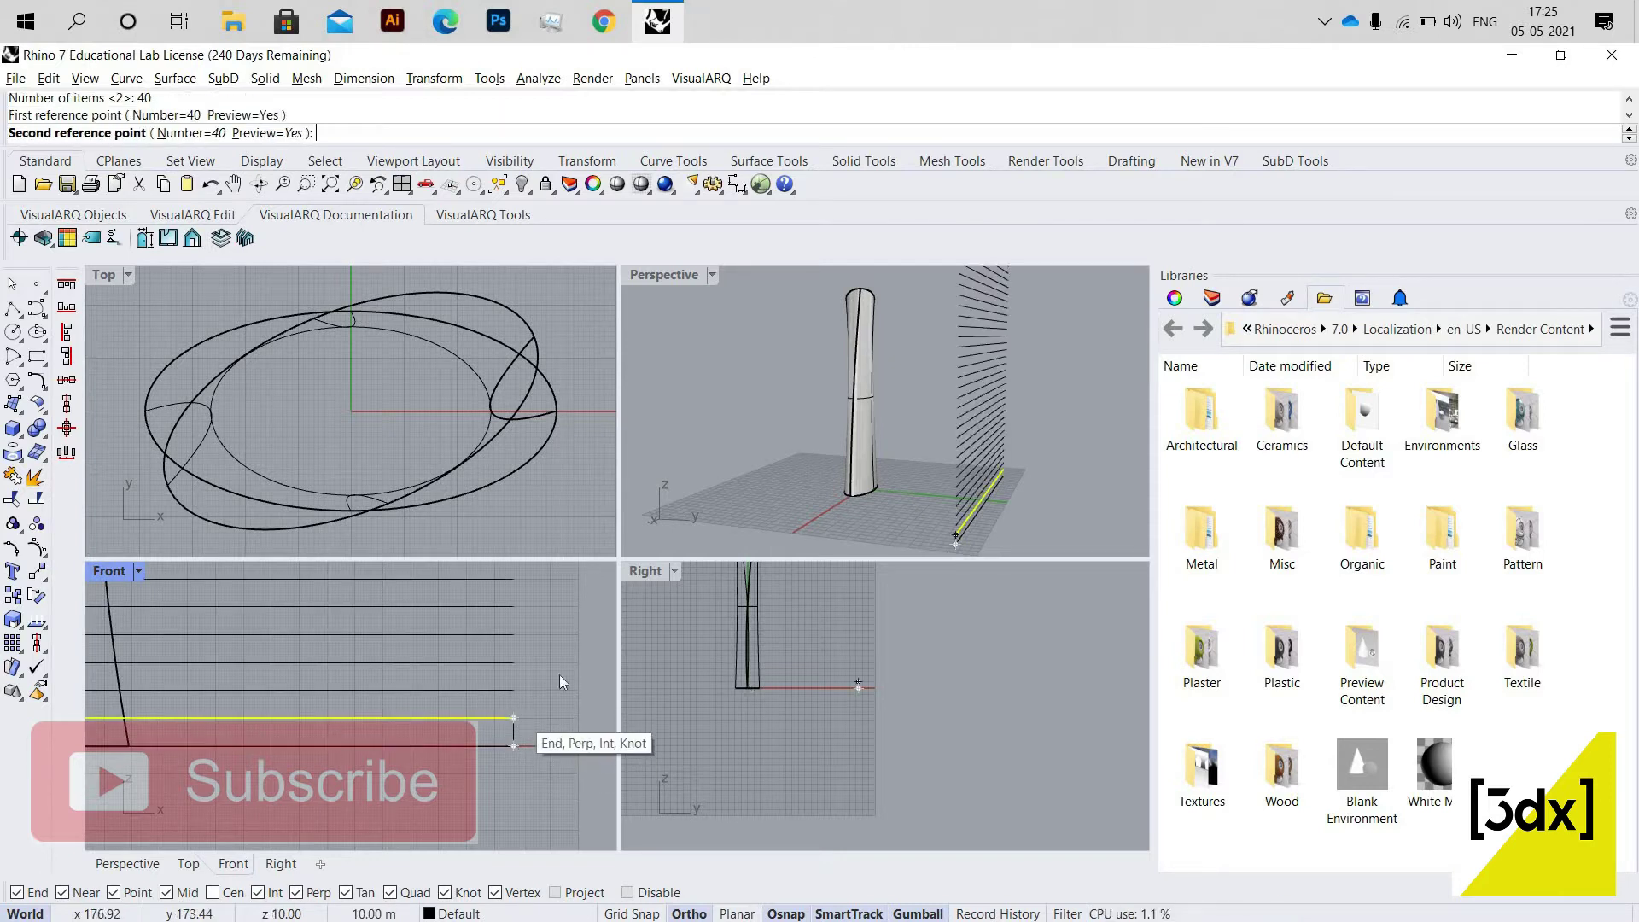
left_click(798, 456)
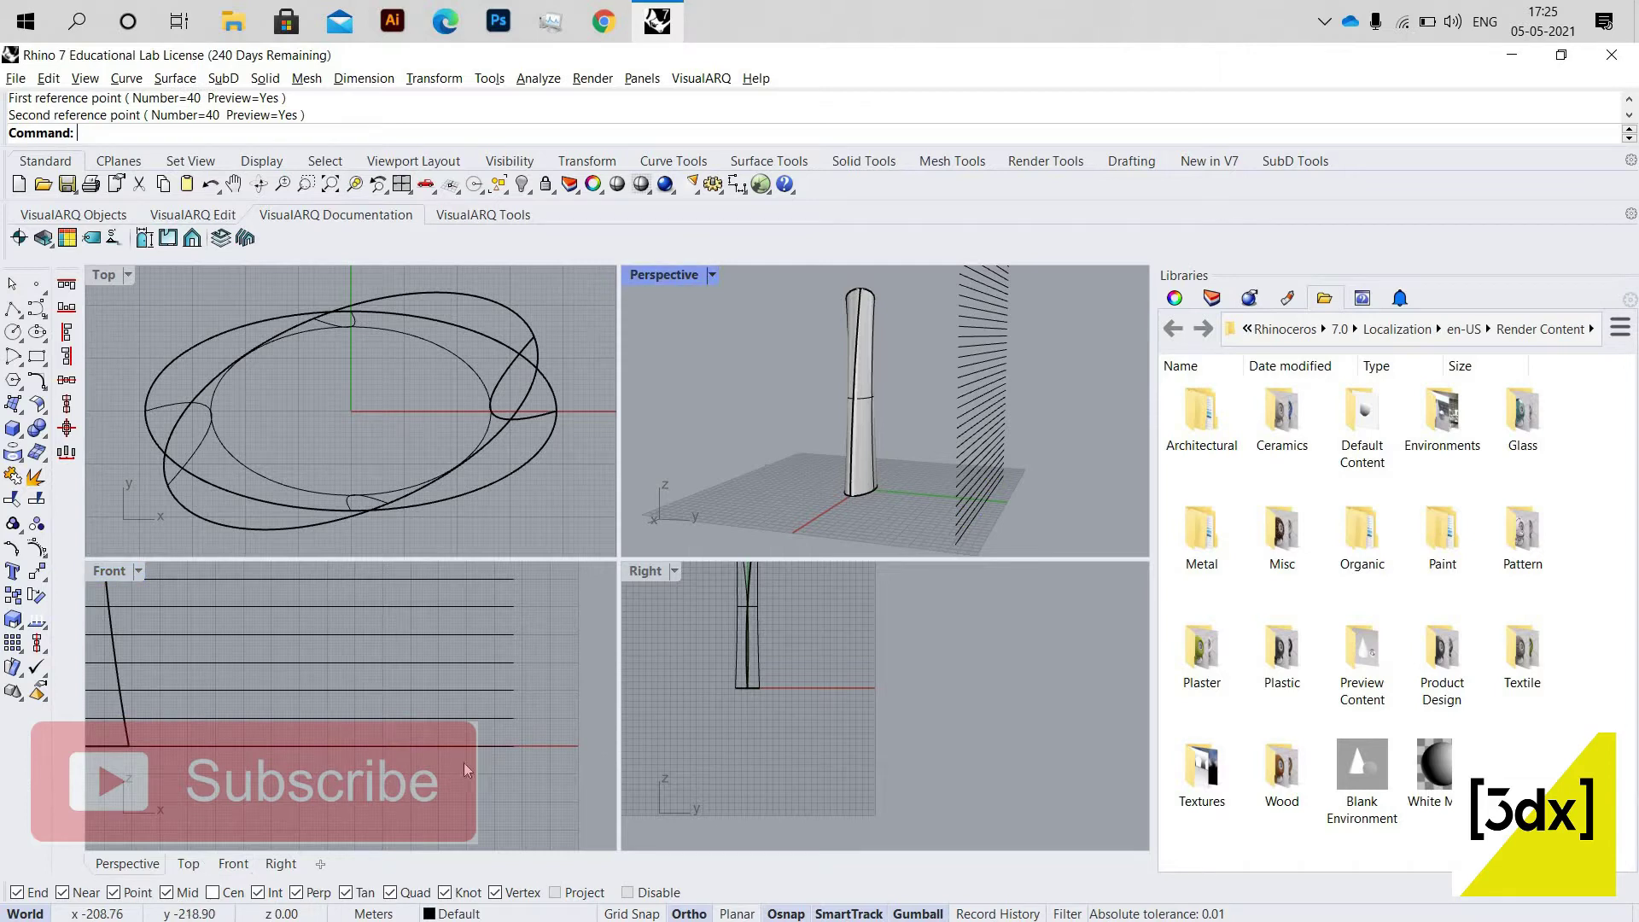
Delete all the arrayed lines that lie above the tower's top in the Front view.
scroll(512, 782, "down", 5)
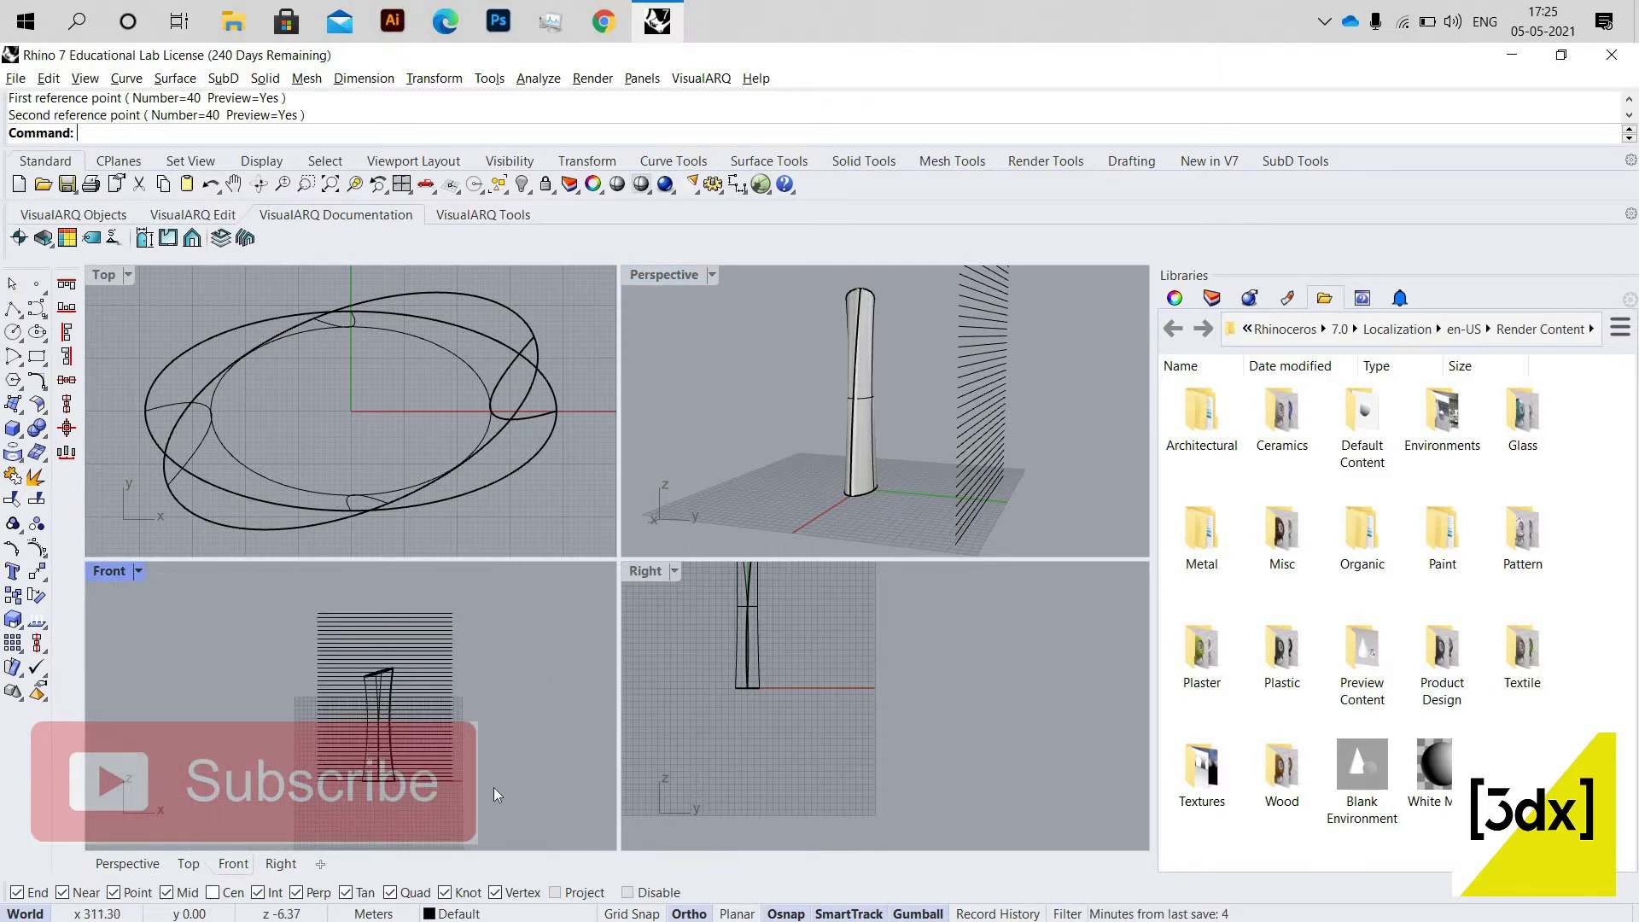
scroll(493, 808, "down", 4)
scroll(448, 818, "up", 4)
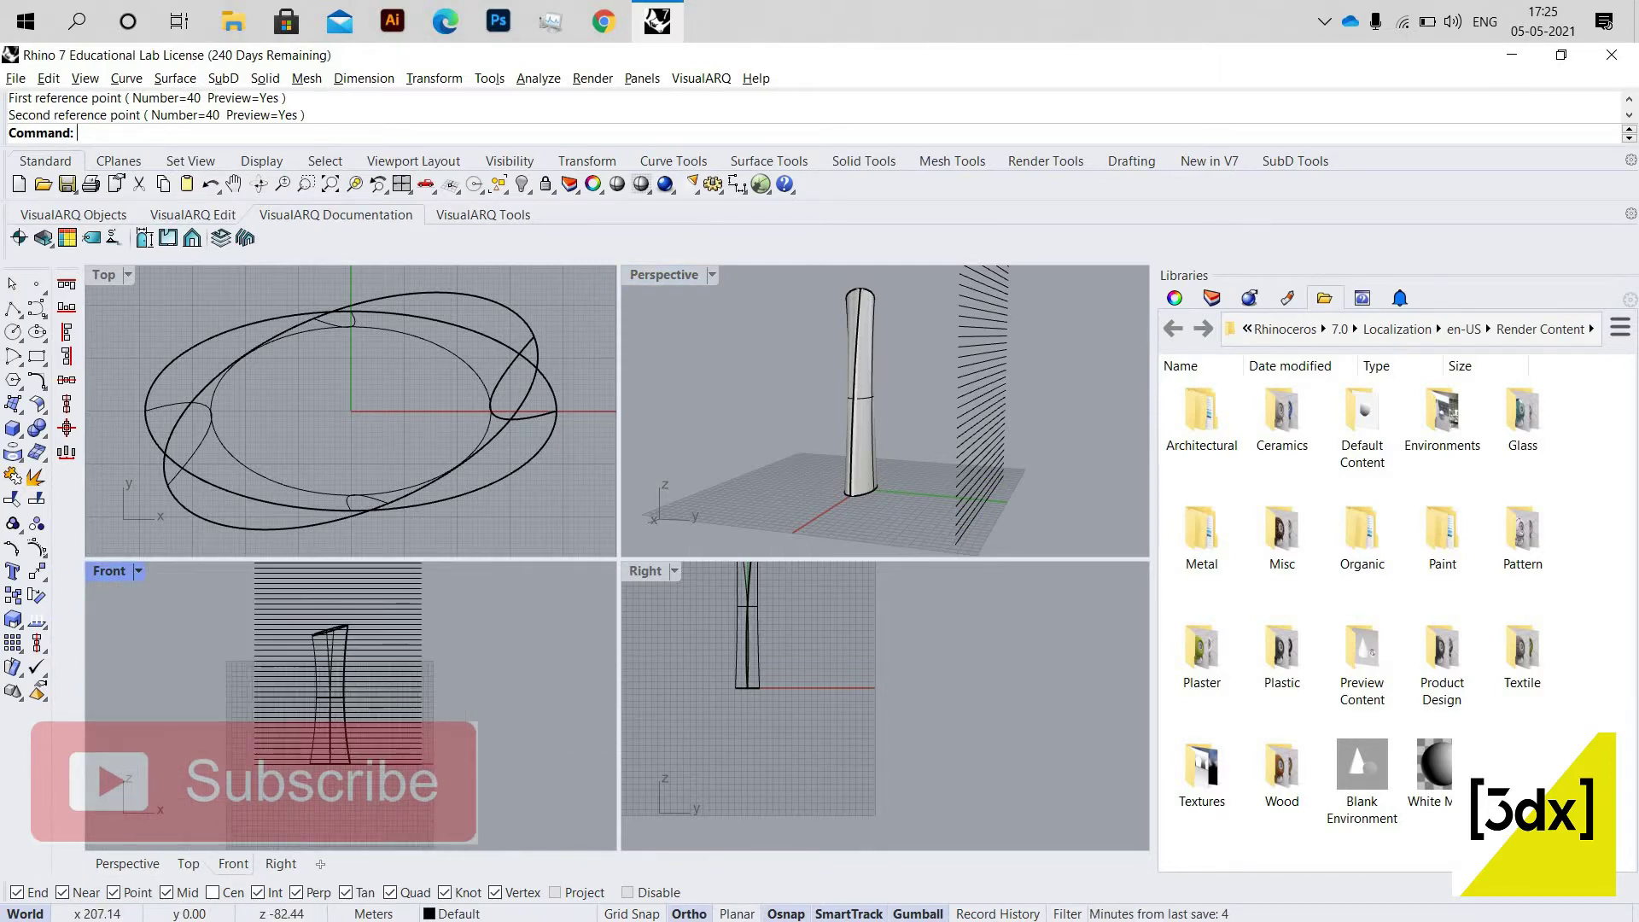
scroll(440, 812, "down", 2)
left_click_drag(483, 812, 407, 567)
key("Escape")
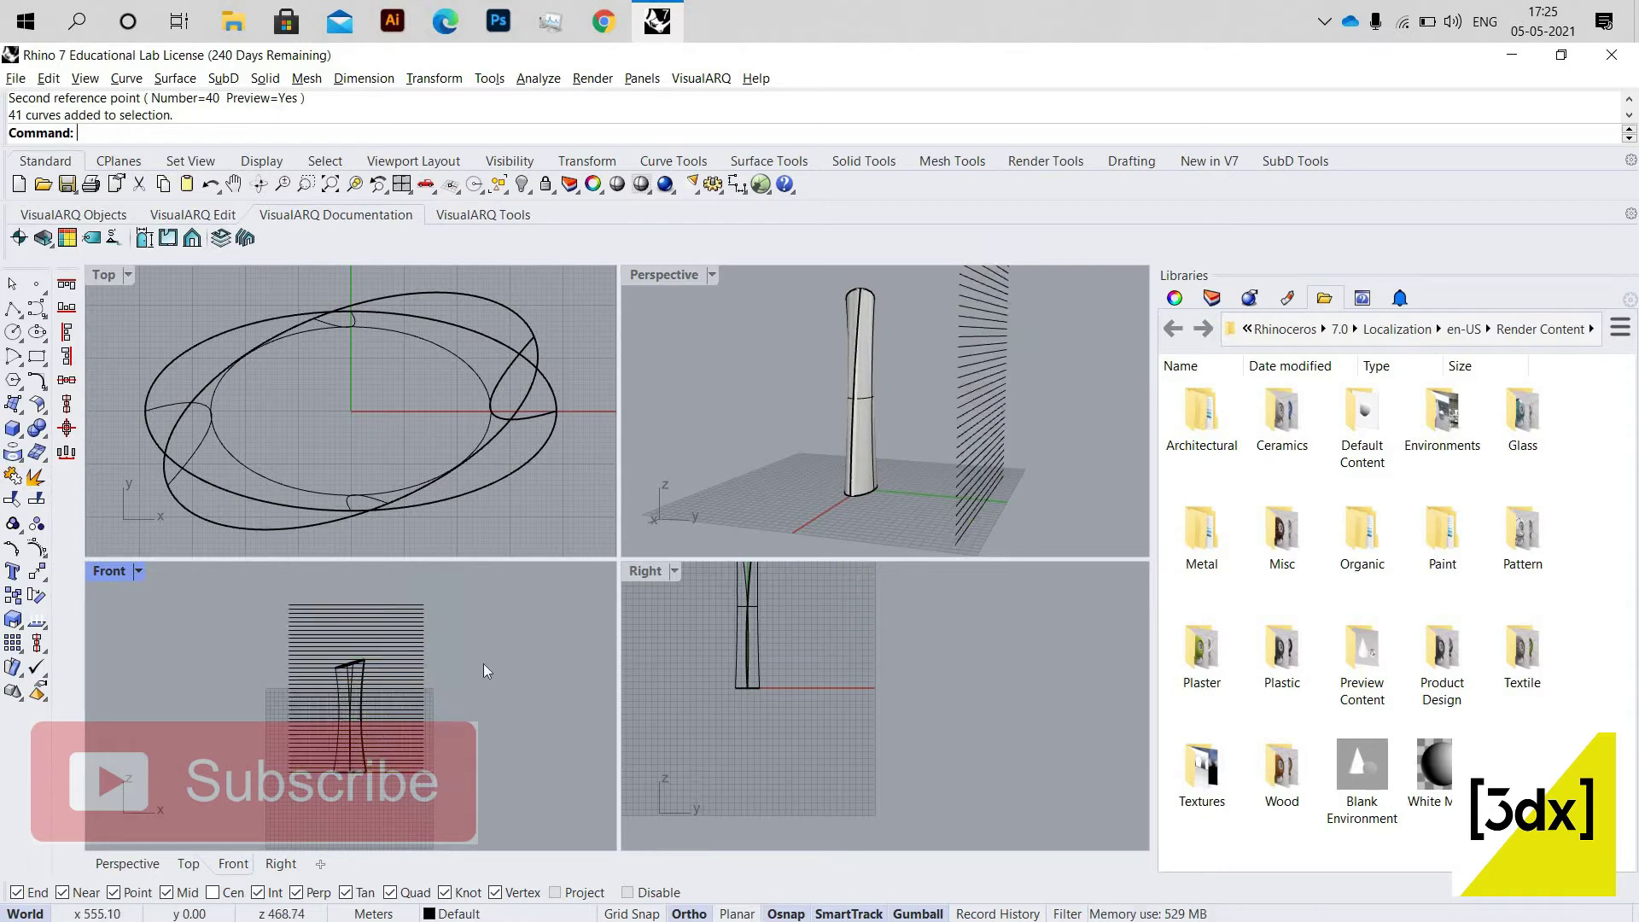
scroll(483, 664, "up", 1)
left_click_drag(313, 664, 311, 664)
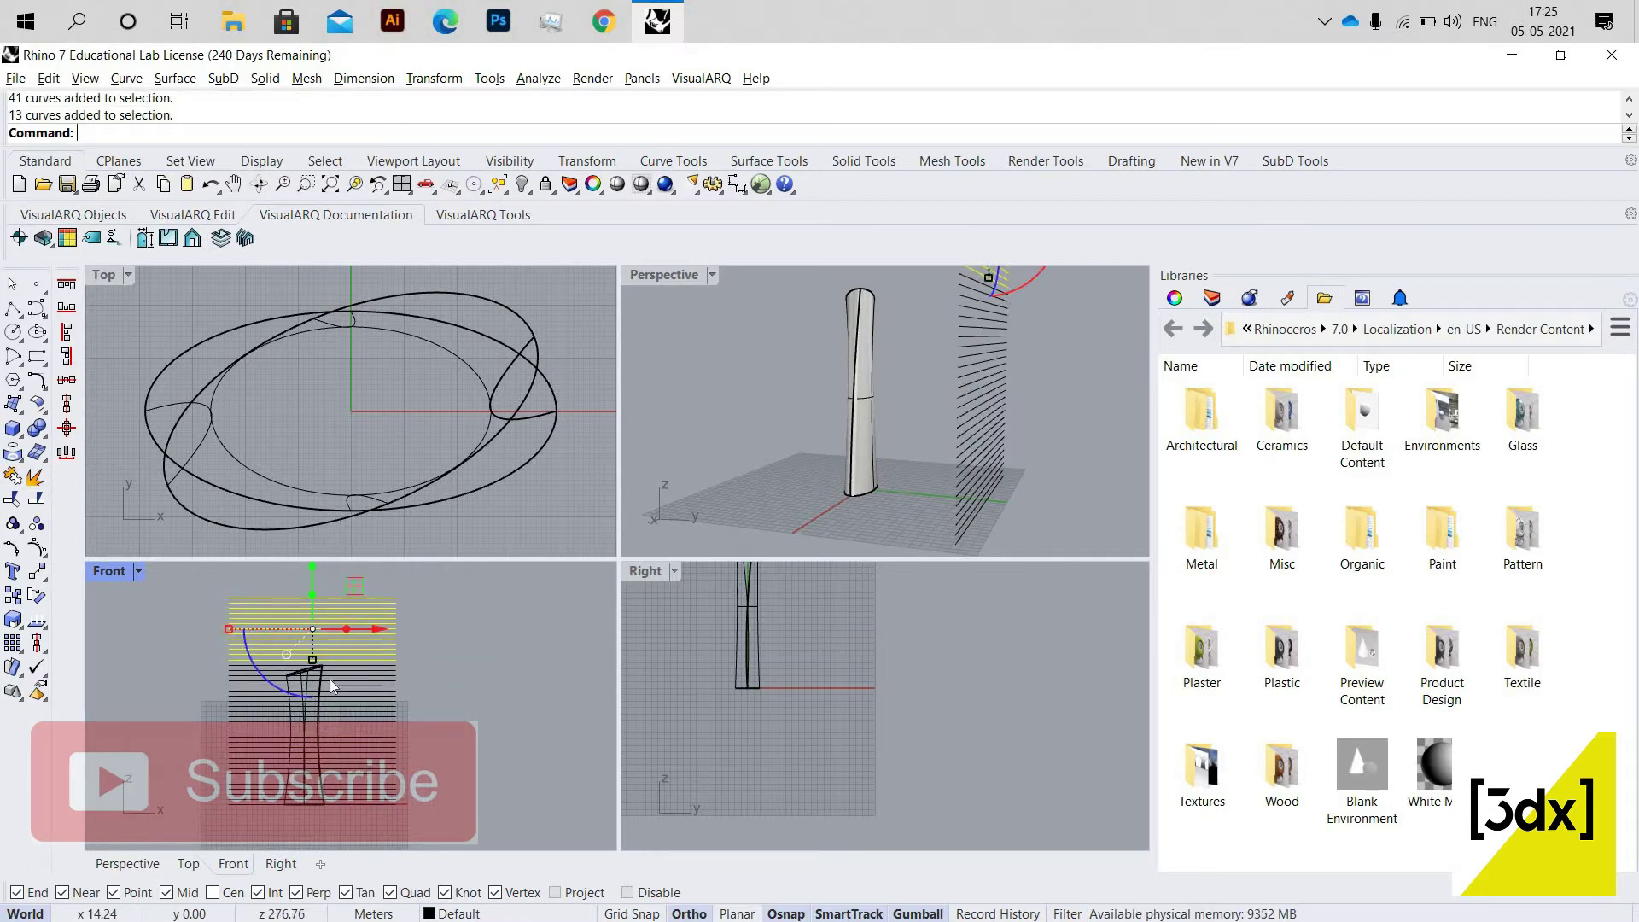
key("Delete")
Delete the three uppermost remaining lines that cross the tower's slanted top edge.
scroll(404, 688, "up", 1)
scroll(404, 687, "up", 3)
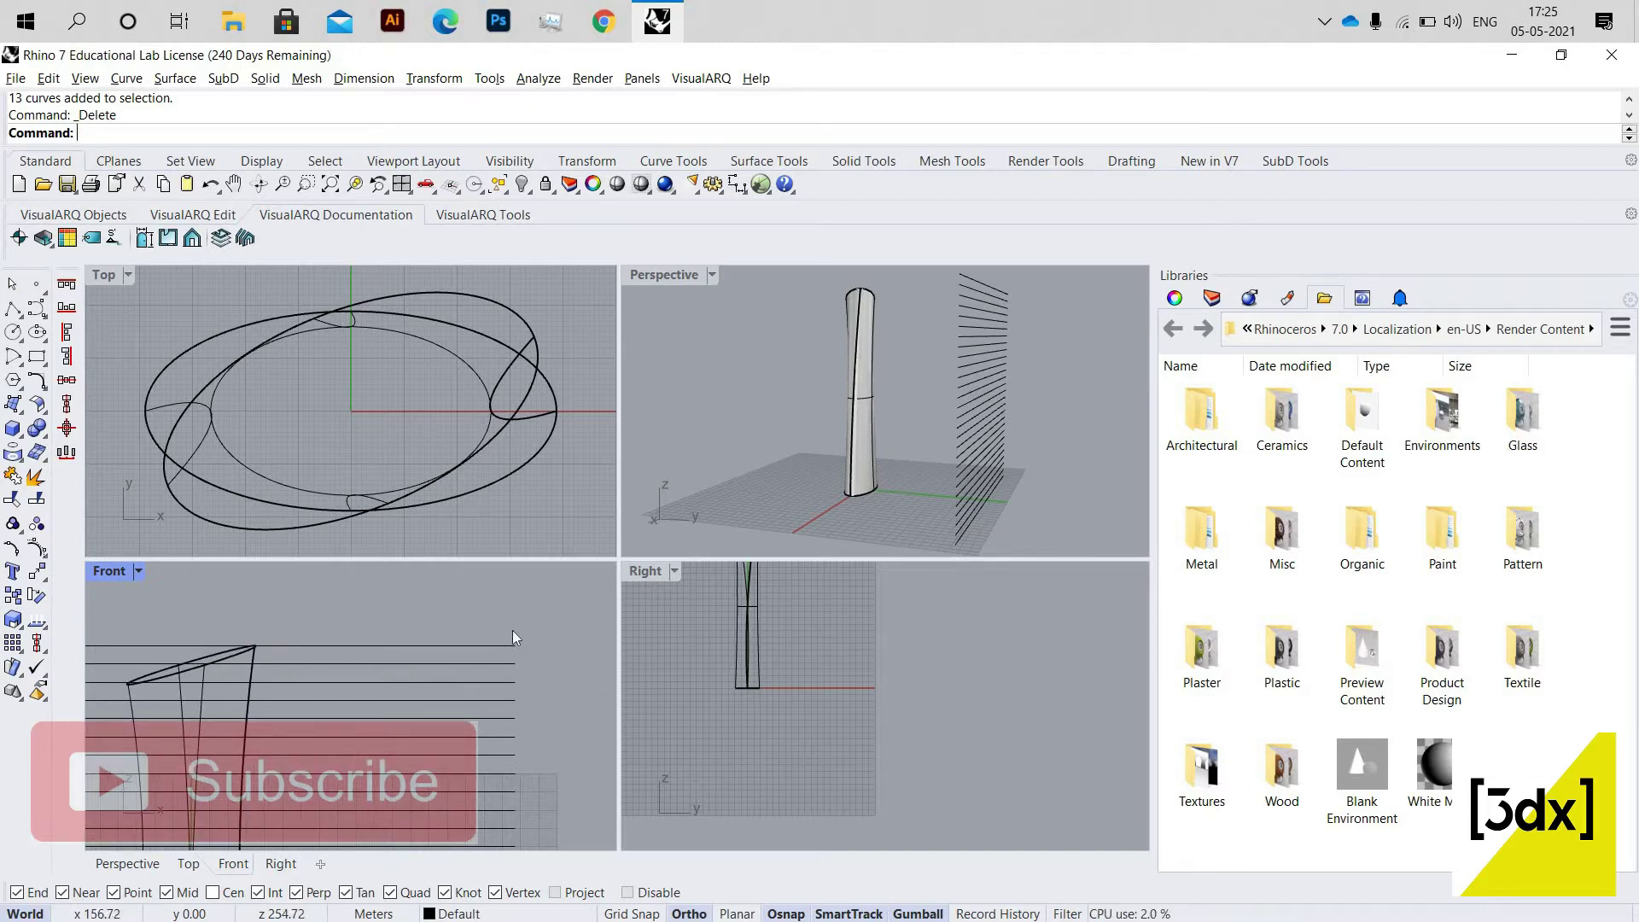
scroll(469, 612, "down", 5)
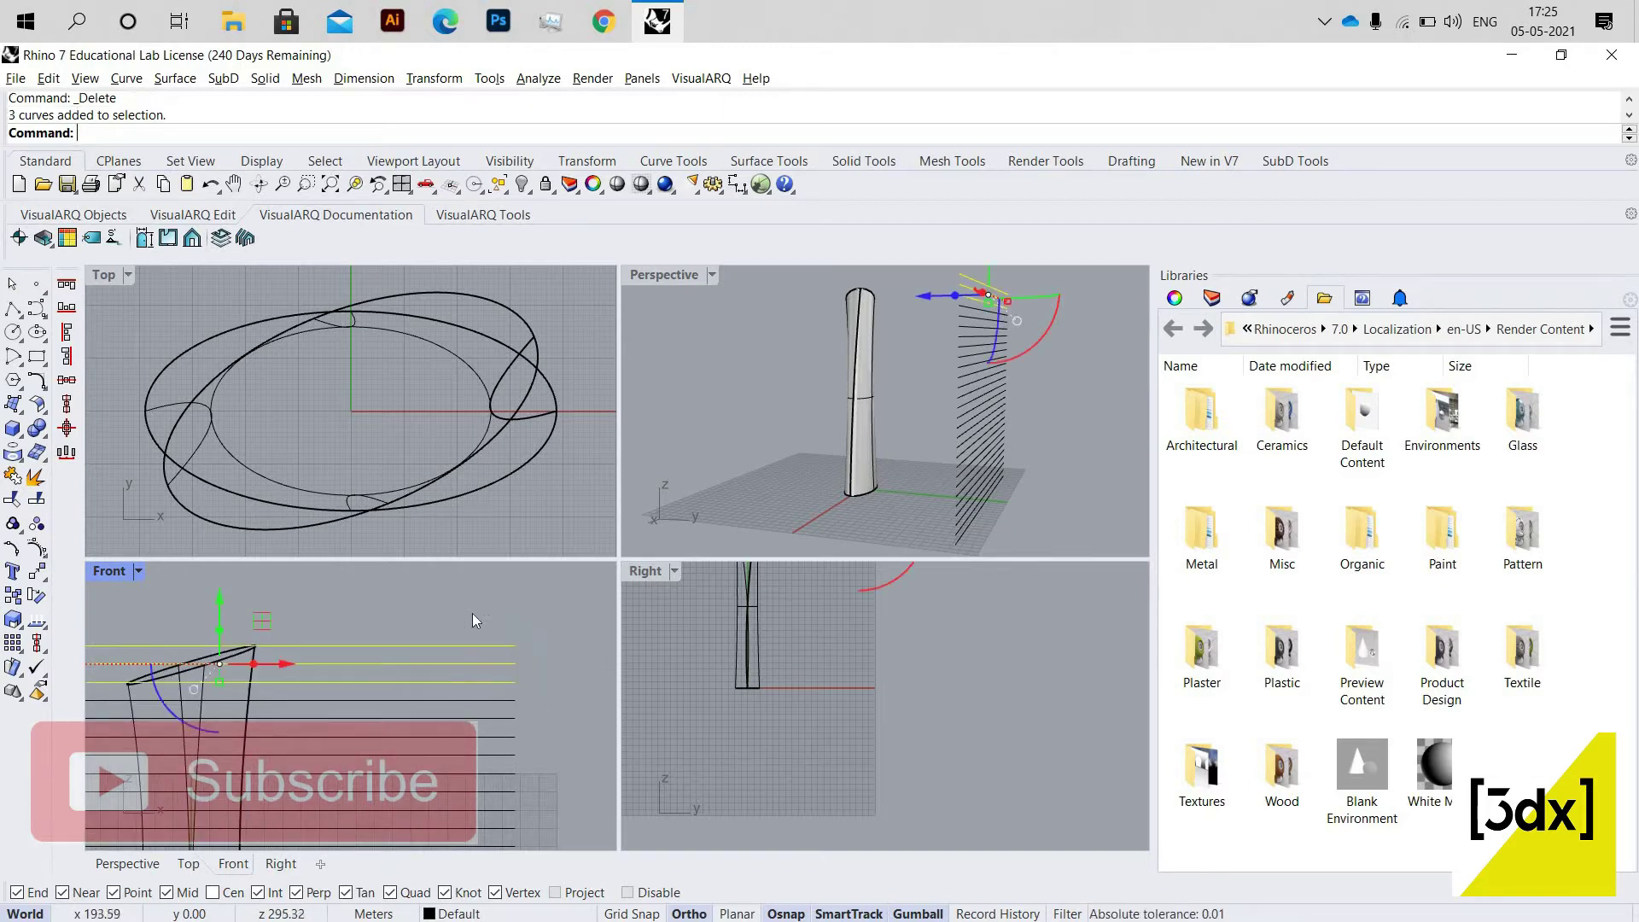
scroll(483, 768, "up", 3)
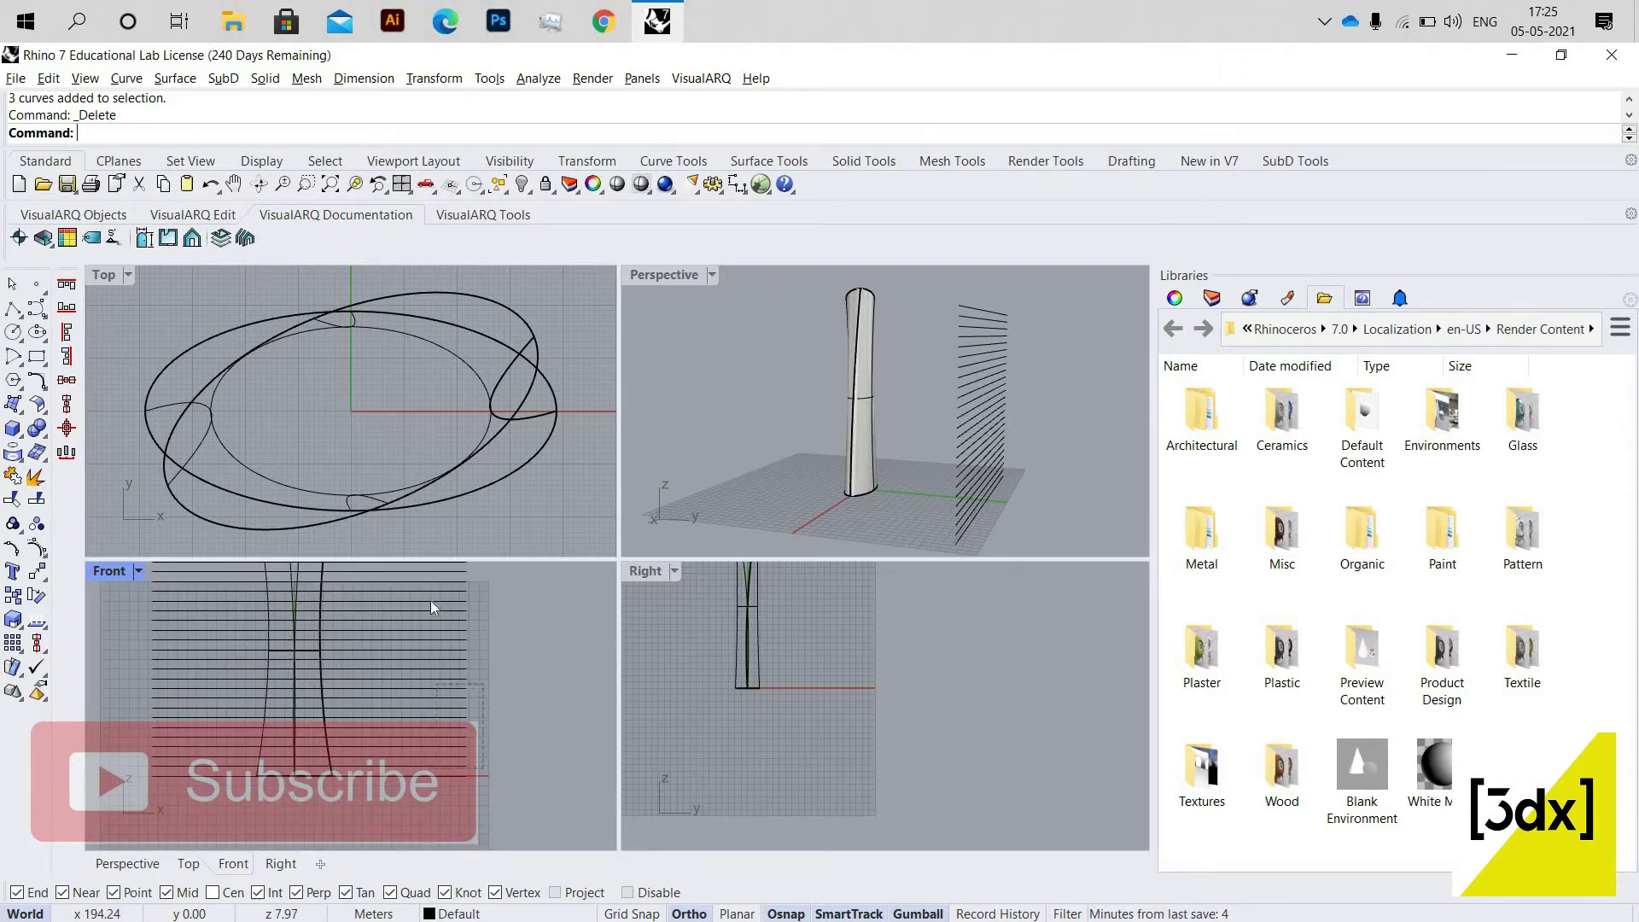
Select the remaining horizontal lines in the Front view and project them onto the tower surface.
scroll(436, 684, "down", 5)
left_click_drag(431, 602, 436, 613)
scroll(437, 699, "up", 8)
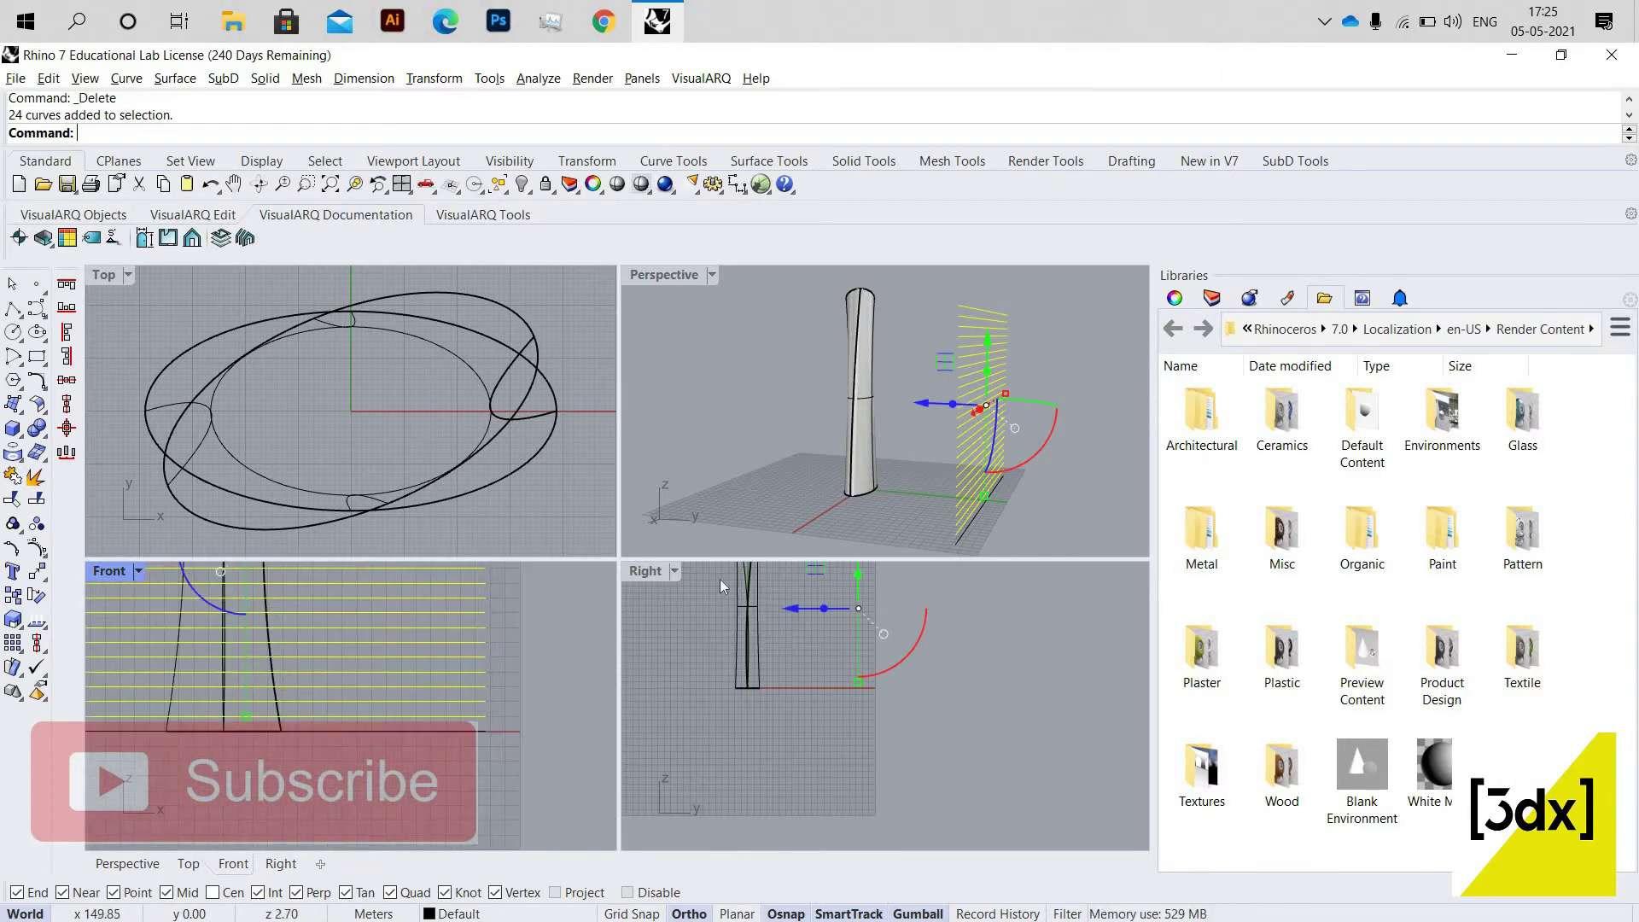
scroll(495, 633, "down", 2)
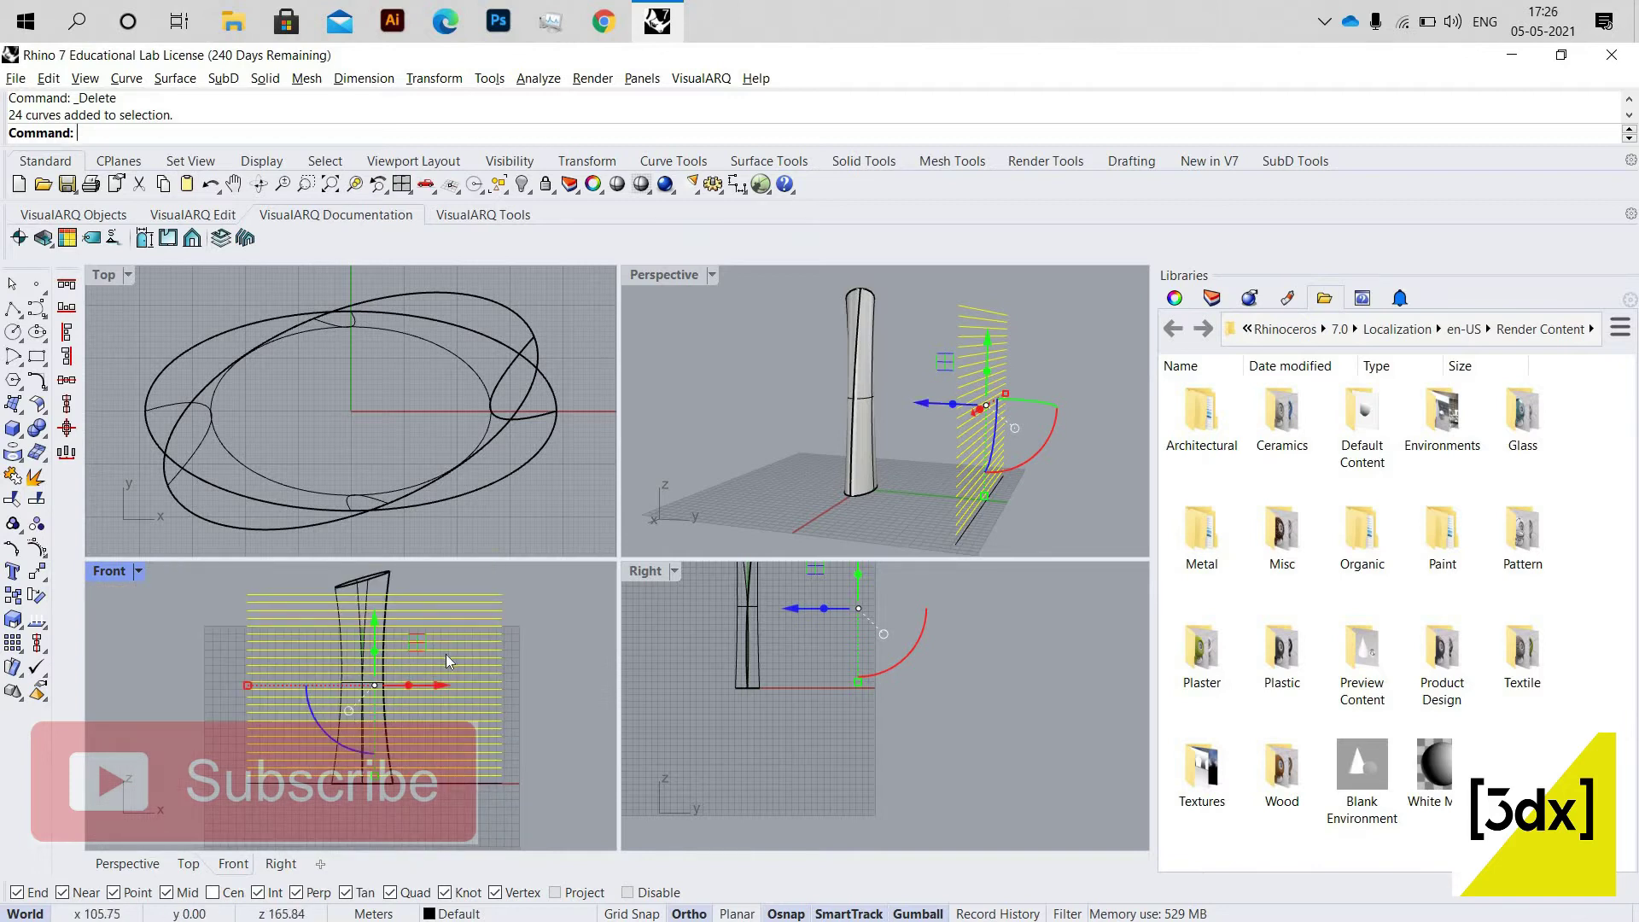
type("ProjectToCPlane")
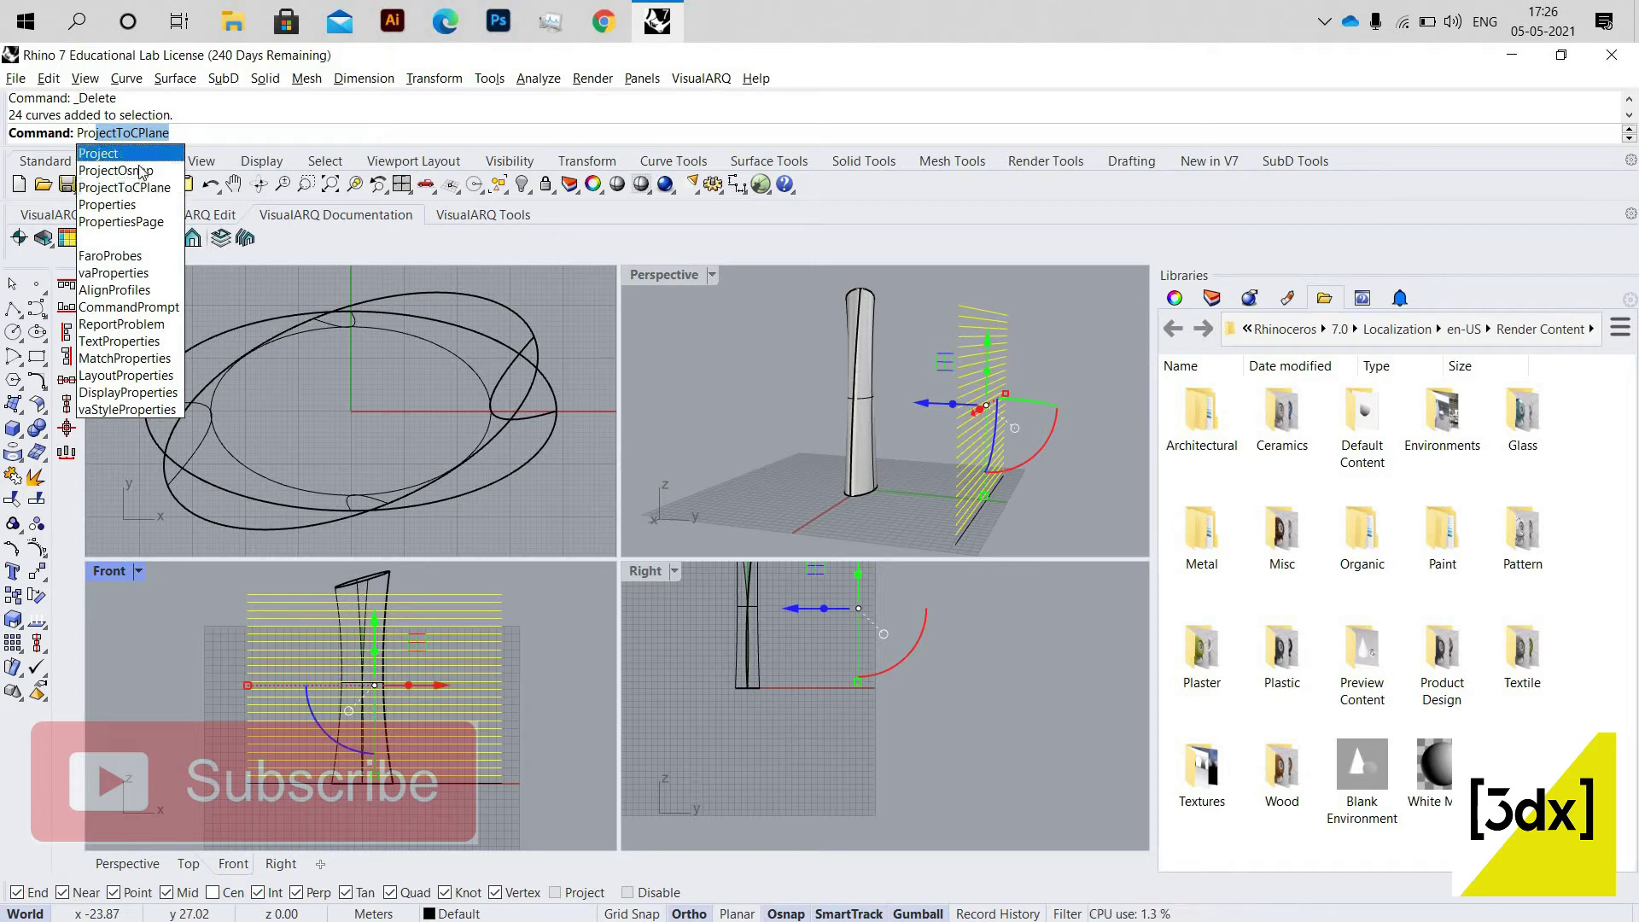
left_click(142, 154)
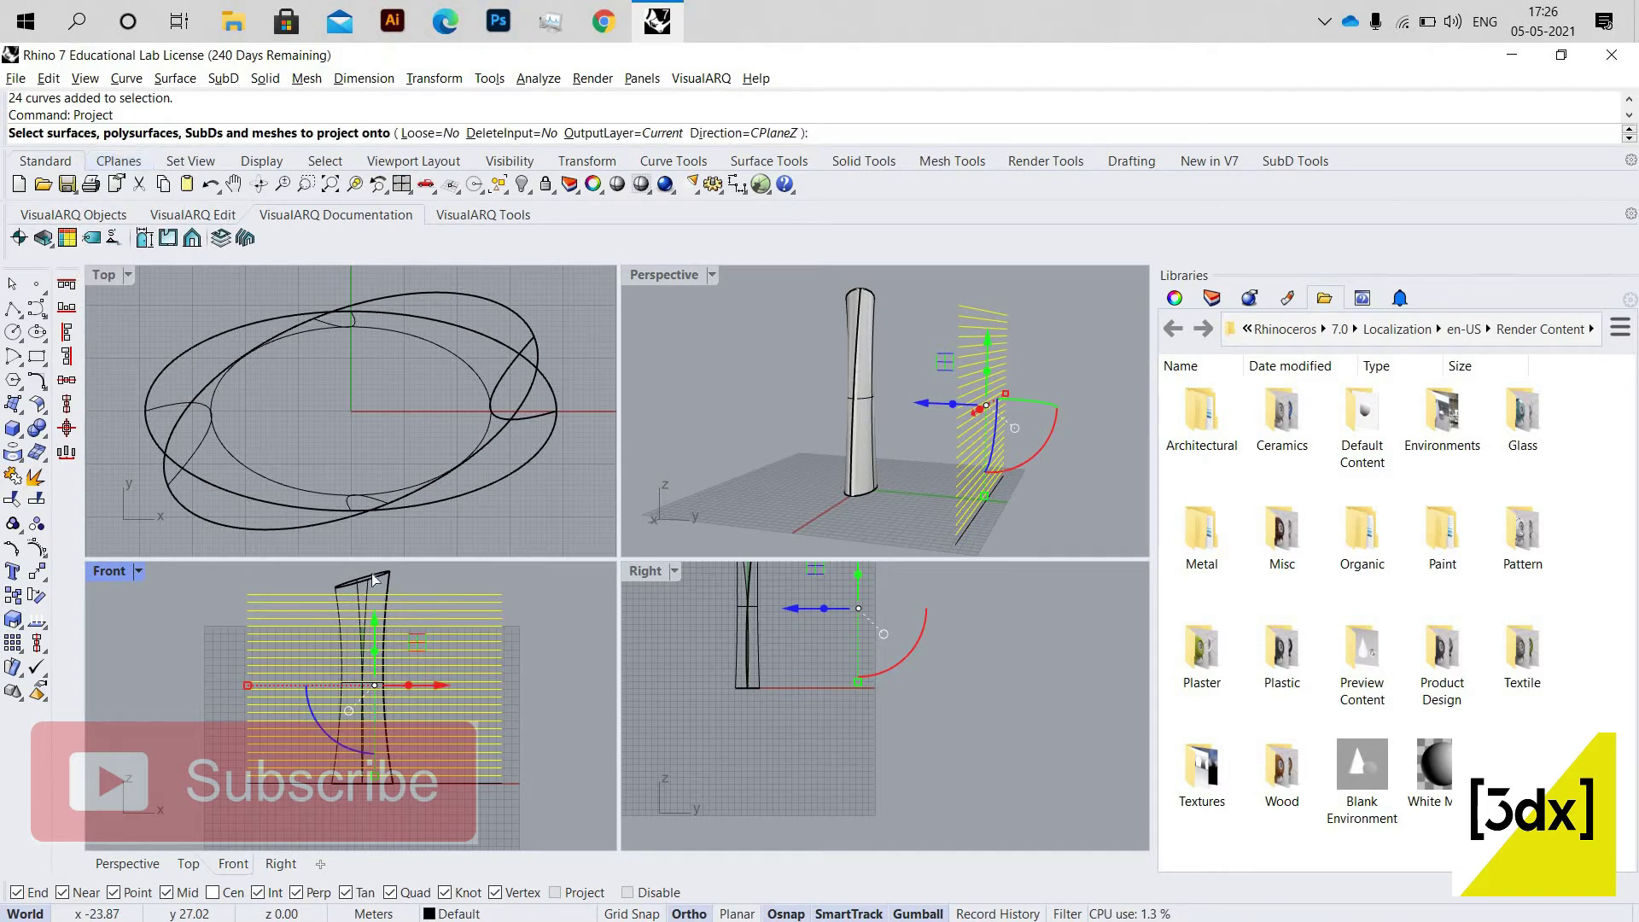
scroll(416, 675, "up", 5)
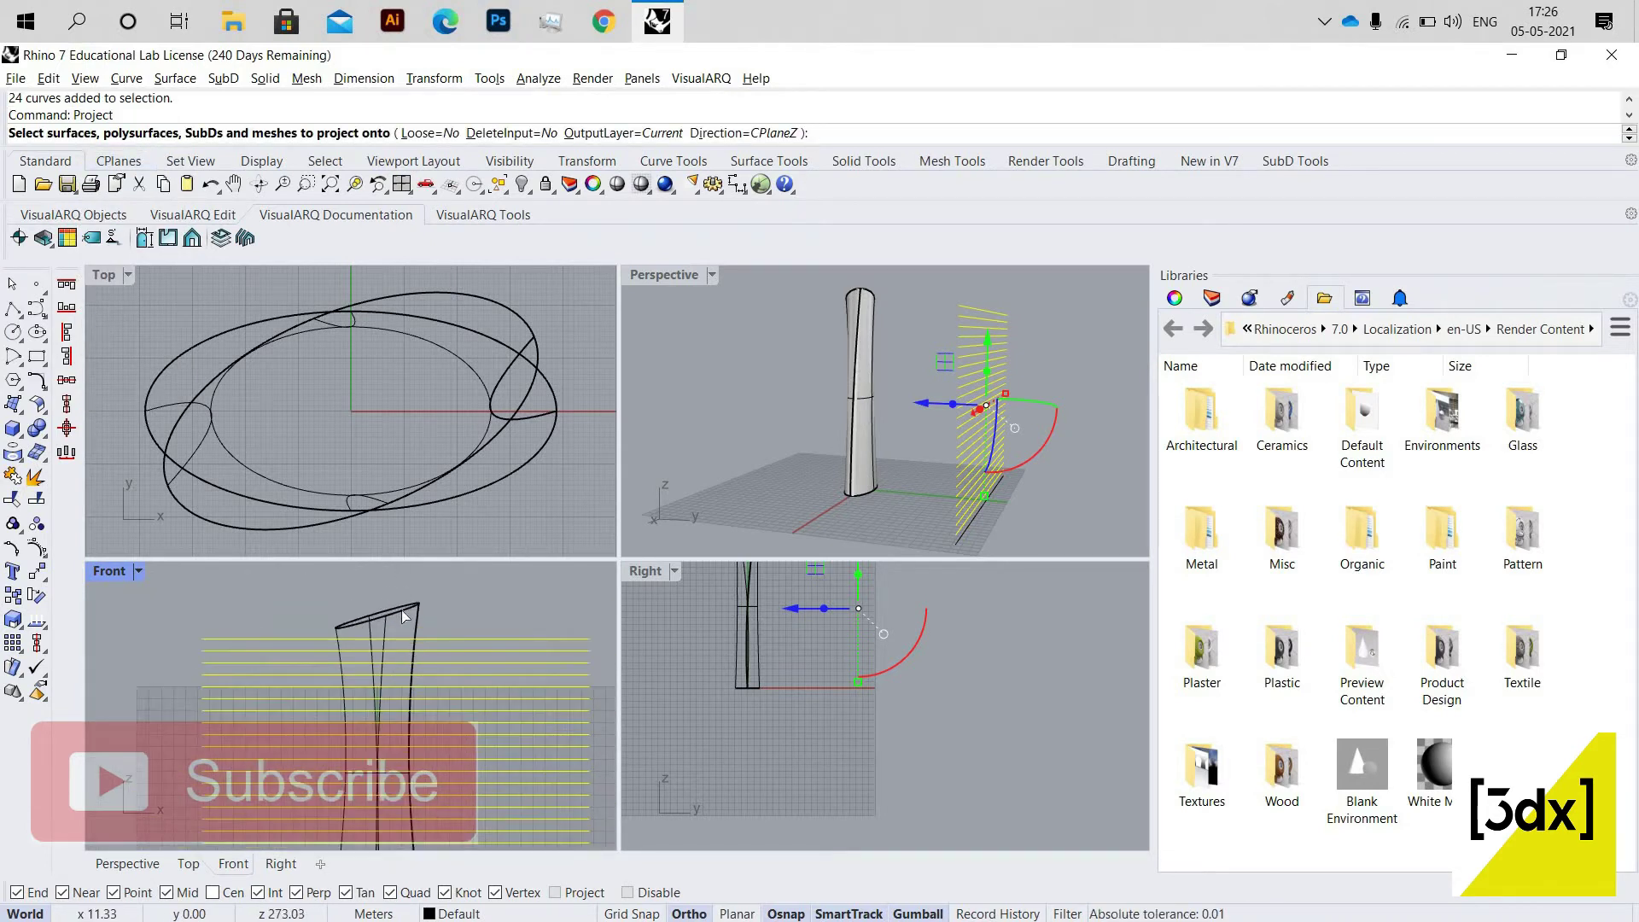
left_click(405, 615)
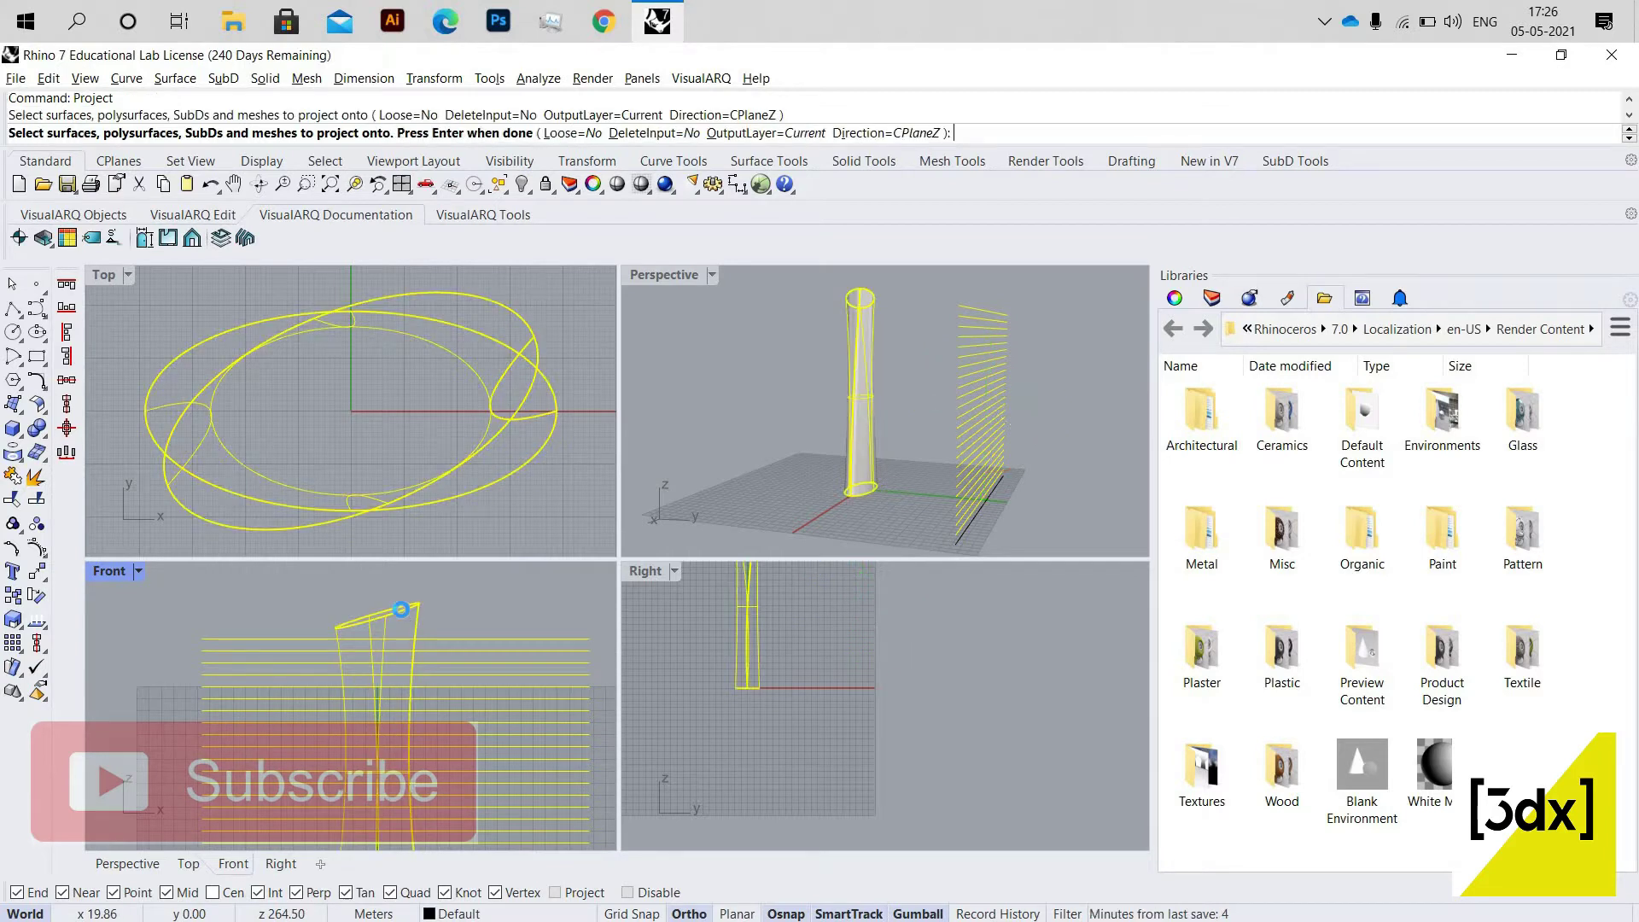
key("Return")
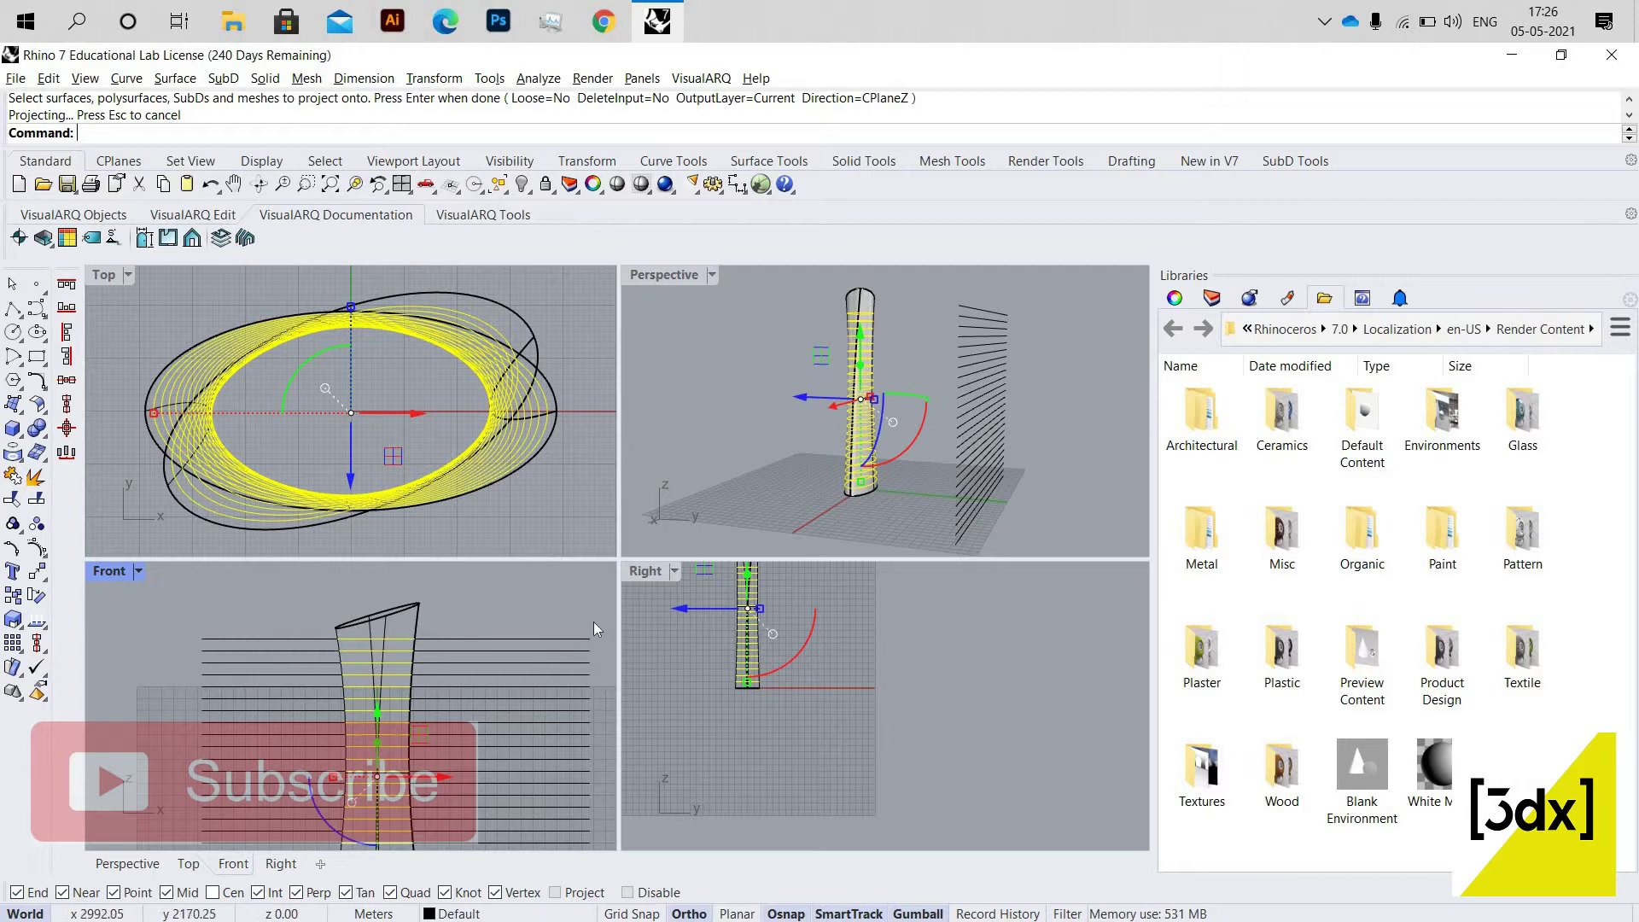
Maximize the Perspective view and delete the original straight lines standing beside the tower.
double_click(653, 275)
scroll(594, 637, "down", 5)
right_click_drag(796, 616, 736, 610)
key("Escape")
left_click_drag(863, 798, 713, 468)
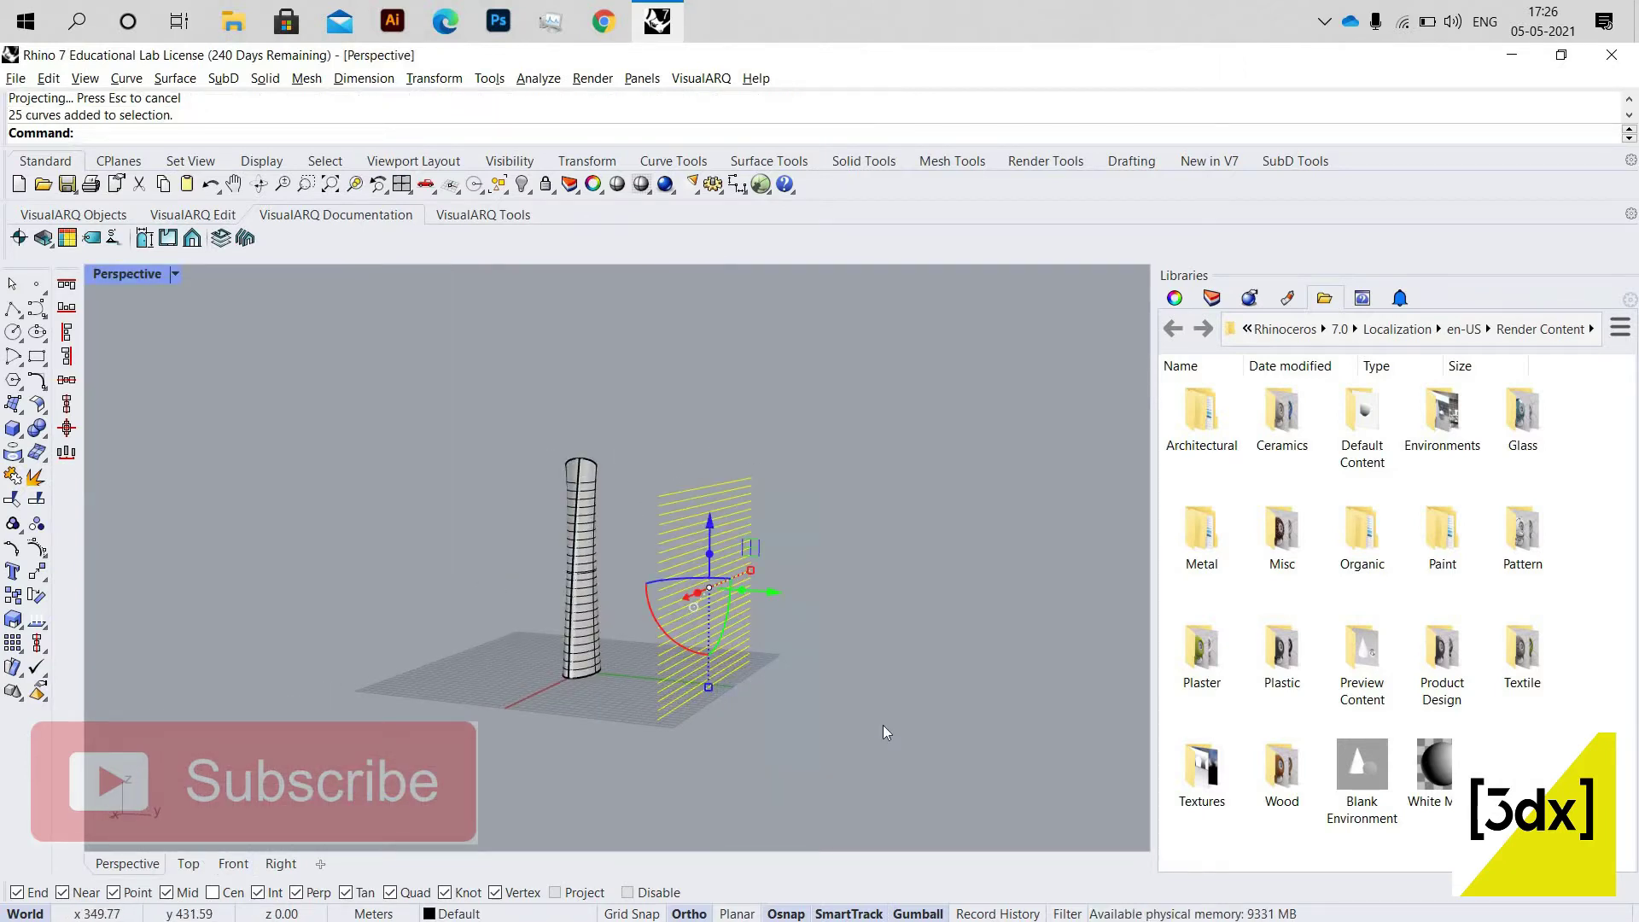
right_click_drag(883, 725, 597, 484)
key("Delete")
Hide the lofted tower surface, leaving its curves in place.
scroll(601, 484, "up", 6)
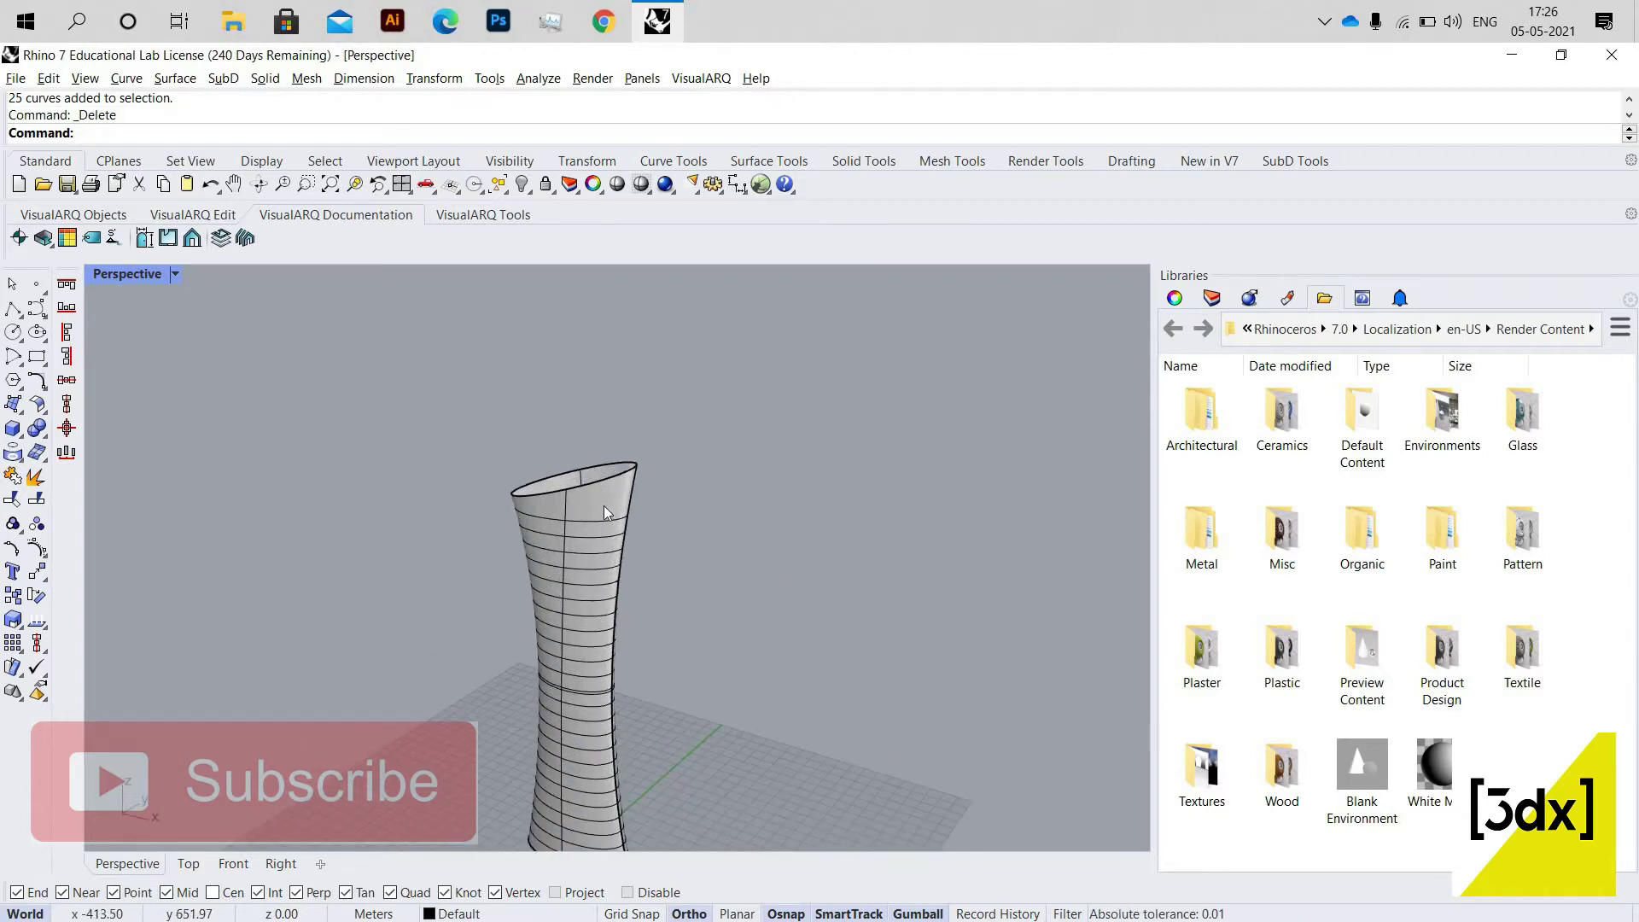
left_click(604, 505)
left_click(561, 497)
middle_click(604, 508)
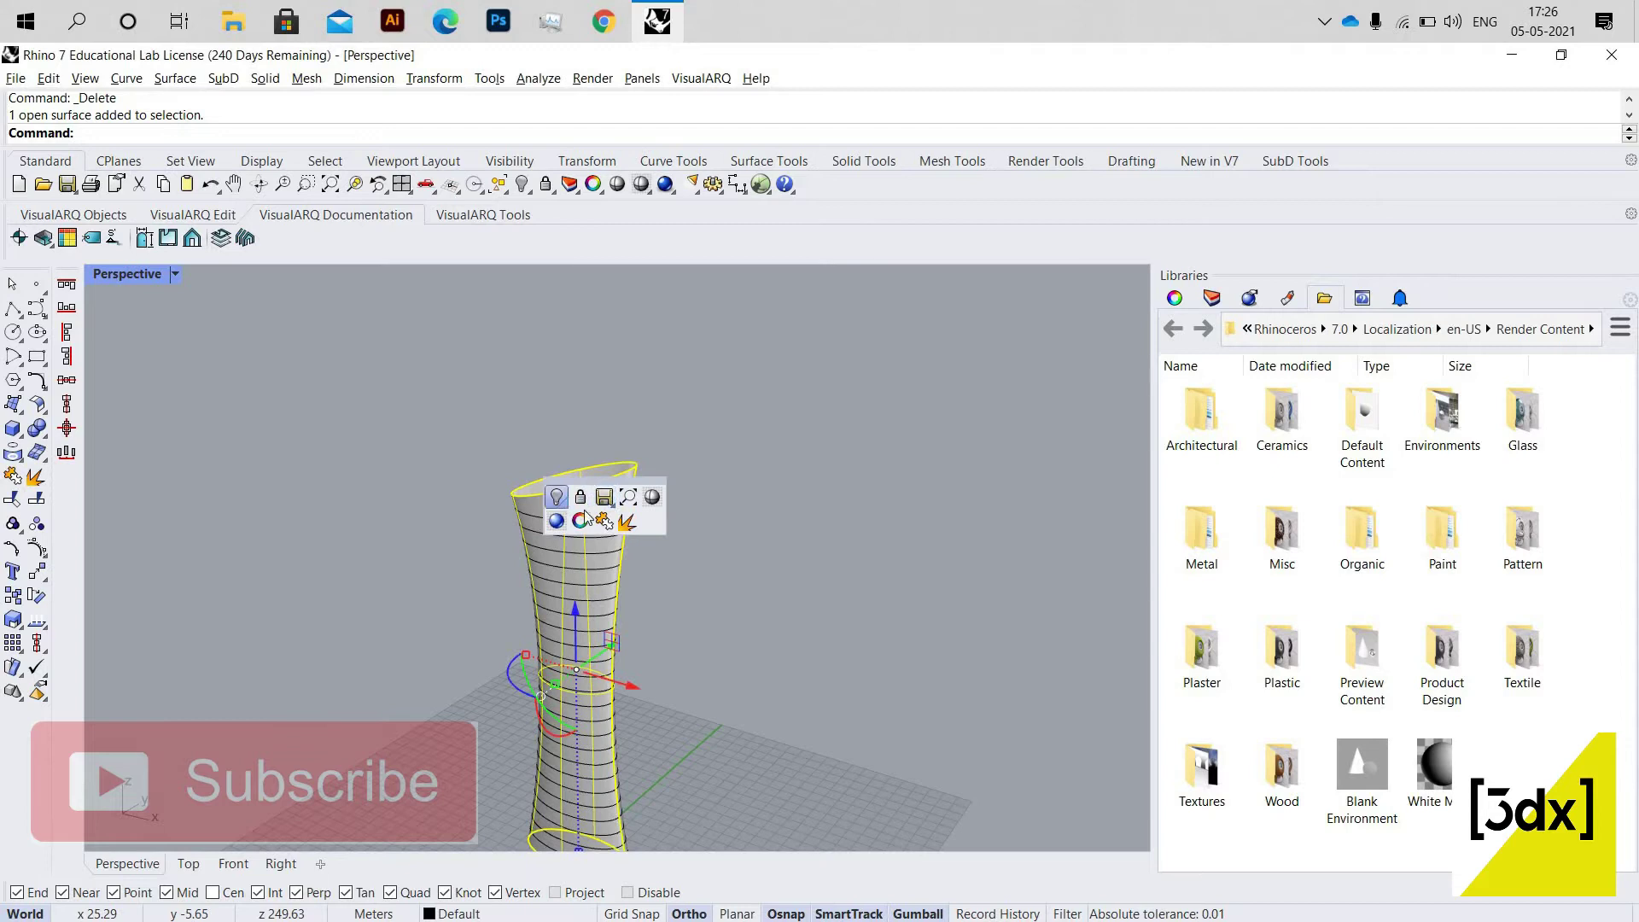
left_click(556, 500)
Select all projected floor curves except the base and slanted top ellipses, and fill them with planar surfaces.
scroll(593, 536, "down", 6)
right_click_drag(617, 644, 577, 518)
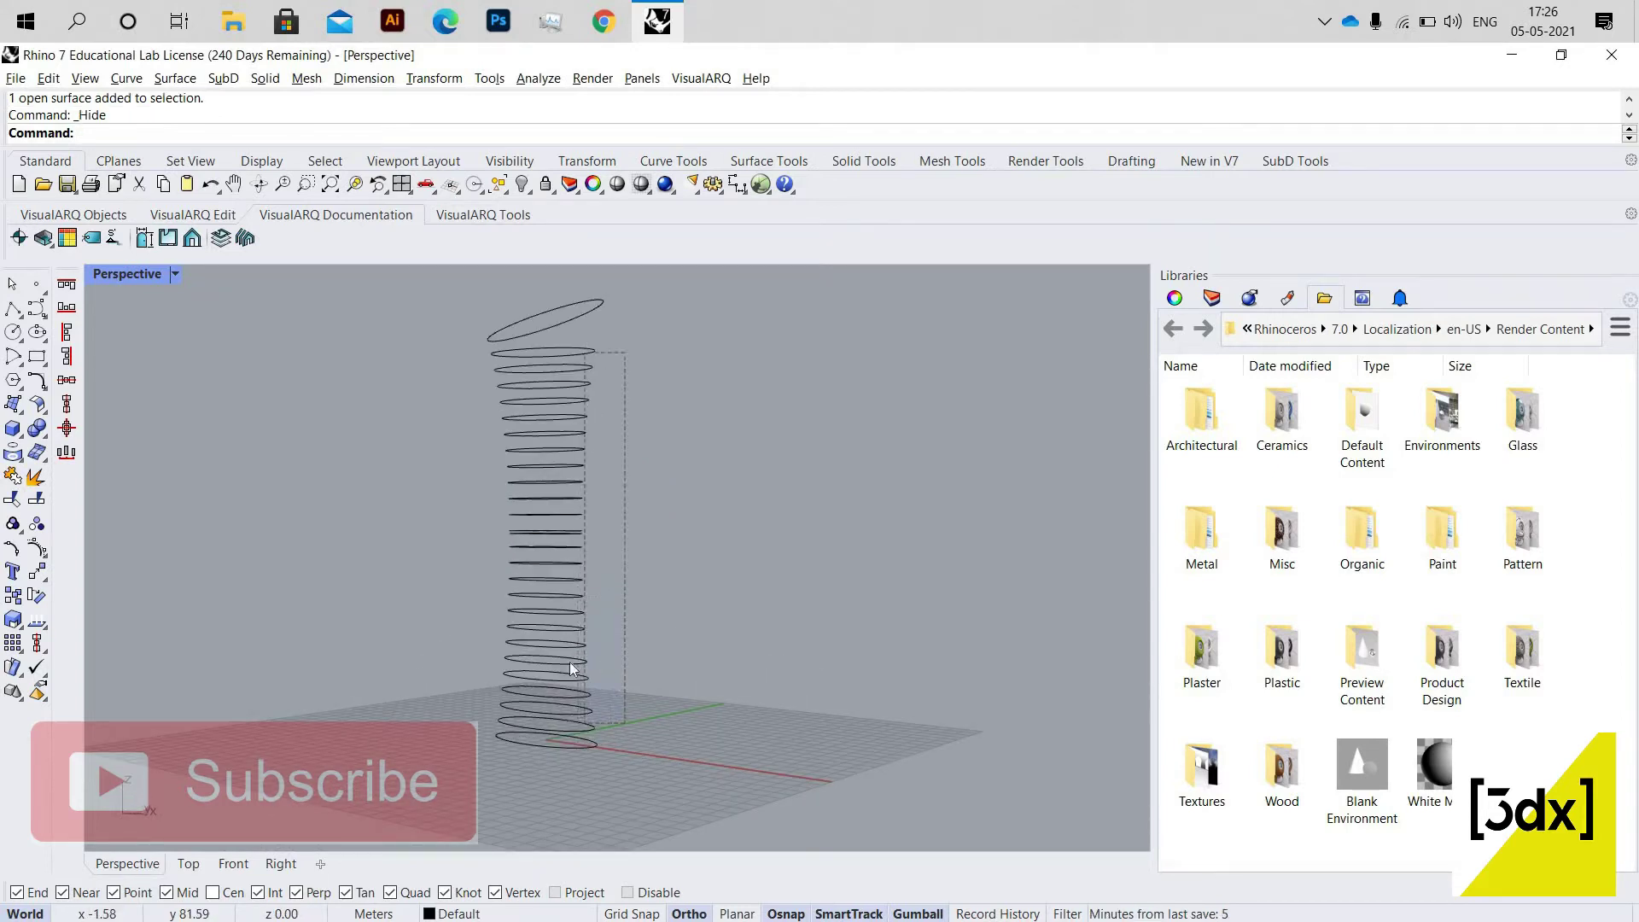
left_click_drag(571, 663, 585, 350)
left_click_drag(659, 511, 709, 673, "shift")
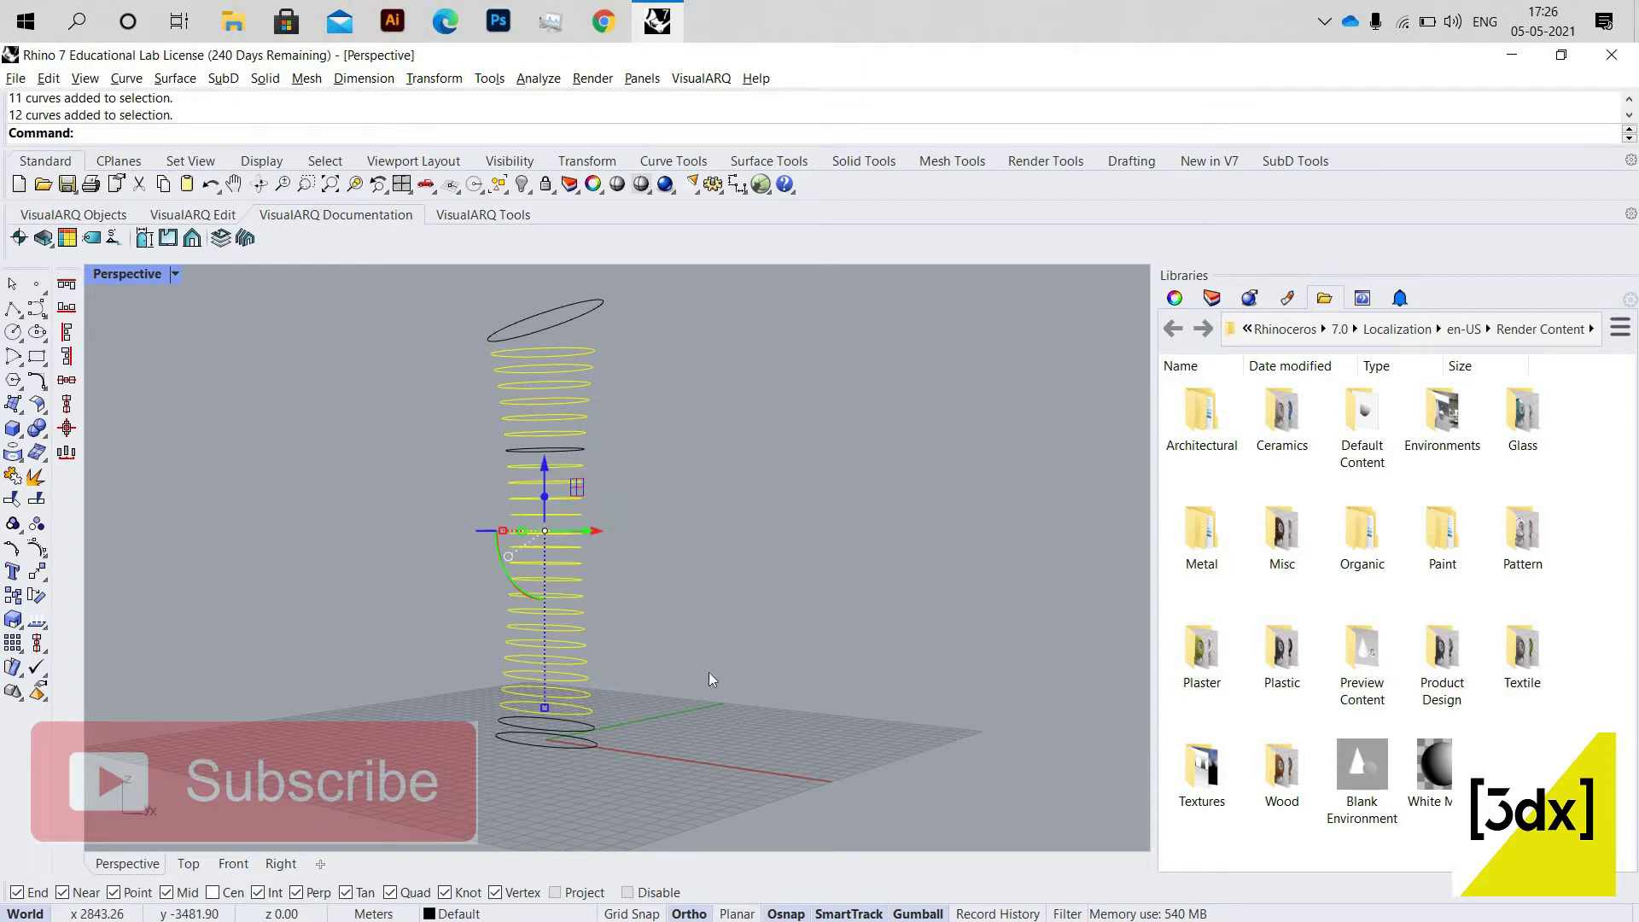
left_click(580, 448, "shift")
right_click_drag(581, 456, 582, 732)
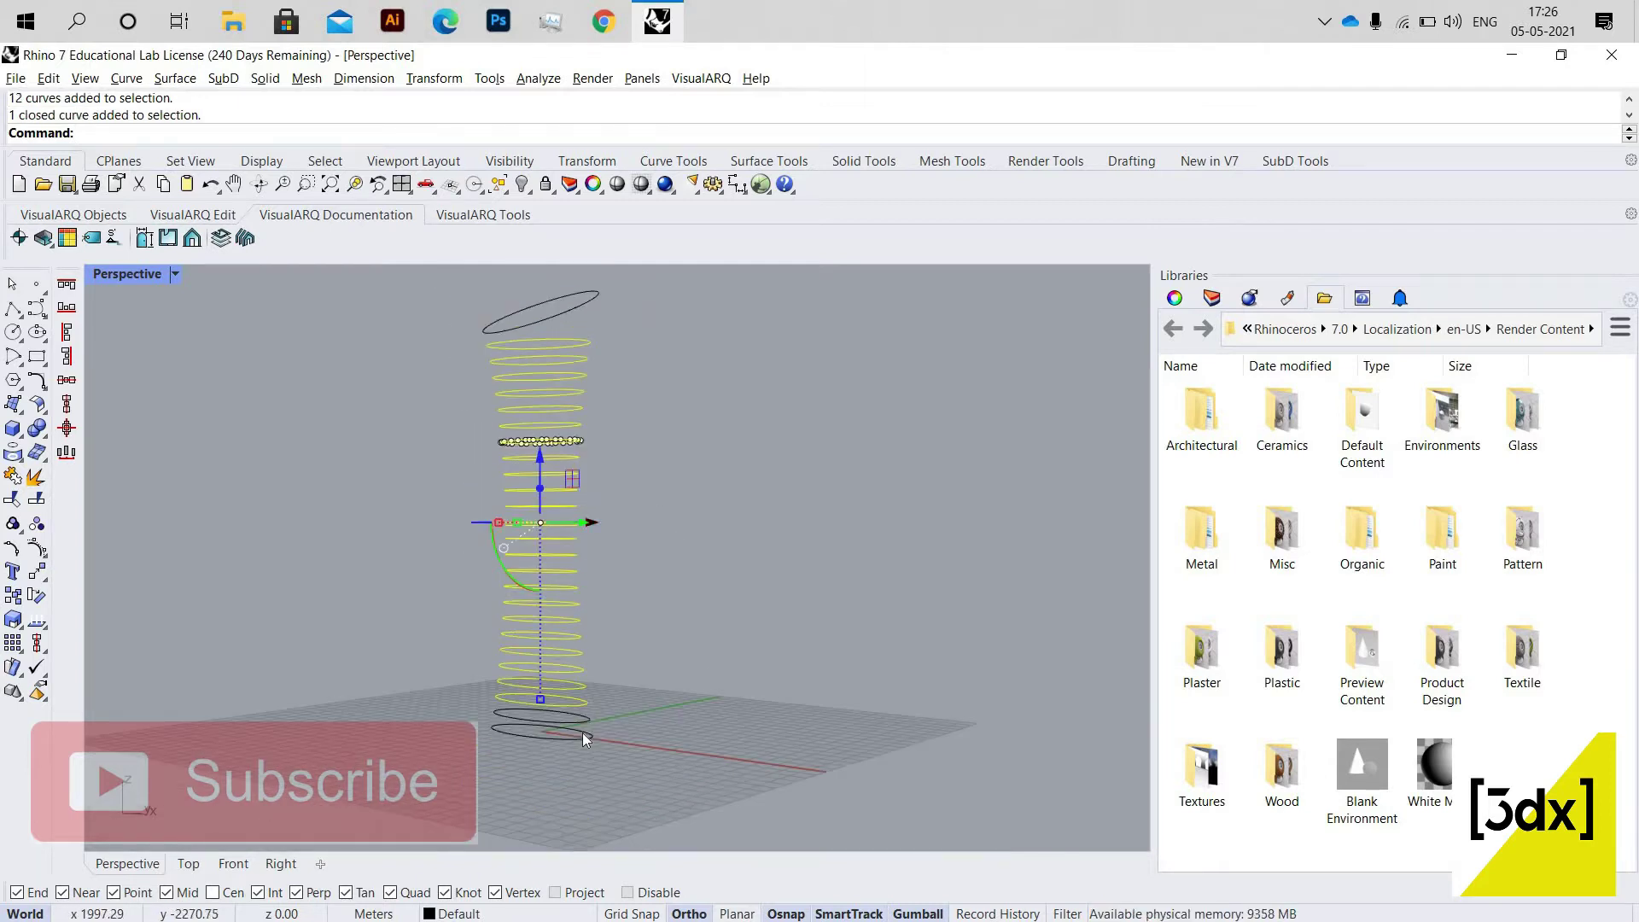
left_click(583, 746, "shift")
left_click(583, 724, "ctrl")
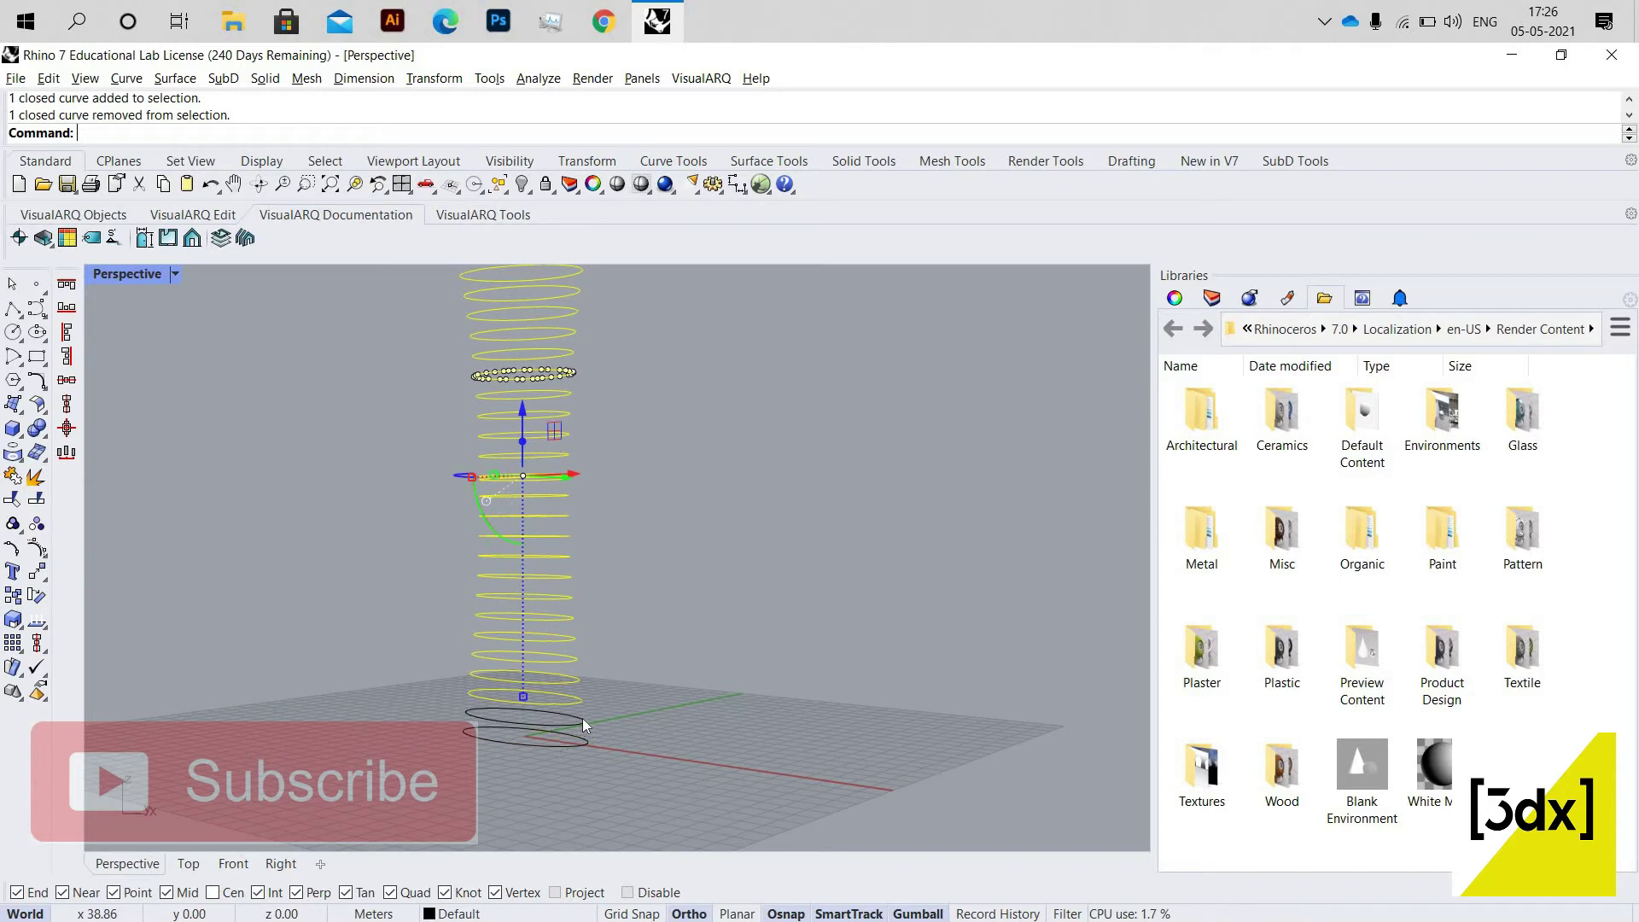
left_click(583, 719, "shift")
scroll(643, 598, "down", 3)
right_click_drag(644, 588, 659, 556)
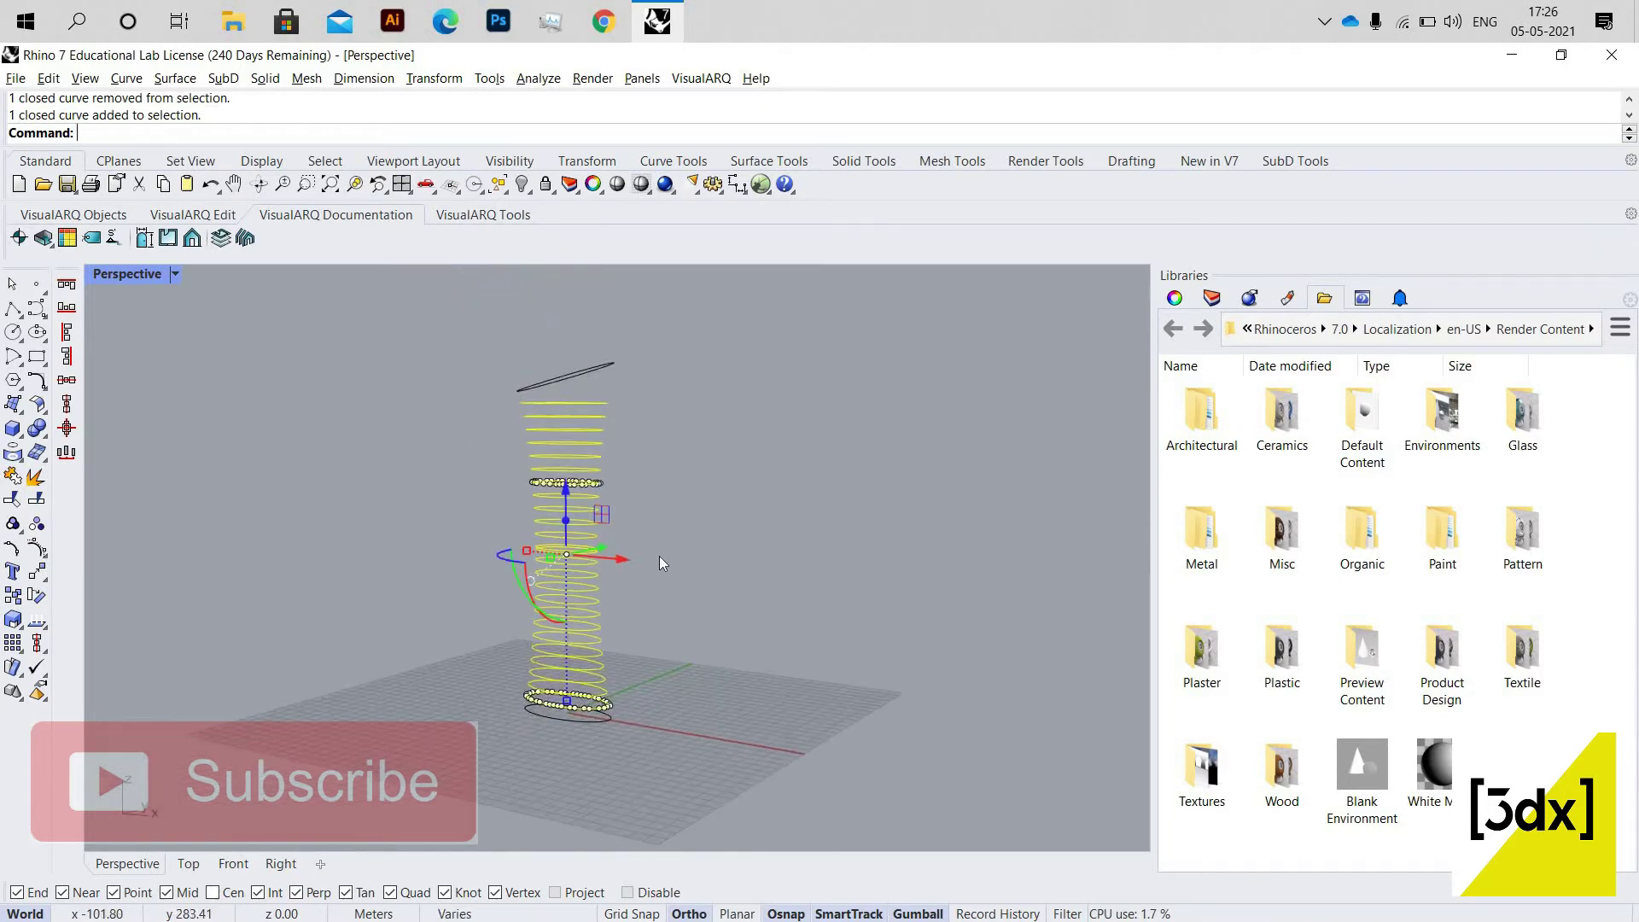
scroll(699, 587, "up", 2)
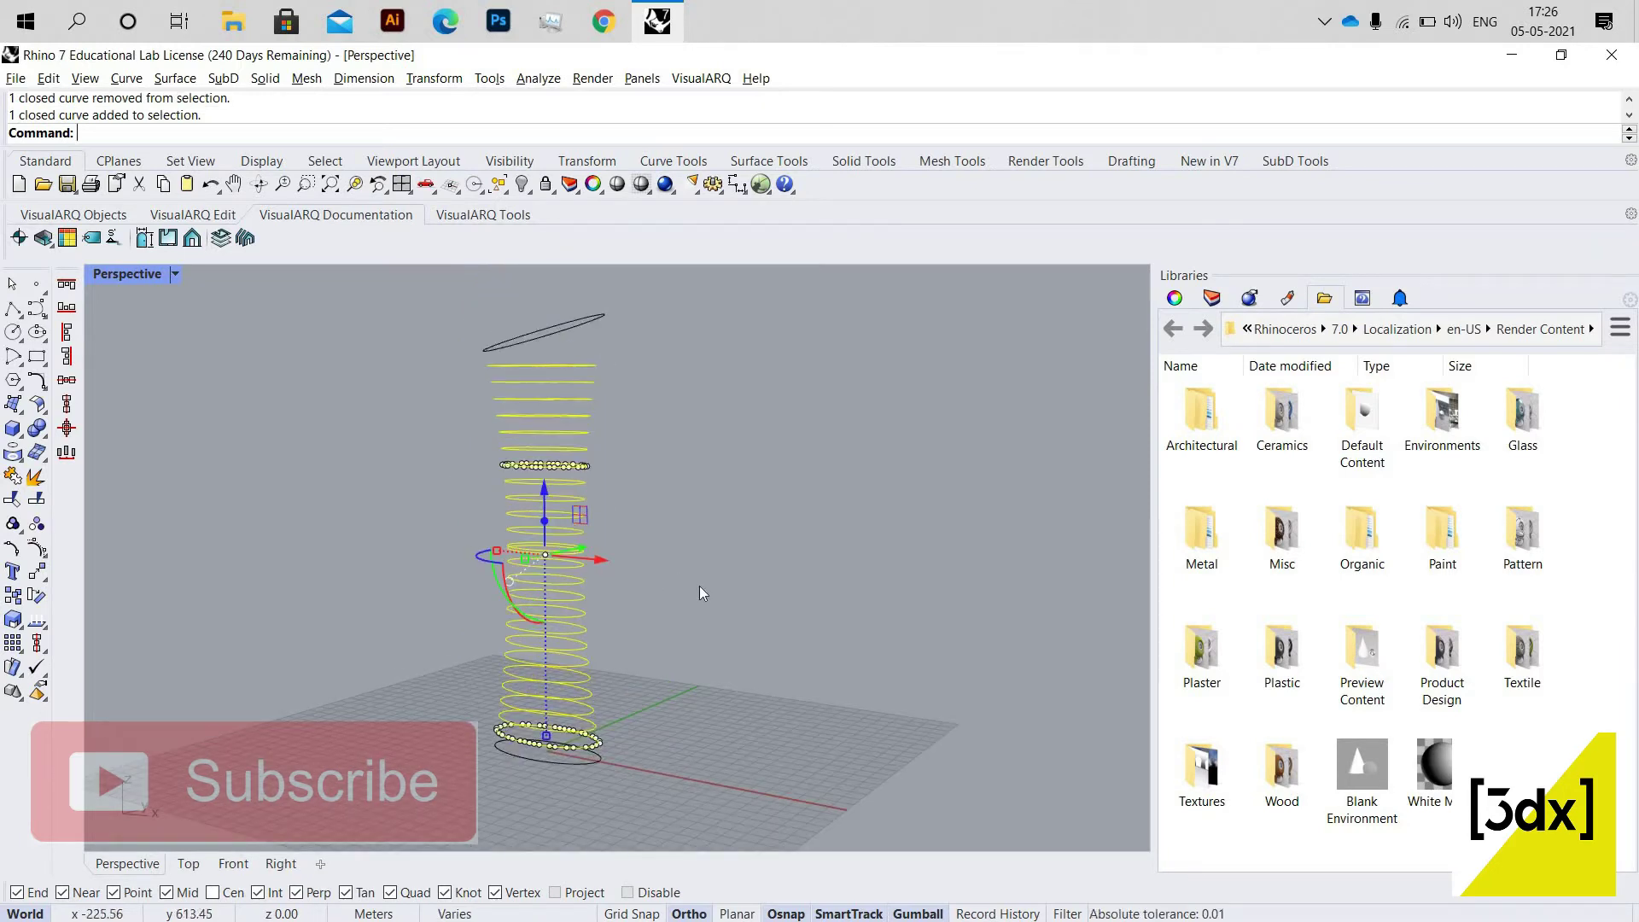
type("PlanarSrf")
key("Return")
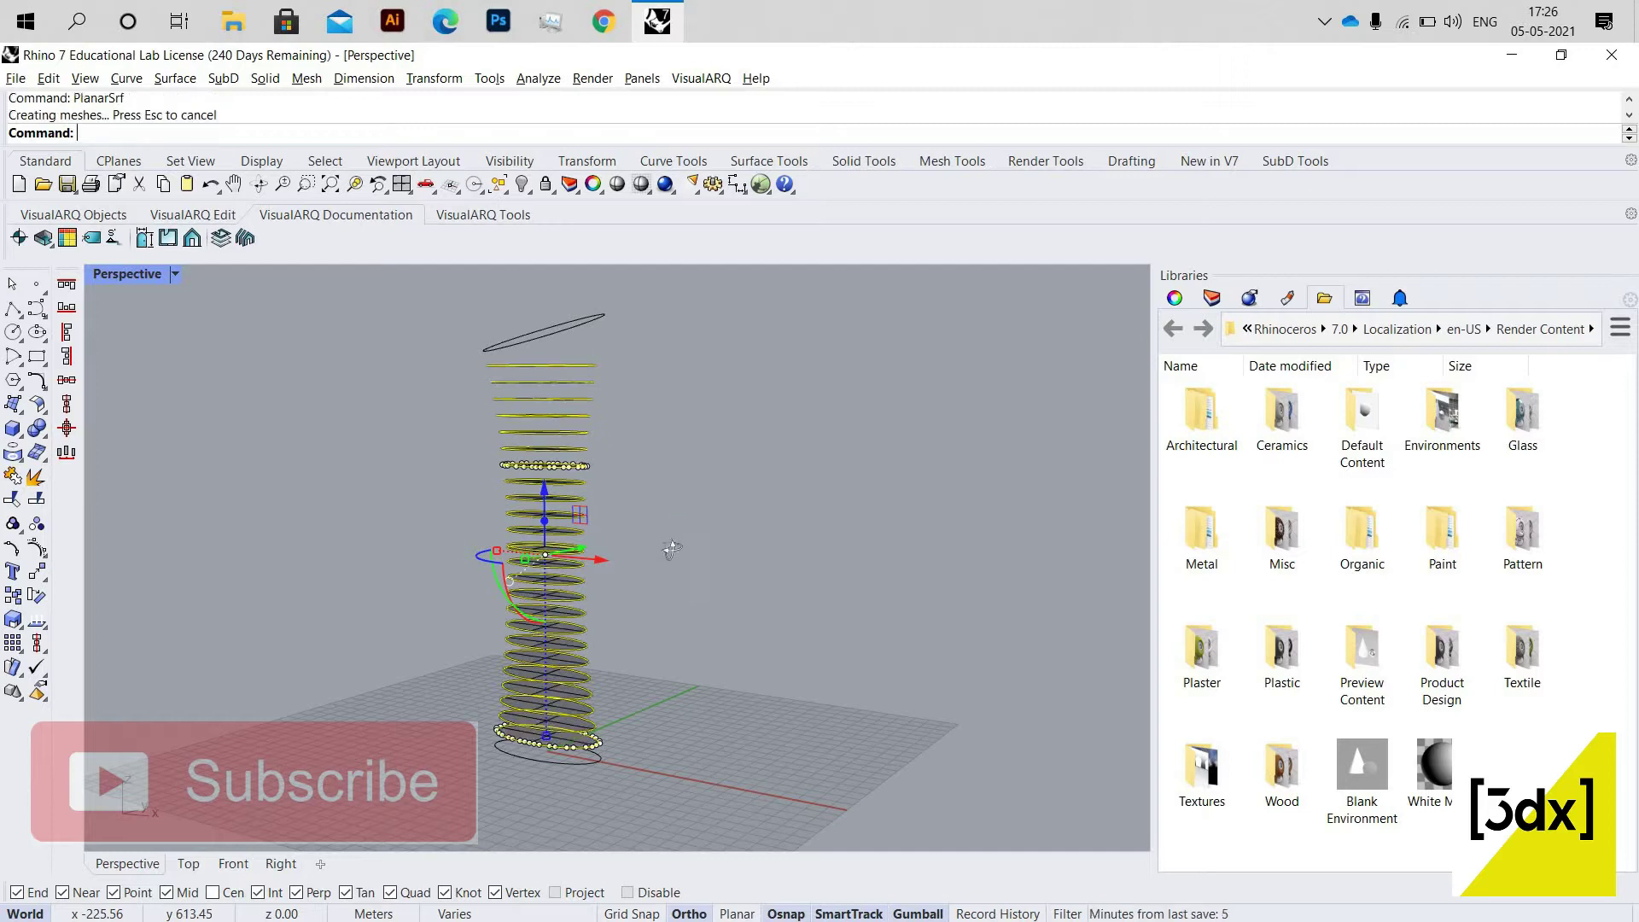
Pipe the selected floor curves with a radius of 1.00.
right_click_drag(671, 546, 671, 548)
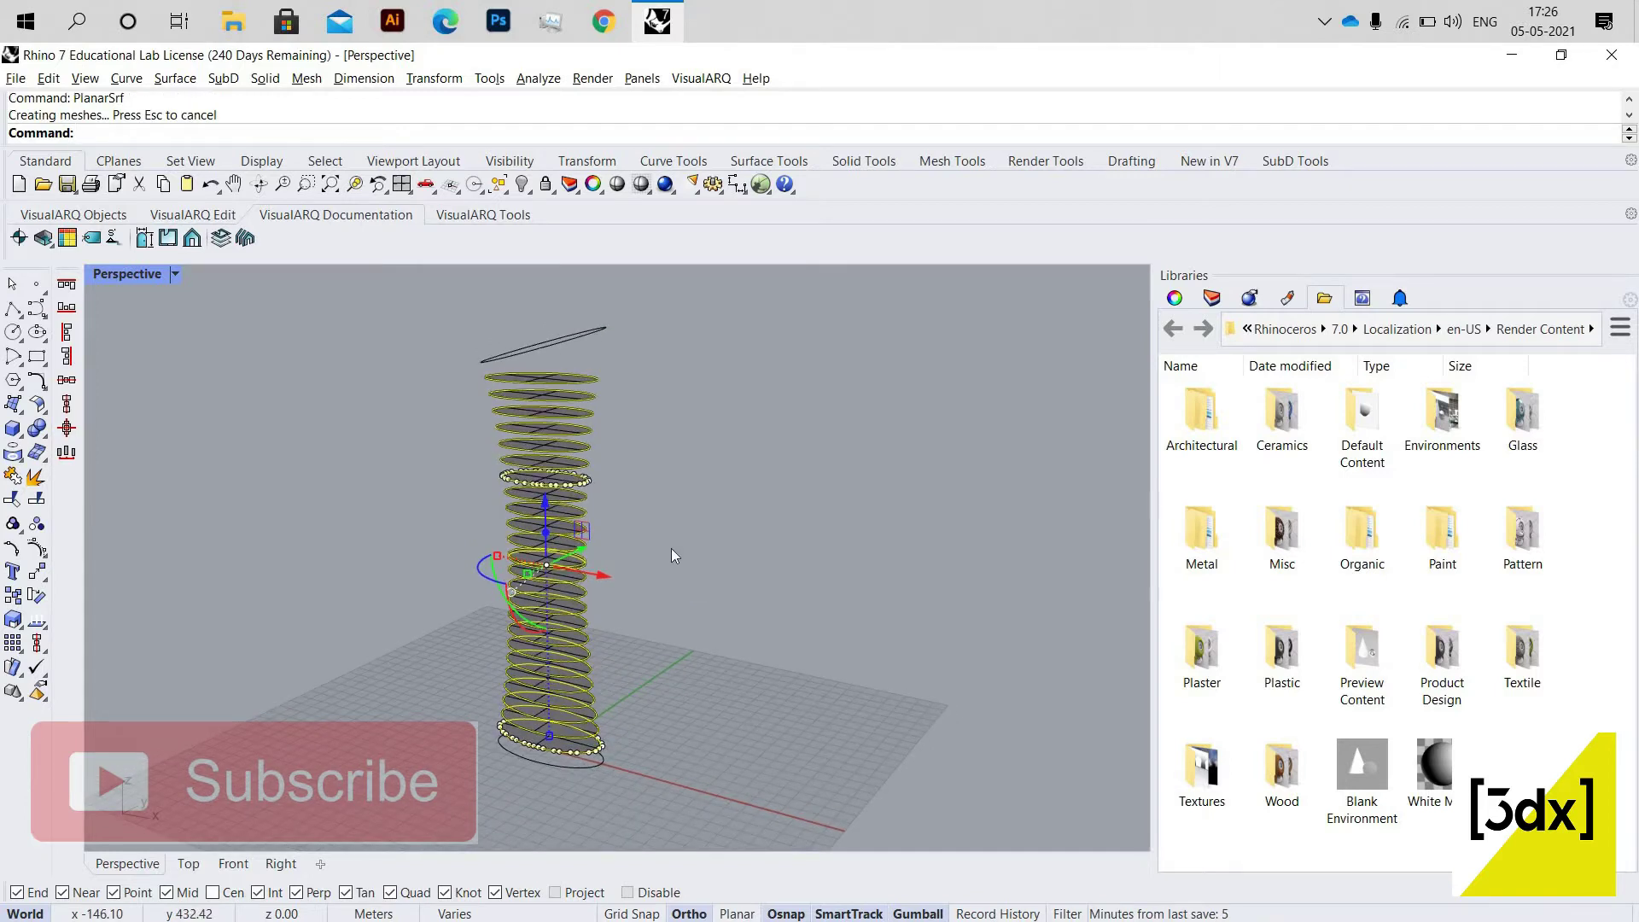
type("Pipe")
key("Return")
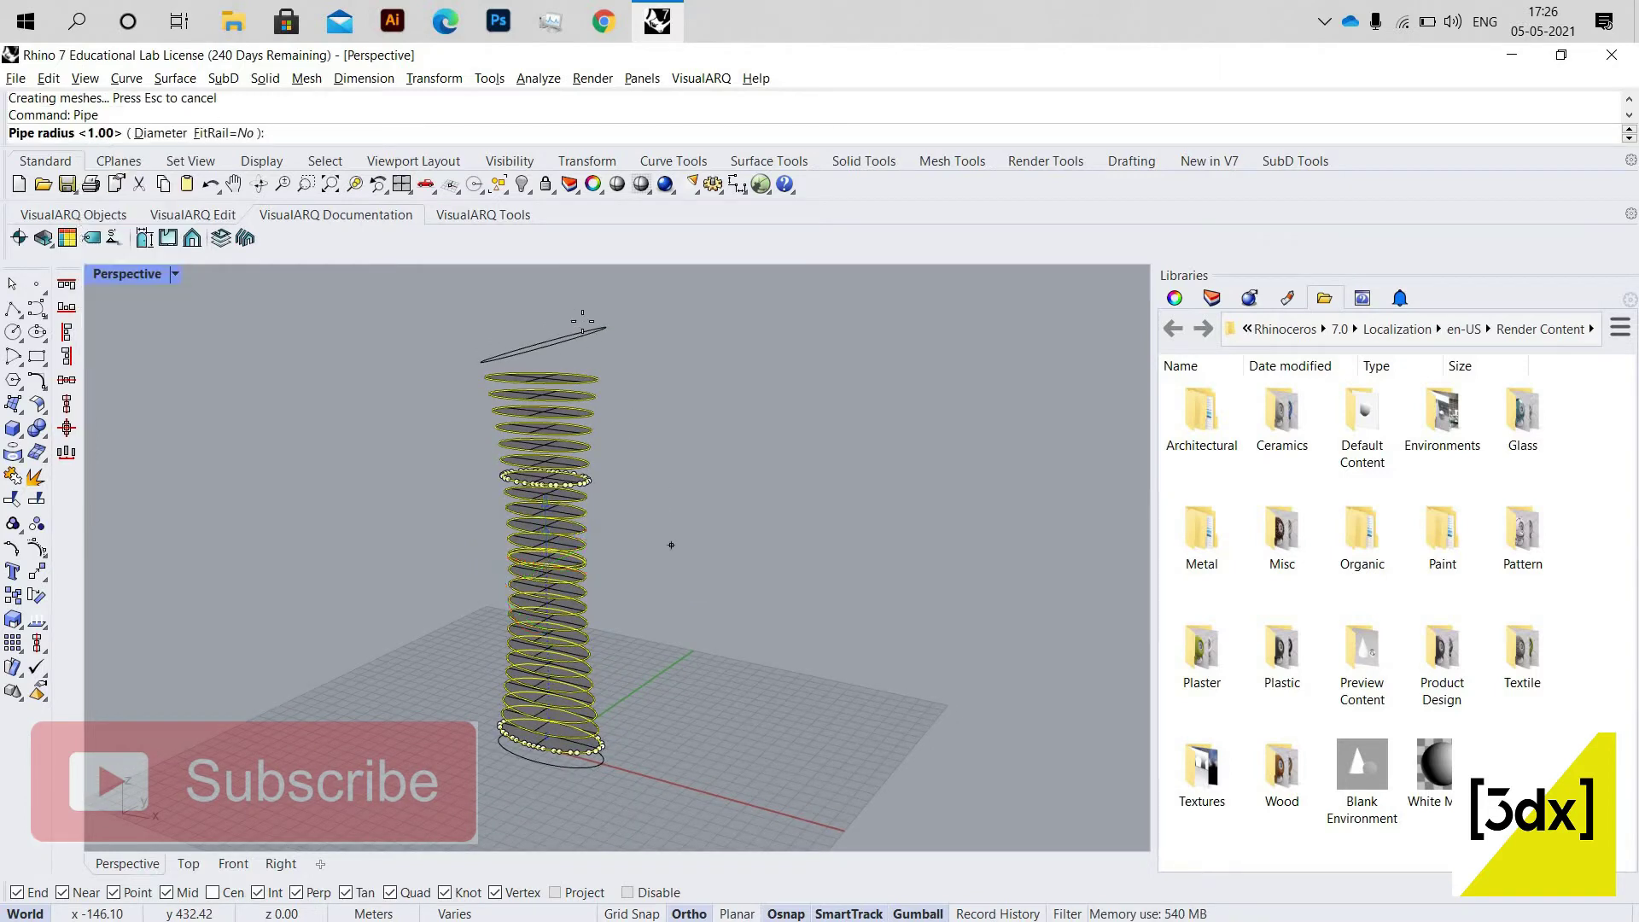
scroll(710, 515, "up", 5)
key("Return")
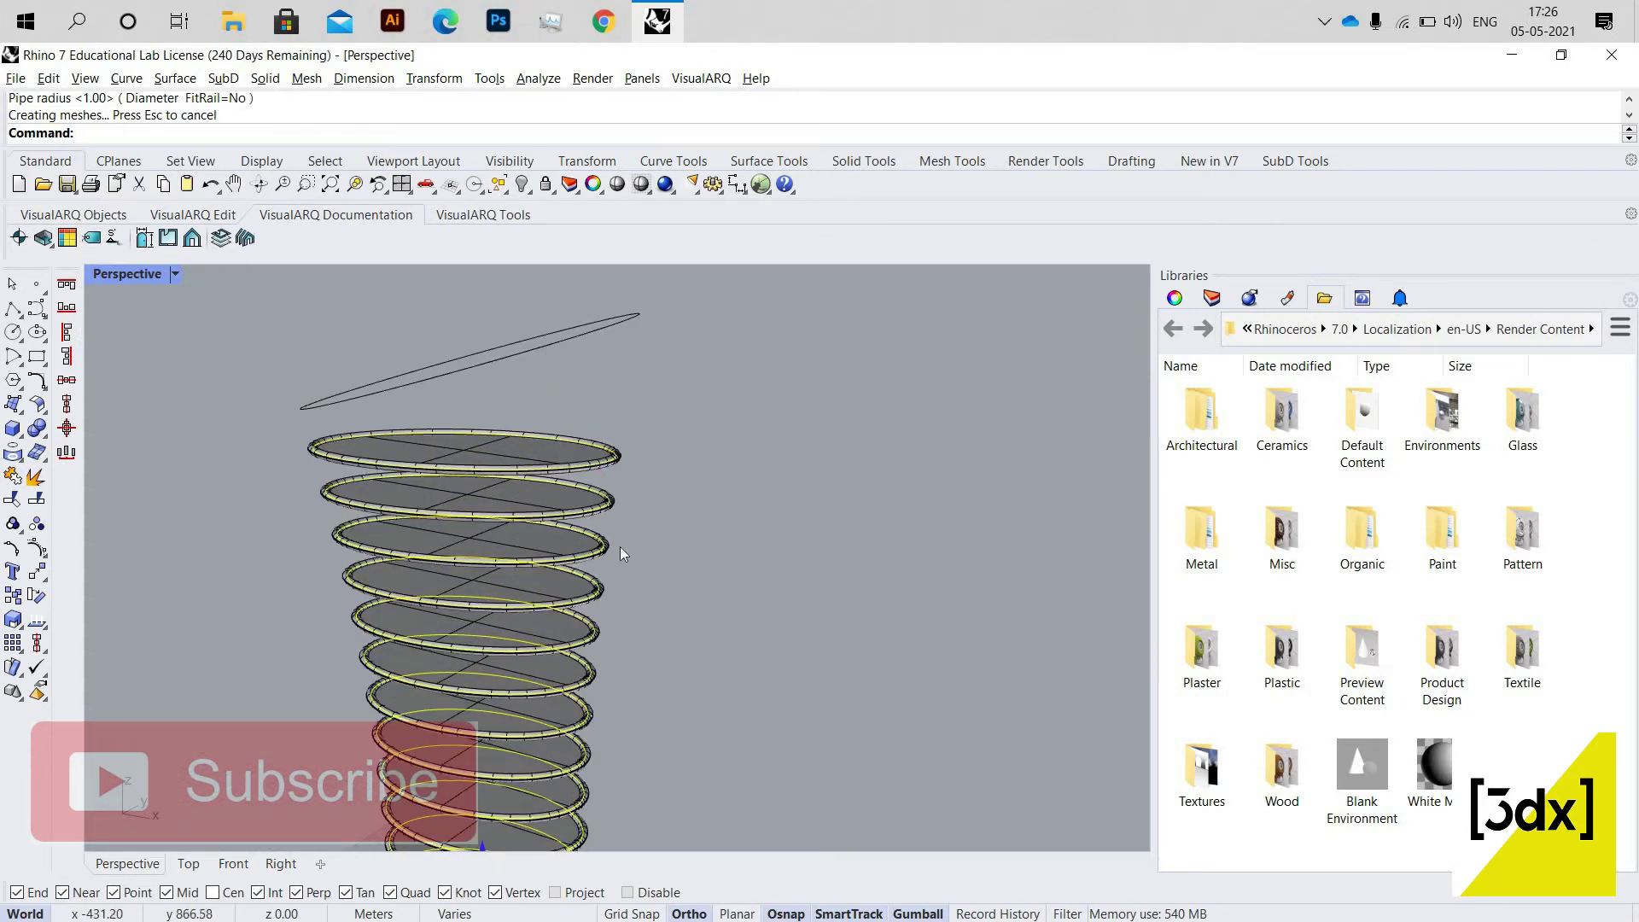
Delete the projected floor curves, keeping the planar floors and pipes.
scroll(620, 547, "down", 5)
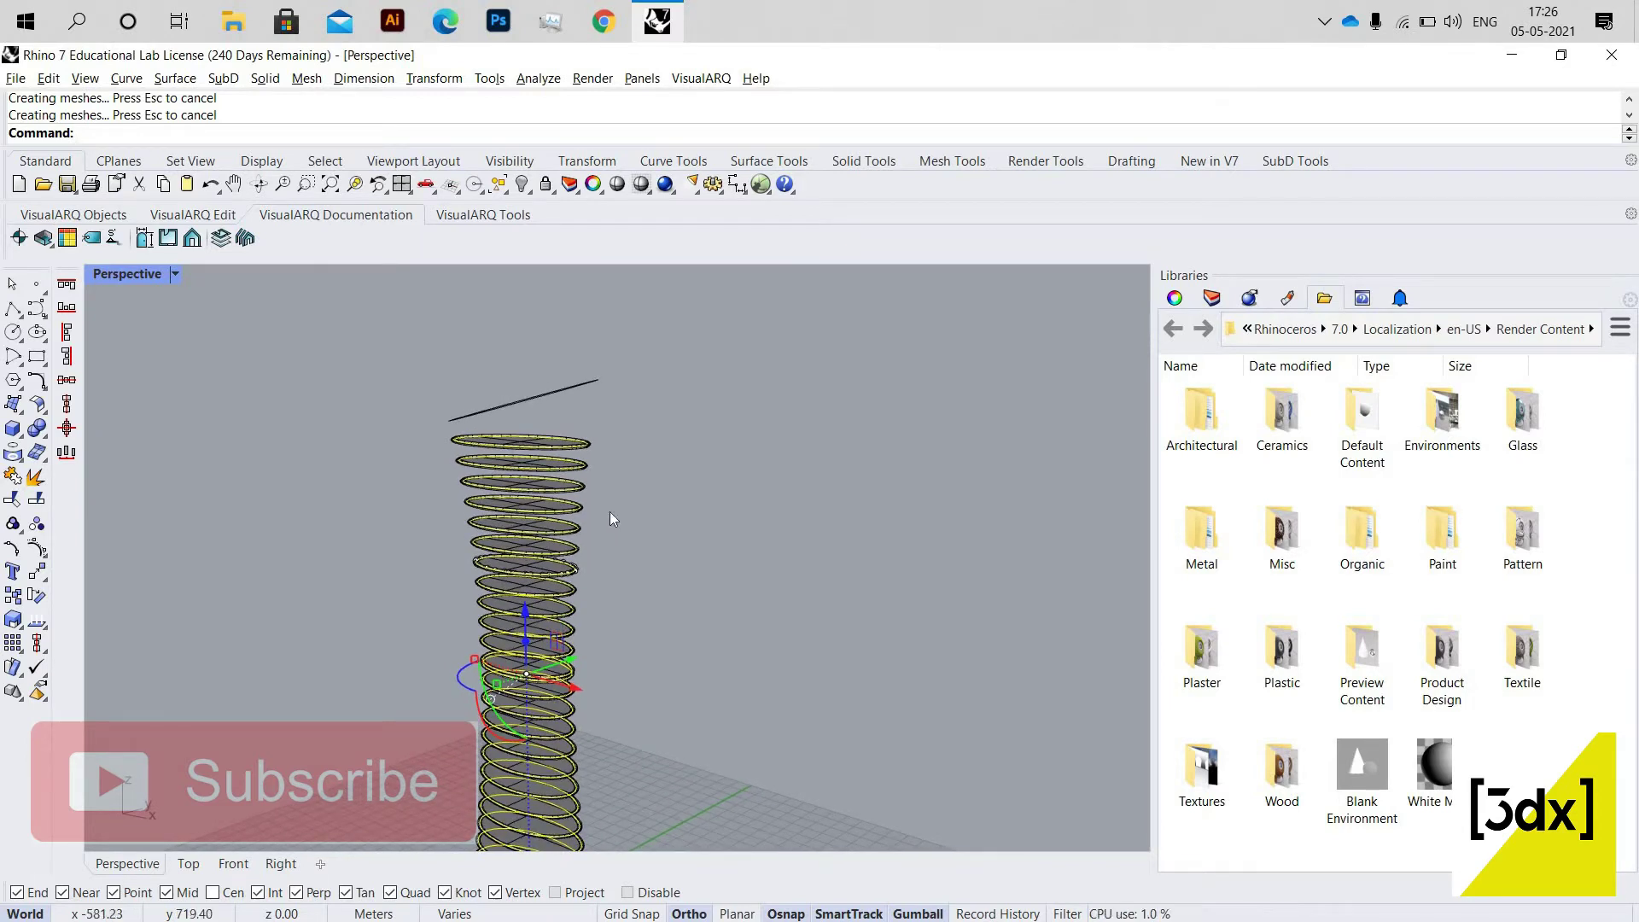
scroll(609, 511, "down", 3)
key("Delete")
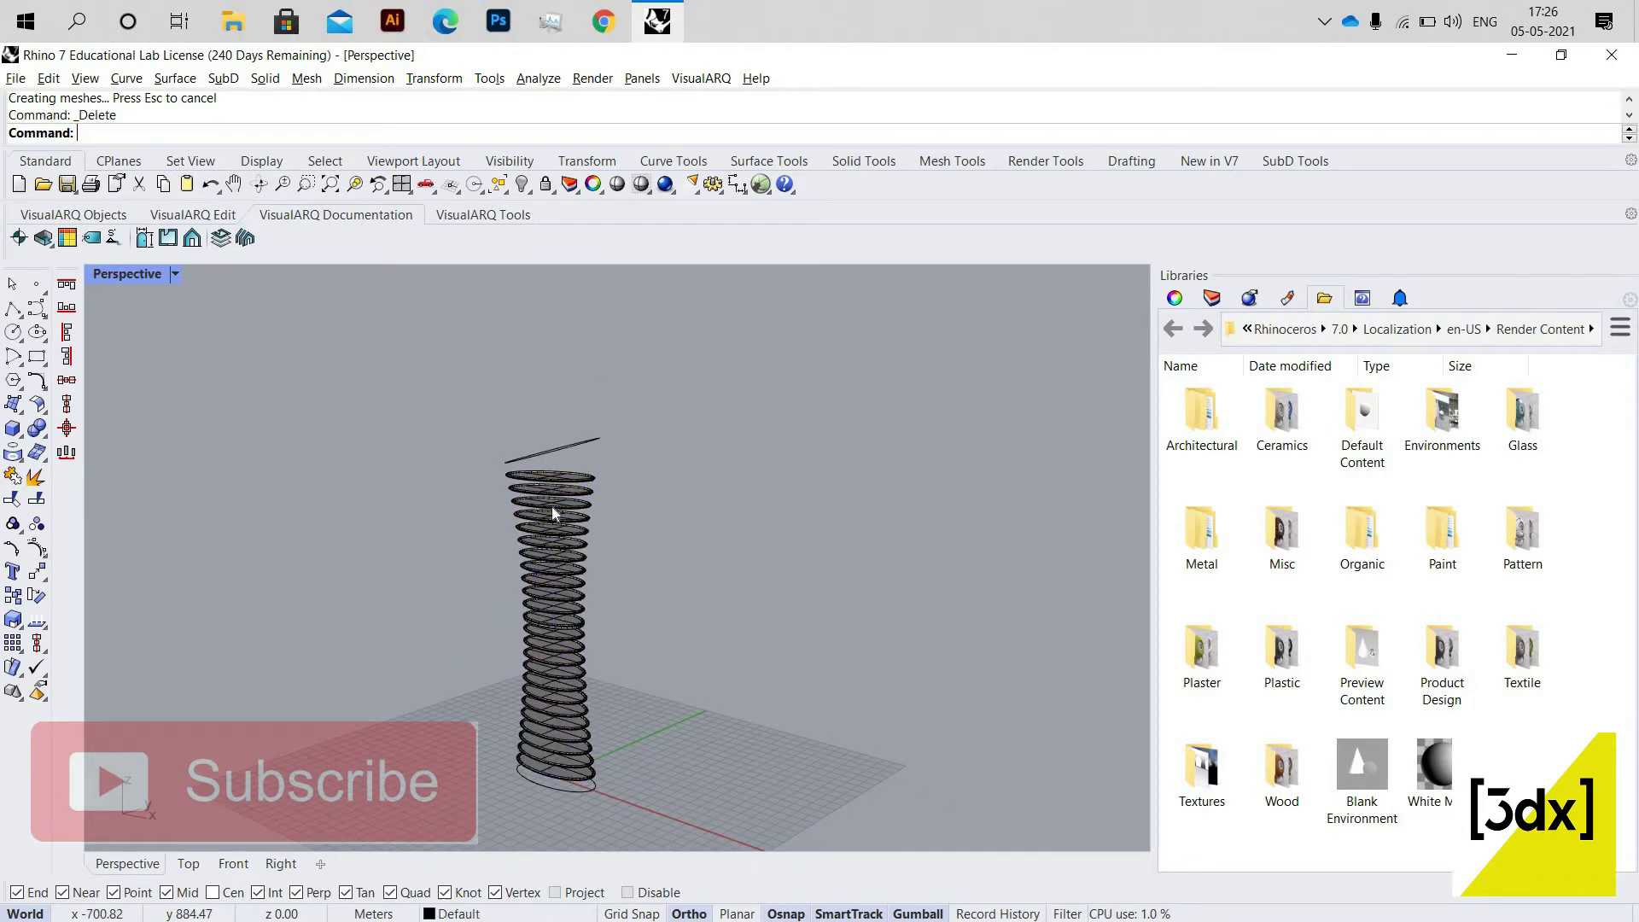
Select the planar floor surfaces one after another from the lowest upward, leaving out the pipes.
scroll(567, 491, "up", 5)
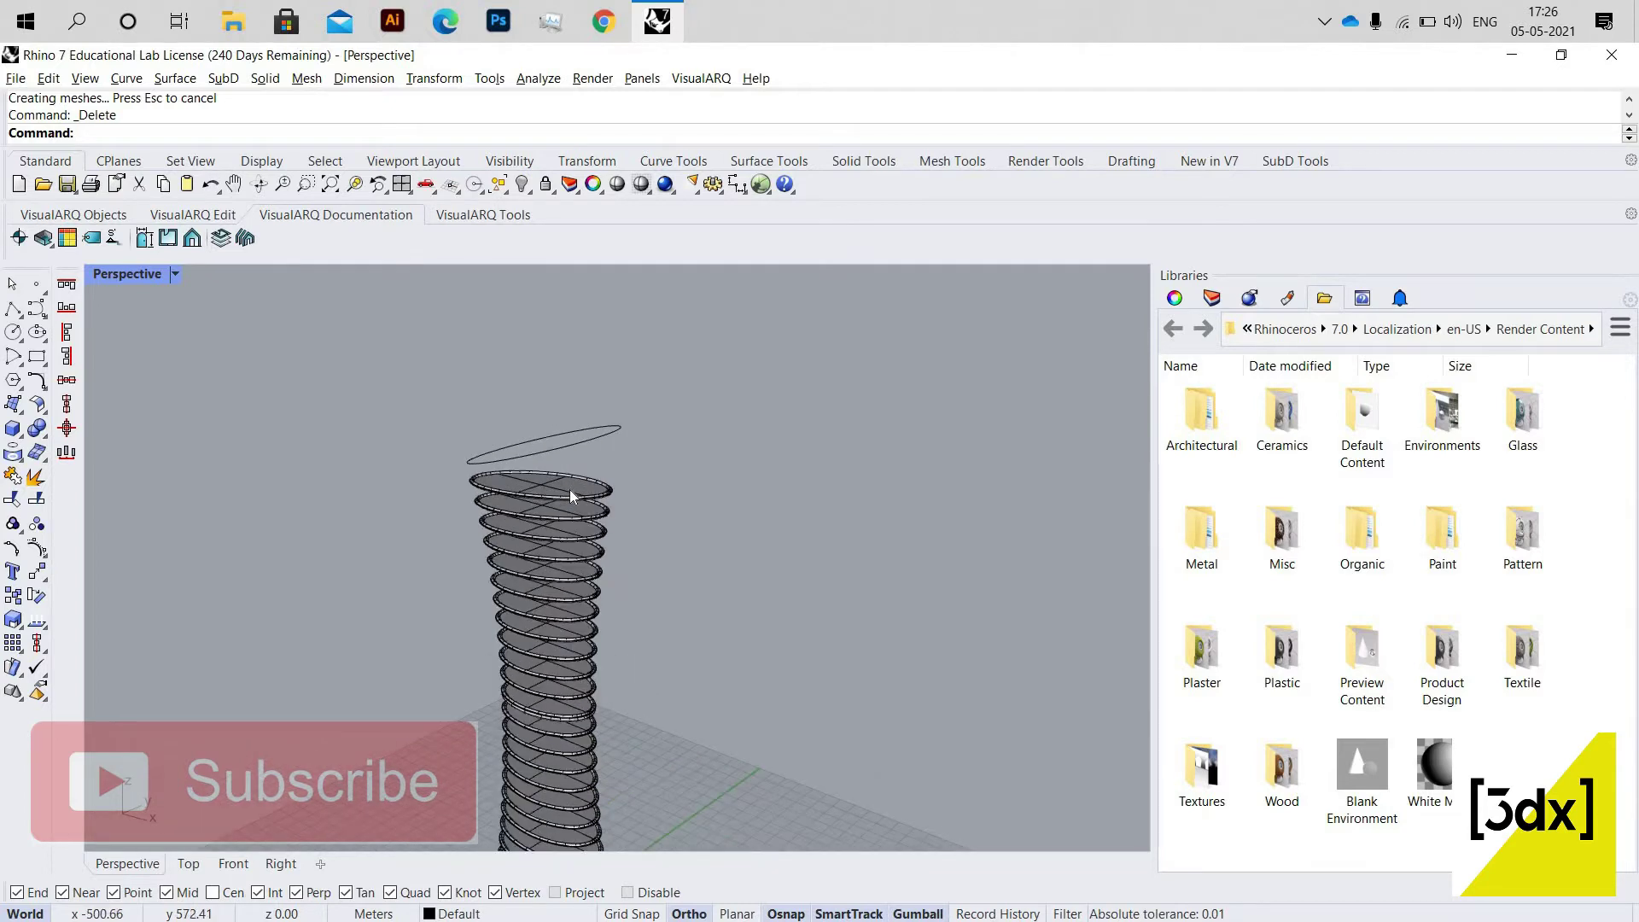
scroll(598, 717, "down", 5)
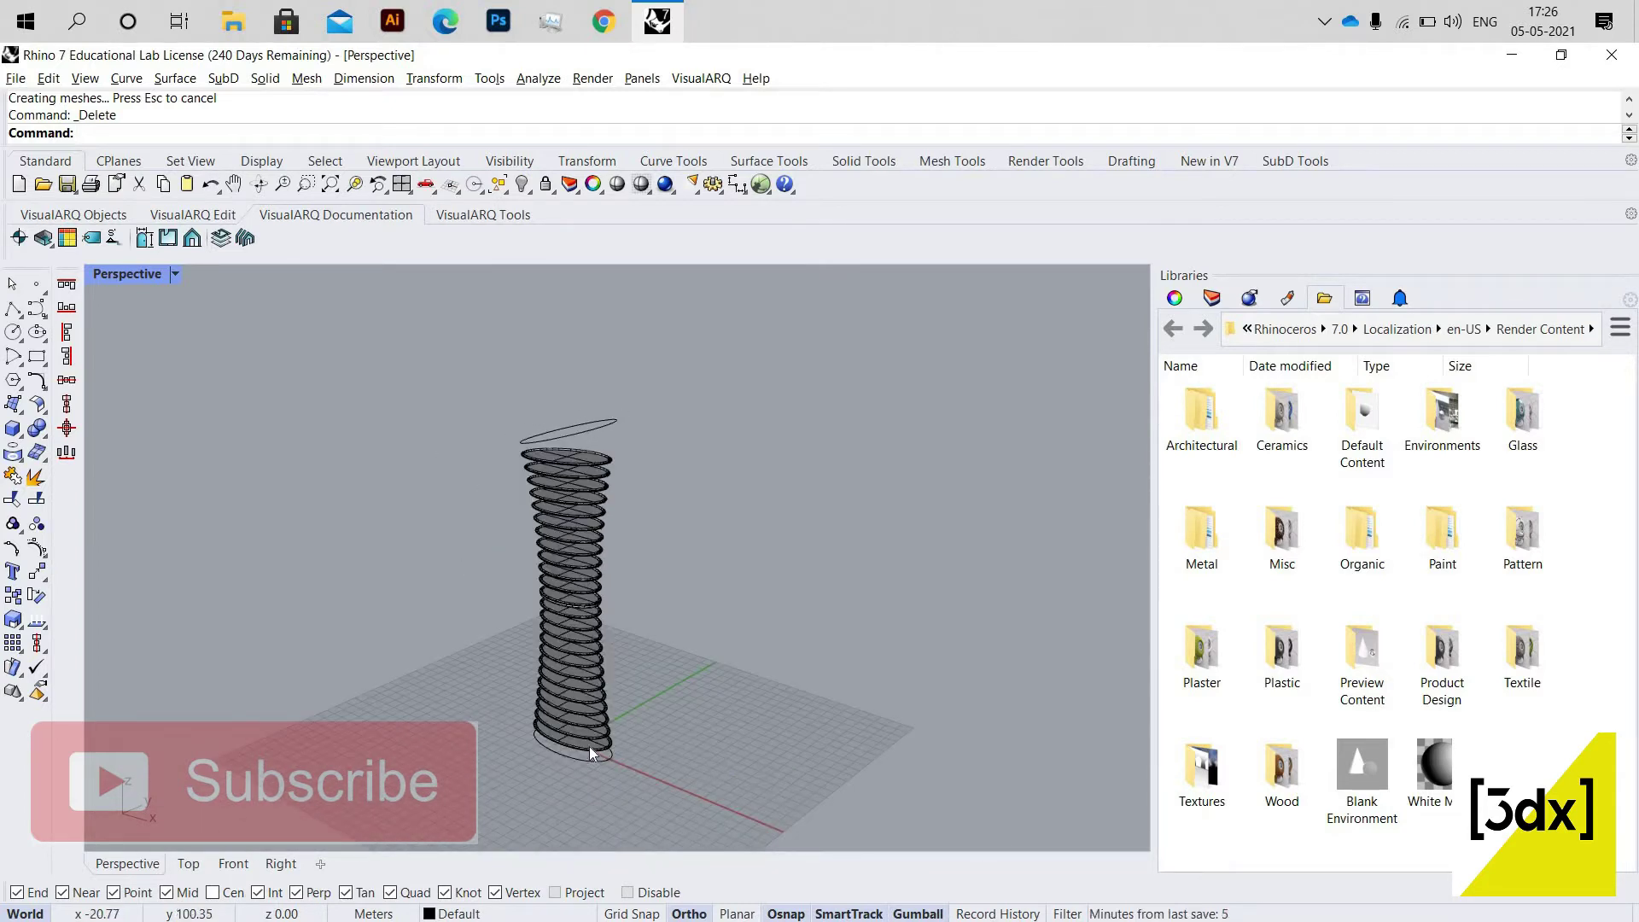
scroll(590, 748, "up", 7)
left_click(533, 763)
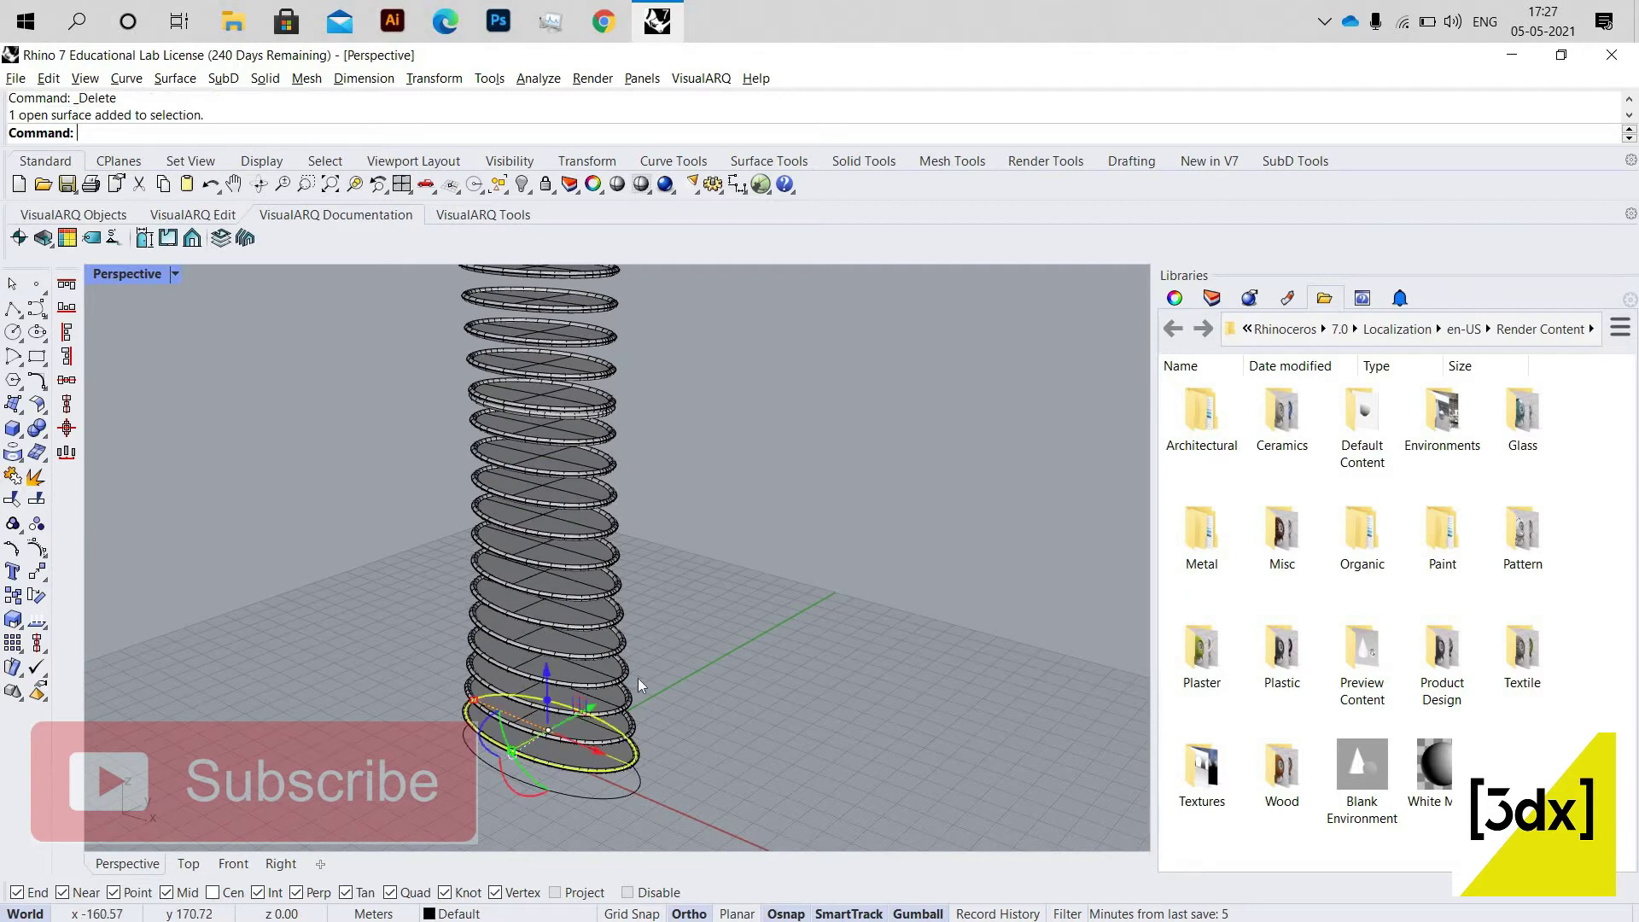
scroll(640, 692, "up", 4)
left_click(637, 628, "shift")
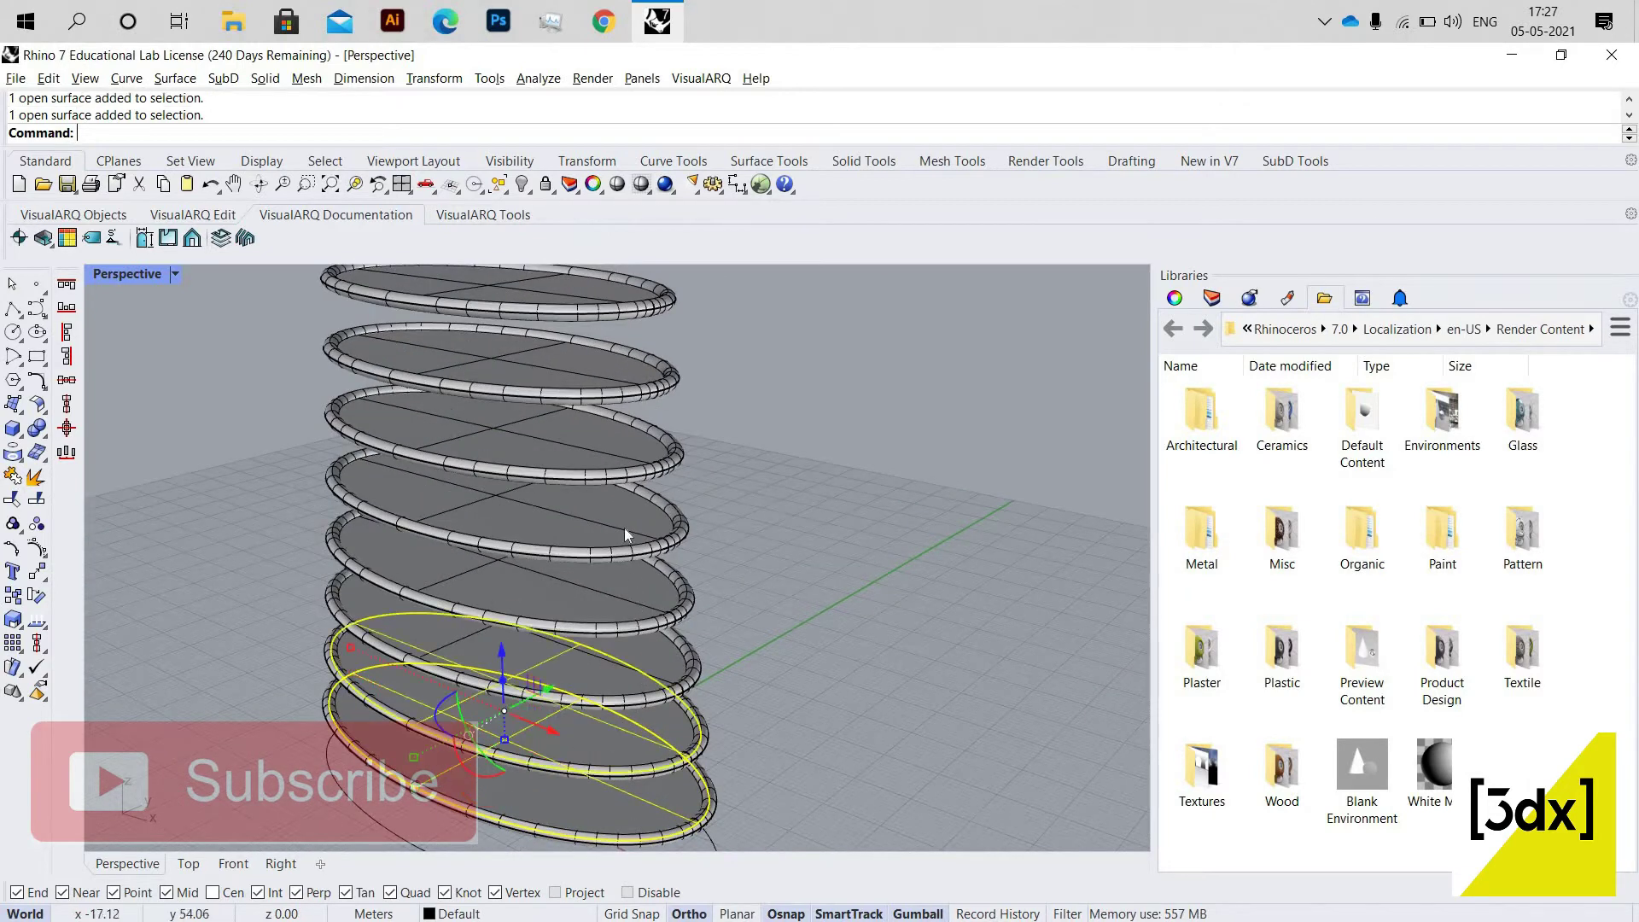
left_click(622, 551, "shift")
left_click(617, 512, "shift")
left_click(610, 474, "shift")
left_click(580, 463, "shift")
scroll(613, 555, "down", 4)
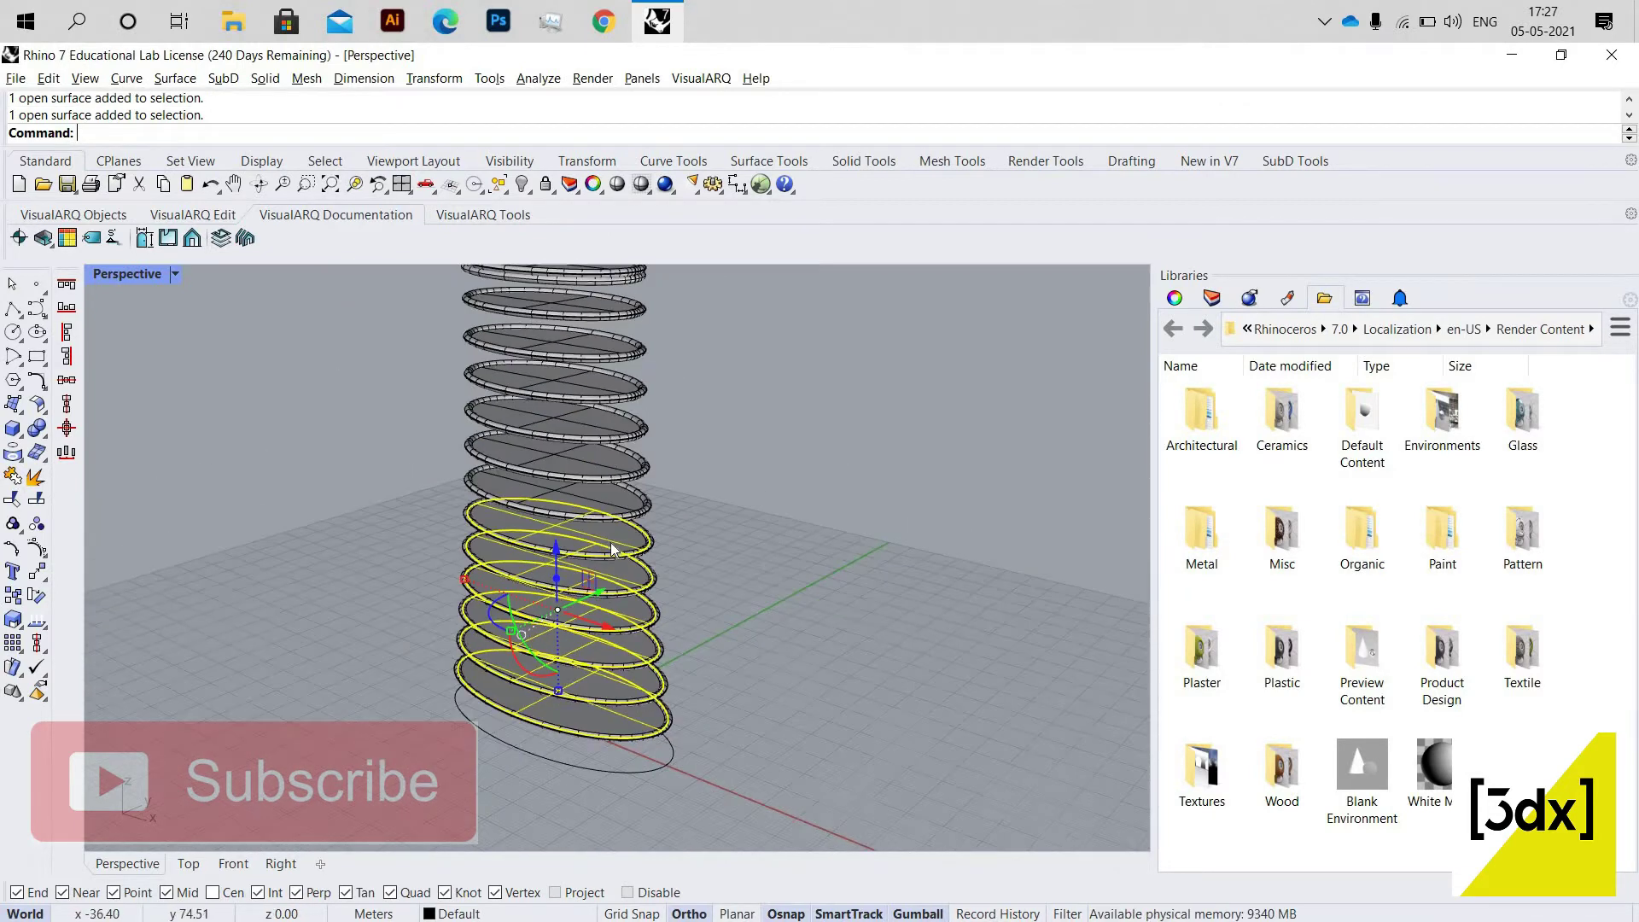
scroll(606, 462, "up", 4)
left_click(608, 504, "shift")
left_click(606, 454, "shift")
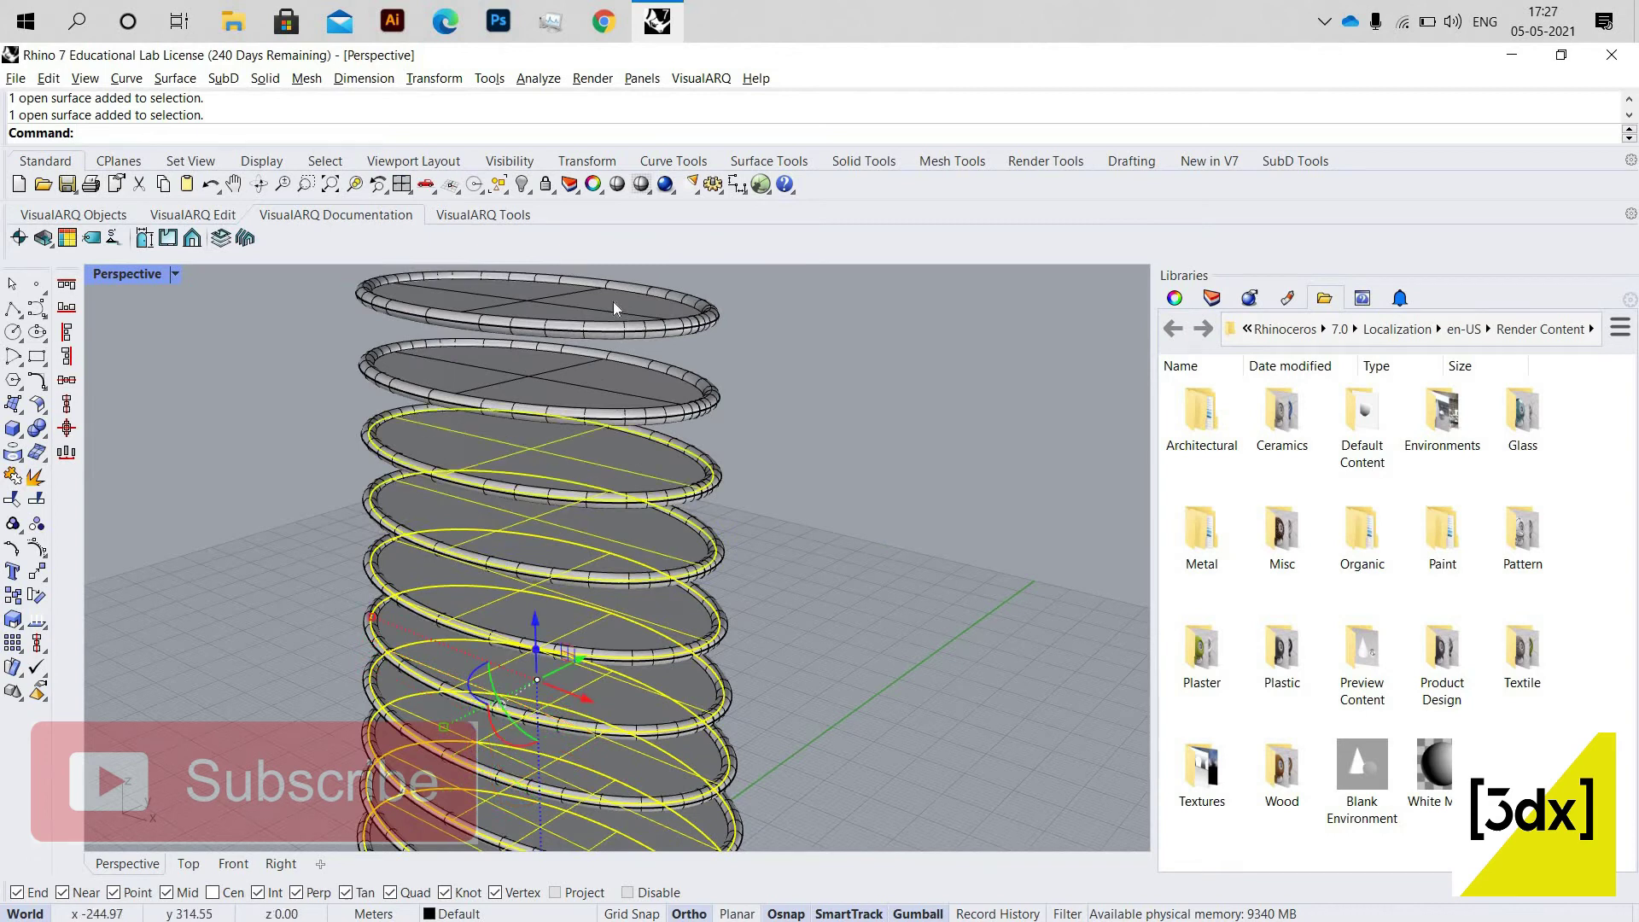
left_click(617, 394, "shift")
scroll(556, 495, "down", 3)
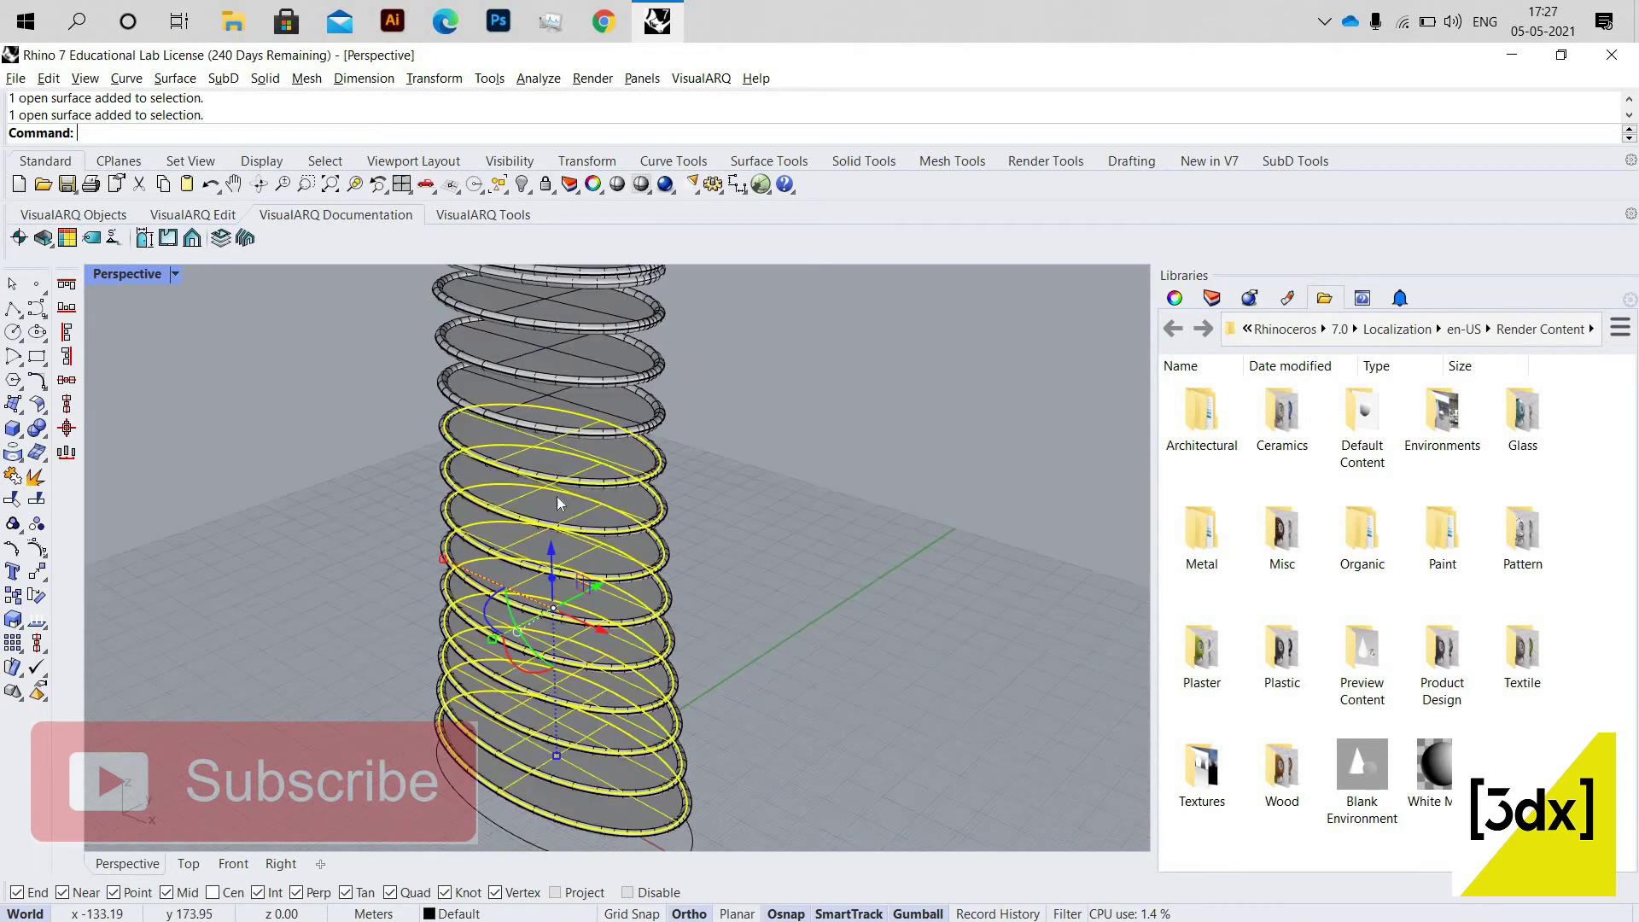
scroll(565, 429, "up", 4)
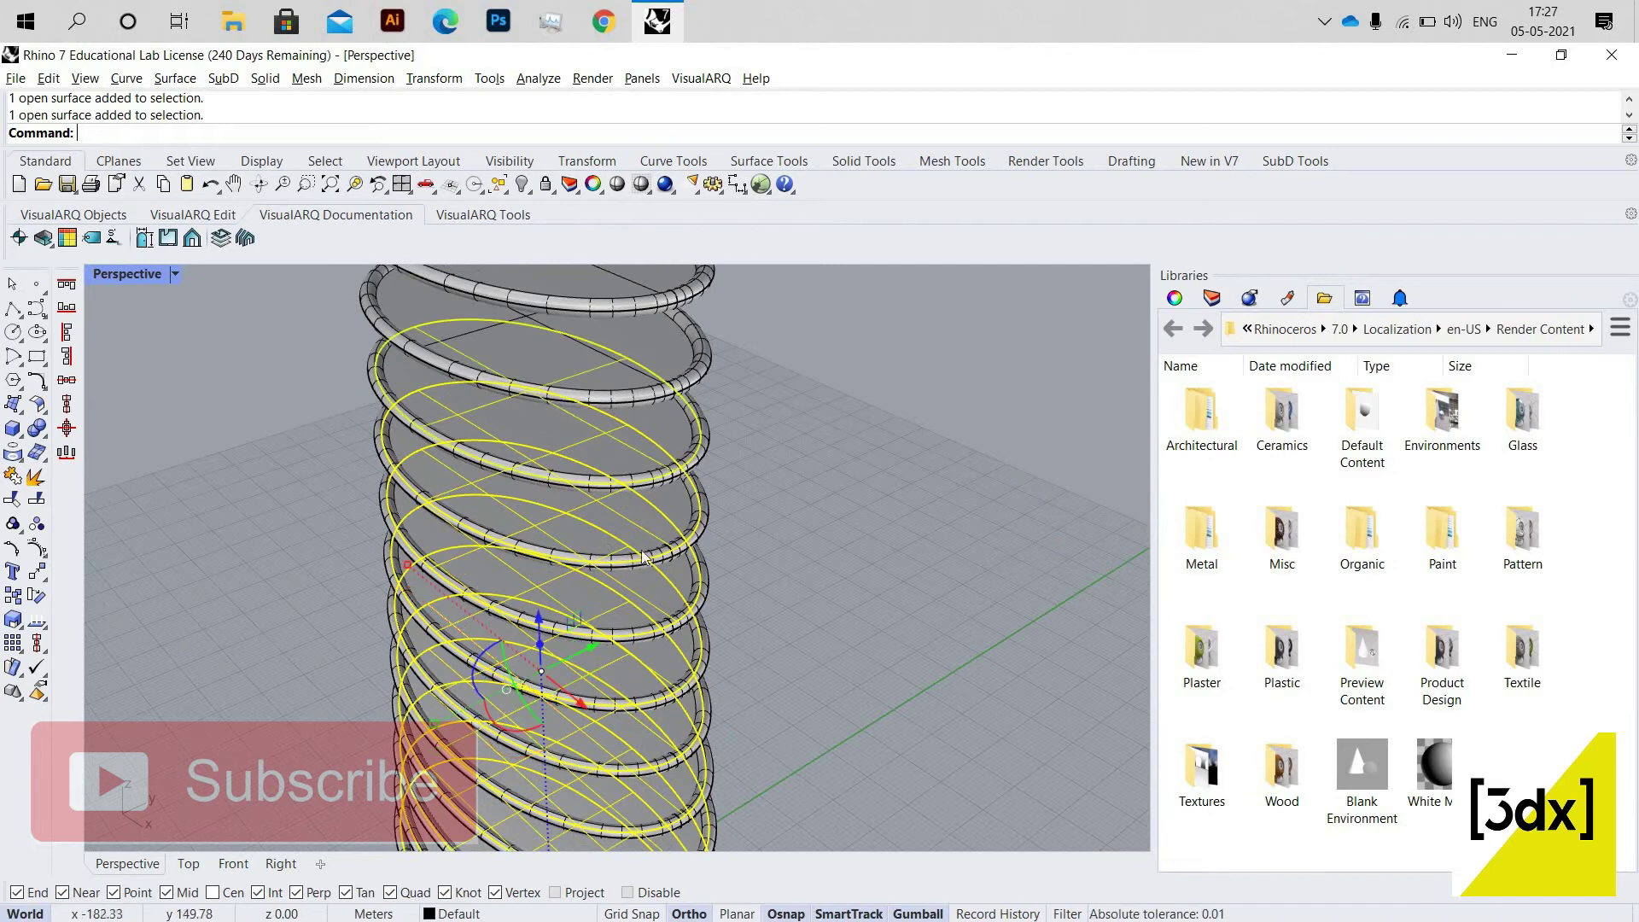
scroll(644, 459, "down", 3)
scroll(649, 395, "up", 2)
left_click(651, 394, "shift")
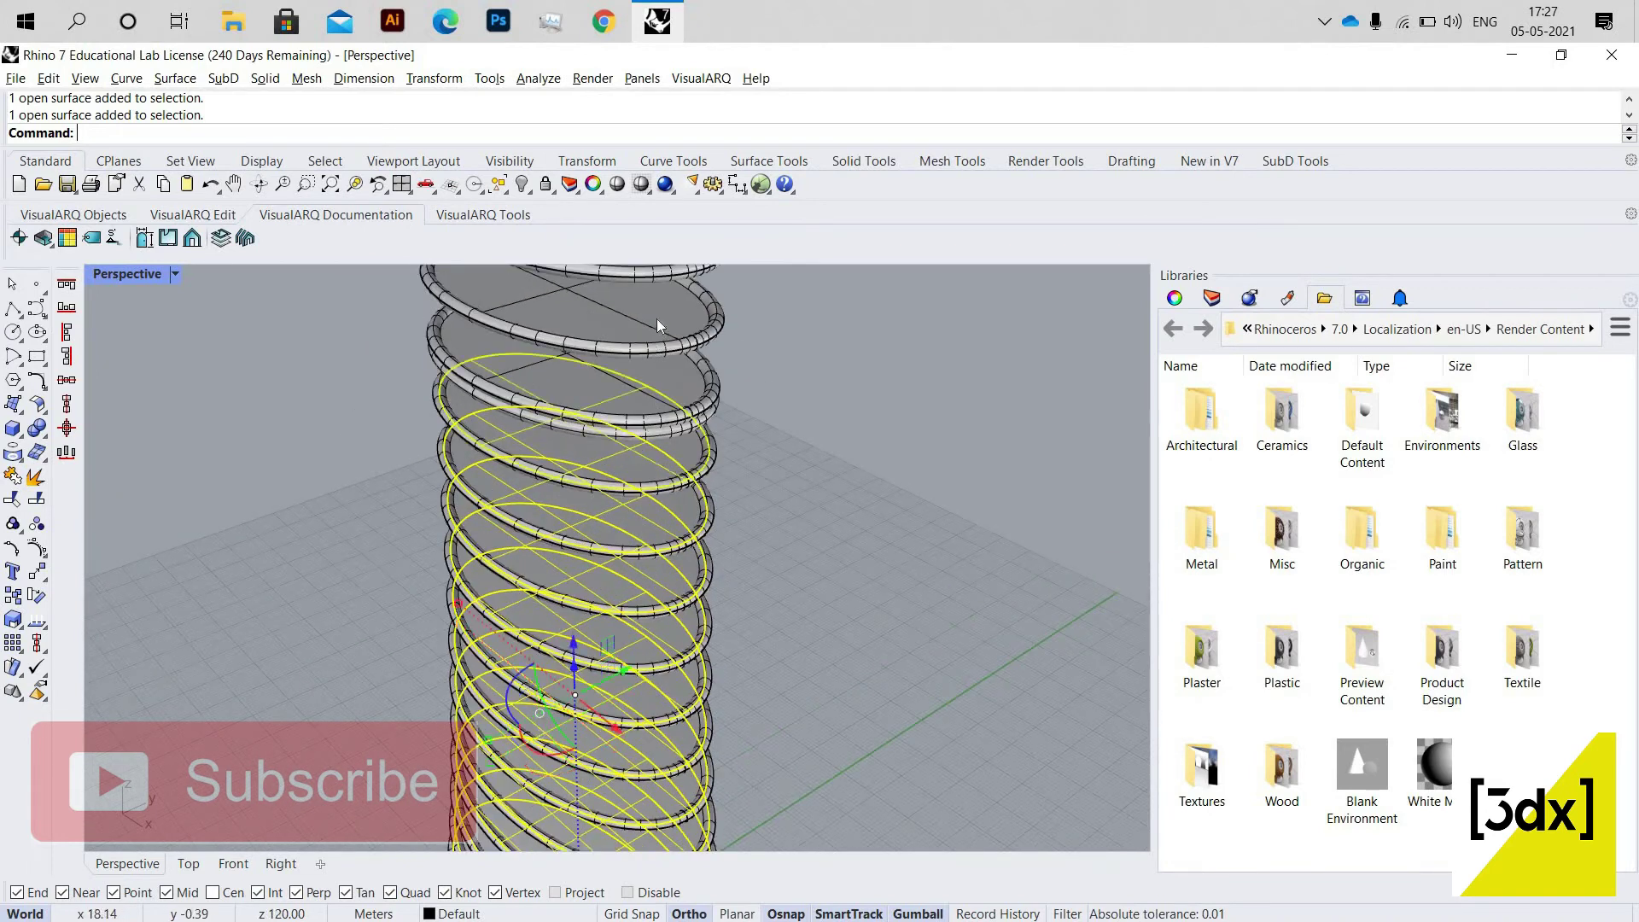
left_click(657, 326, "shift")
left_click(658, 327, "shift")
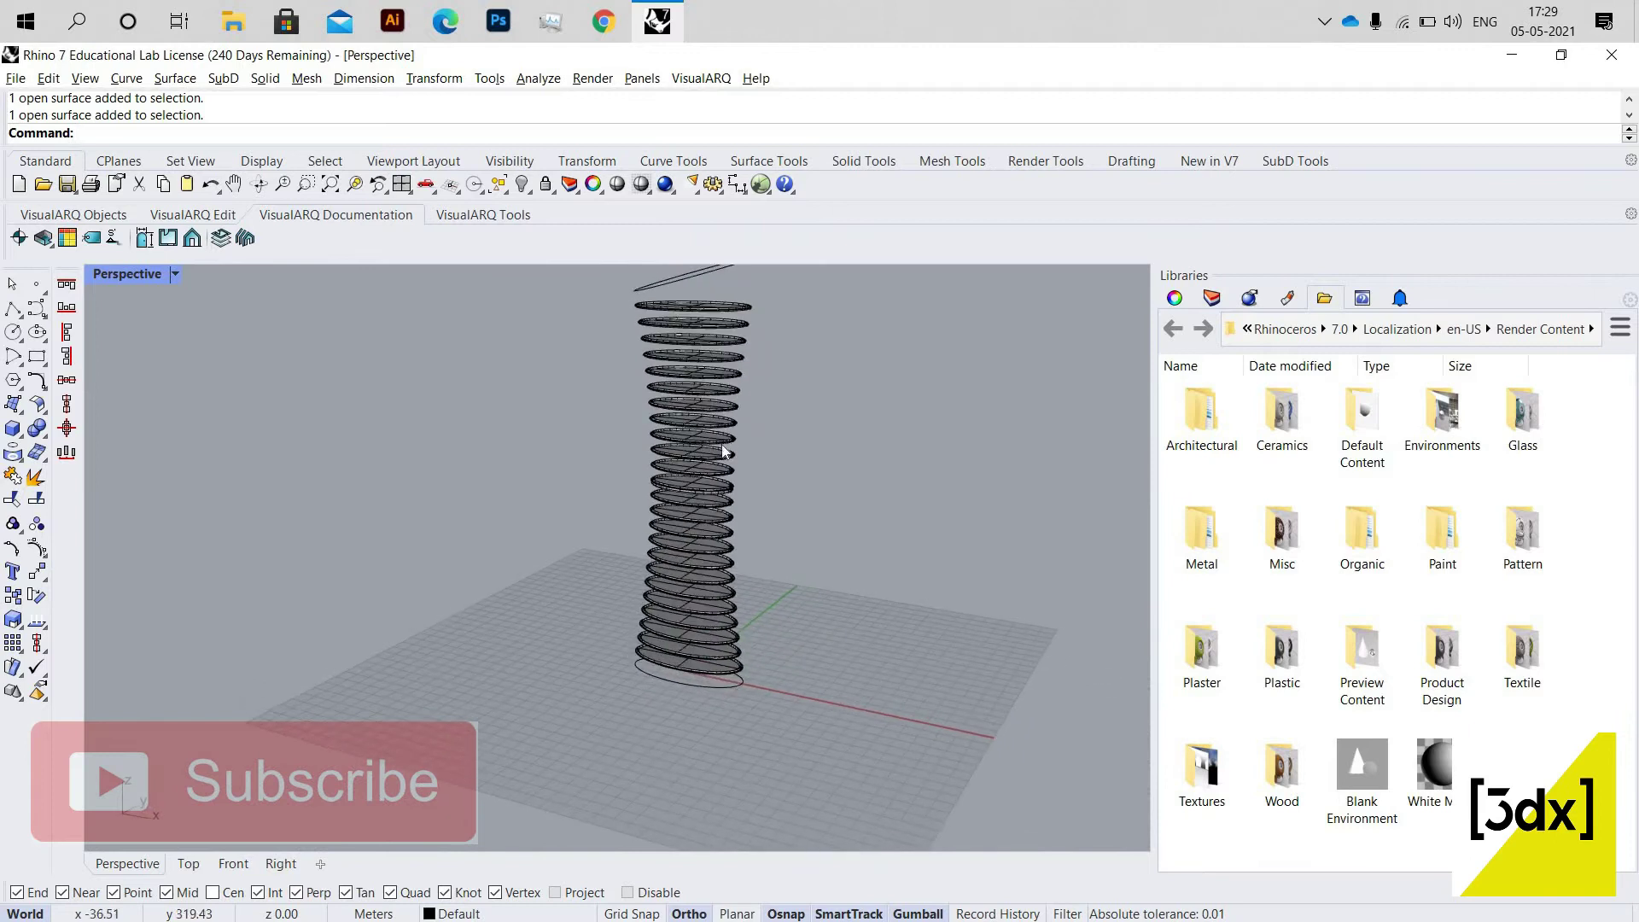
right_click_drag(723, 451, 736, 669)
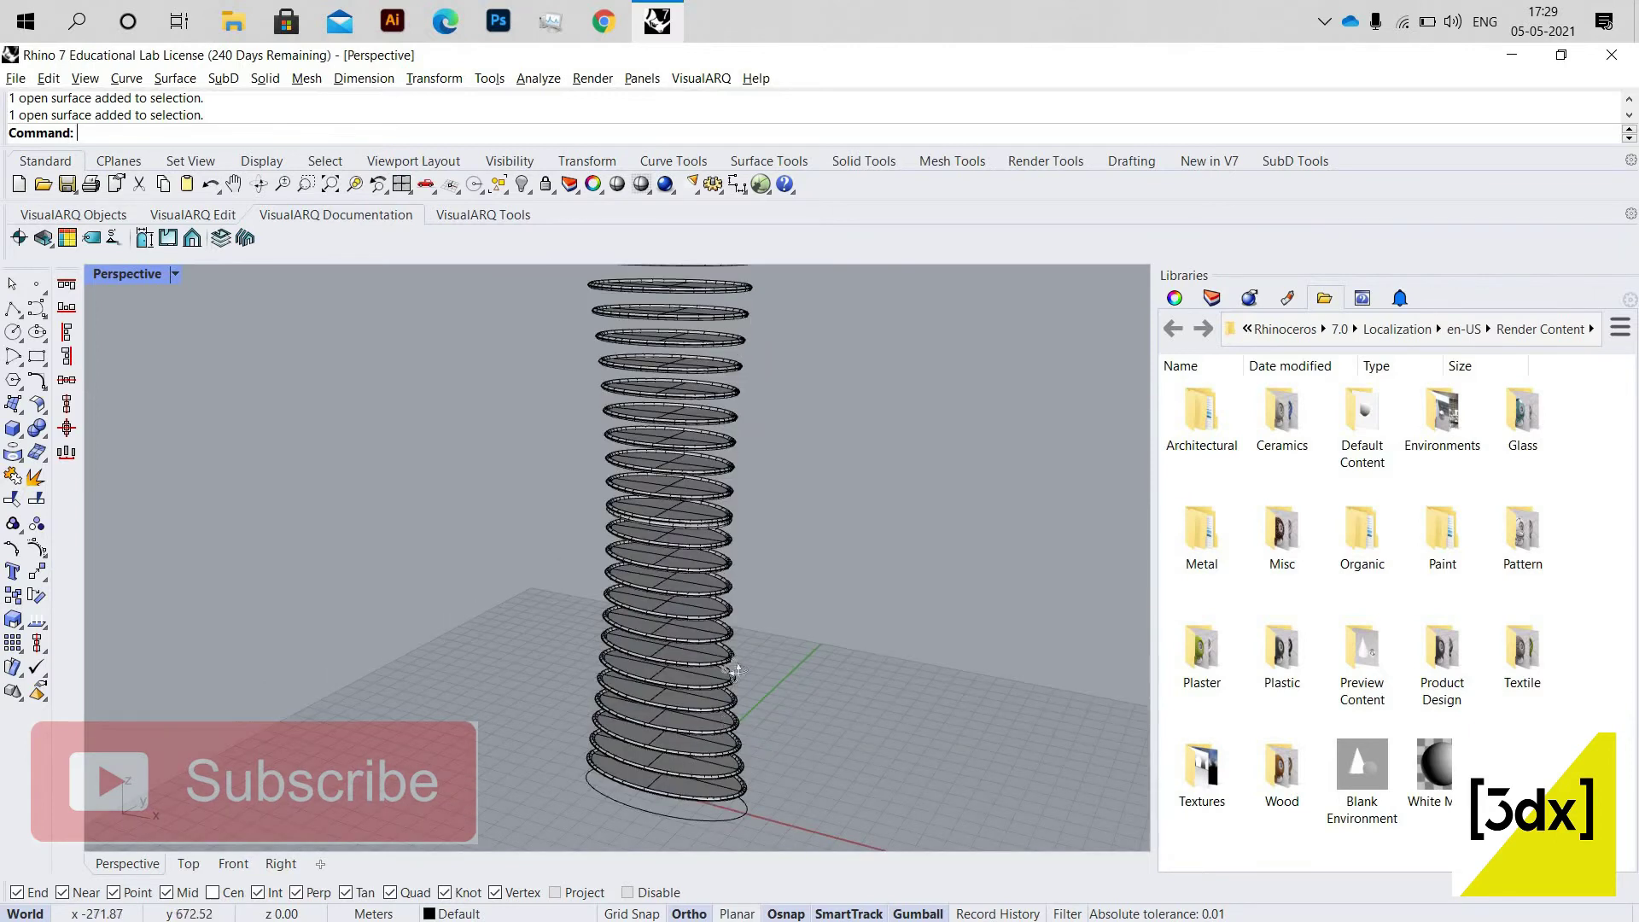
right_click_drag(730, 525, 616, 760)
scroll(616, 760, "up", 3)
left_click(748, 792)
scroll(644, 608, "up", 5)
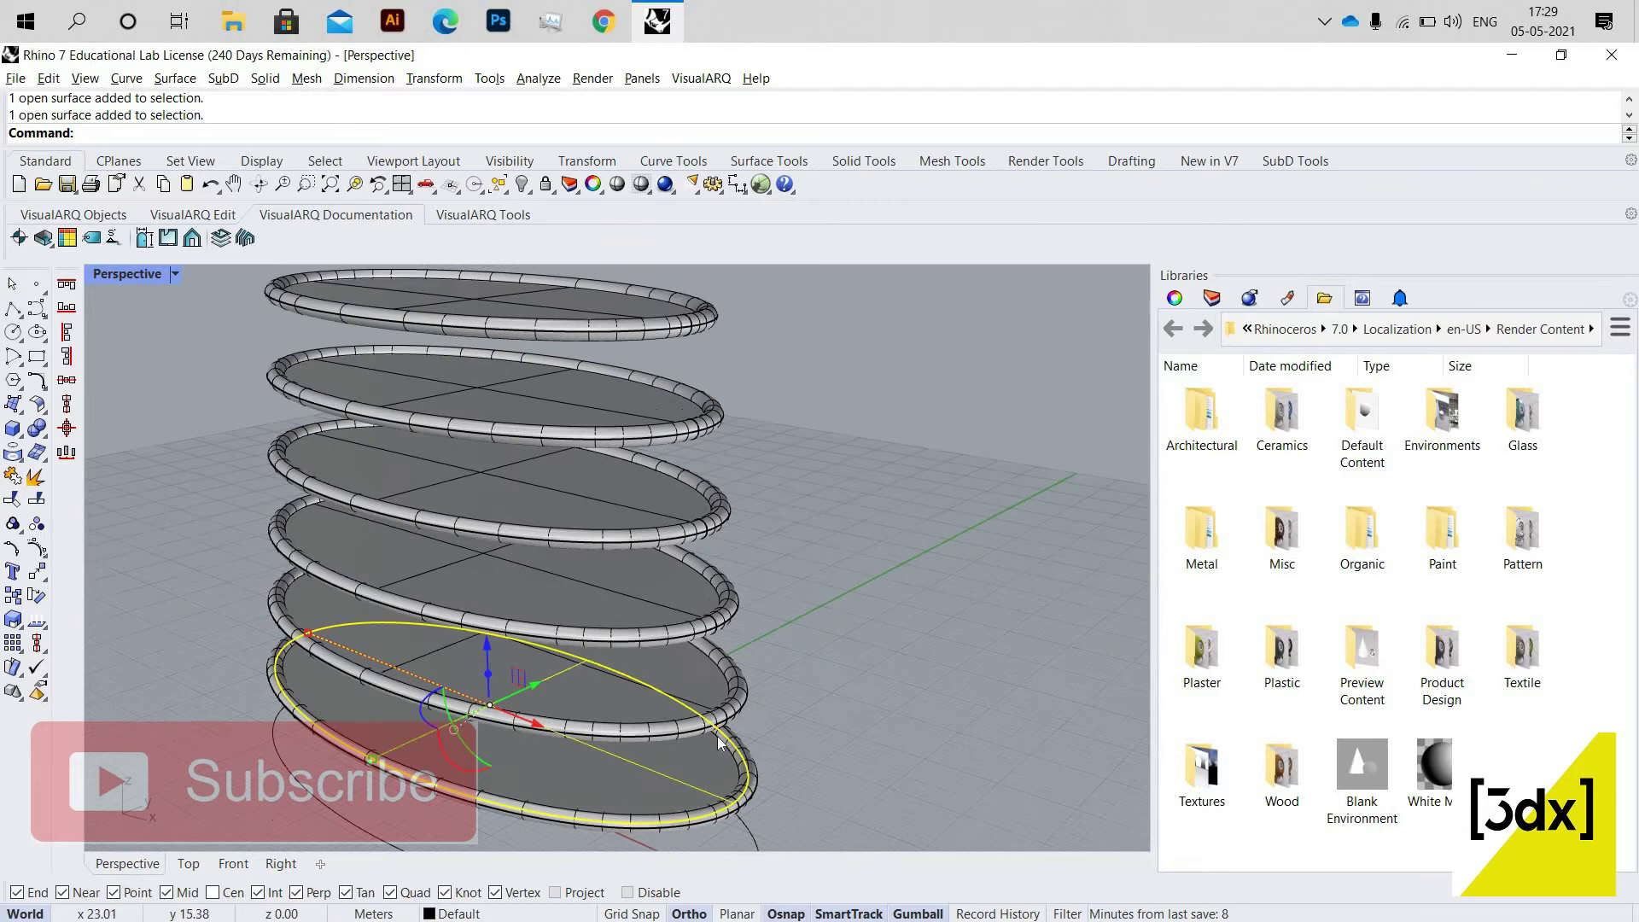
key("Escape")
Select the lowest planar floor surfaces of the tower one after another, leaving out their edge pipes.
left_click(662, 623)
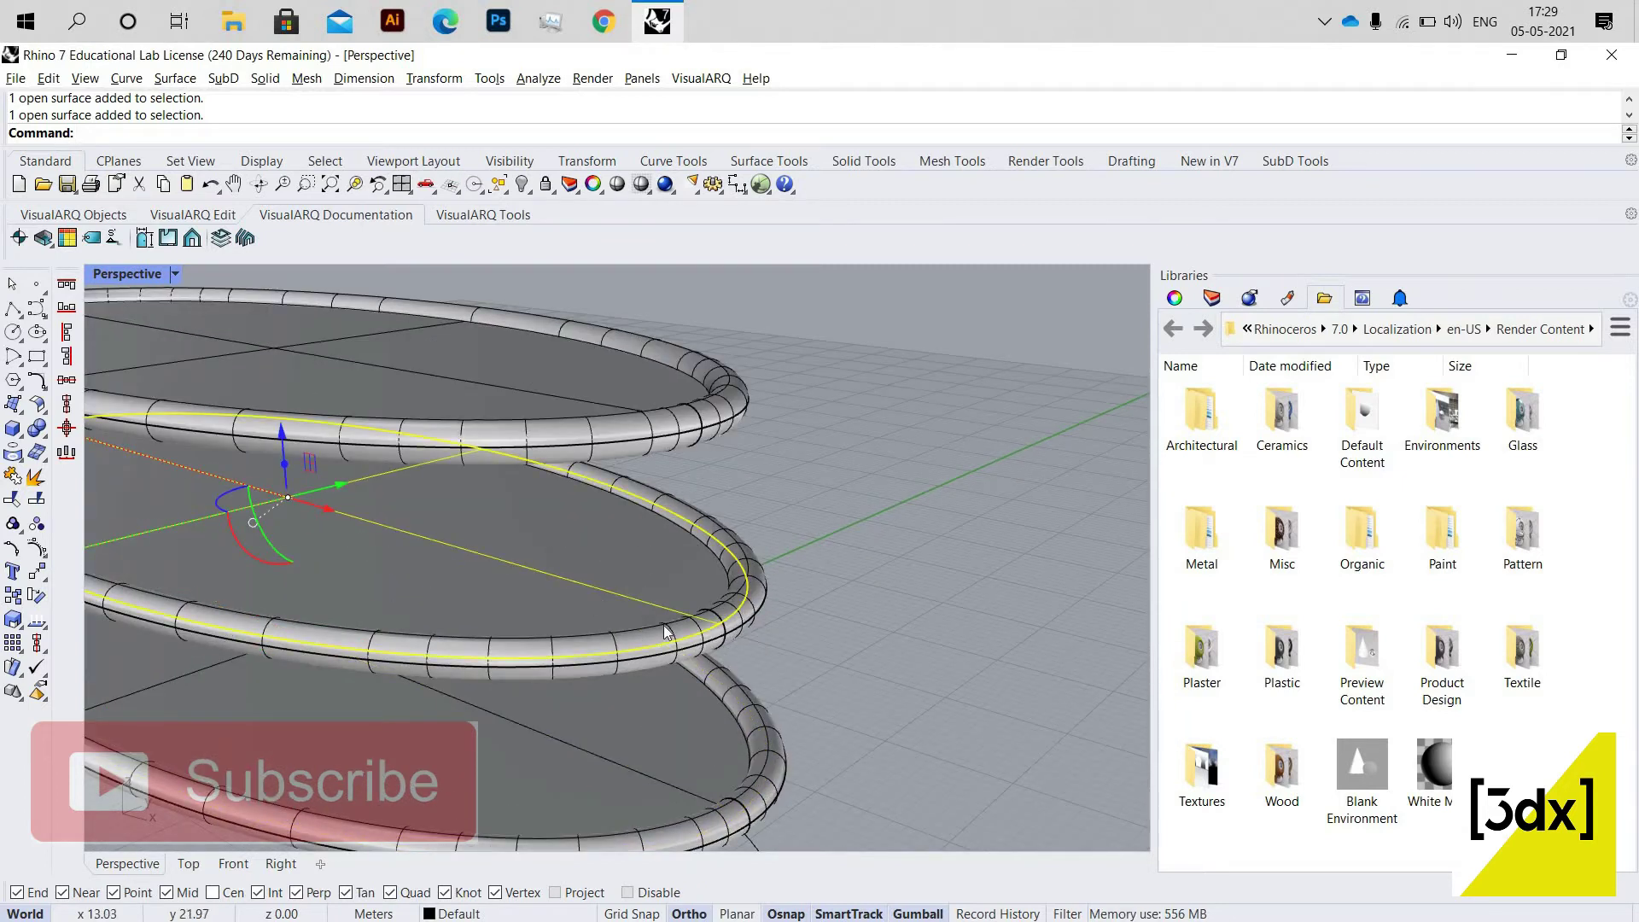
left_click(662, 740, "shift")
scroll(662, 741, "down", 1)
scroll(630, 569, "down", 3)
left_click(608, 546, "shift")
left_click(601, 448, "shift")
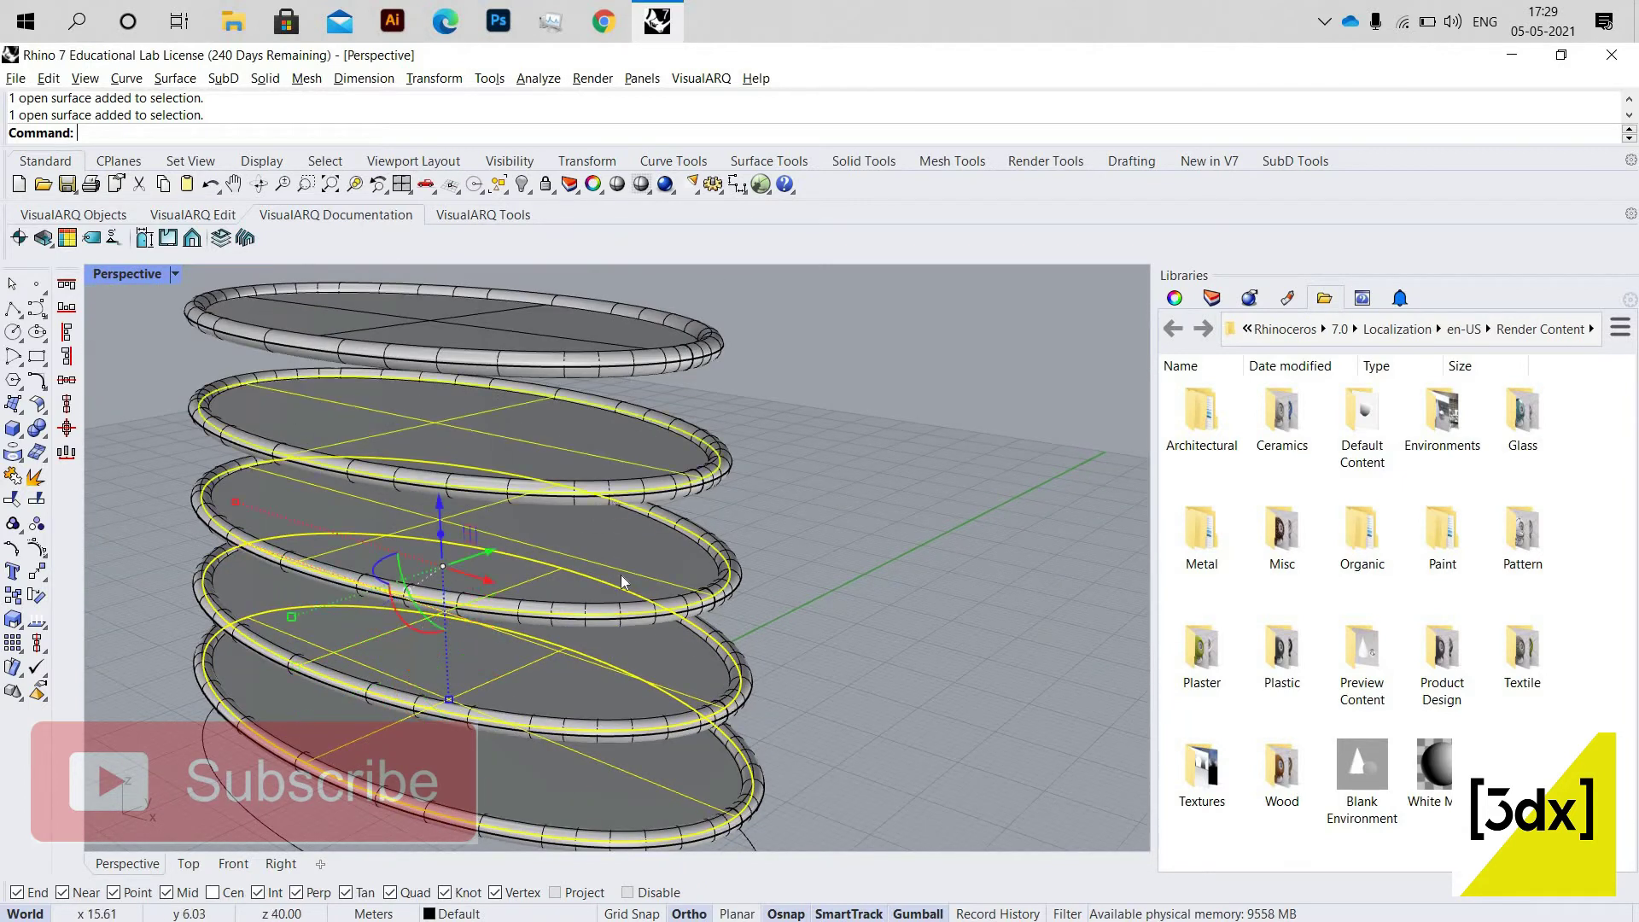
scroll(622, 566, "down", 5)
scroll(612, 495, "up", 6)
left_click(589, 547, "shift")
left_click(595, 434, "shift")
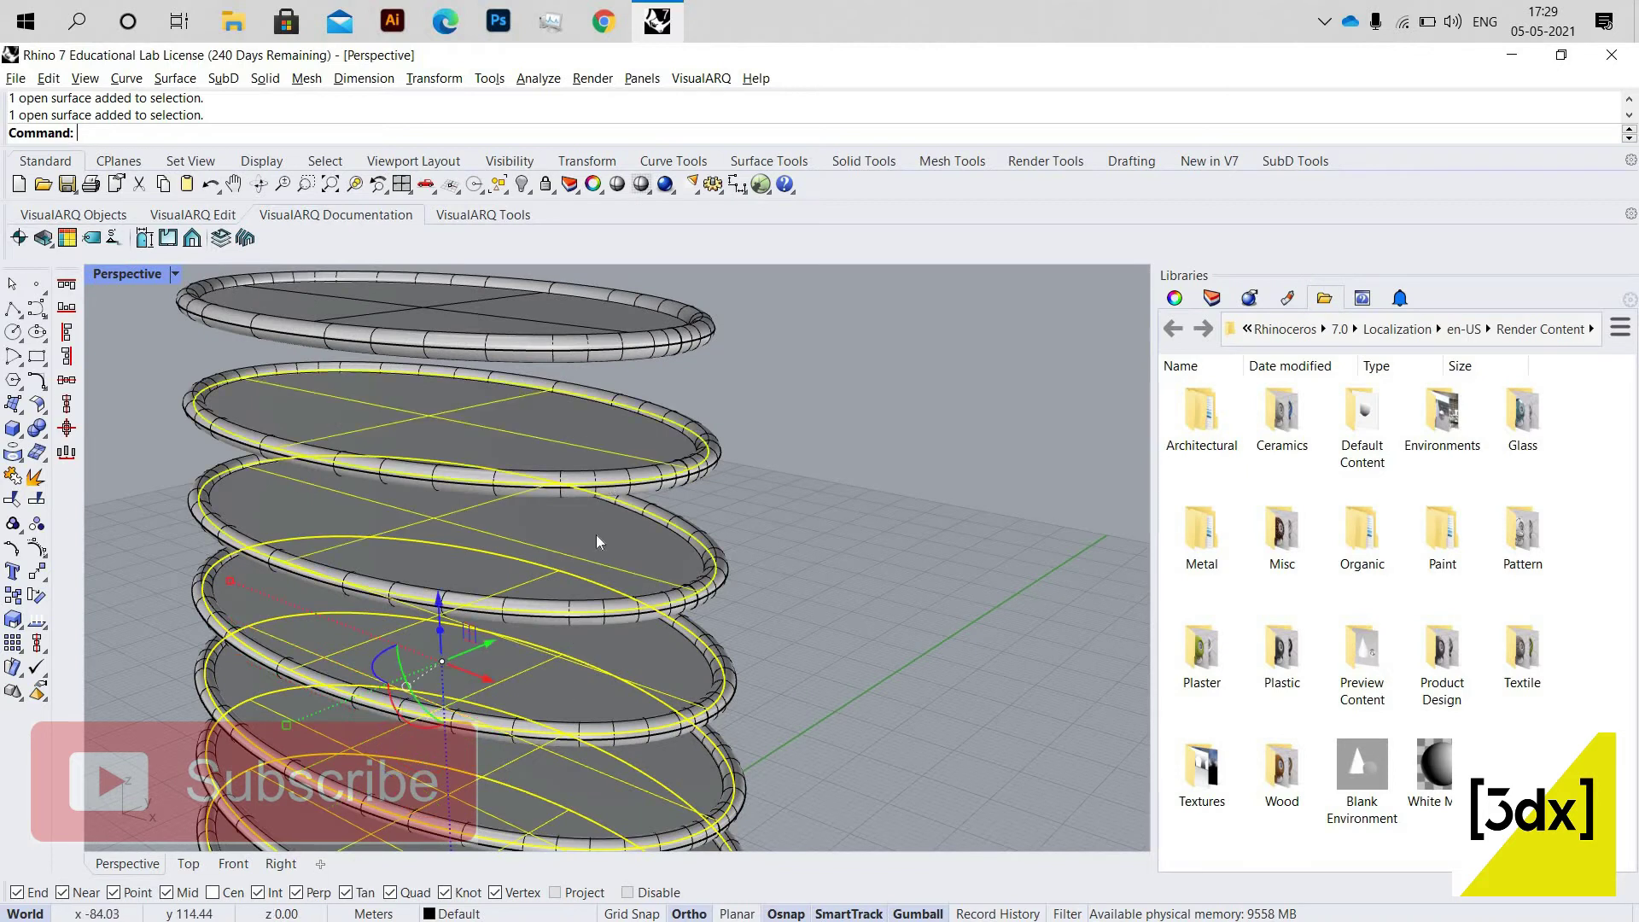
Add the planar floors up through the middle of the tower to the selection, leaving out the pipes.
scroll(564, 637, "down", 7)
scroll(564, 478, "up", 7)
left_click(534, 551, "shift")
left_click(536, 465, "shift")
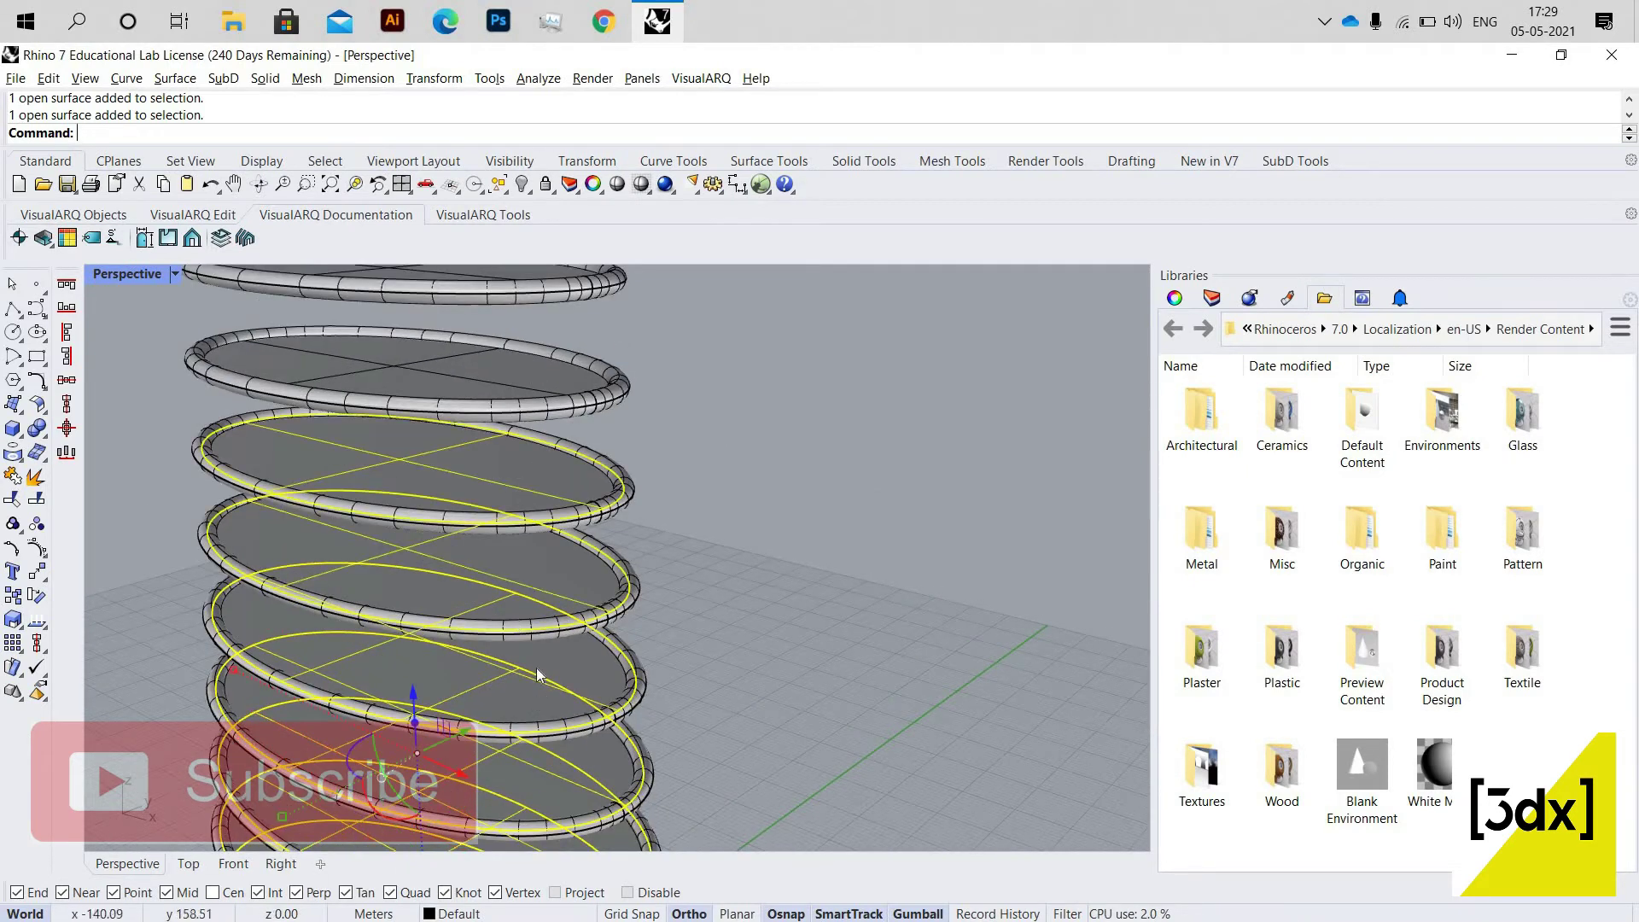
scroll(538, 672, "down", 8)
scroll(527, 630, "up", 2)
left_click(545, 553, "shift")
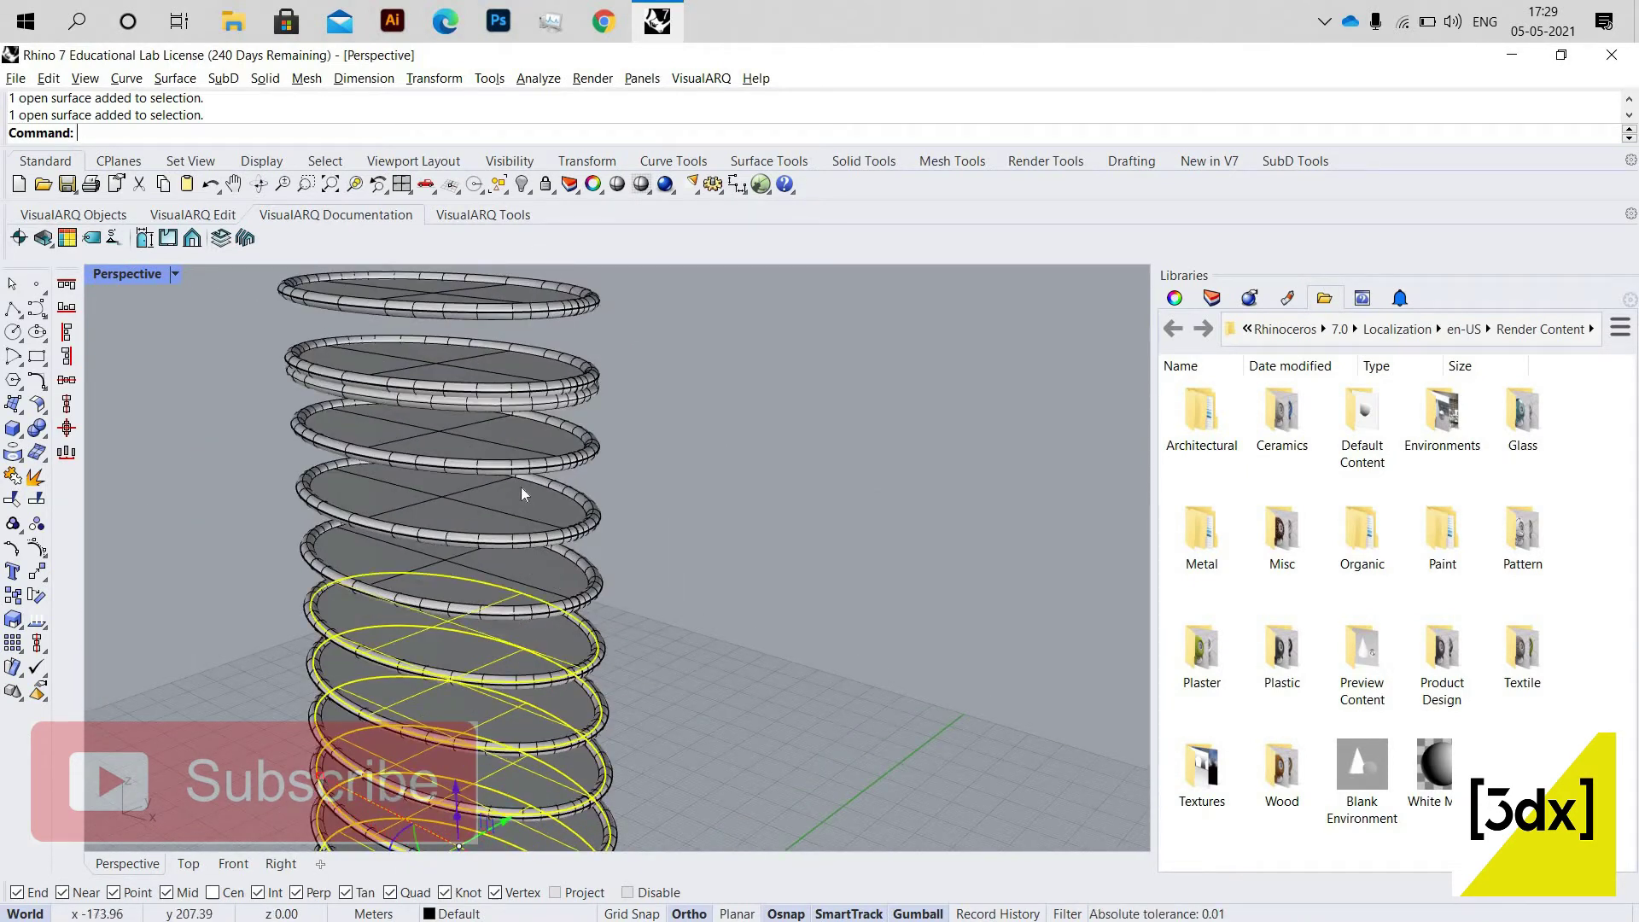
left_click(520, 483, "shift")
left_click(512, 410, "shift")
left_click(500, 361, "shift")
left_click(501, 360, "shift")
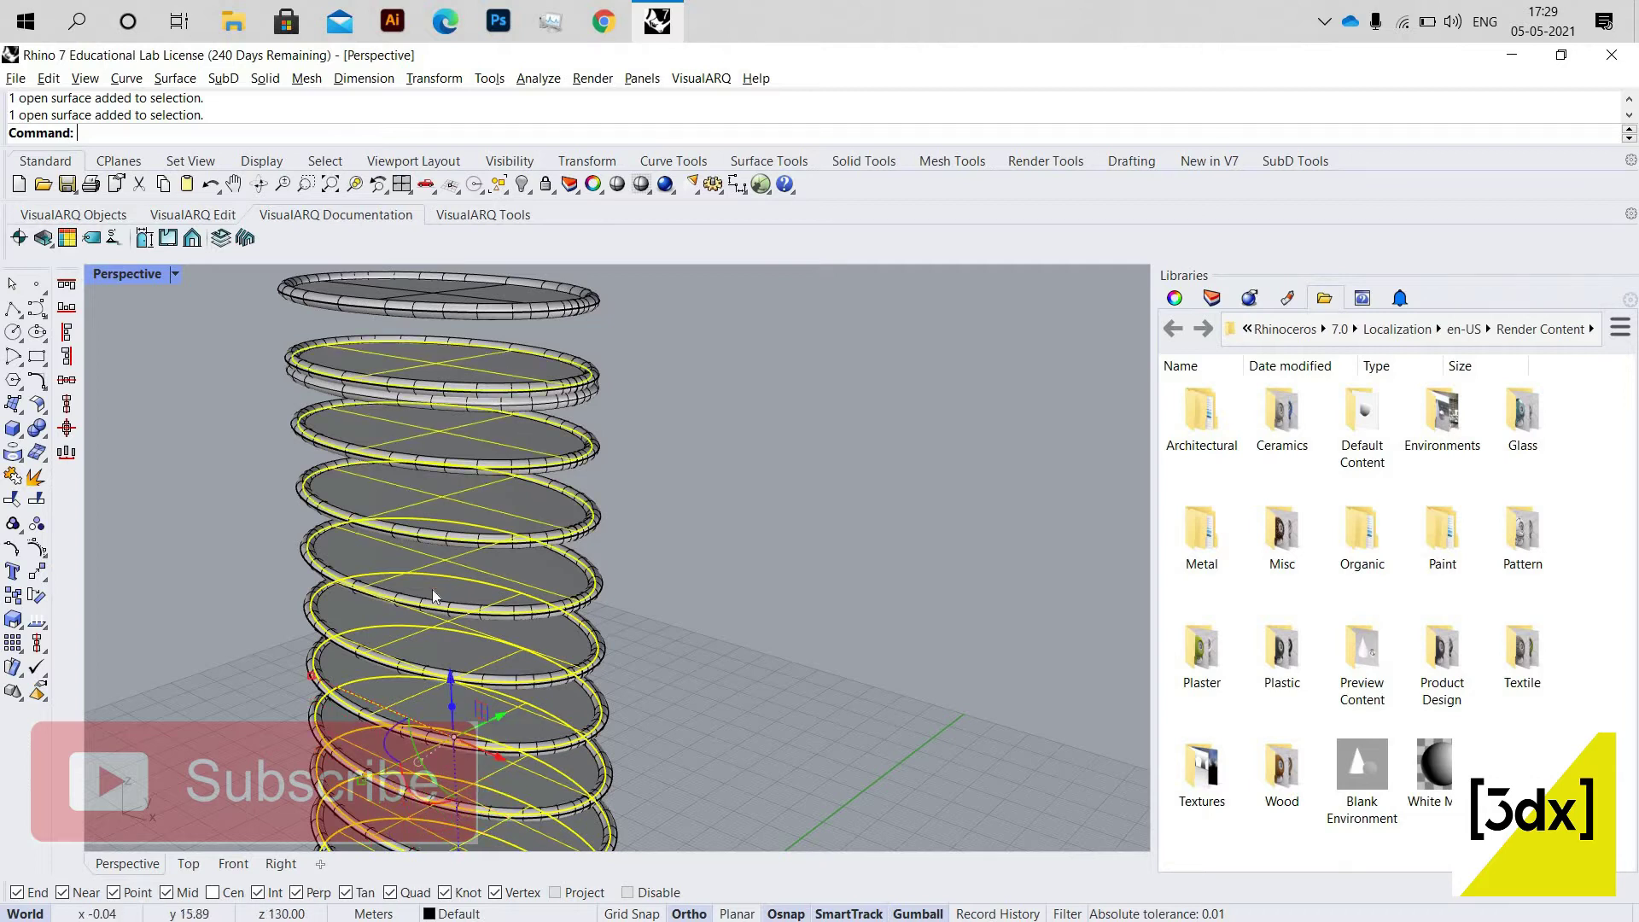
Extend the selection to the next higher floor surfaces and remove the mistakenly picked edge pipe from it.
scroll(457, 439, "down", 2)
scroll(452, 495, "up", 4)
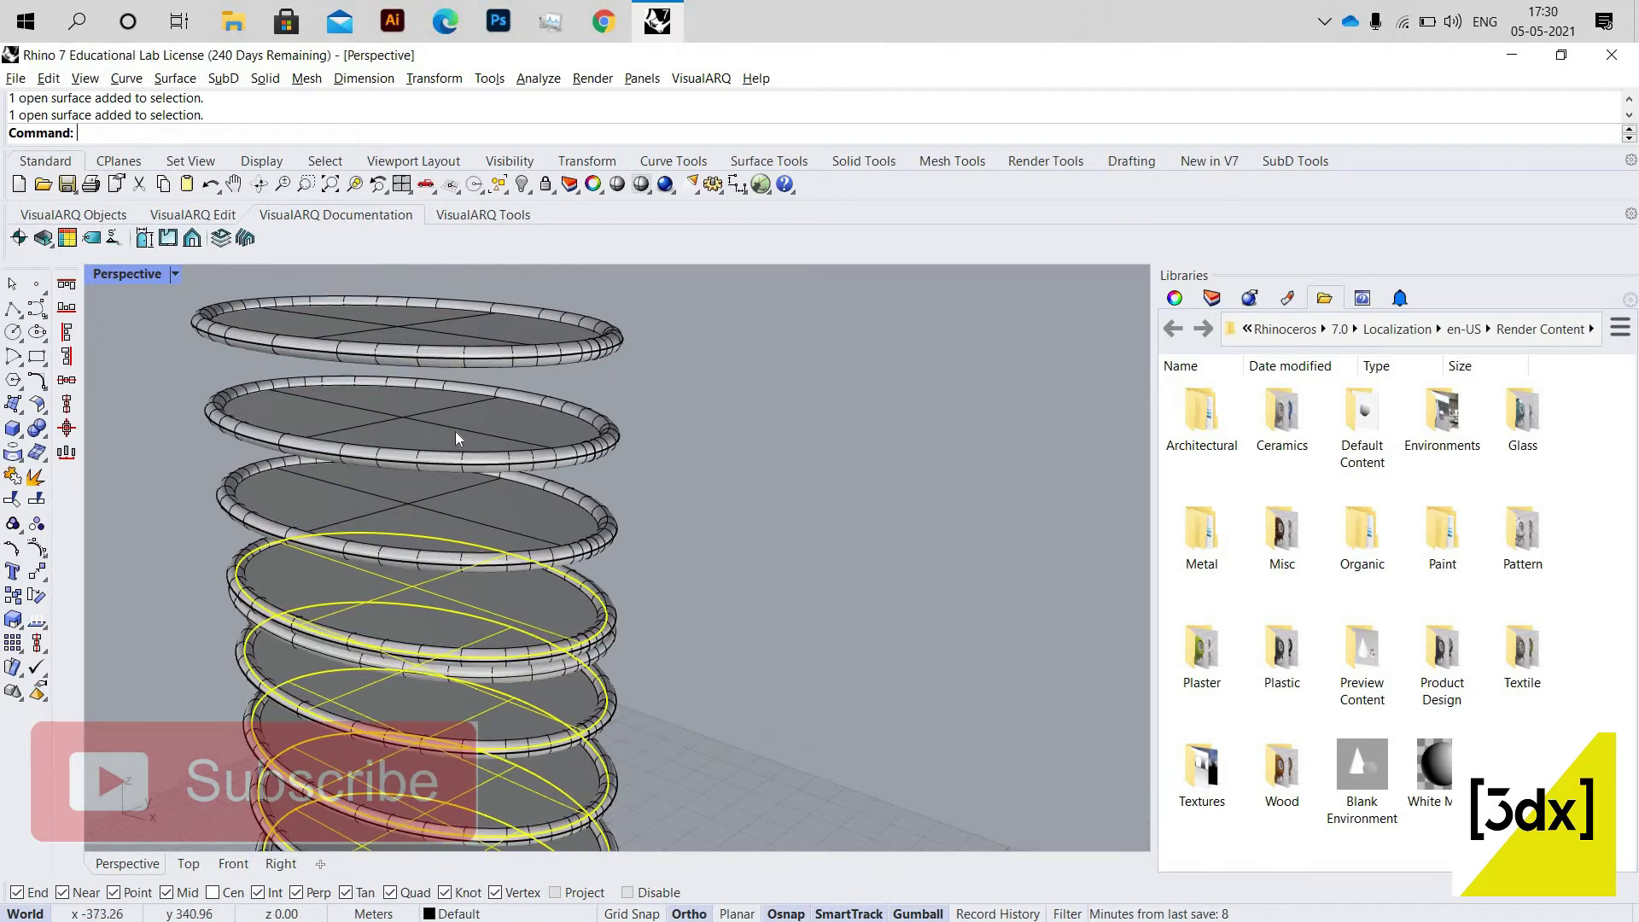
scroll(513, 608, "down", 3)
scroll(516, 625, "up", 3)
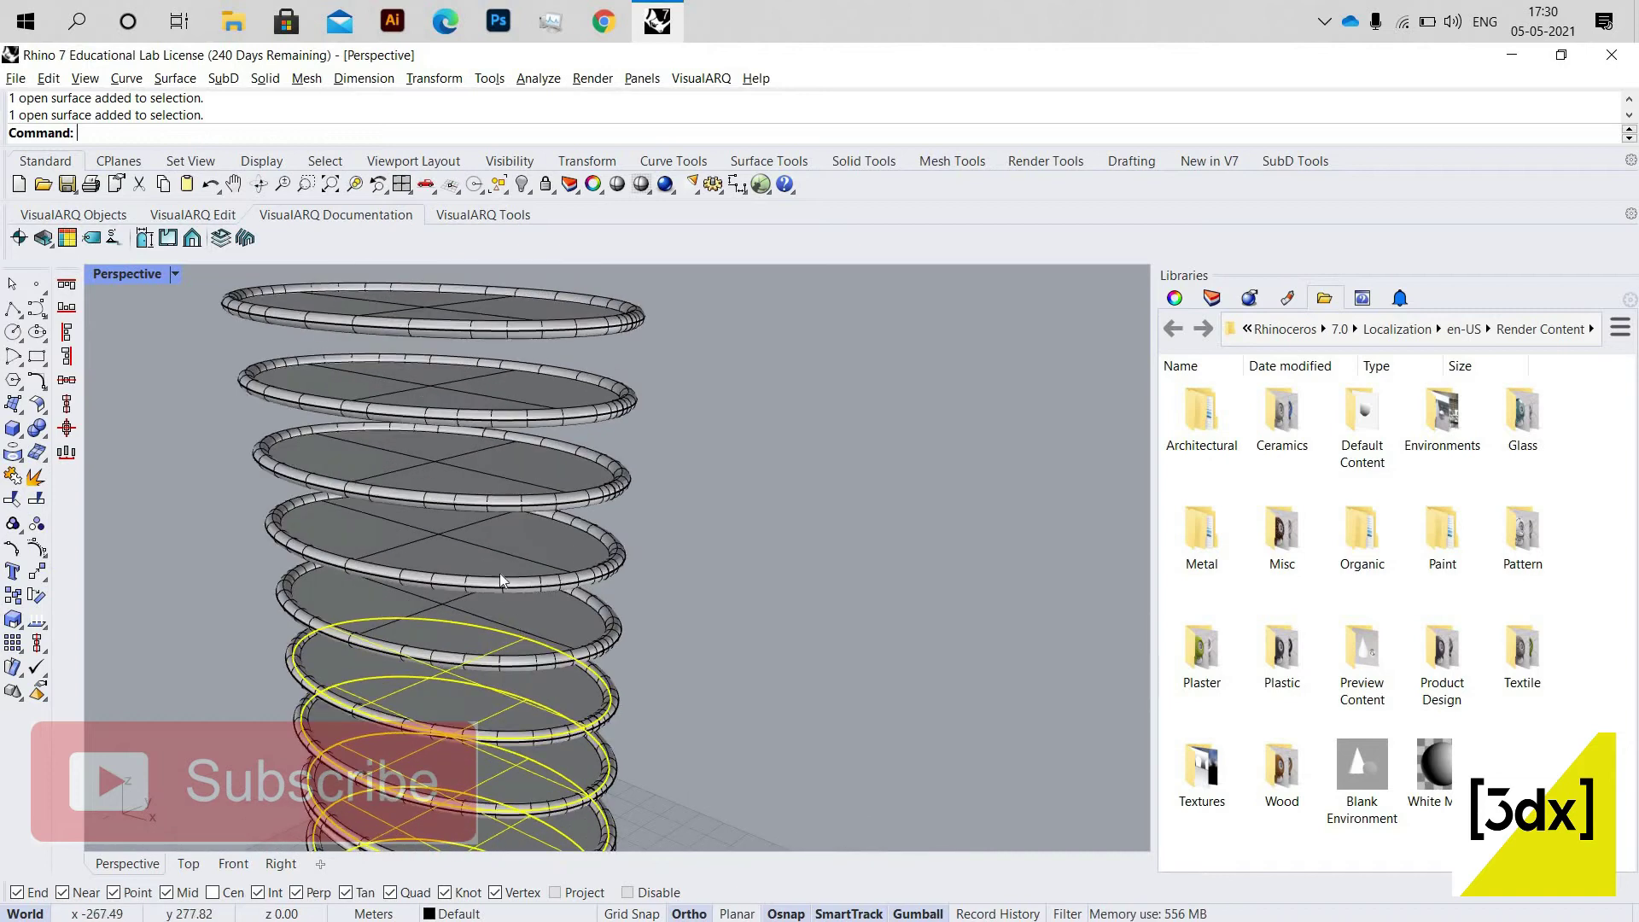
left_click(504, 378, "shift")
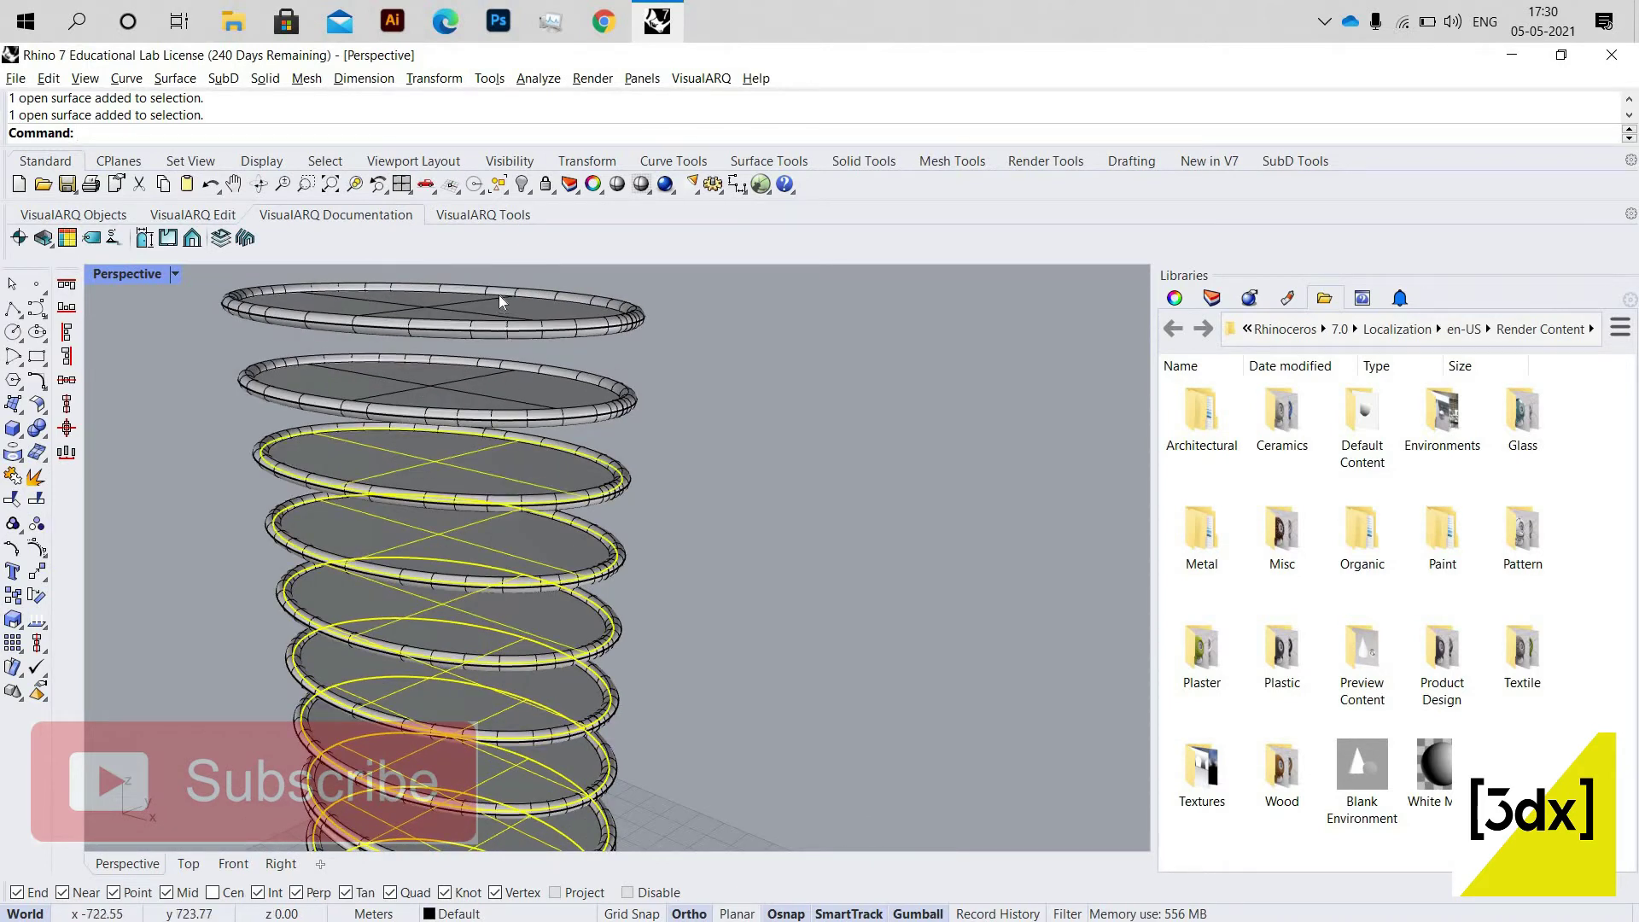
left_click(498, 296, "shift")
scroll(502, 416, "down", 3)
right_click_drag(493, 451, 591, 457)
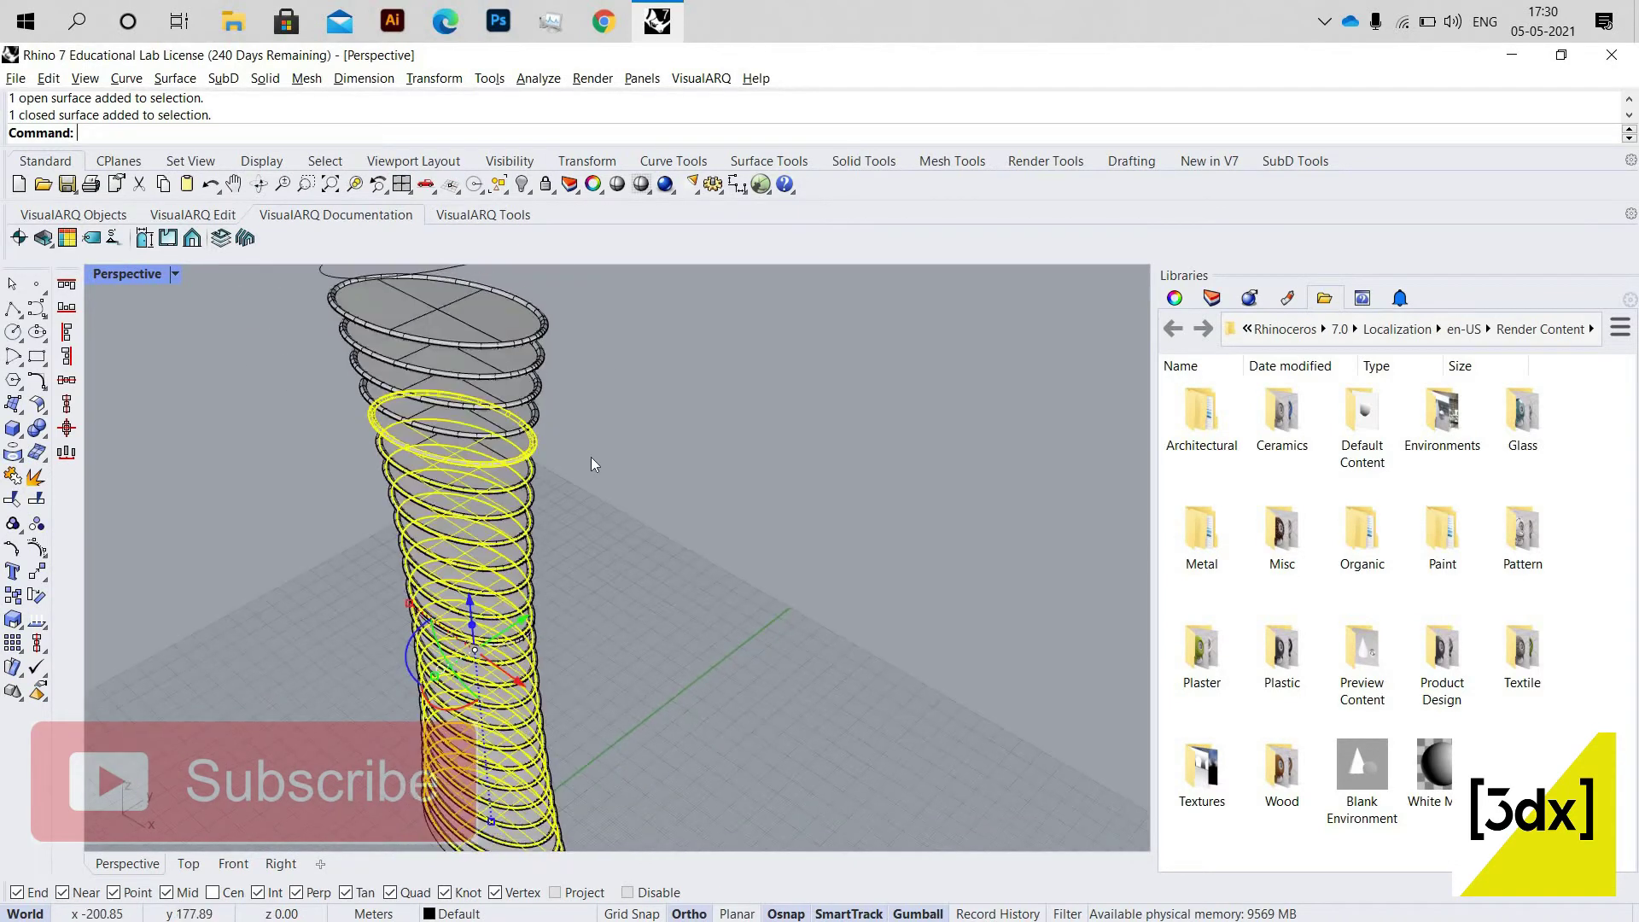
scroll(585, 452, "up", 4)
left_click(545, 393, "ctrl")
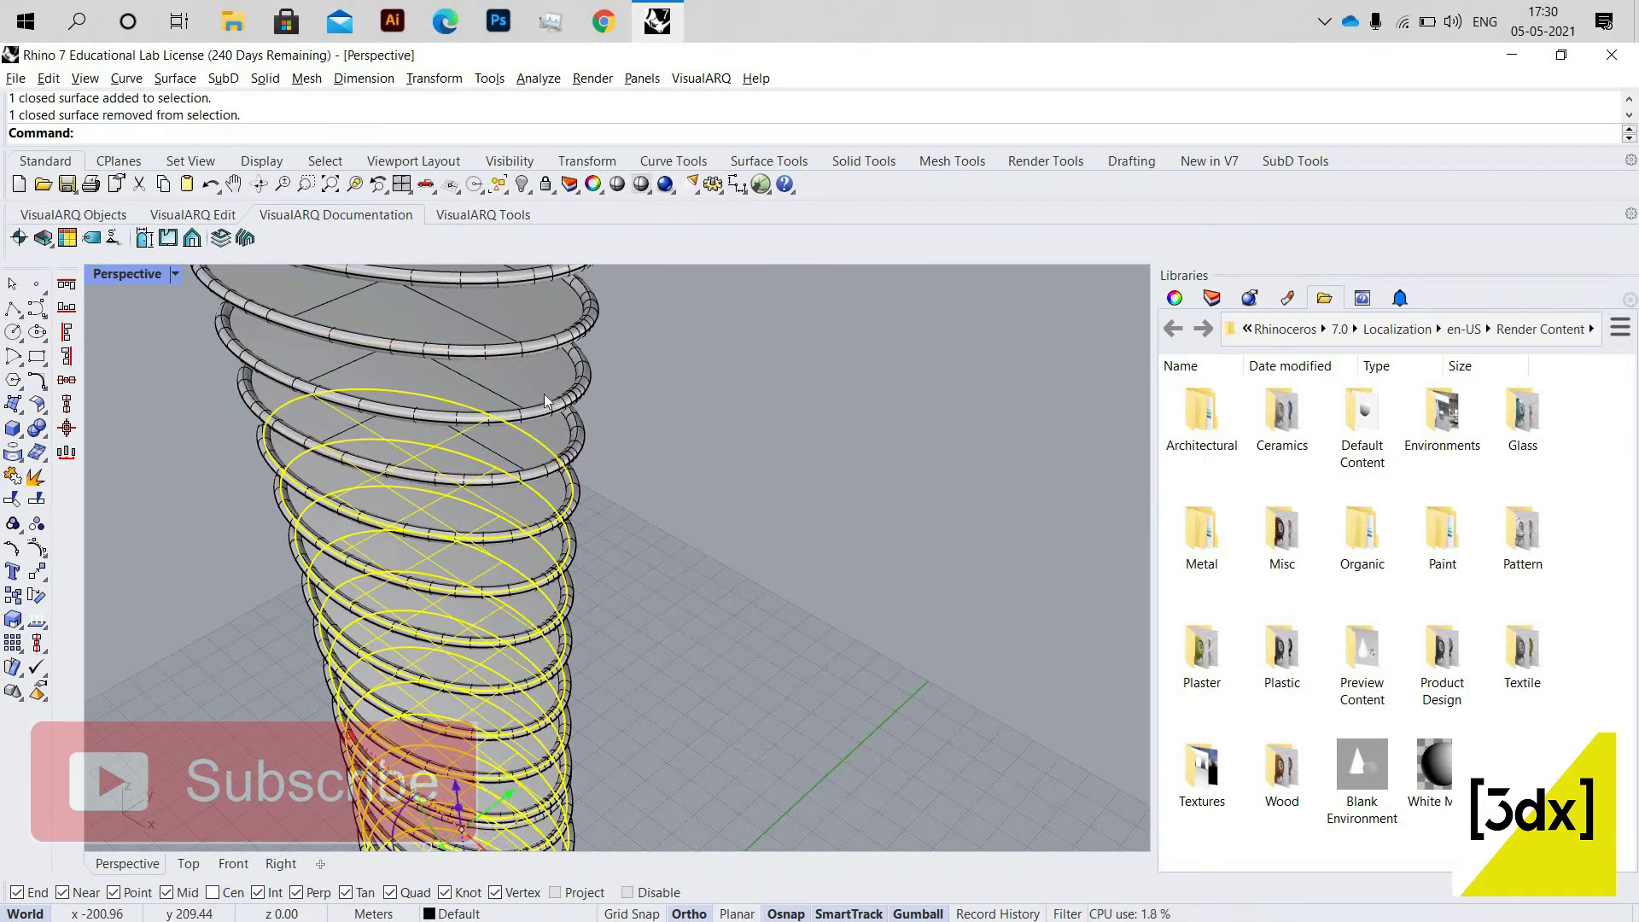
Add the upper planar floors to the selection, up to the topmost one below the slanted ellipse.
left_click(534, 329, "shift")
left_click(536, 385, "shift")
left_click(520, 318, "shift")
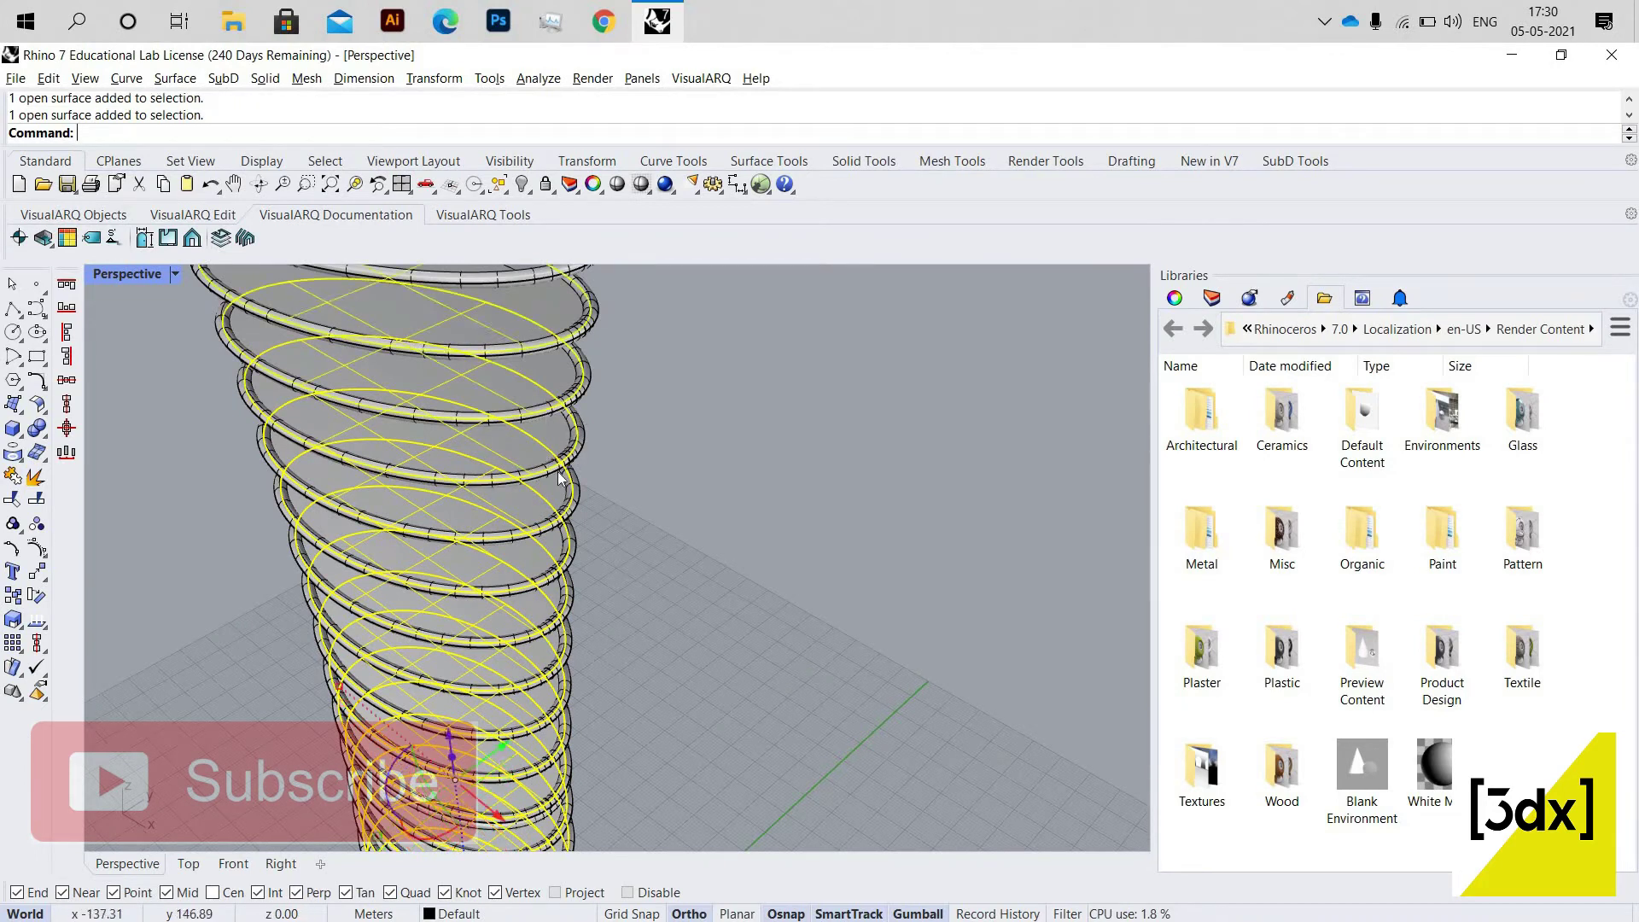
scroll(547, 318, "down", 2)
right_click_drag(546, 317, 560, 454, "shift")
Offset the selected floor surfaces (OffsetSrf) as solids with a distance of 0.3, flipping all directions downward.
type("Offset")
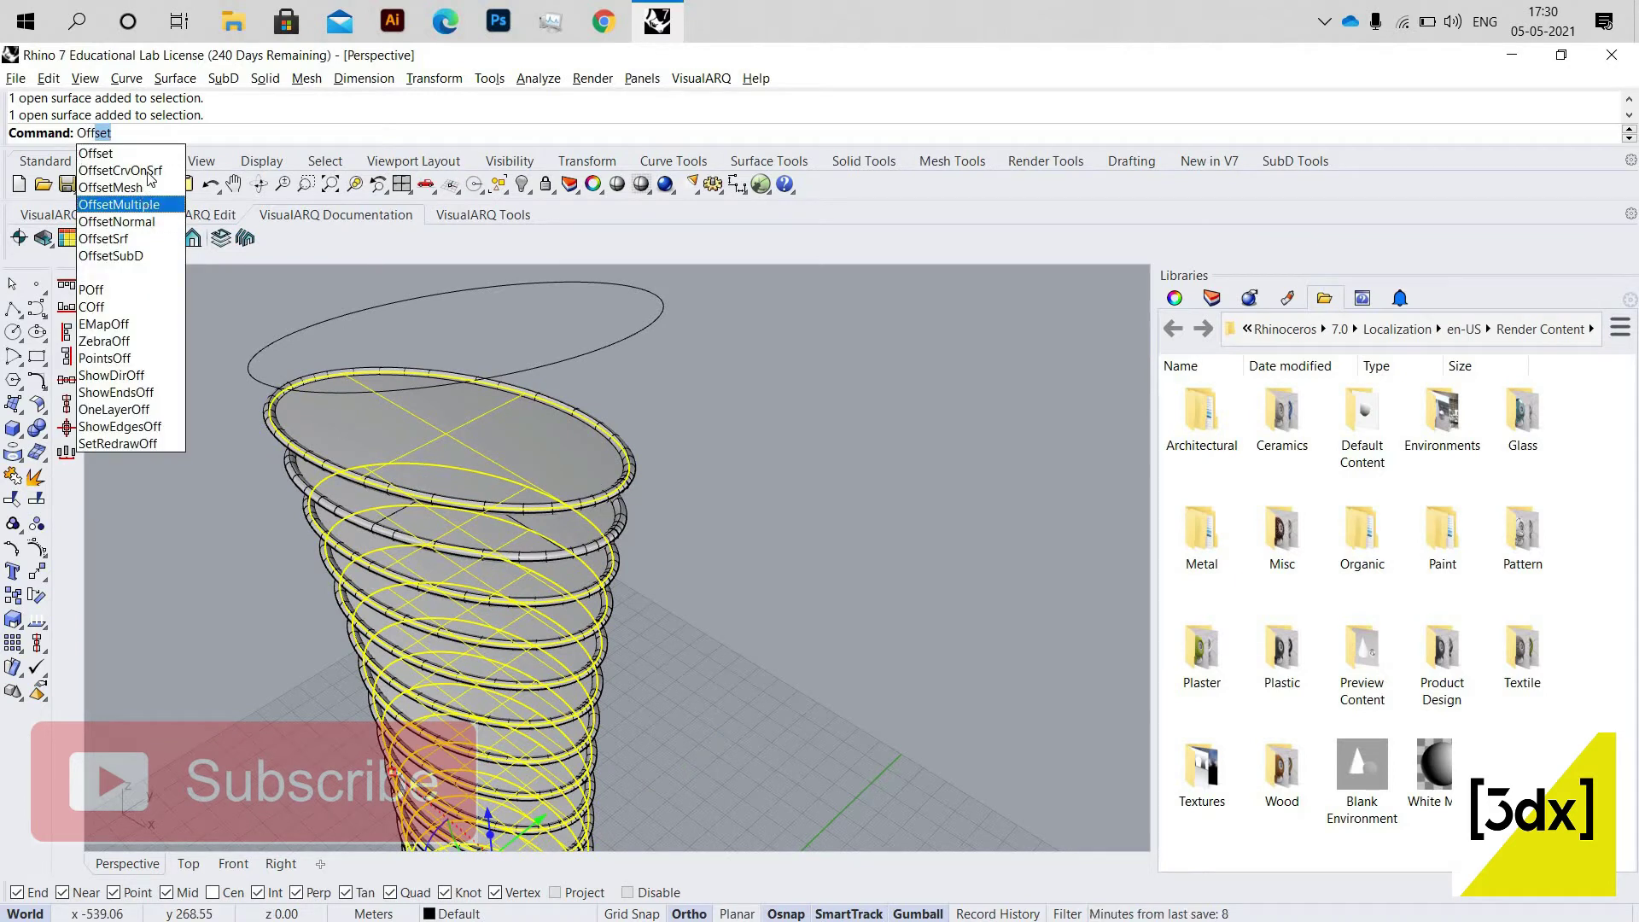
key("Up")
key("Up")
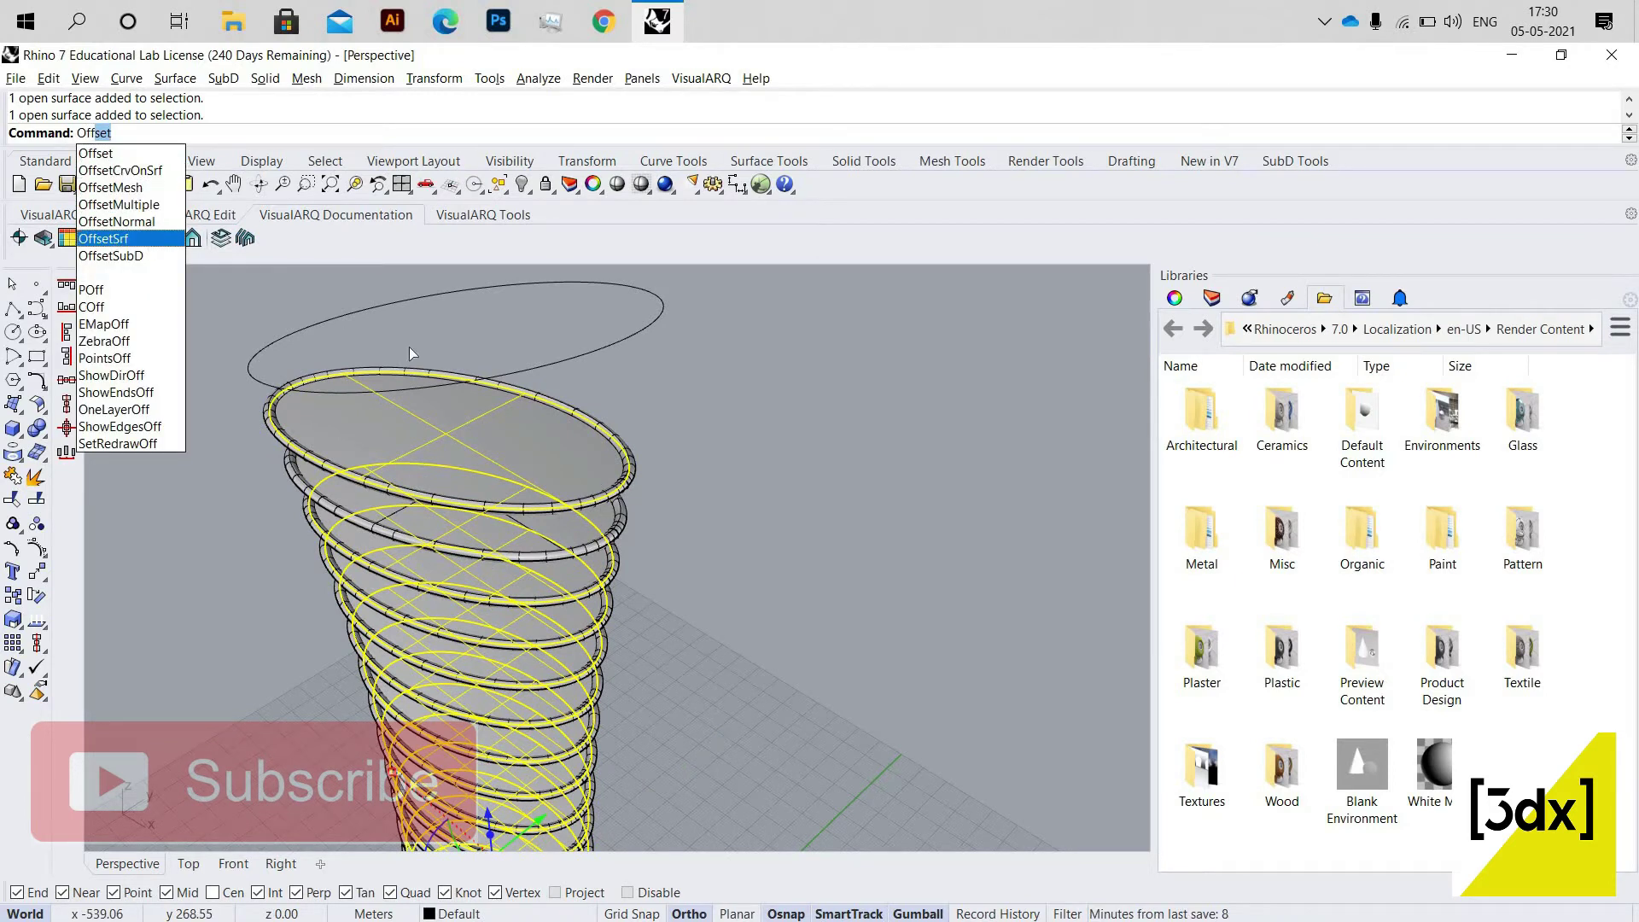
key("Return")
type("f")
key("Return")
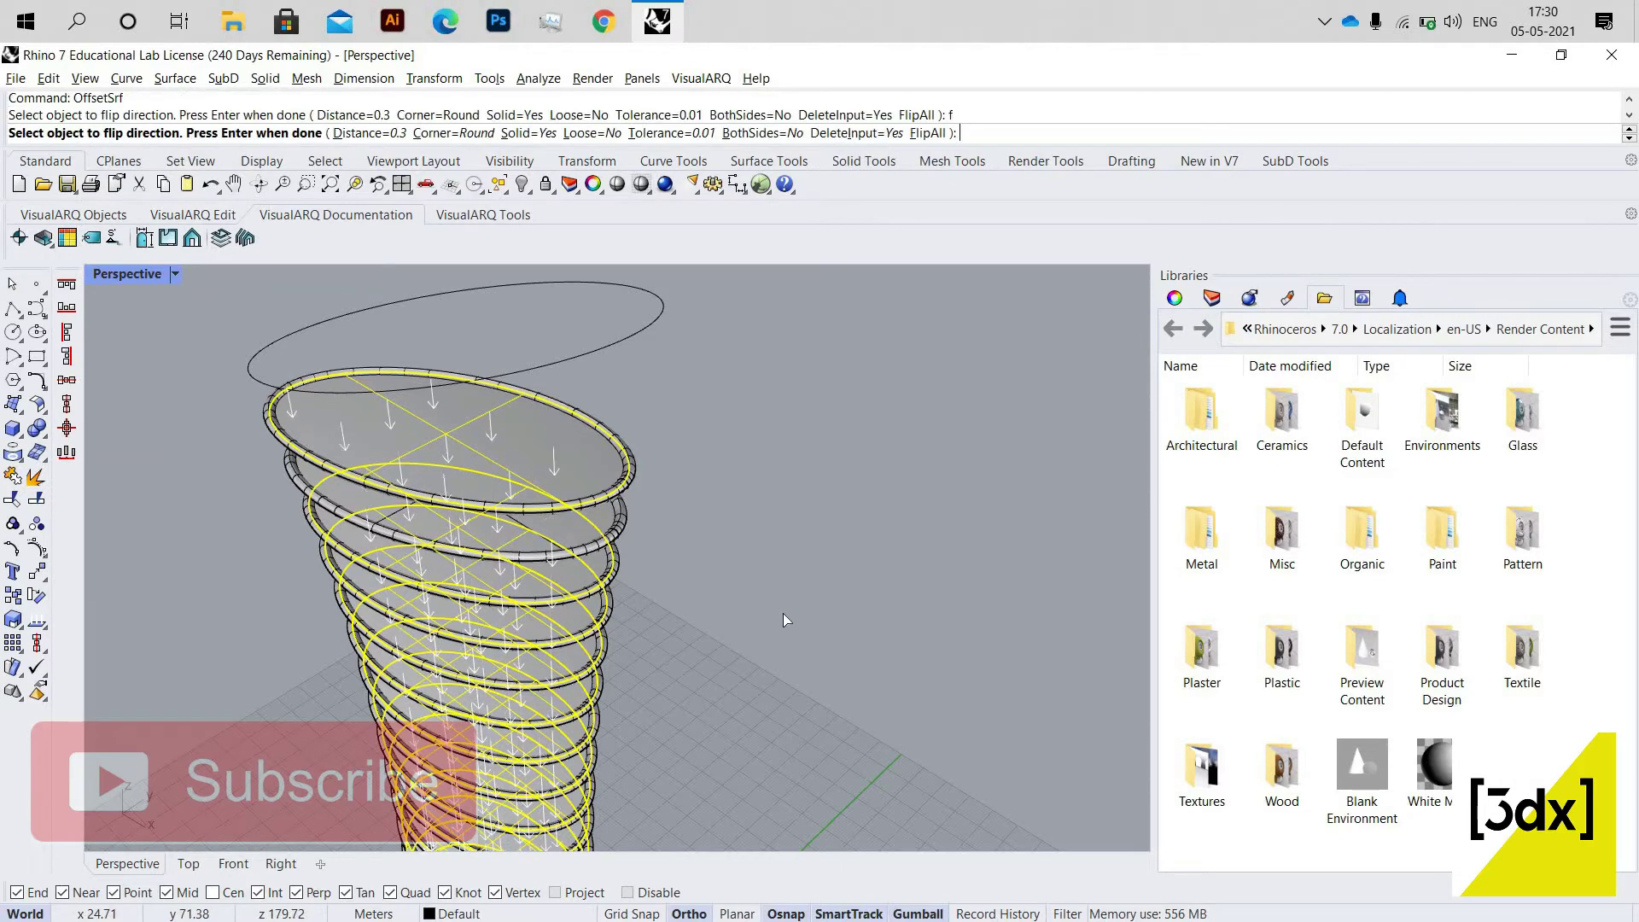
right_click_drag(807, 557, 807, 576)
key("Return")
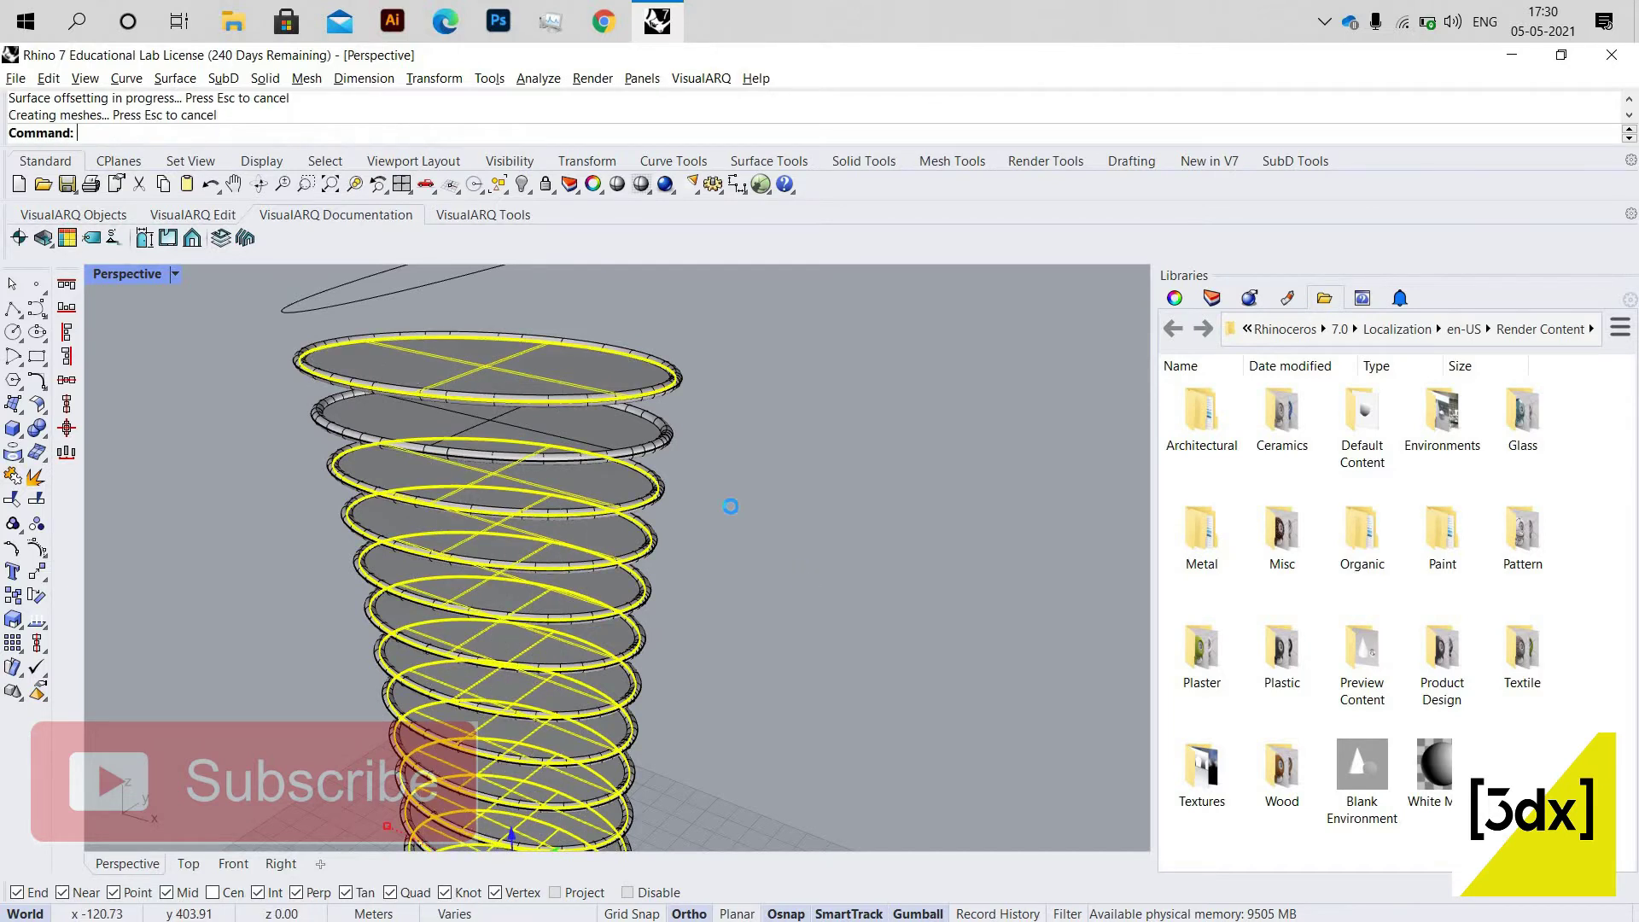
Offset the skipped planar floor, second from the top, with the same OffsetSrf settings.
scroll(731, 499, "down", 5)
scroll(611, 459, "up", 8)
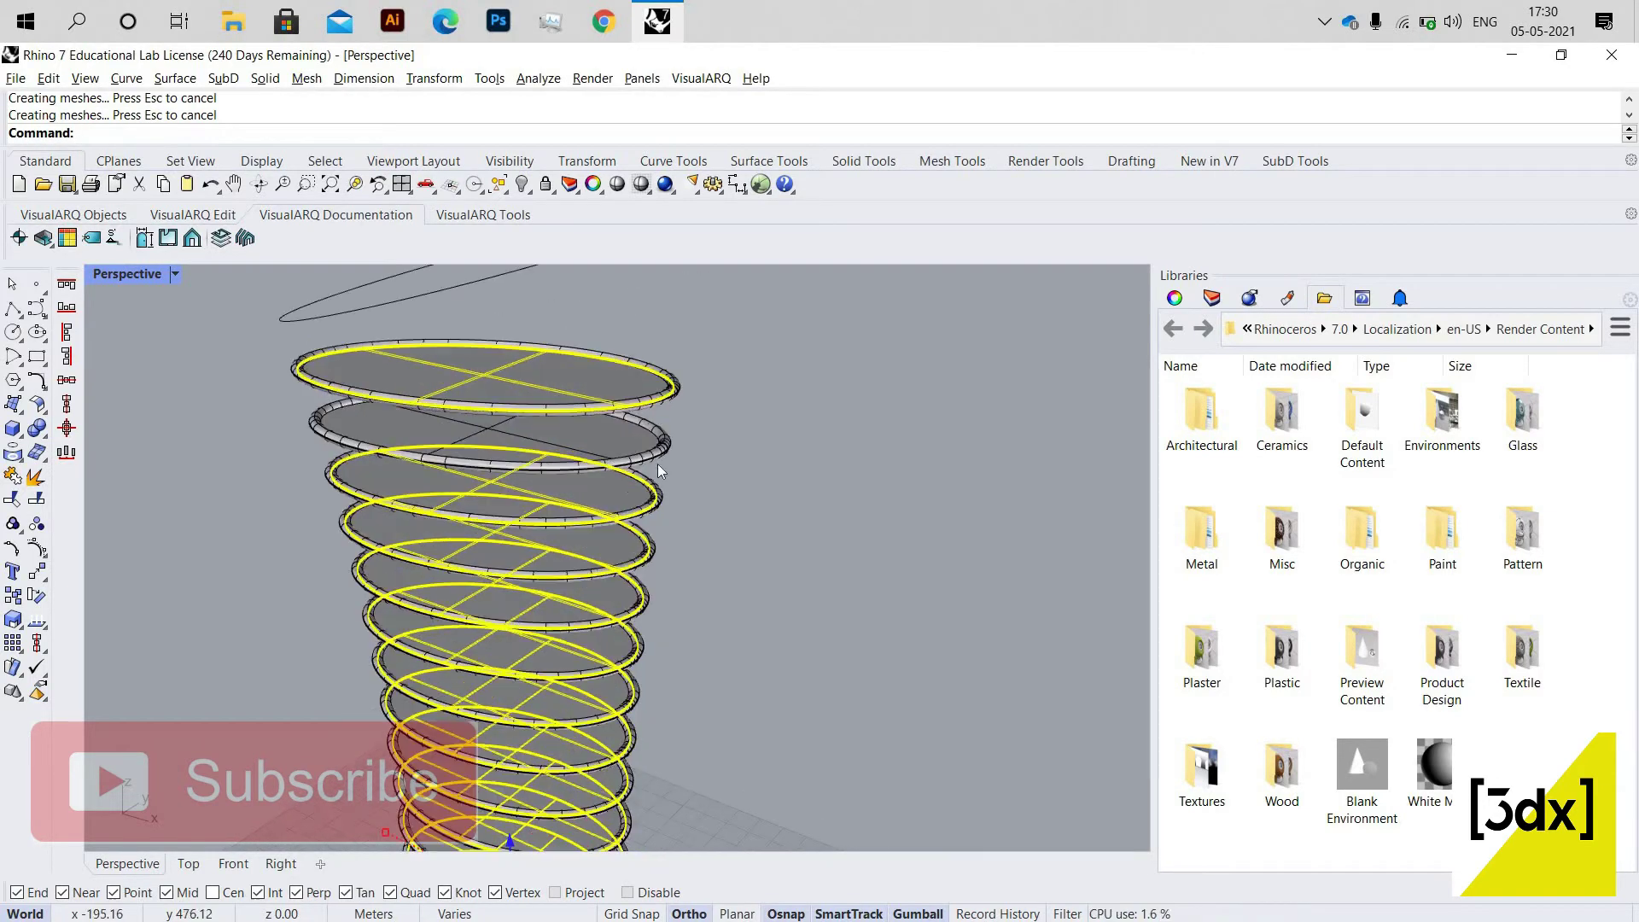
left_click(681, 447)
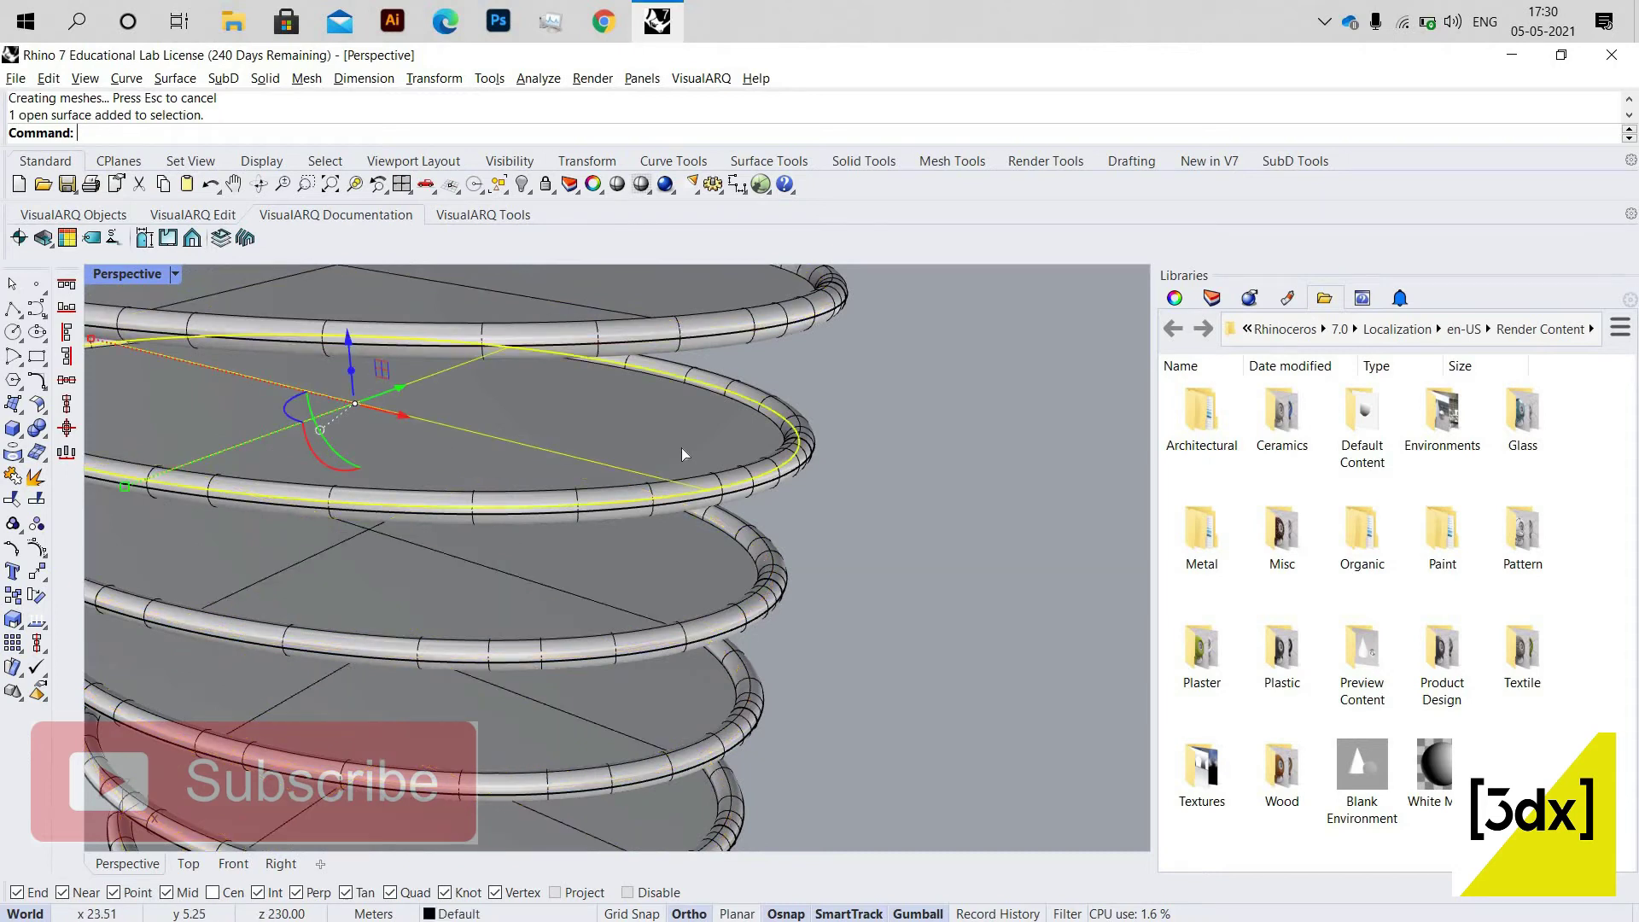
right_click(682, 447)
right_click(681, 448)
key("Escape")
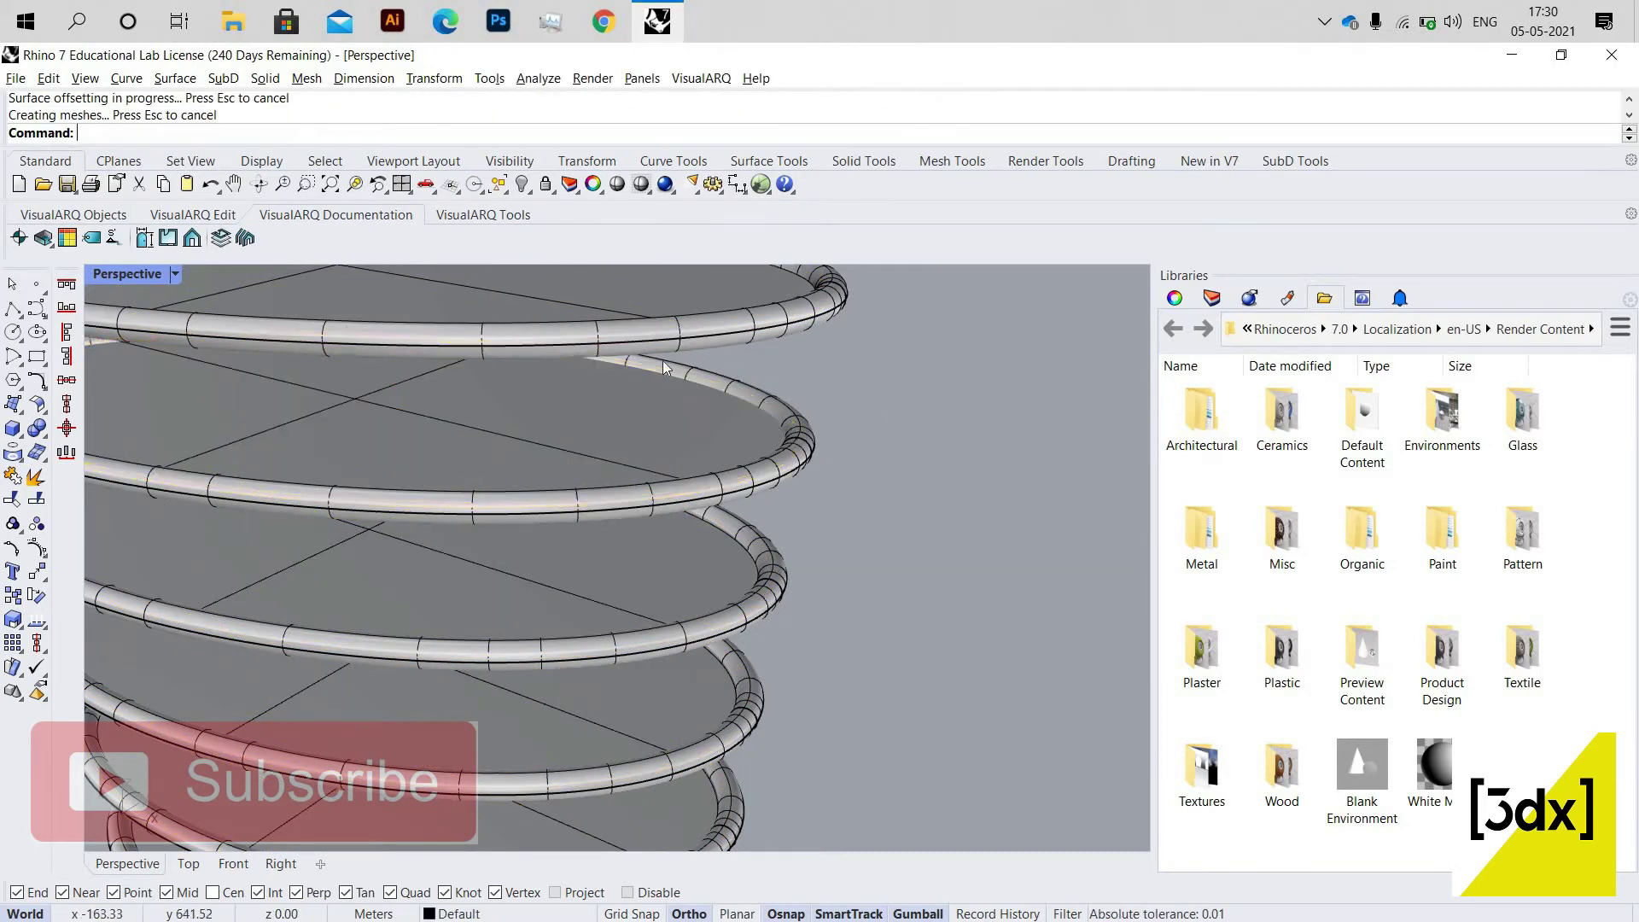
scroll(662, 361, "down", 8)
scroll(704, 658, "up", 3)
scroll(698, 461, "up", 6)
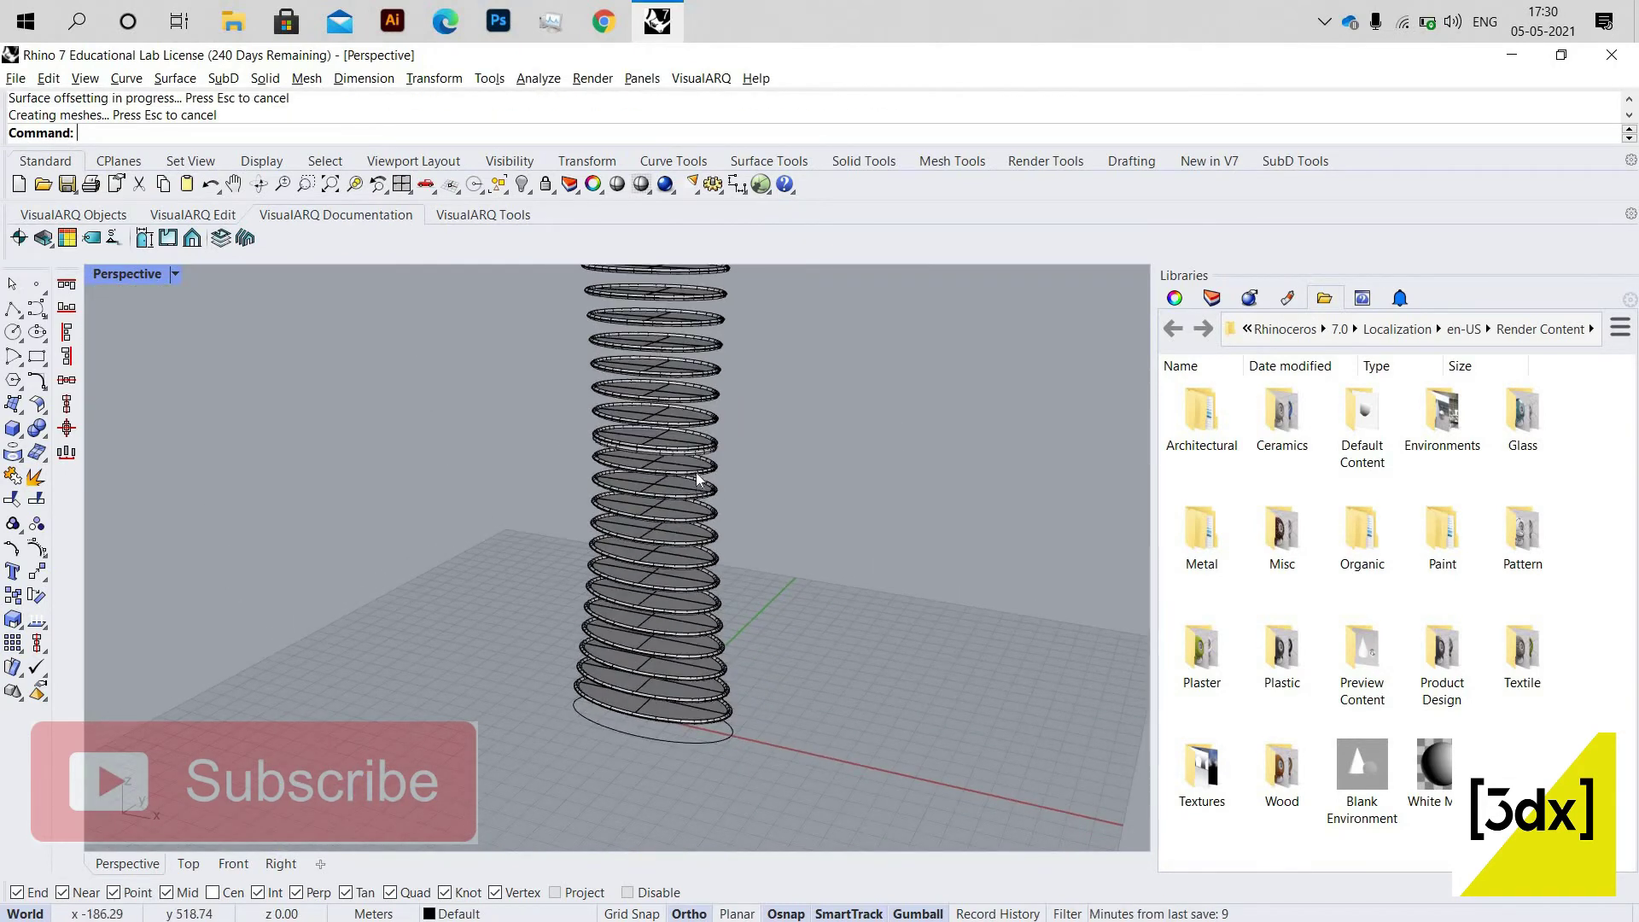
left_click(736, 461)
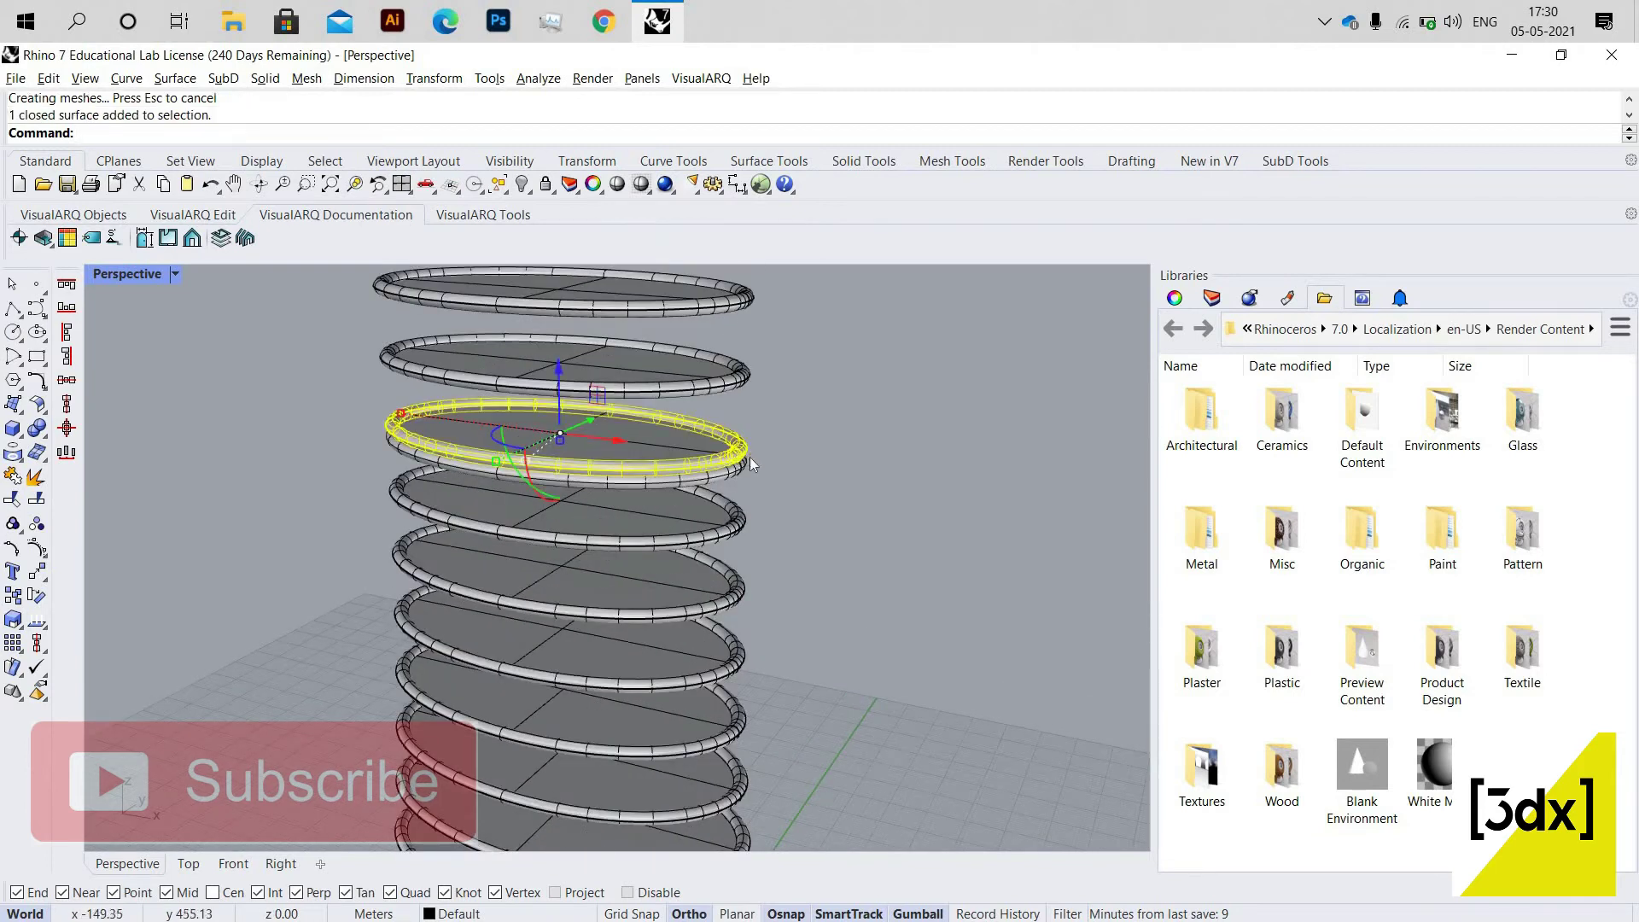
key("Delete")
key("ctrl+z")
Delete the lower of the two closely spaced edge pipes around the mid-tower floor.
scroll(724, 502, "up", 4)
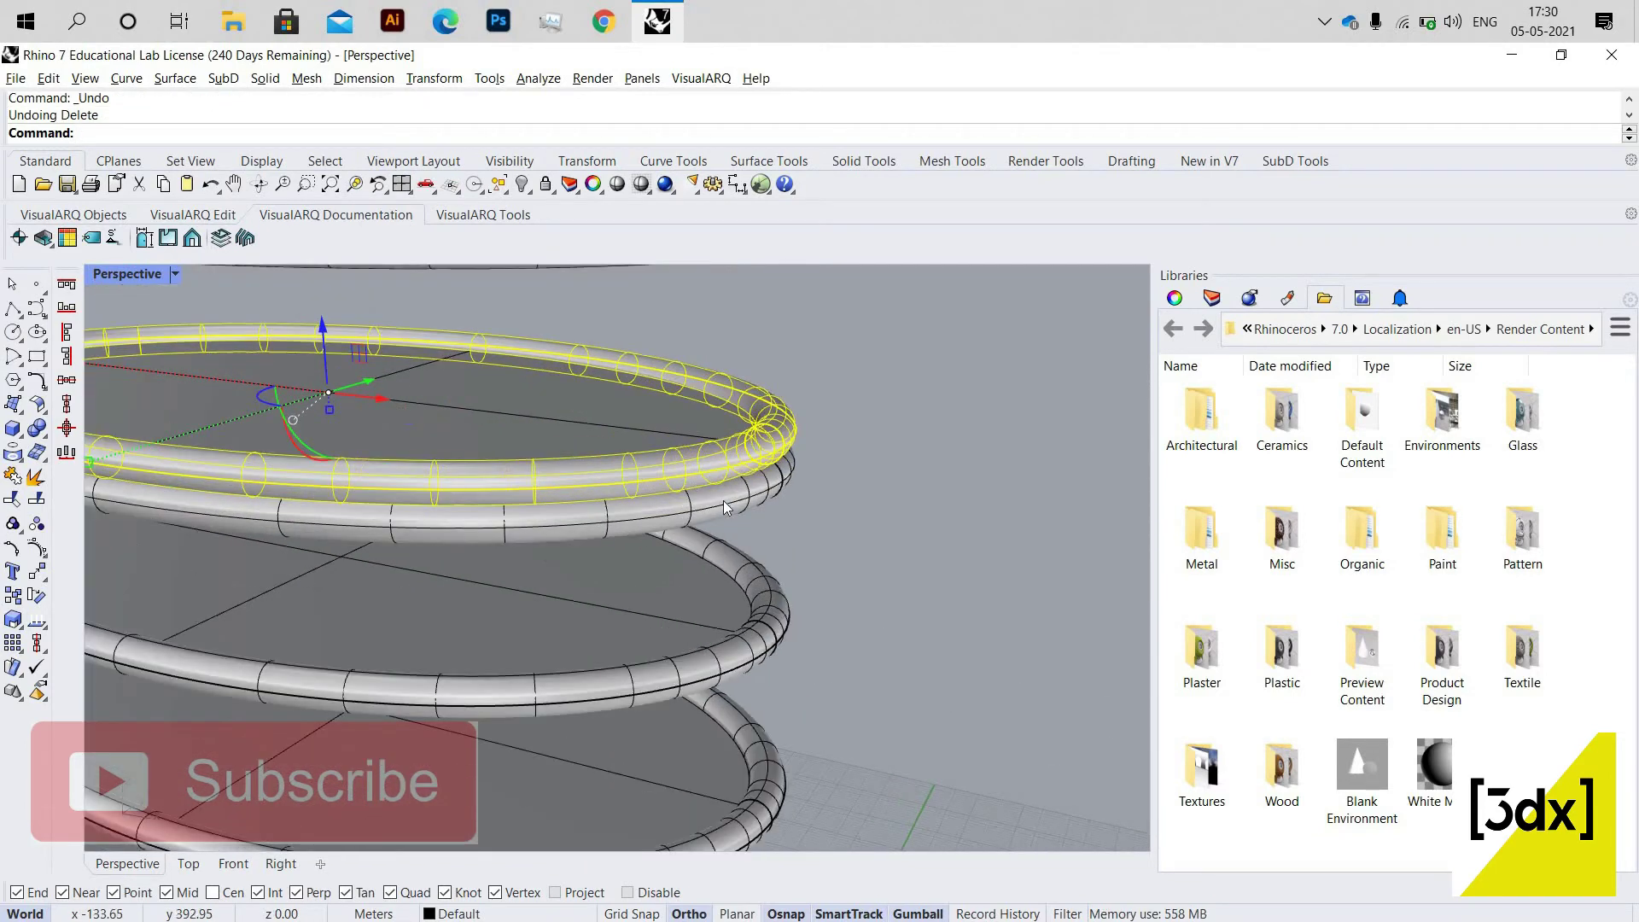
left_click(724, 500)
key("Delete")
scroll(663, 558, "down", 5)
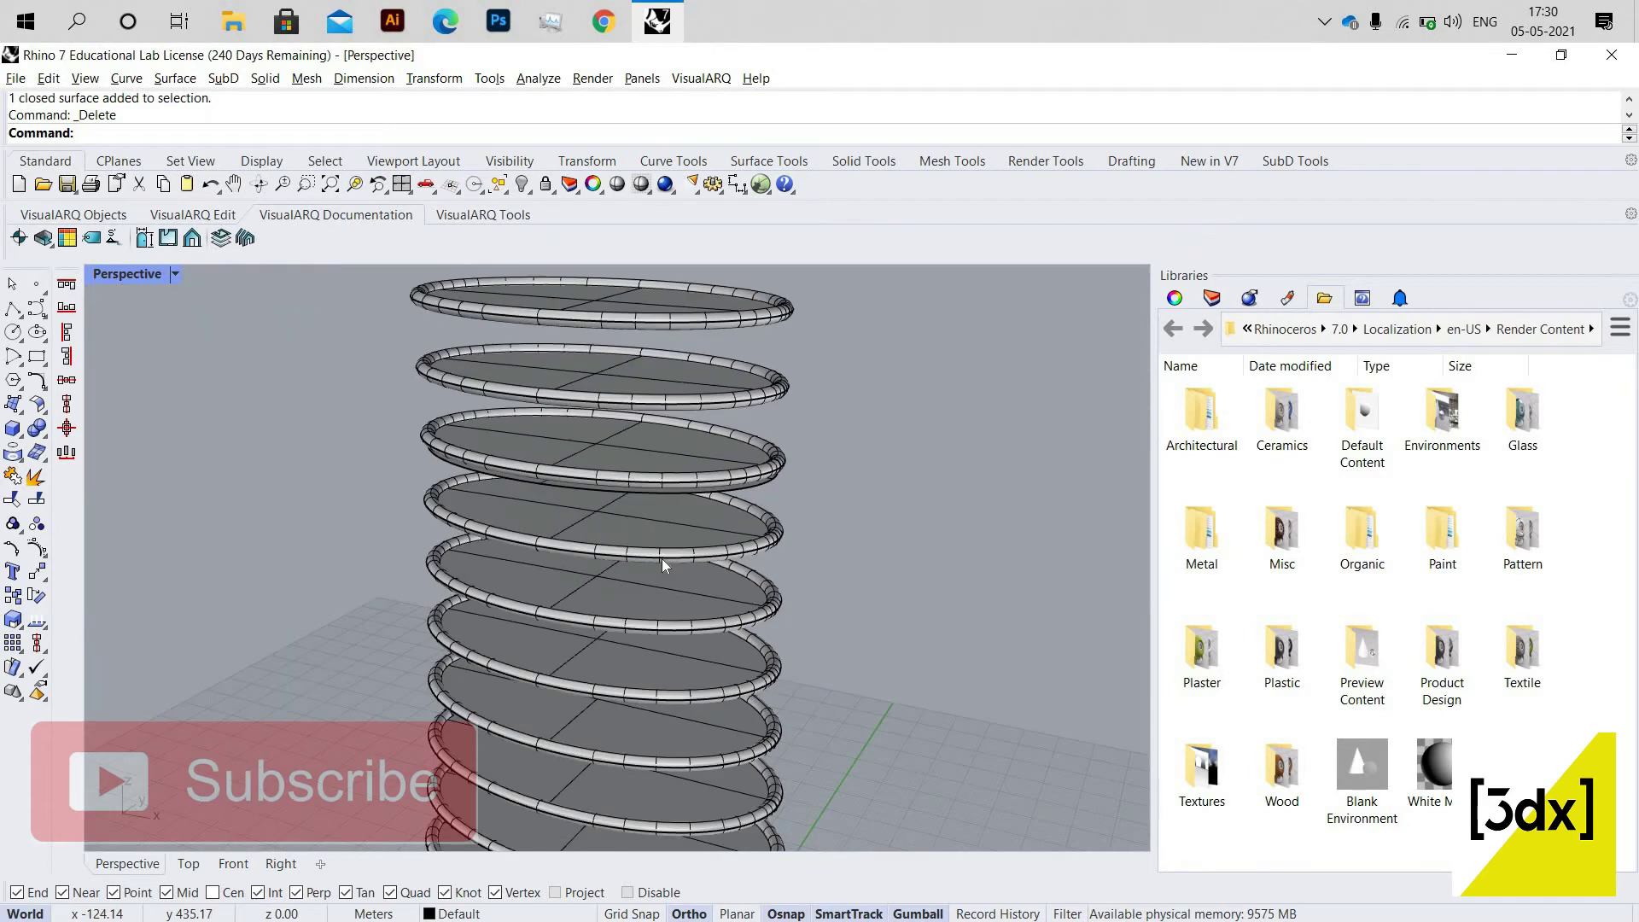
Show the hidden lofted tower surface again around the floors.
scroll(663, 558, "down", 3)
right_click_drag(719, 586, 677, 573)
middle_click(677, 574)
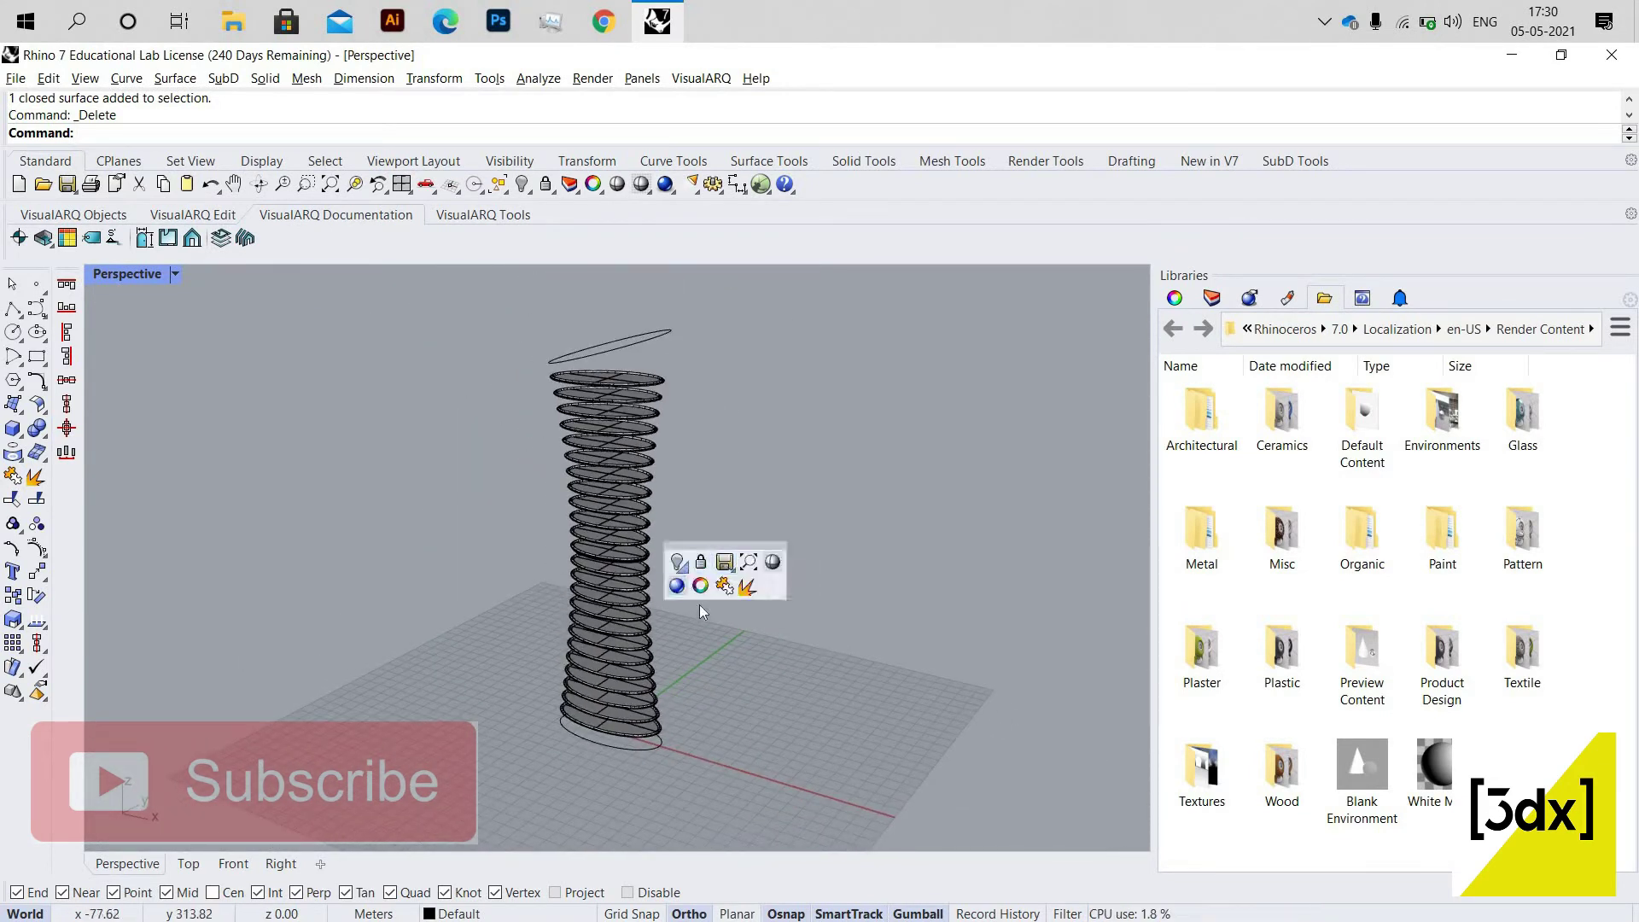
left_click(681, 567)
left_click(702, 593)
Create the flat UV boundary curve of the lofted tower surface with CreateUVCrv, adding no extra points or curves.
right_click_drag(637, 362, 687, 363)
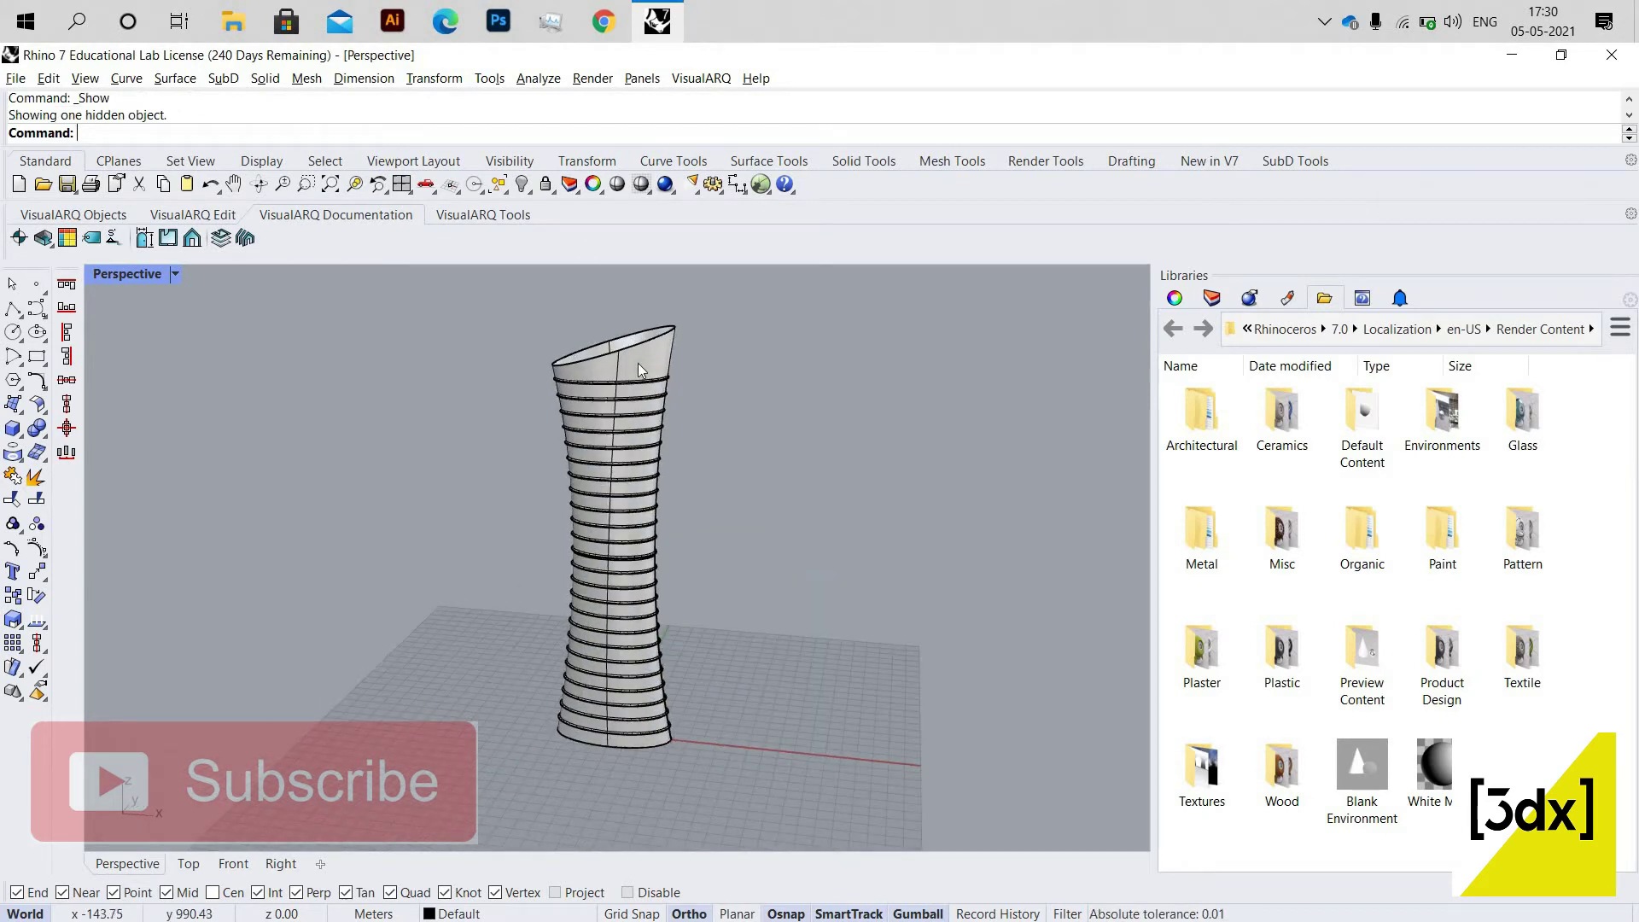
scroll(638, 362, "up", 4)
left_click(654, 367)
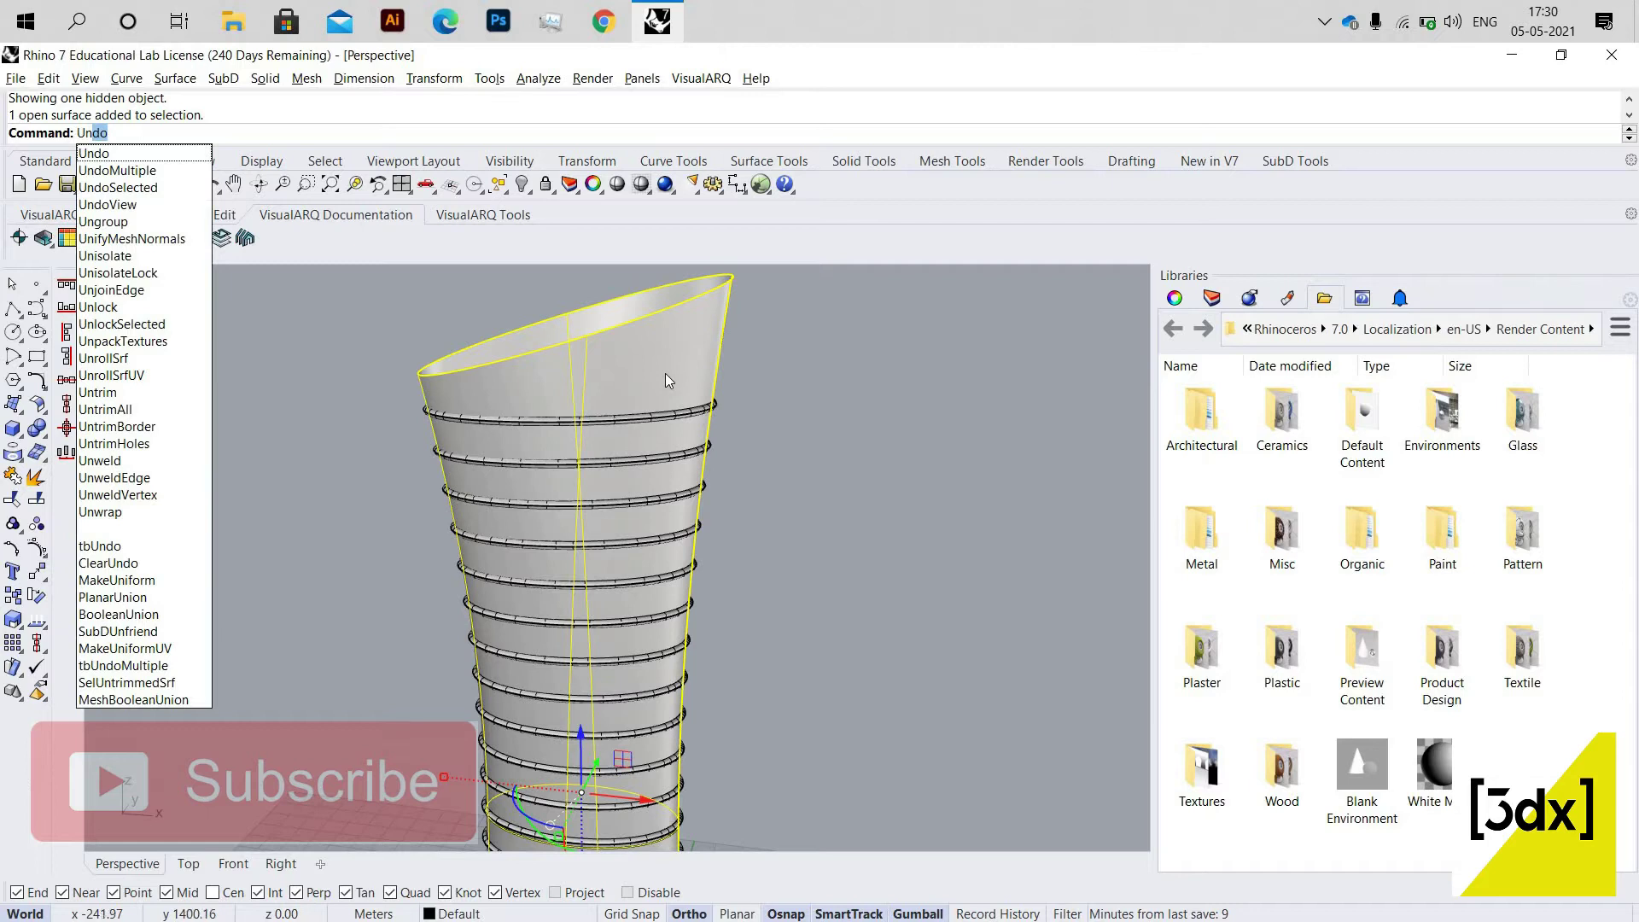
type("nr")
key("Escape")
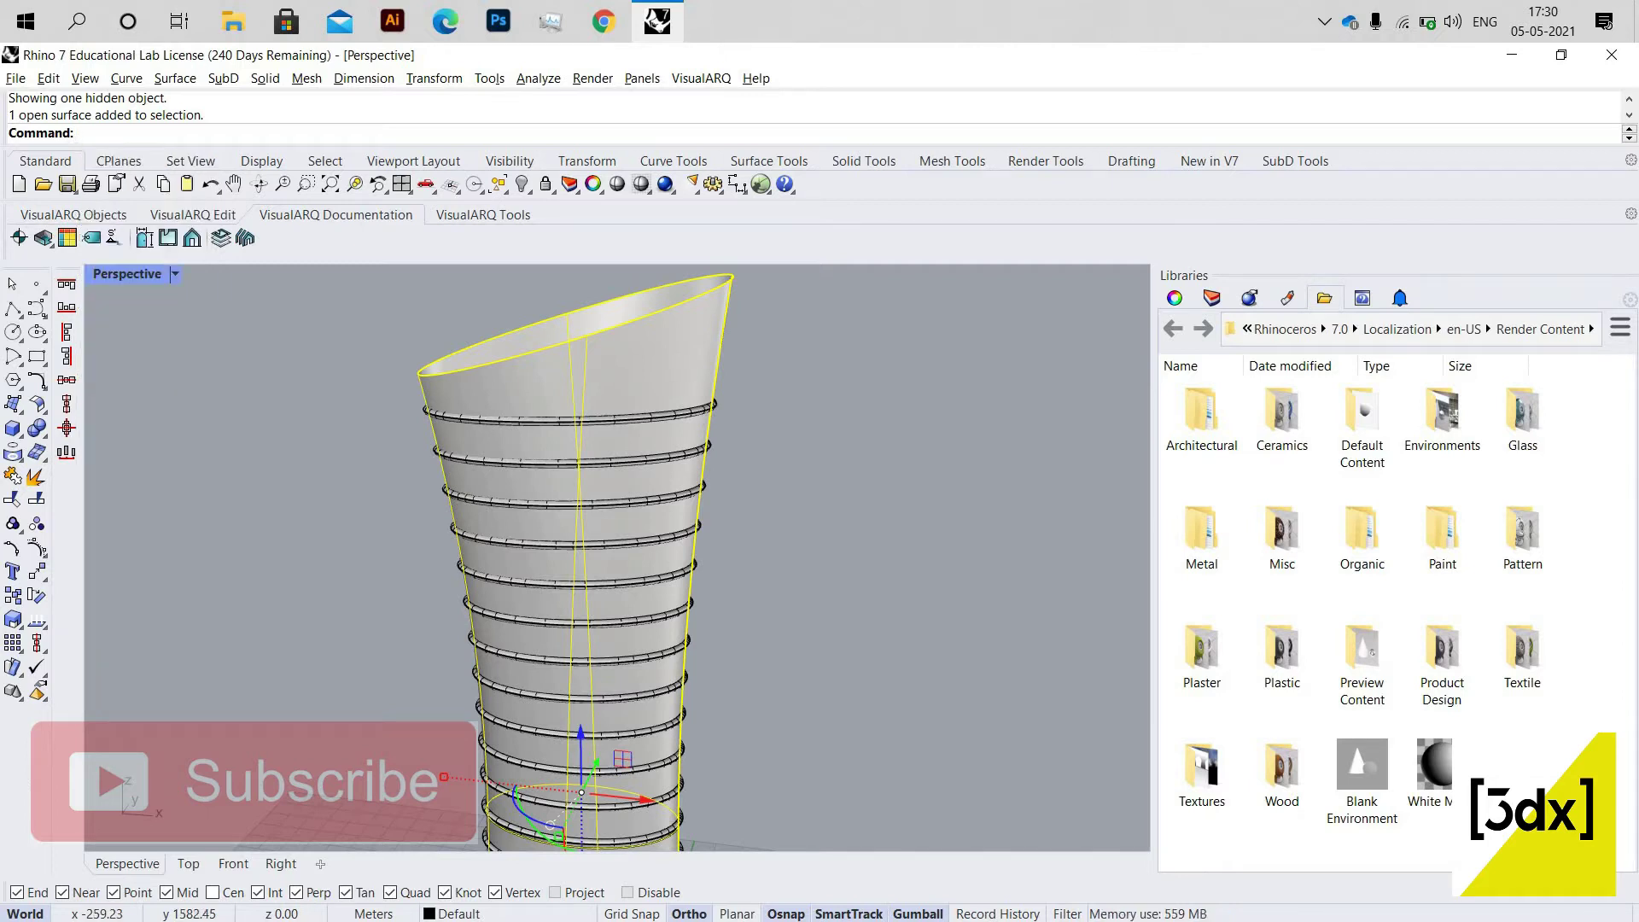
type("Crease")
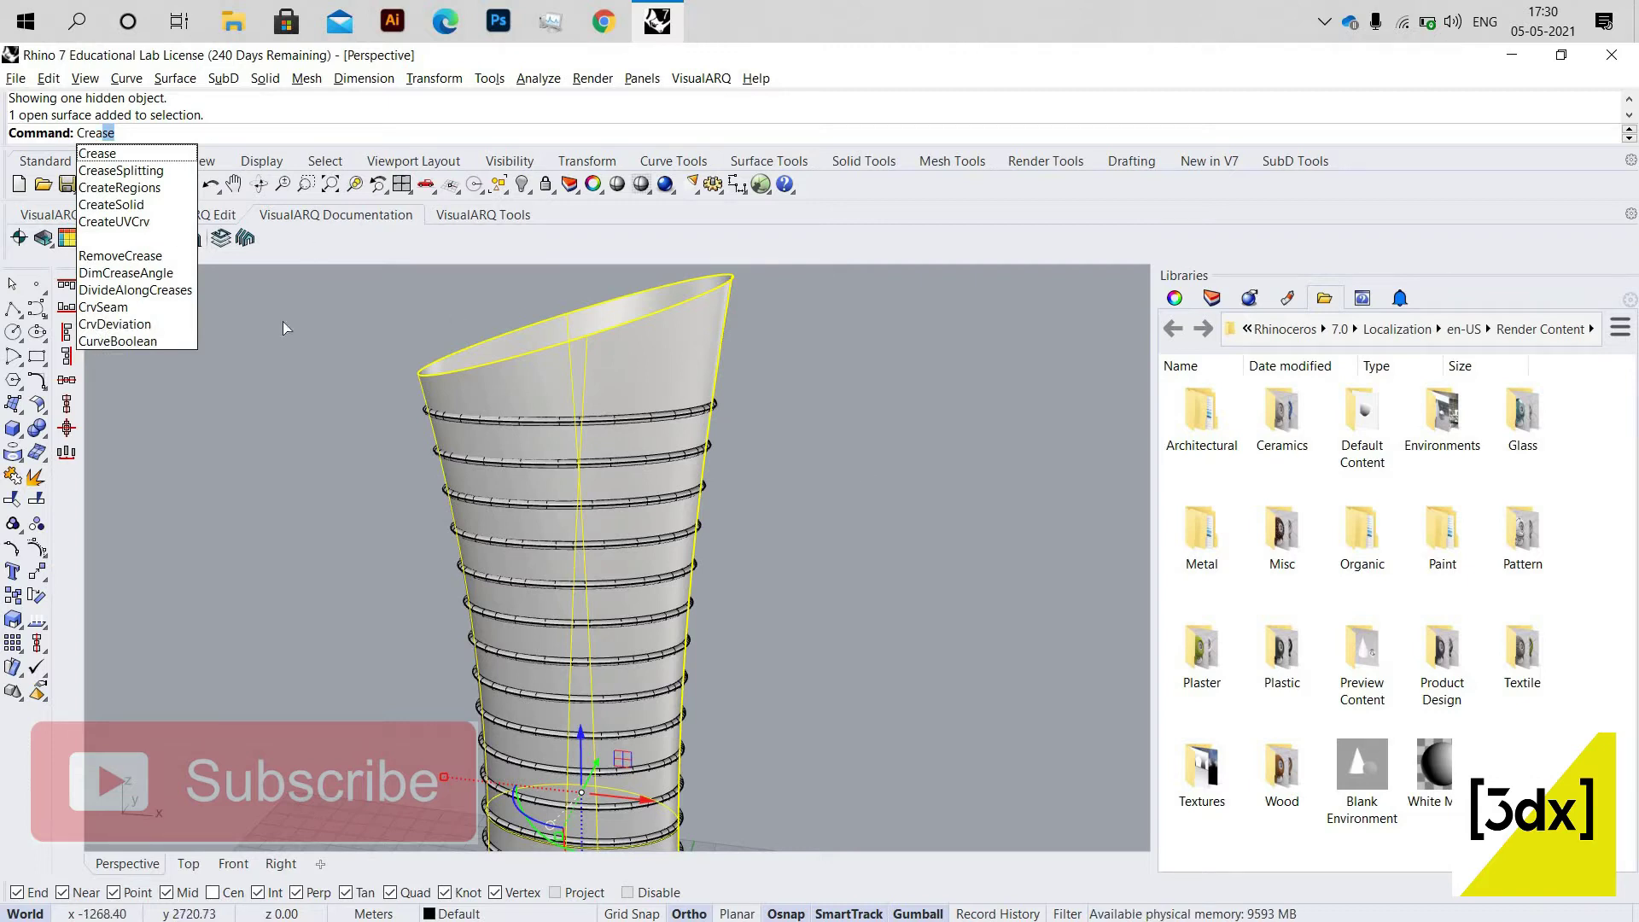
left_click(114, 221)
scroll(512, 478, "down", 3)
scroll(522, 478, "down", 2)
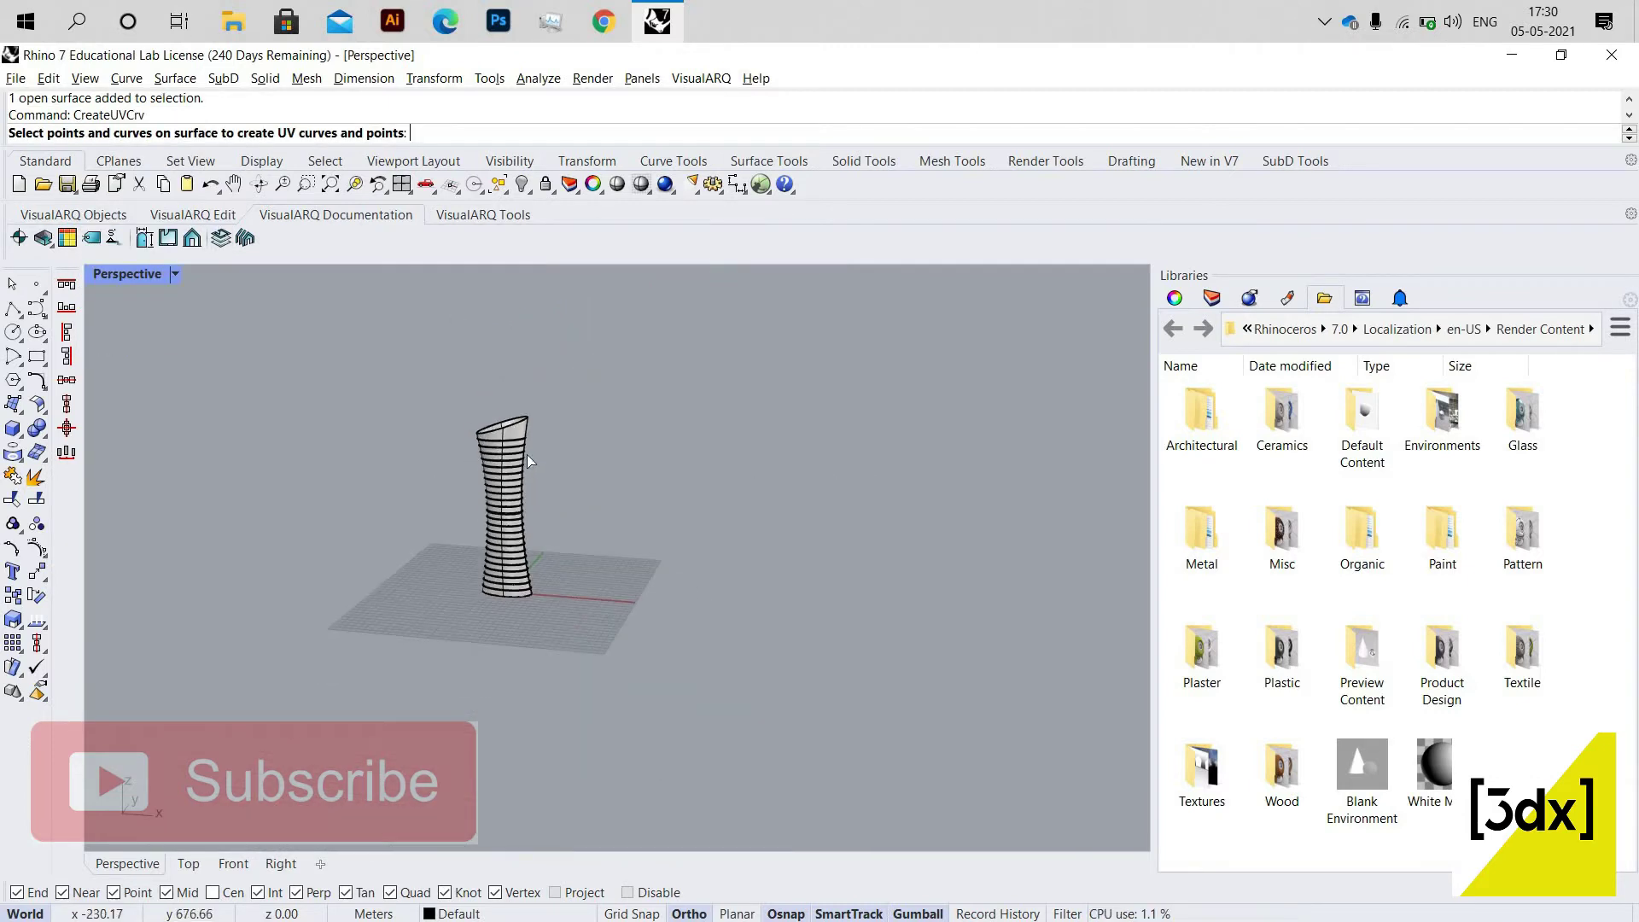
scroll(500, 401, "up", 3)
left_click(506, 413)
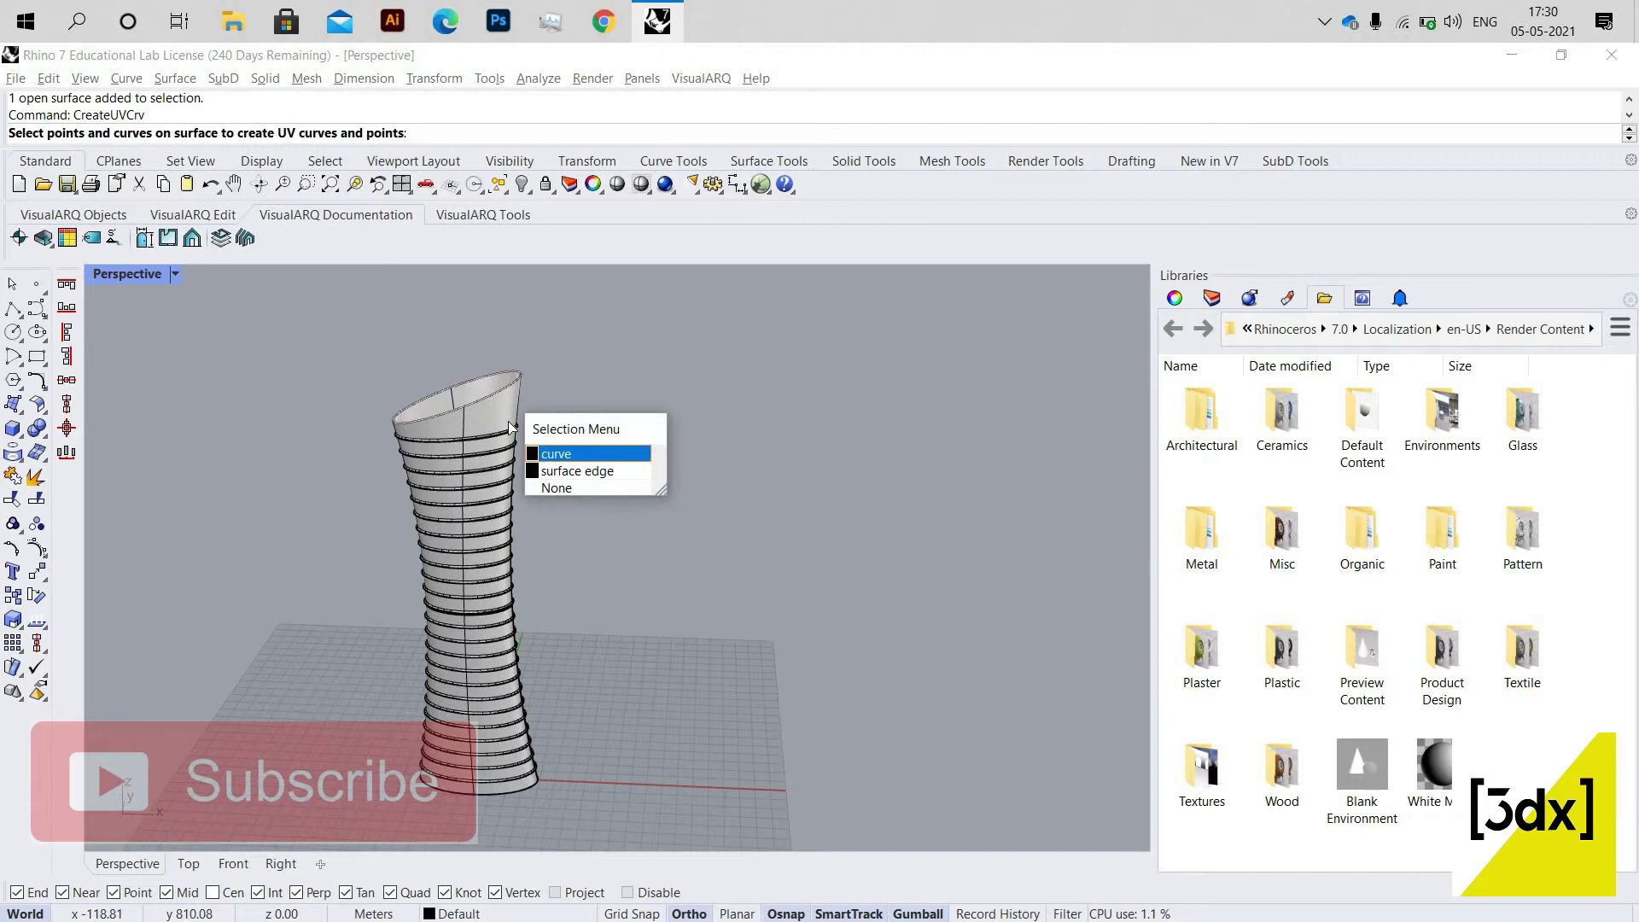
left_click(515, 412)
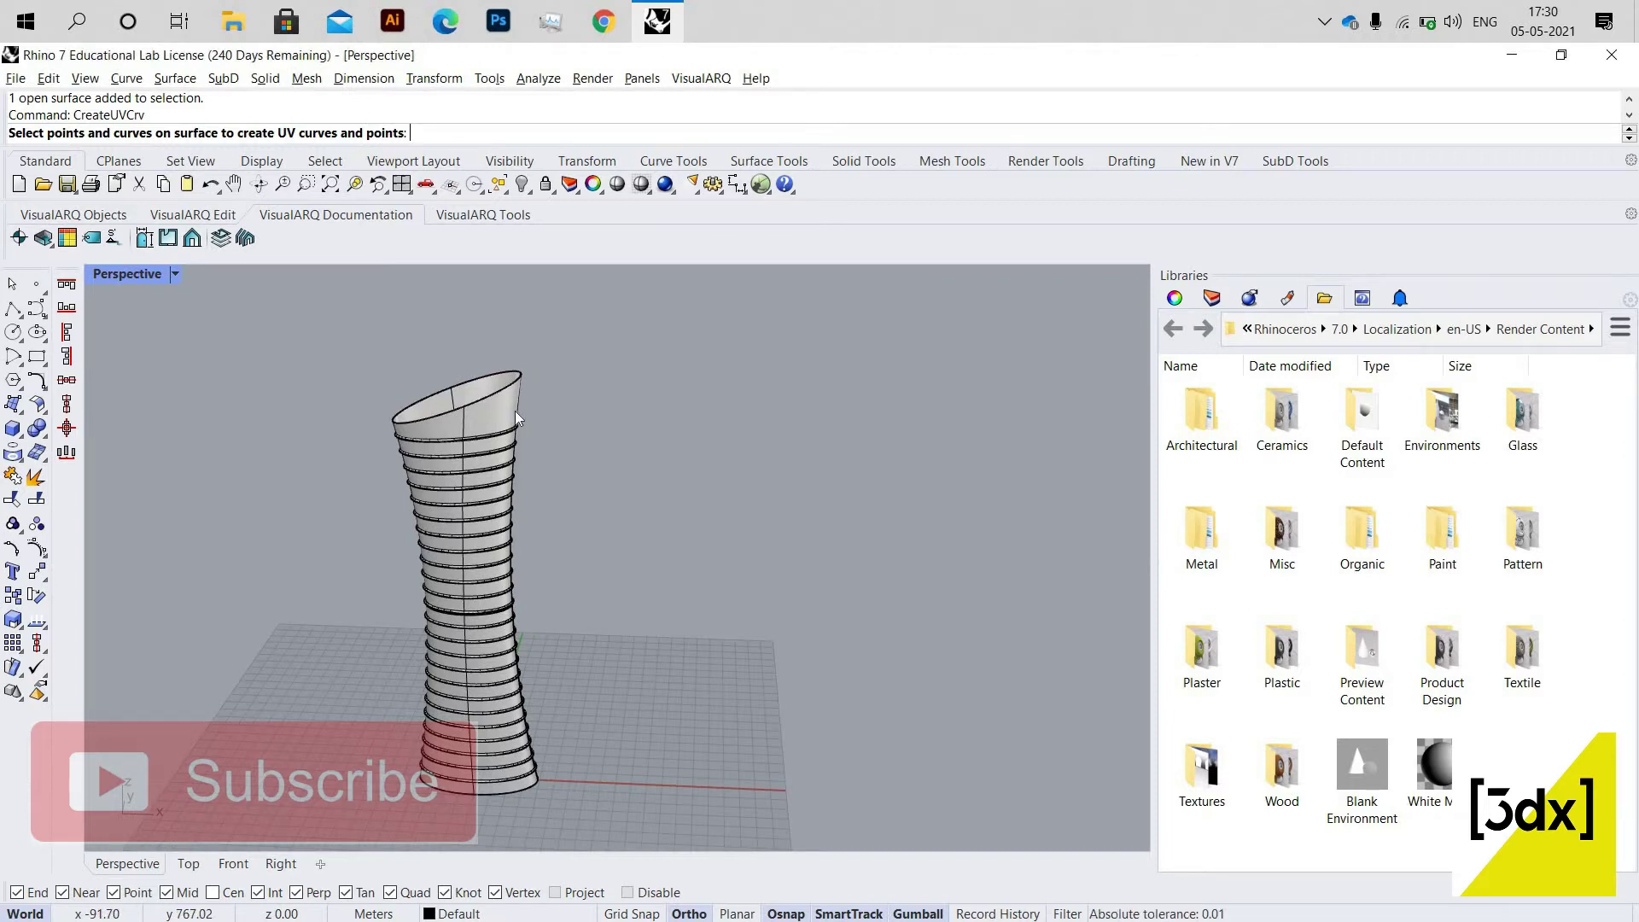
key("Return")
Move the flat UV boundary rectangle along the X axis, well clear of the tower.
scroll(535, 418, "up", 3)
scroll(760, 645, "down", 5)
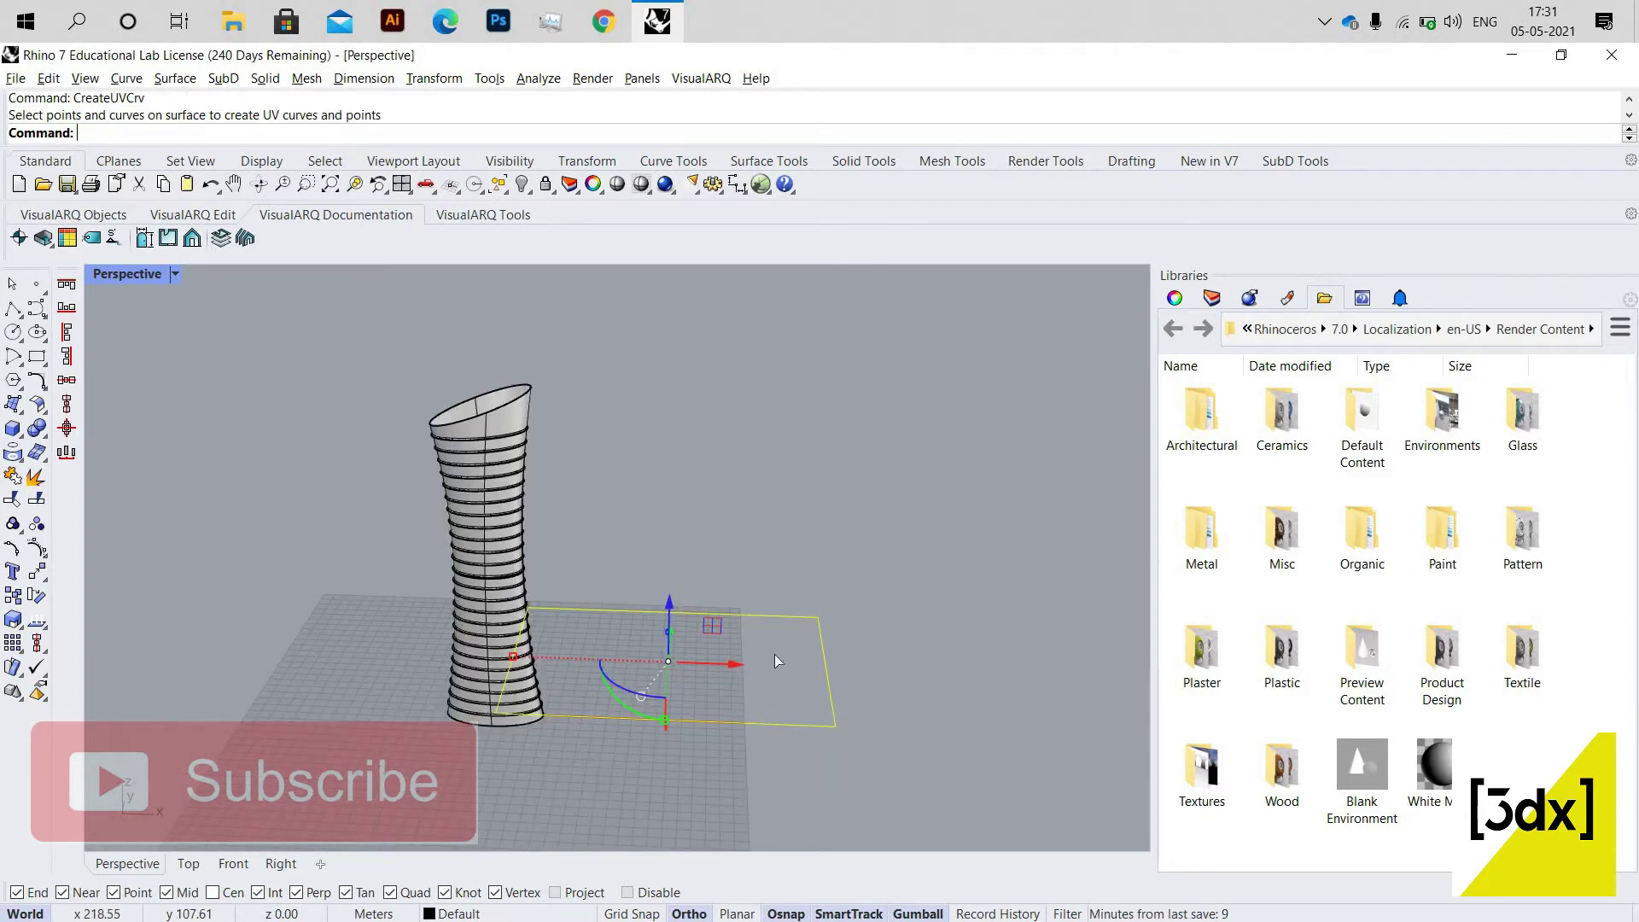
left_click_drag(701, 652, 1084, 701)
scroll(1088, 710, "down", 2)
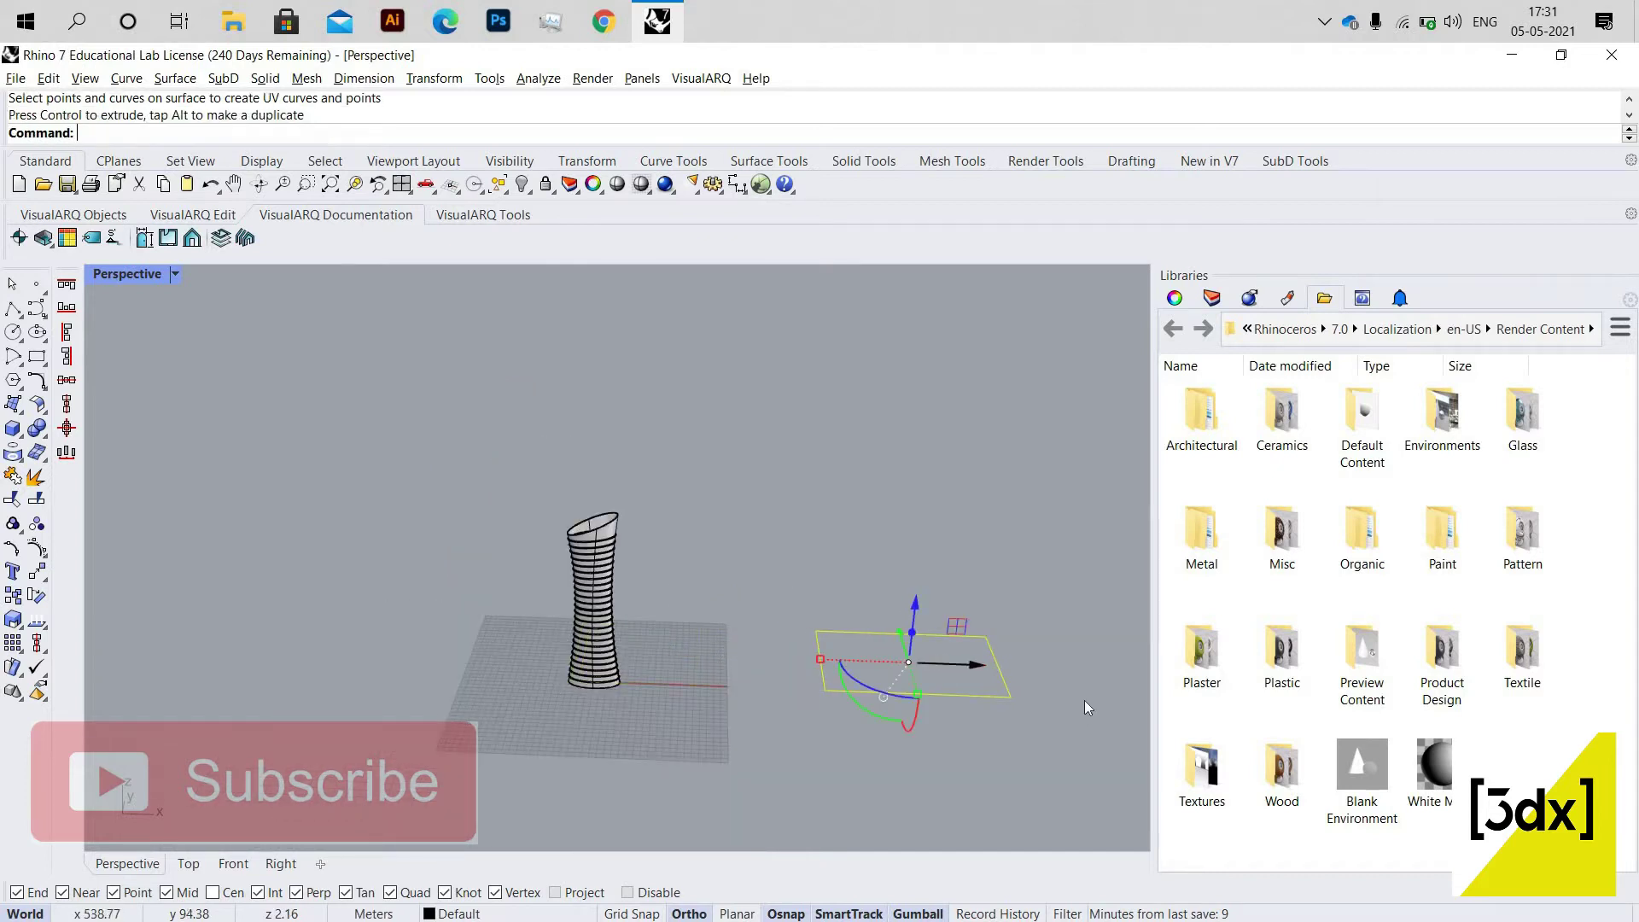
Draw a slanted line about 187 m long from the flat rectangle's lower-left corner to its top edge, near the upper-left corner.
scroll(1009, 639, "up", 2)
left_click(1009, 639)
scroll(610, 663, "down", 1)
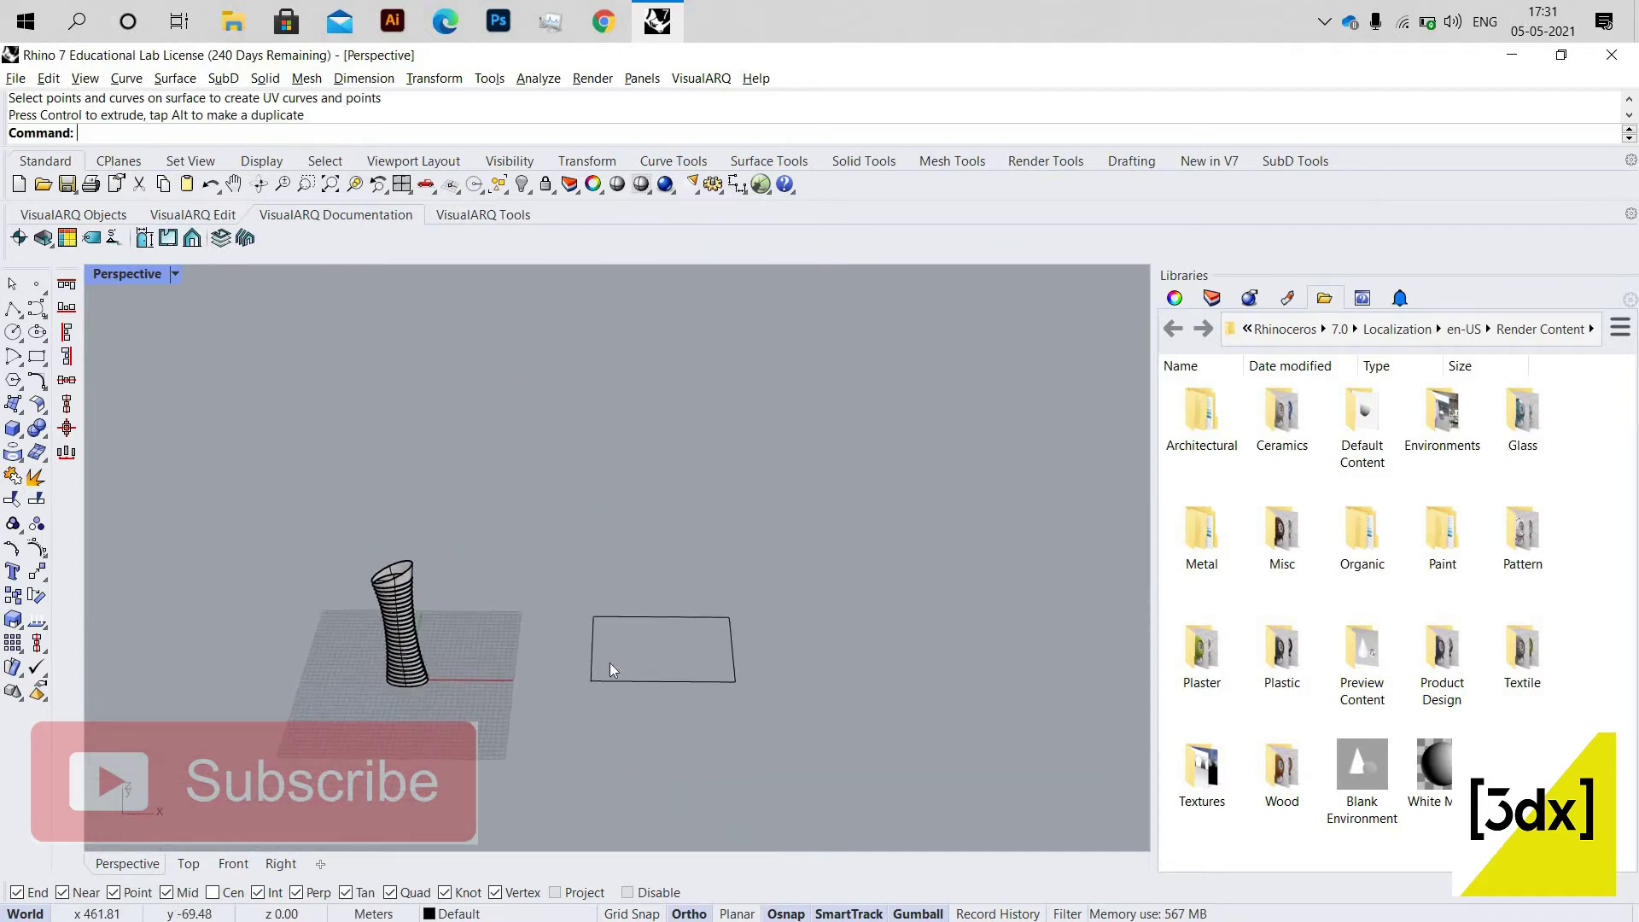
scroll(610, 663, "up", 4)
type("li")
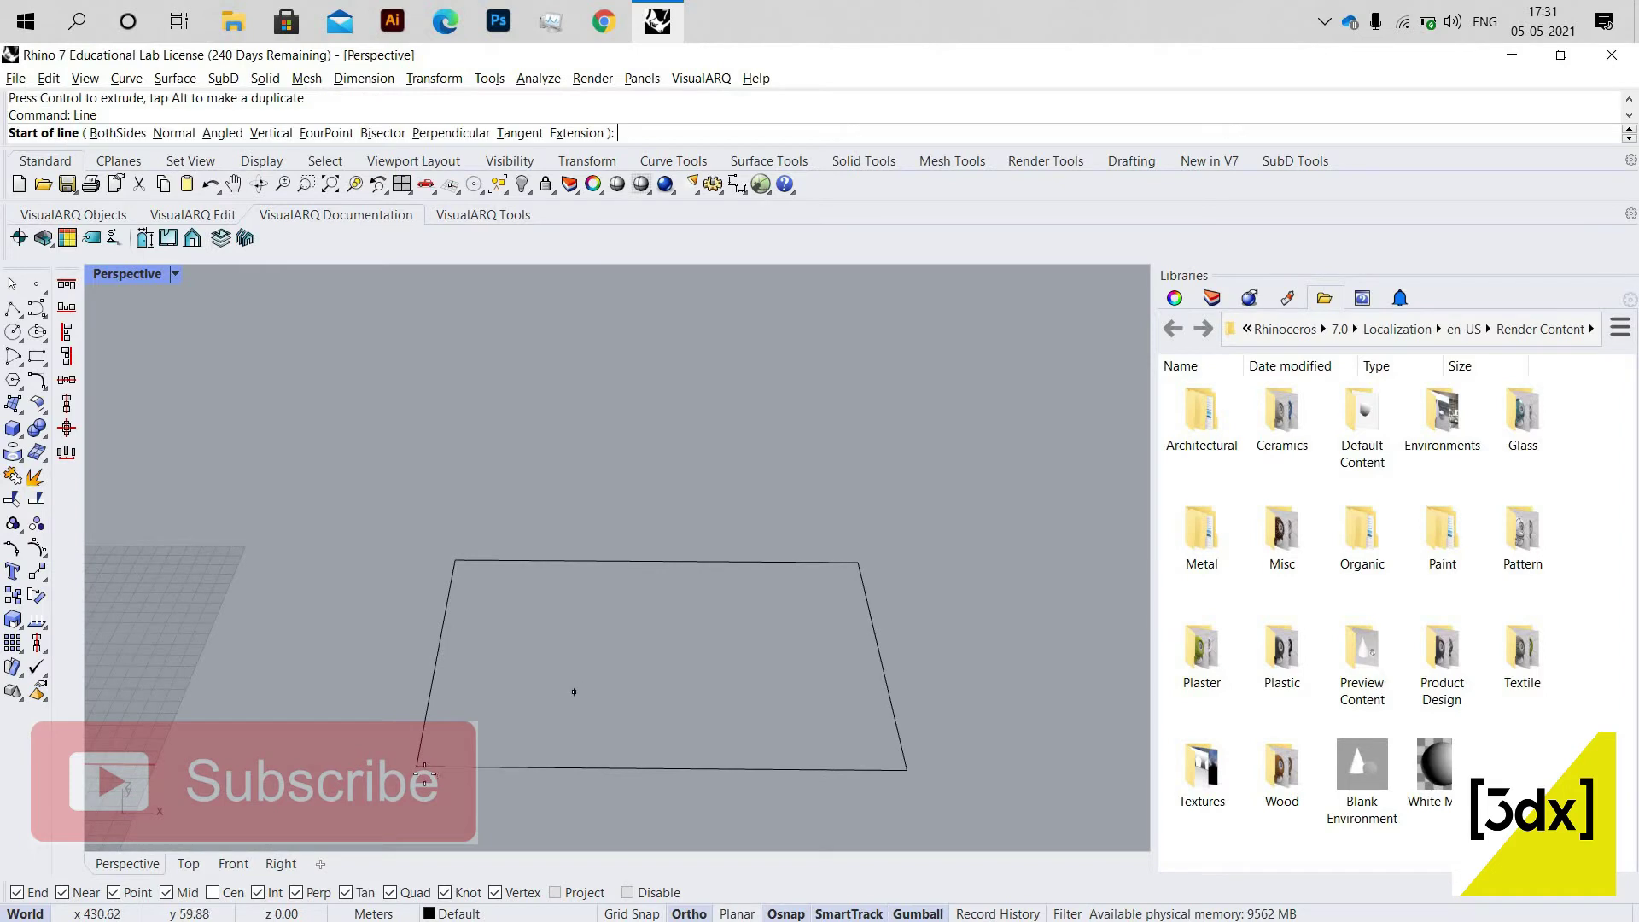
key("Return")
left_click(418, 766)
scroll(483, 564, "up", 1)
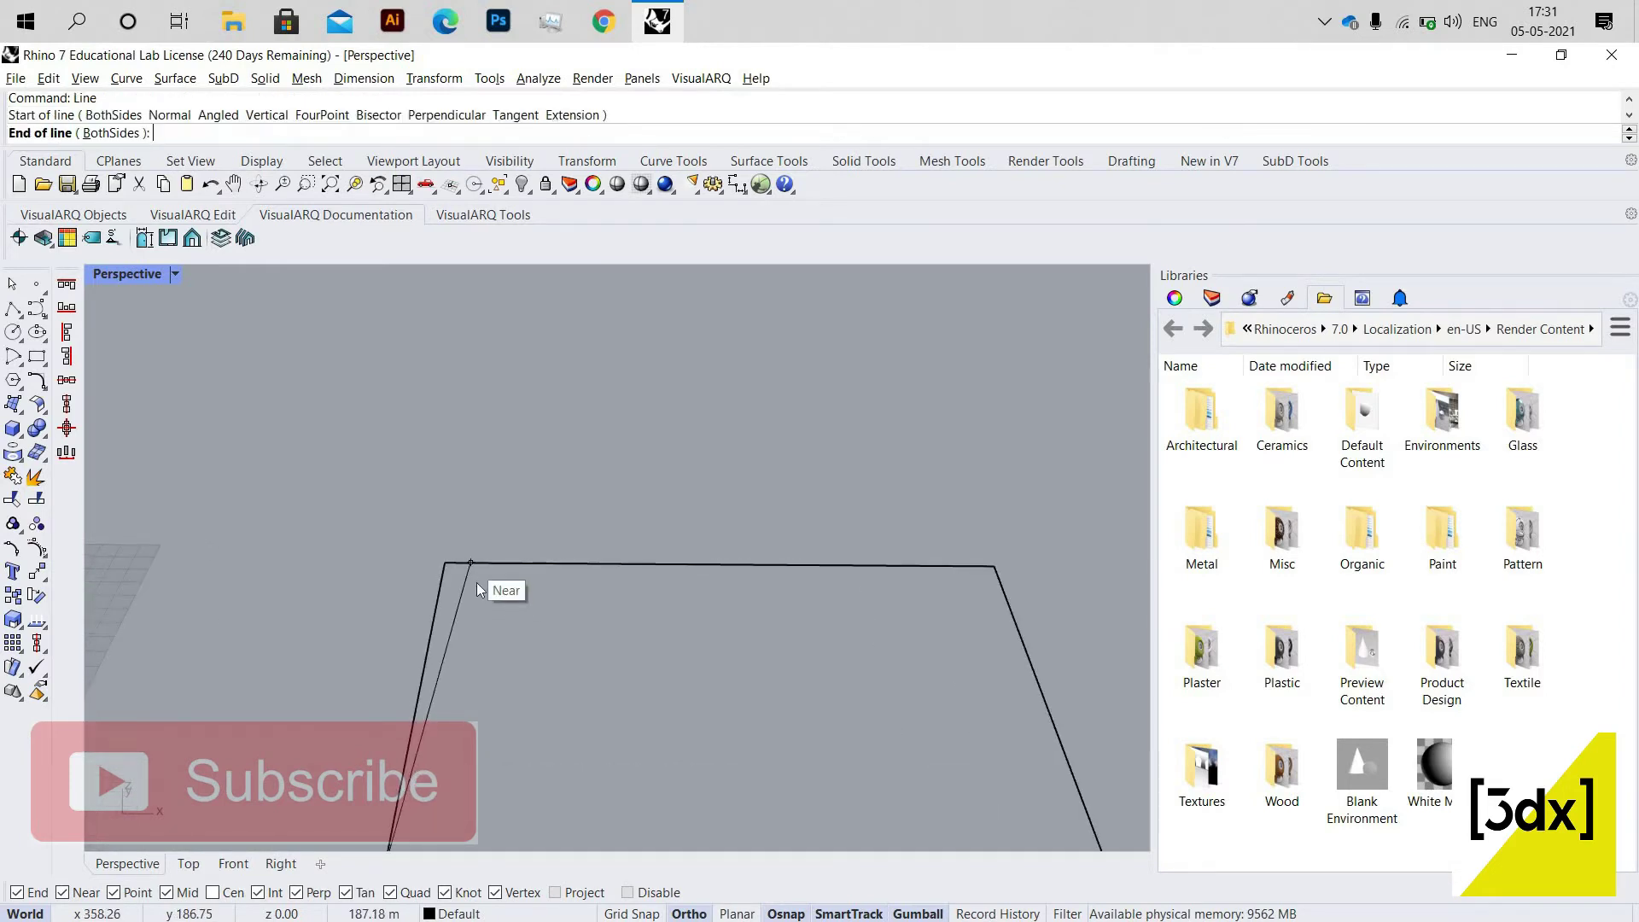
left_click(478, 583)
scroll(443, 788, "down", 2)
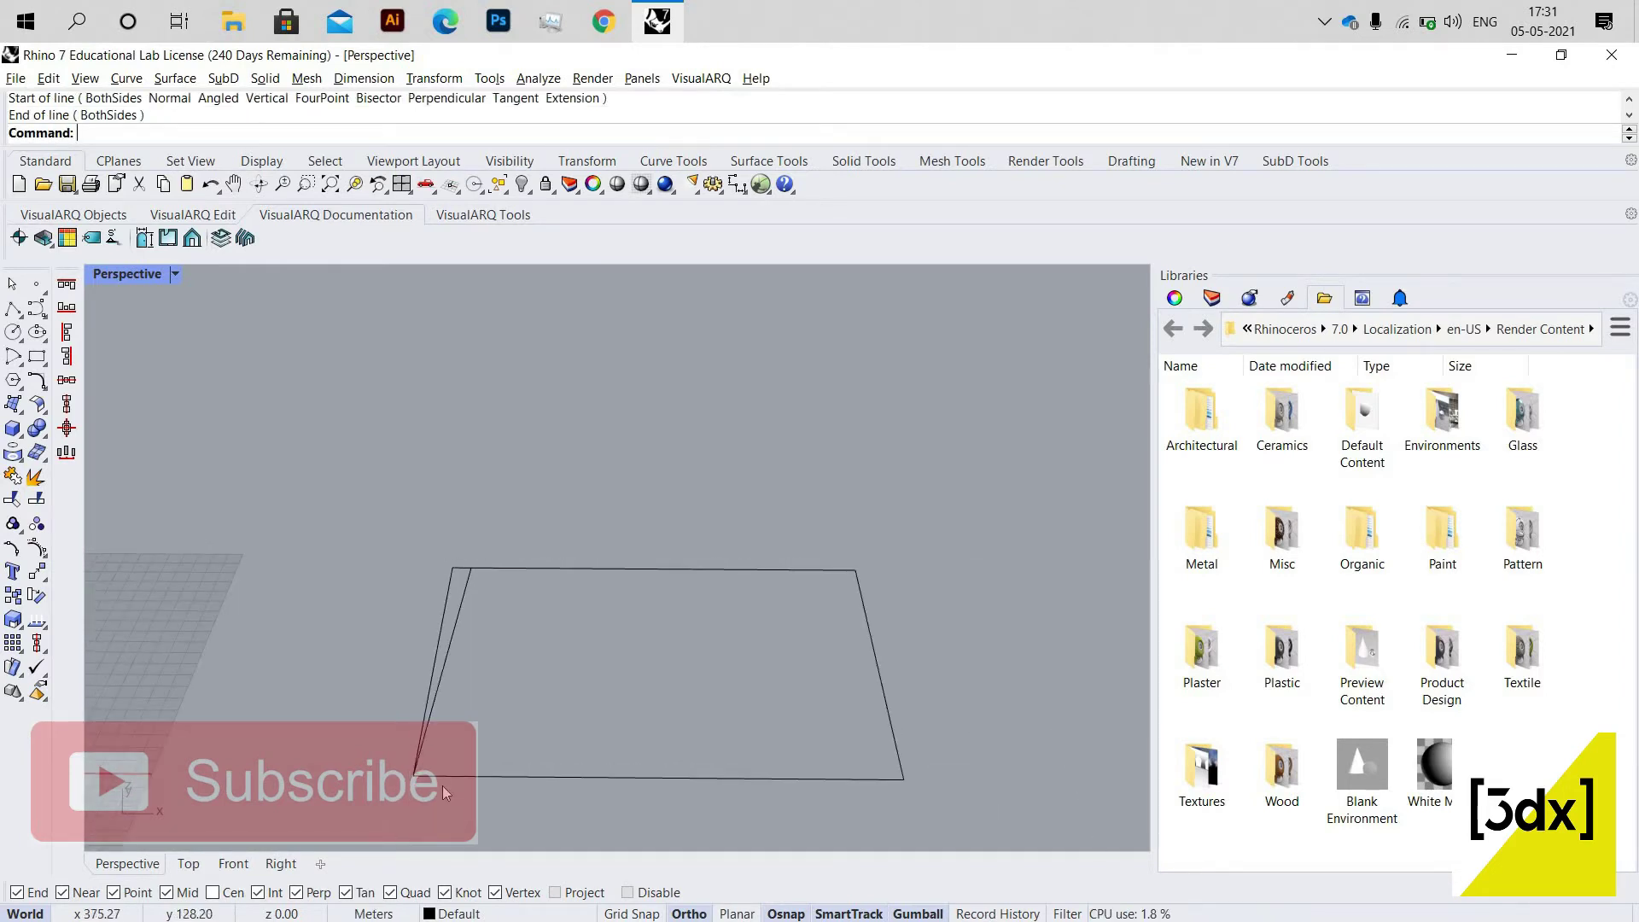
Array the slanted line linearly into 40 items along the rectangle's bottom edge, spaced about 7.9 m apart.
scroll(484, 550, "up", 1)
left_click(456, 596)
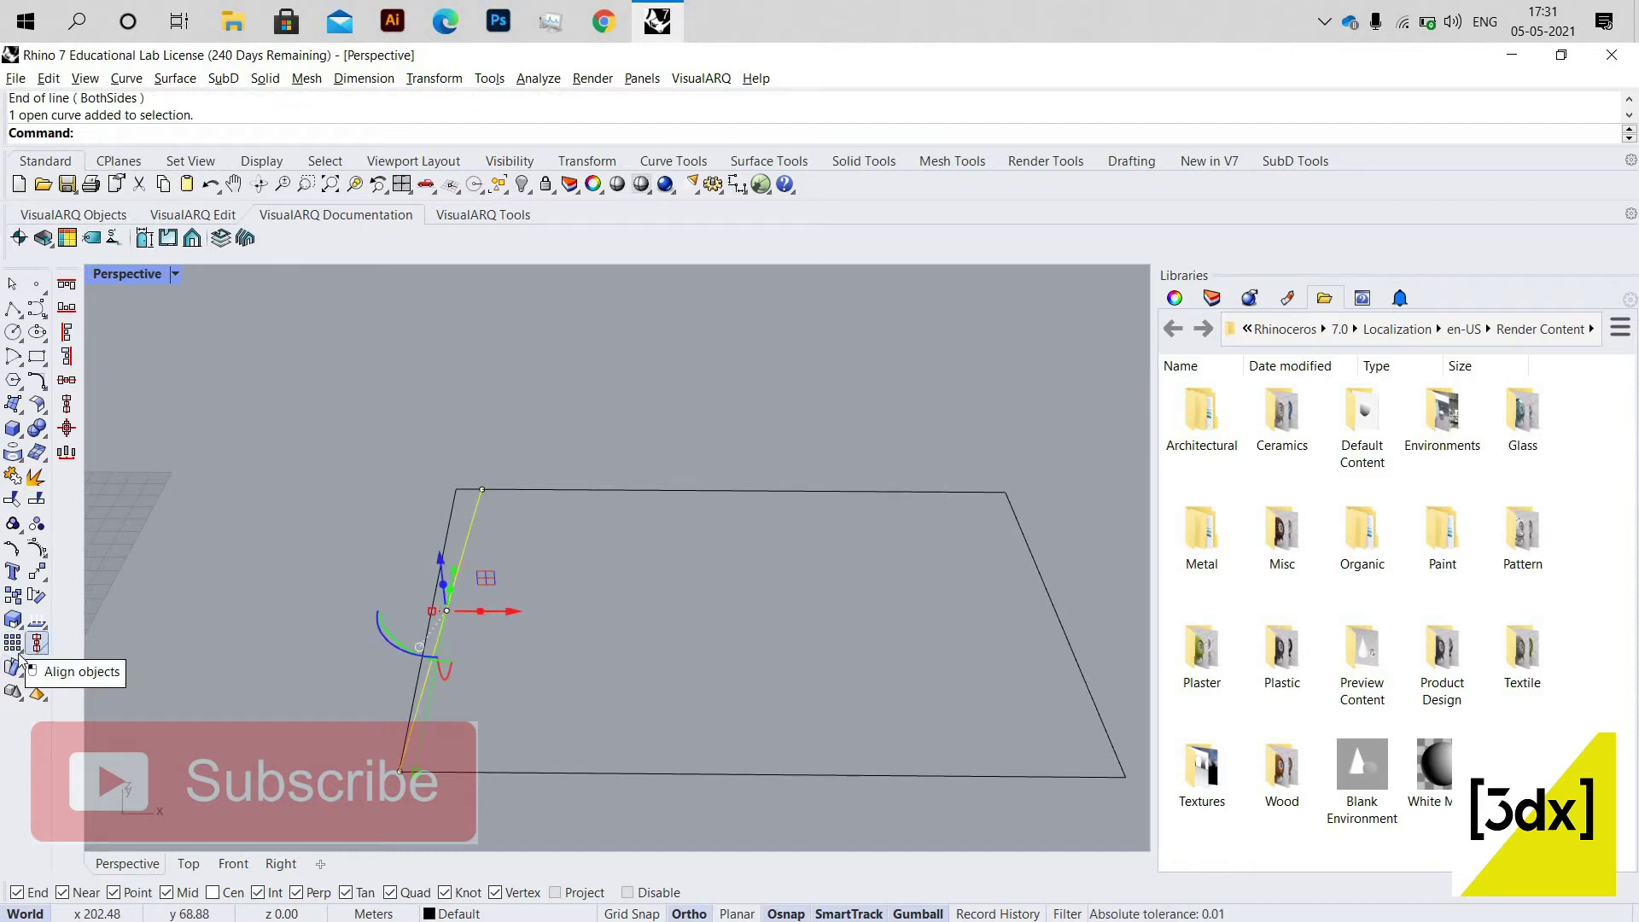
left_click(18, 650)
left_click(154, 650)
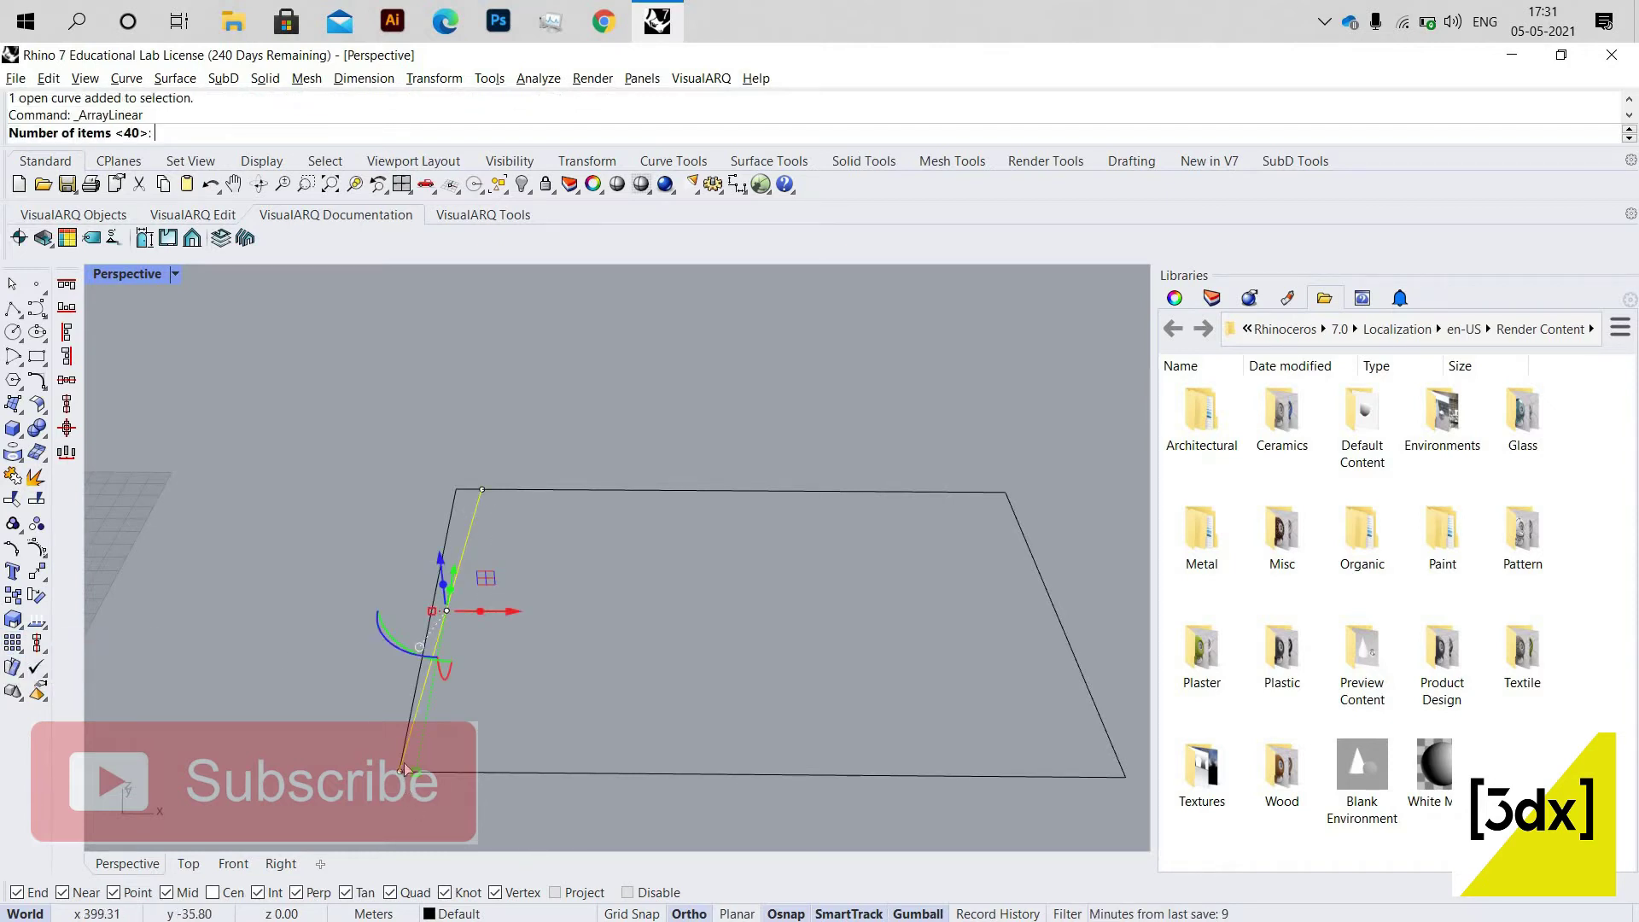
scroll(418, 782, "up", 2)
key("Return")
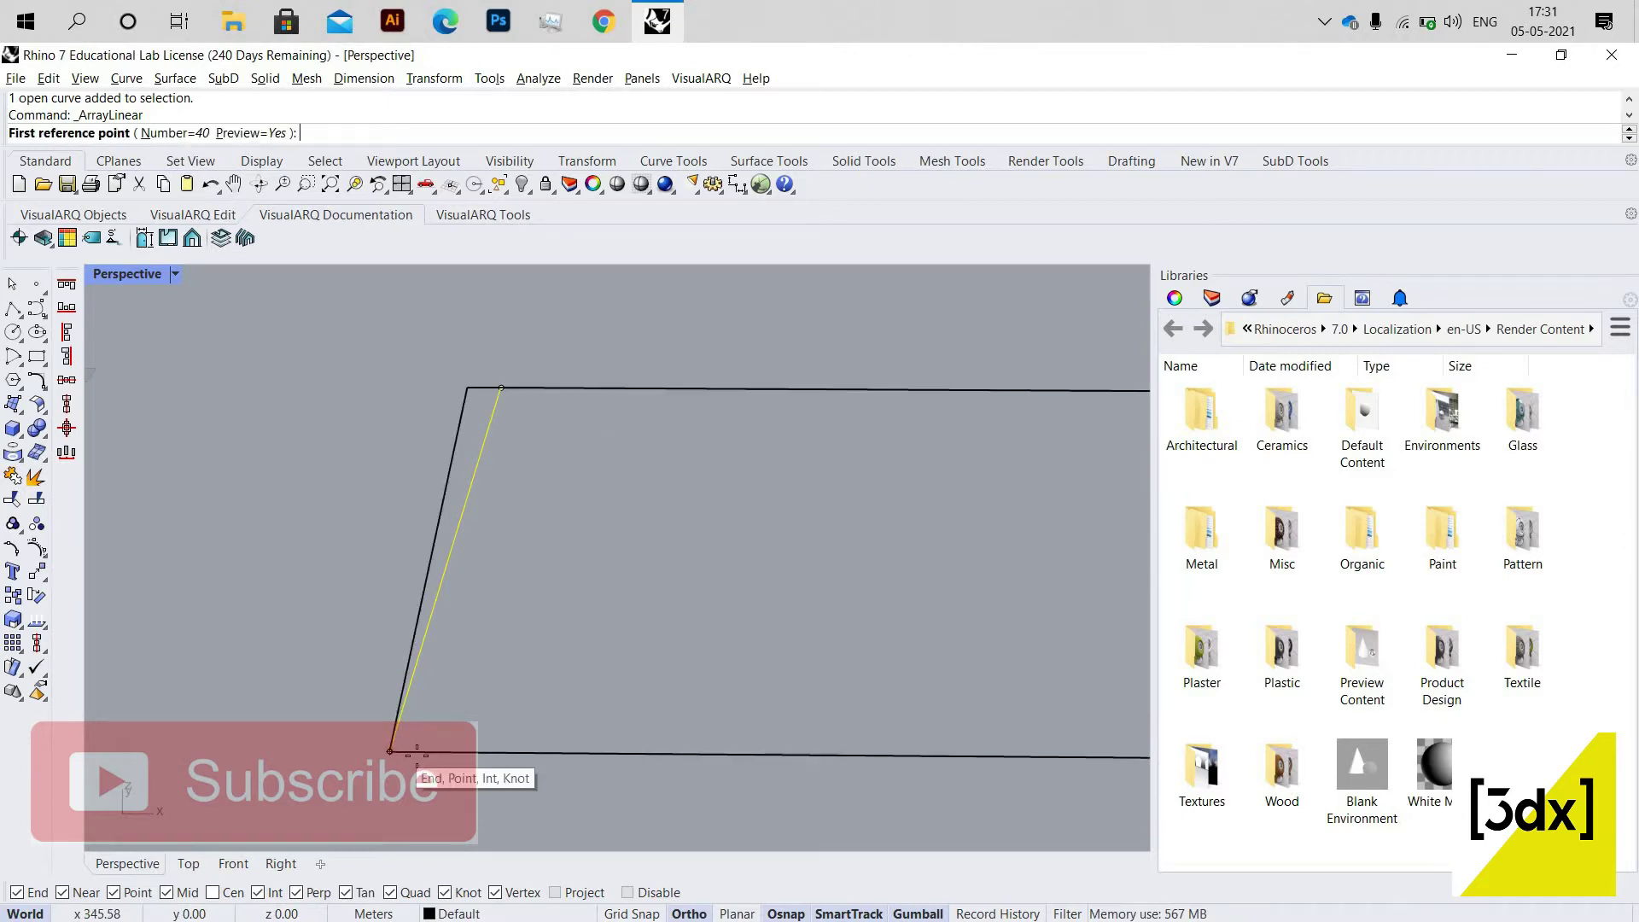
left_click(392, 752)
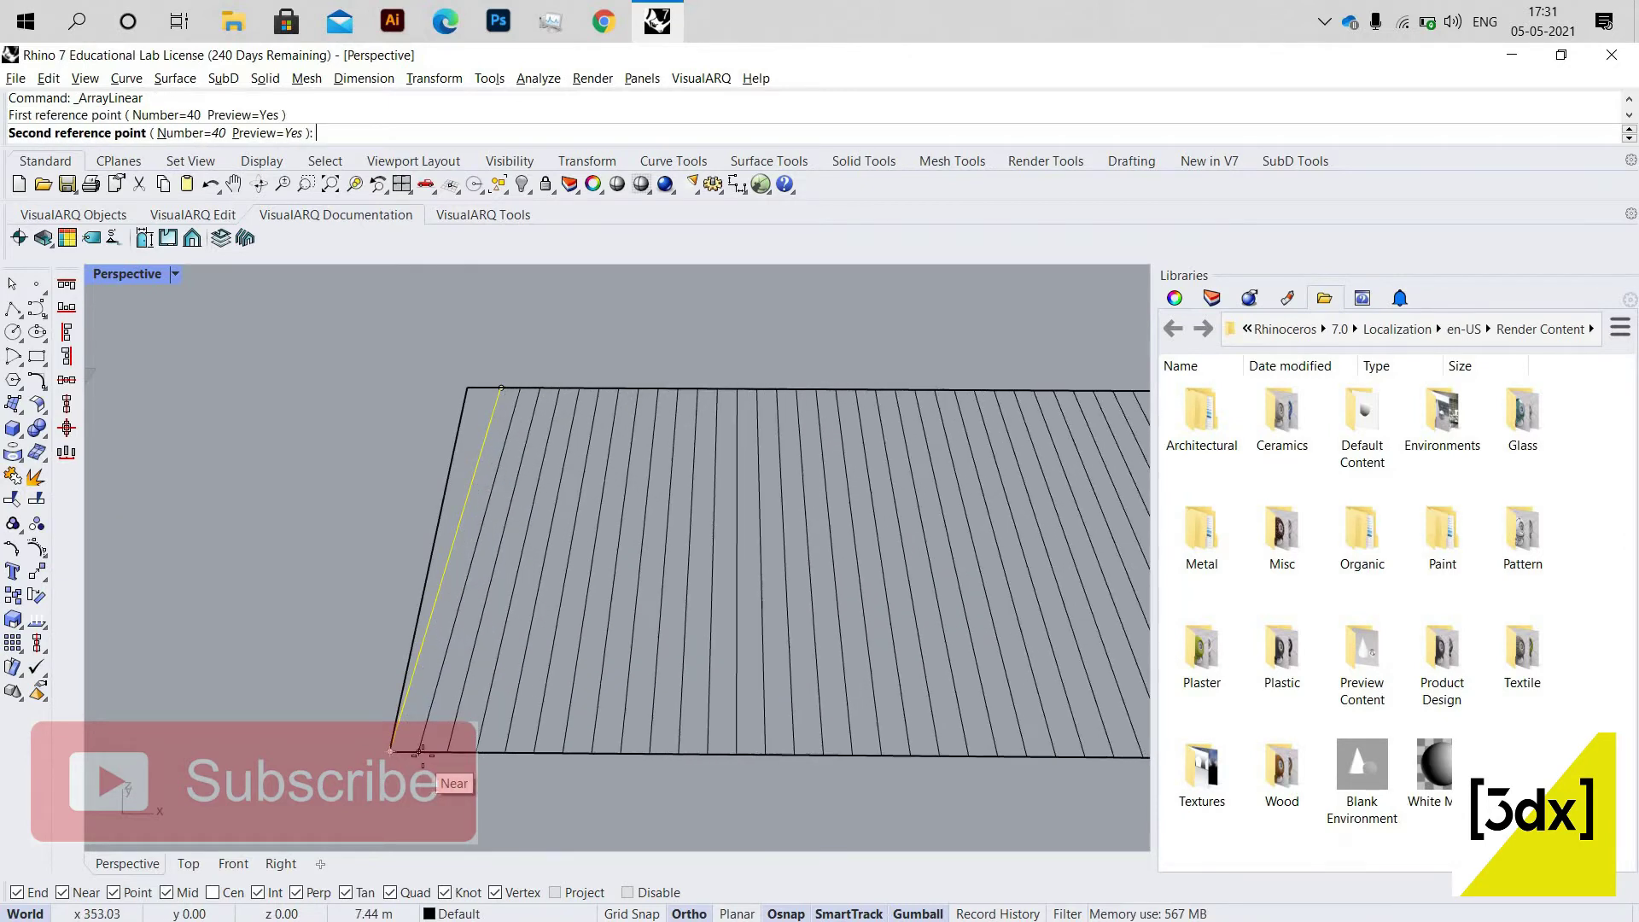
left_click(421, 753)
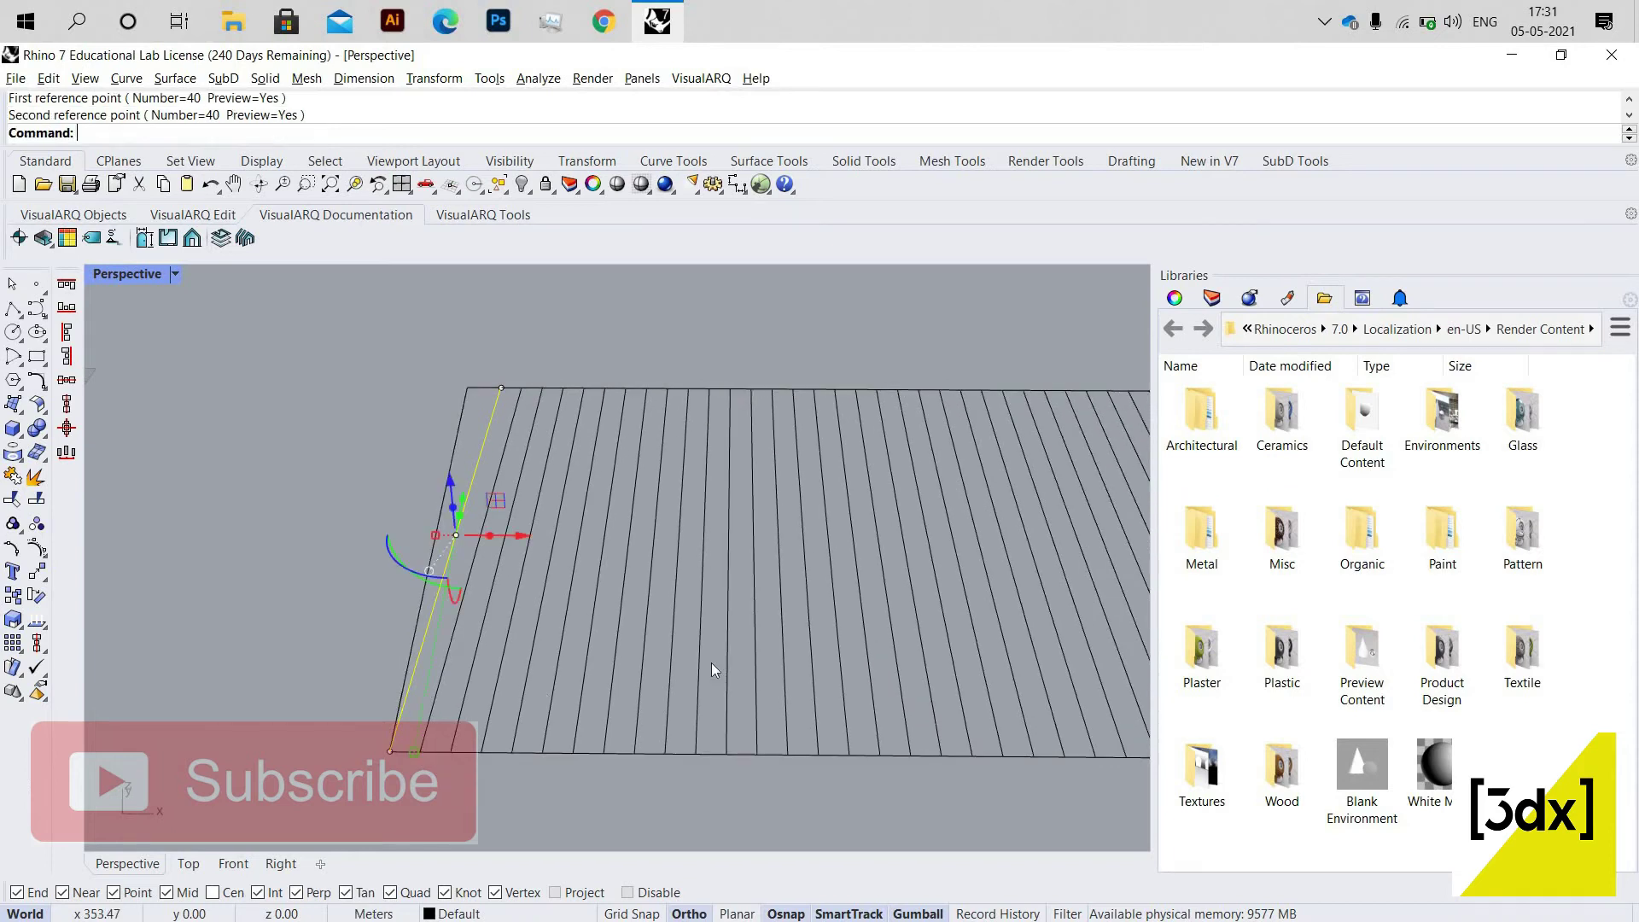
Delete the five surplus array lines lying beyond the rectangle's right edge.
scroll(329, 676, "down", 5)
left_click(965, 588)
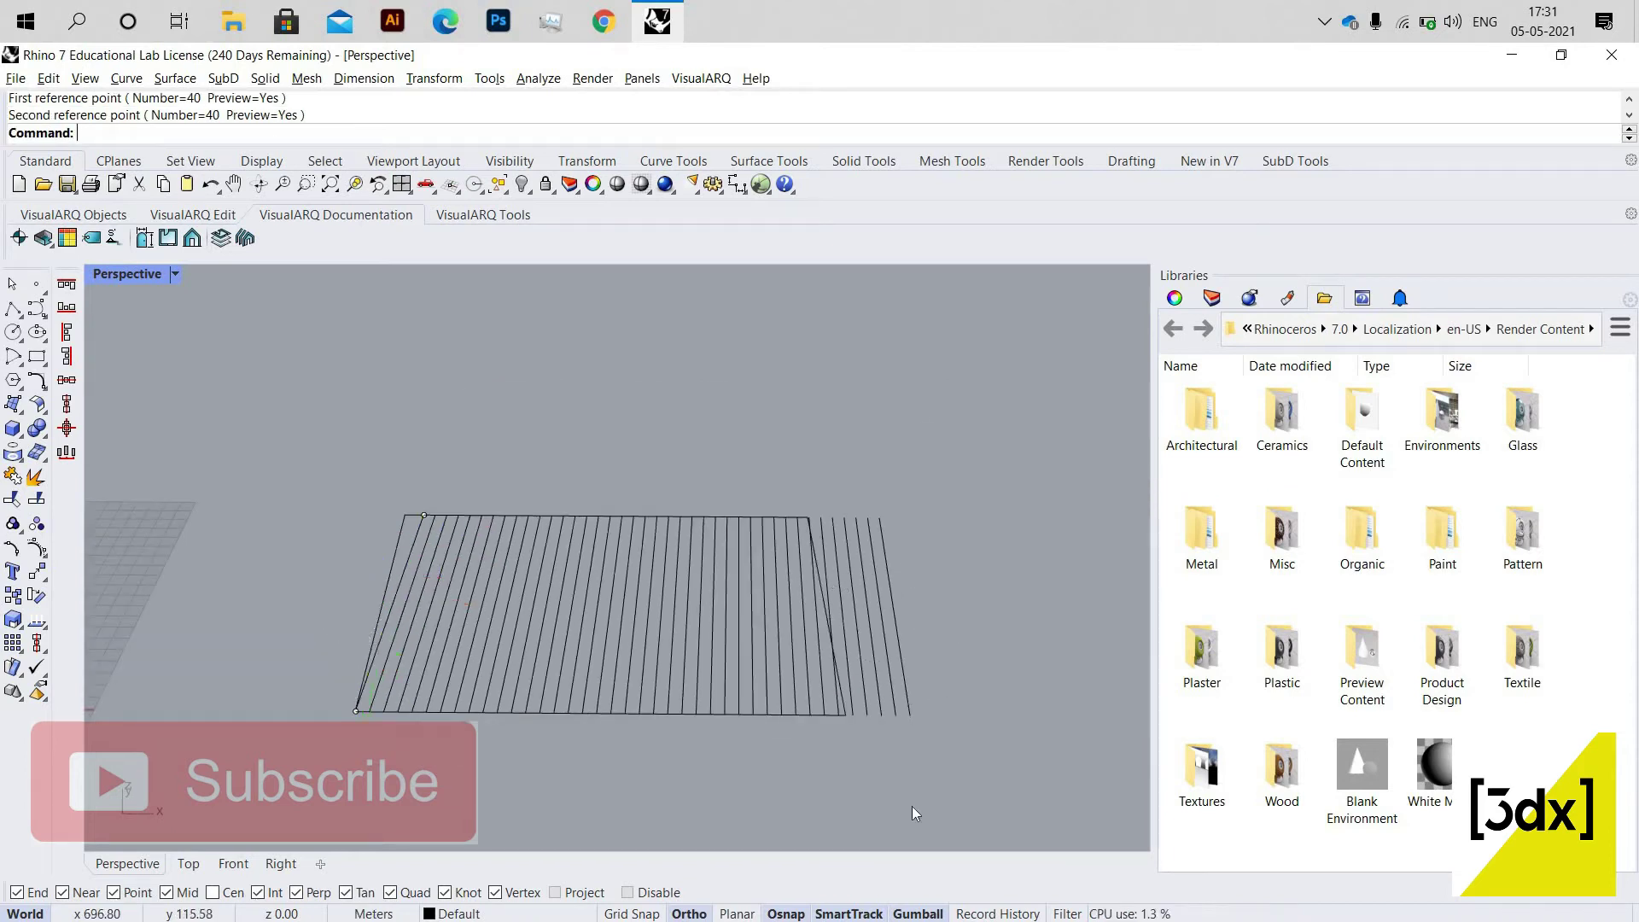
scroll(969, 588, "up", 2)
left_click_drag(934, 768, 811, 686)
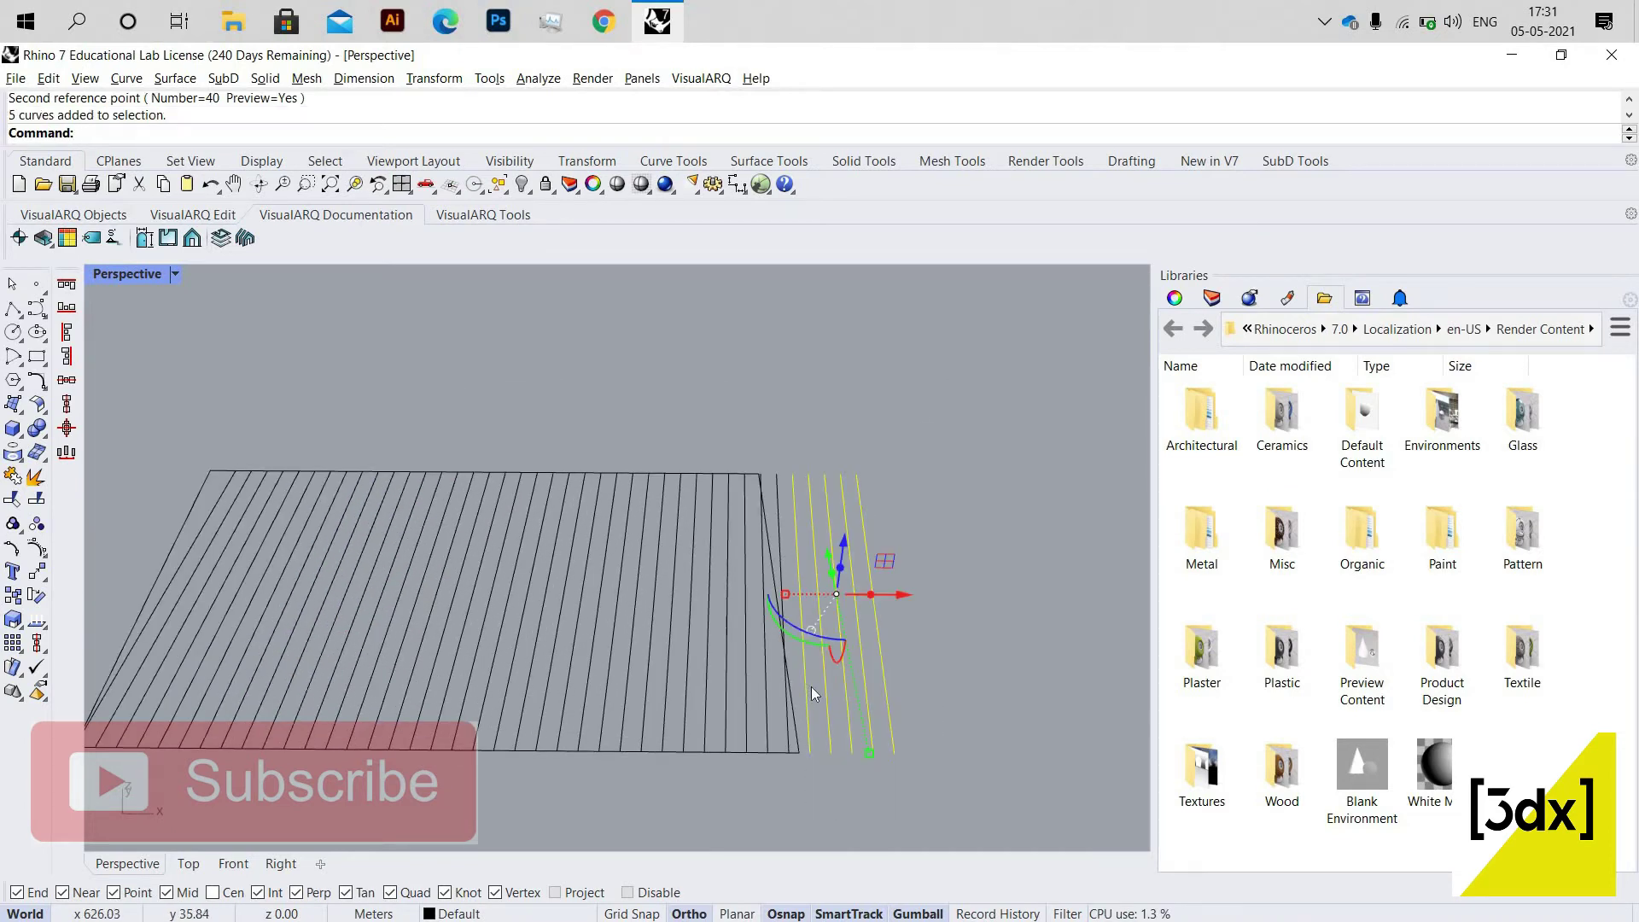
key("Delete")
Copy the first slanted line twice past the rectangle's left edge at the array spacing, and delete the misplaced extra copy.
right_click_drag(482, 704, 464, 753)
scroll(423, 664, "up", 4)
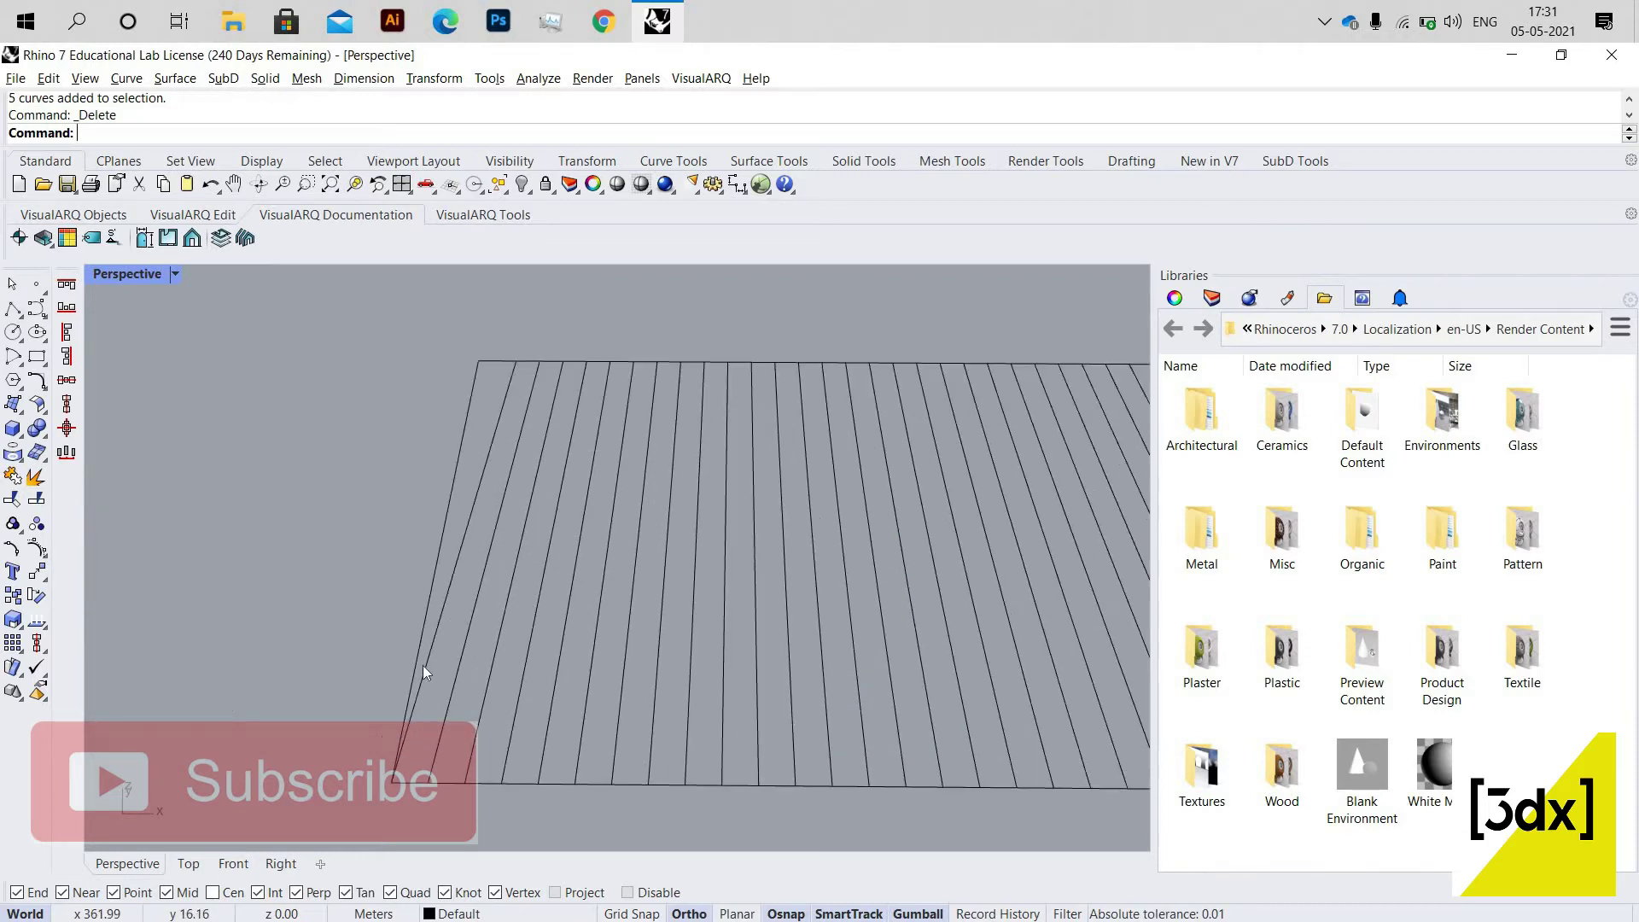
left_click(423, 689)
type("copy")
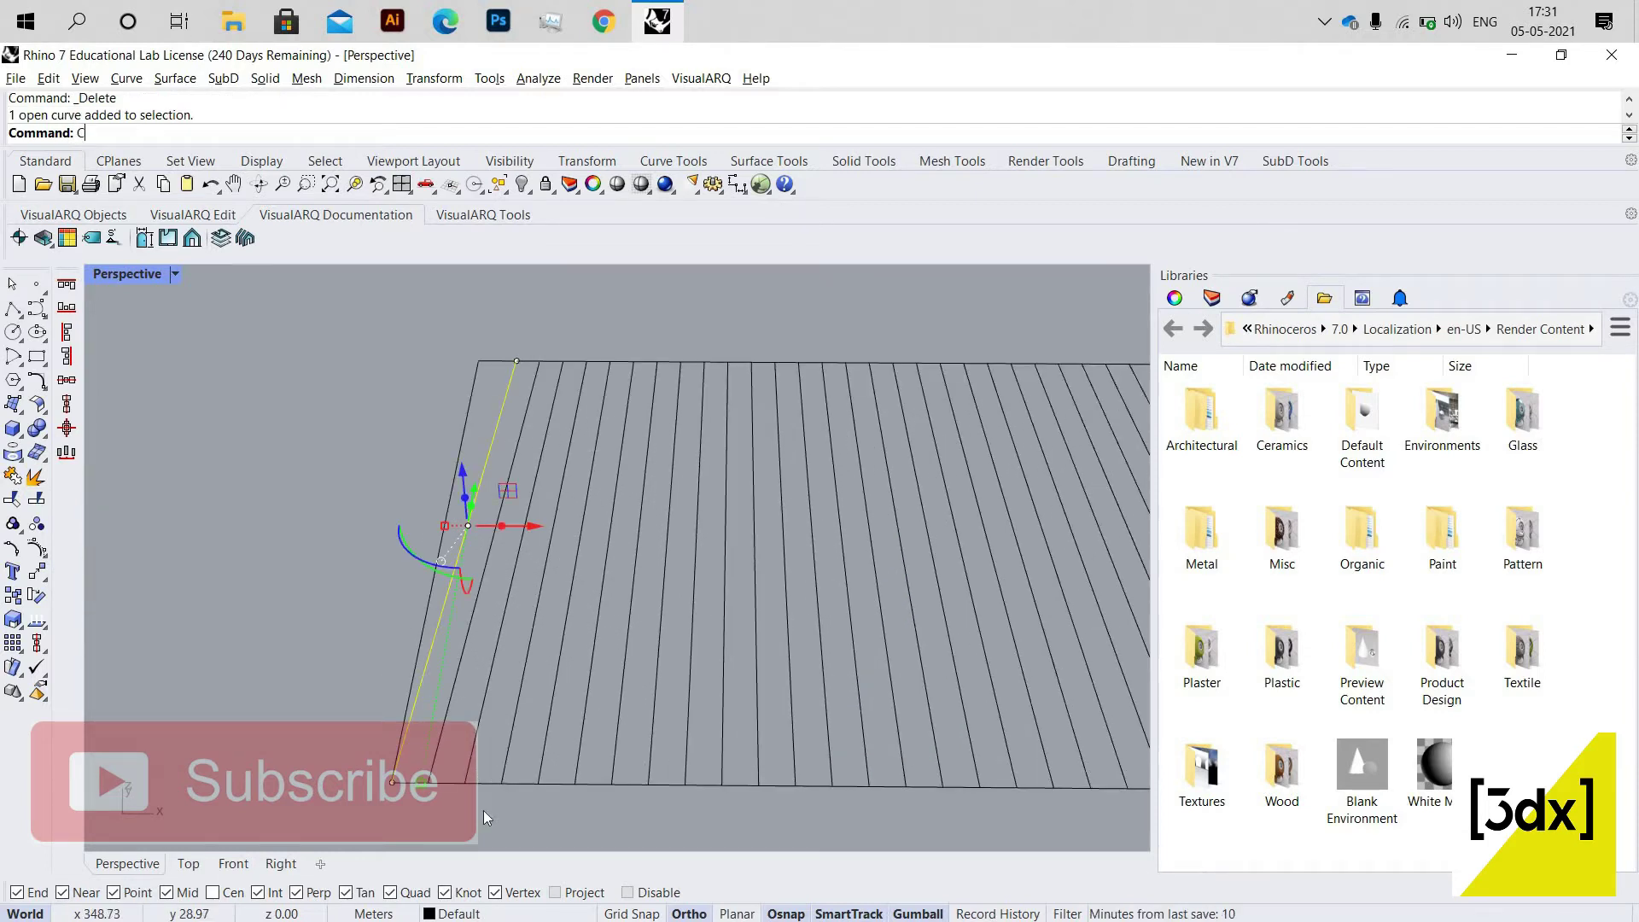
key("Return")
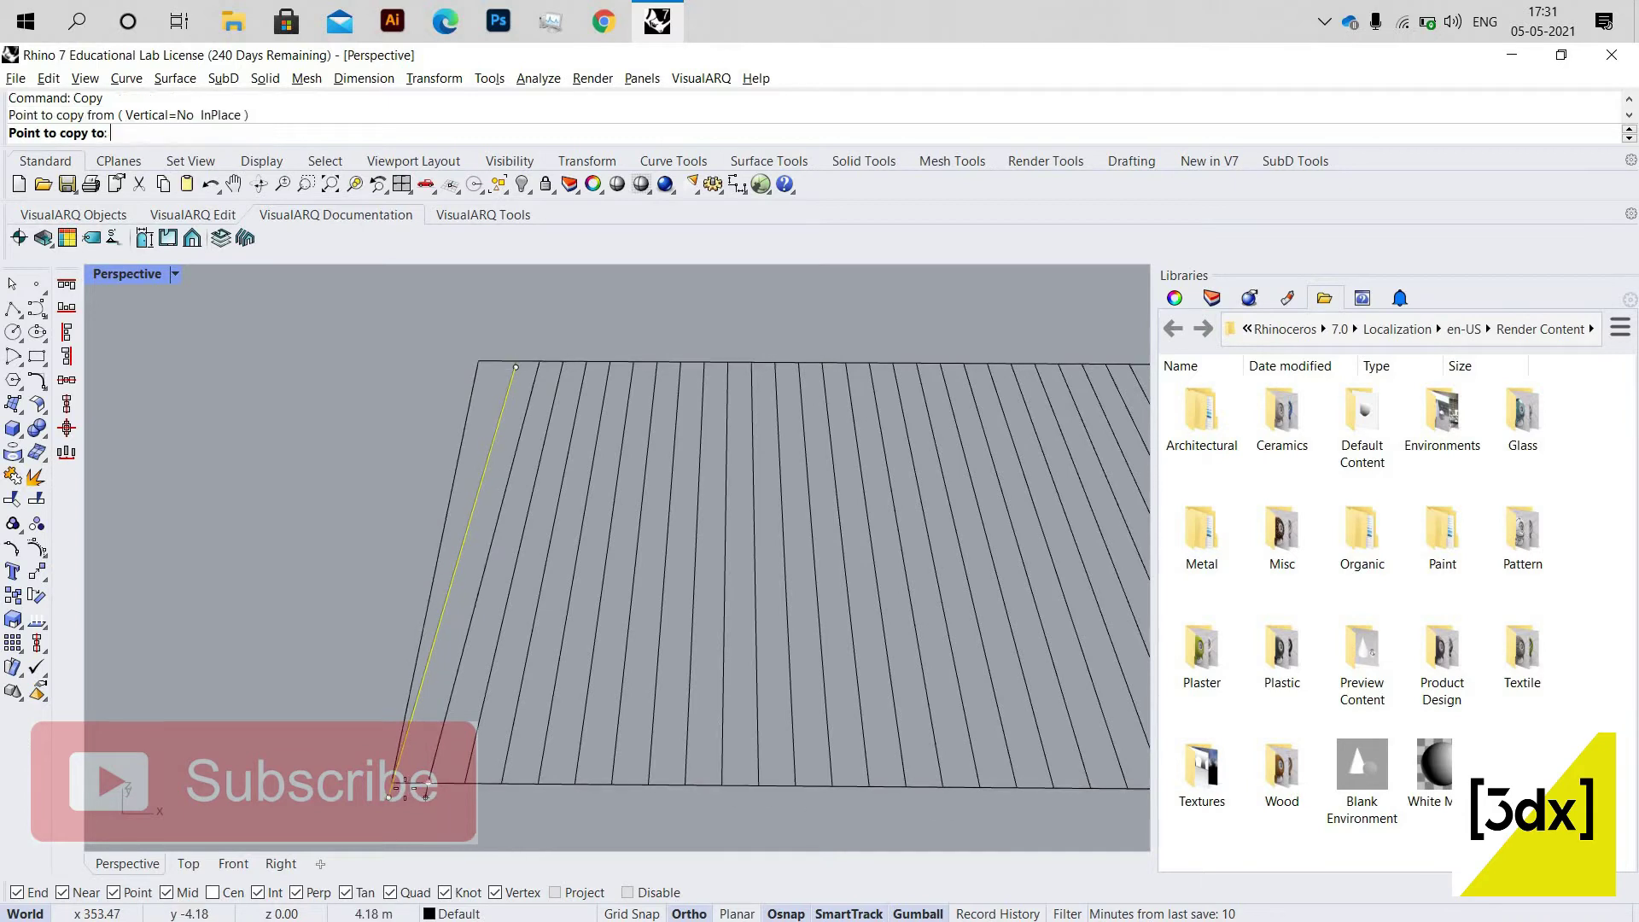
left_click(427, 783)
left_click(378, 782)
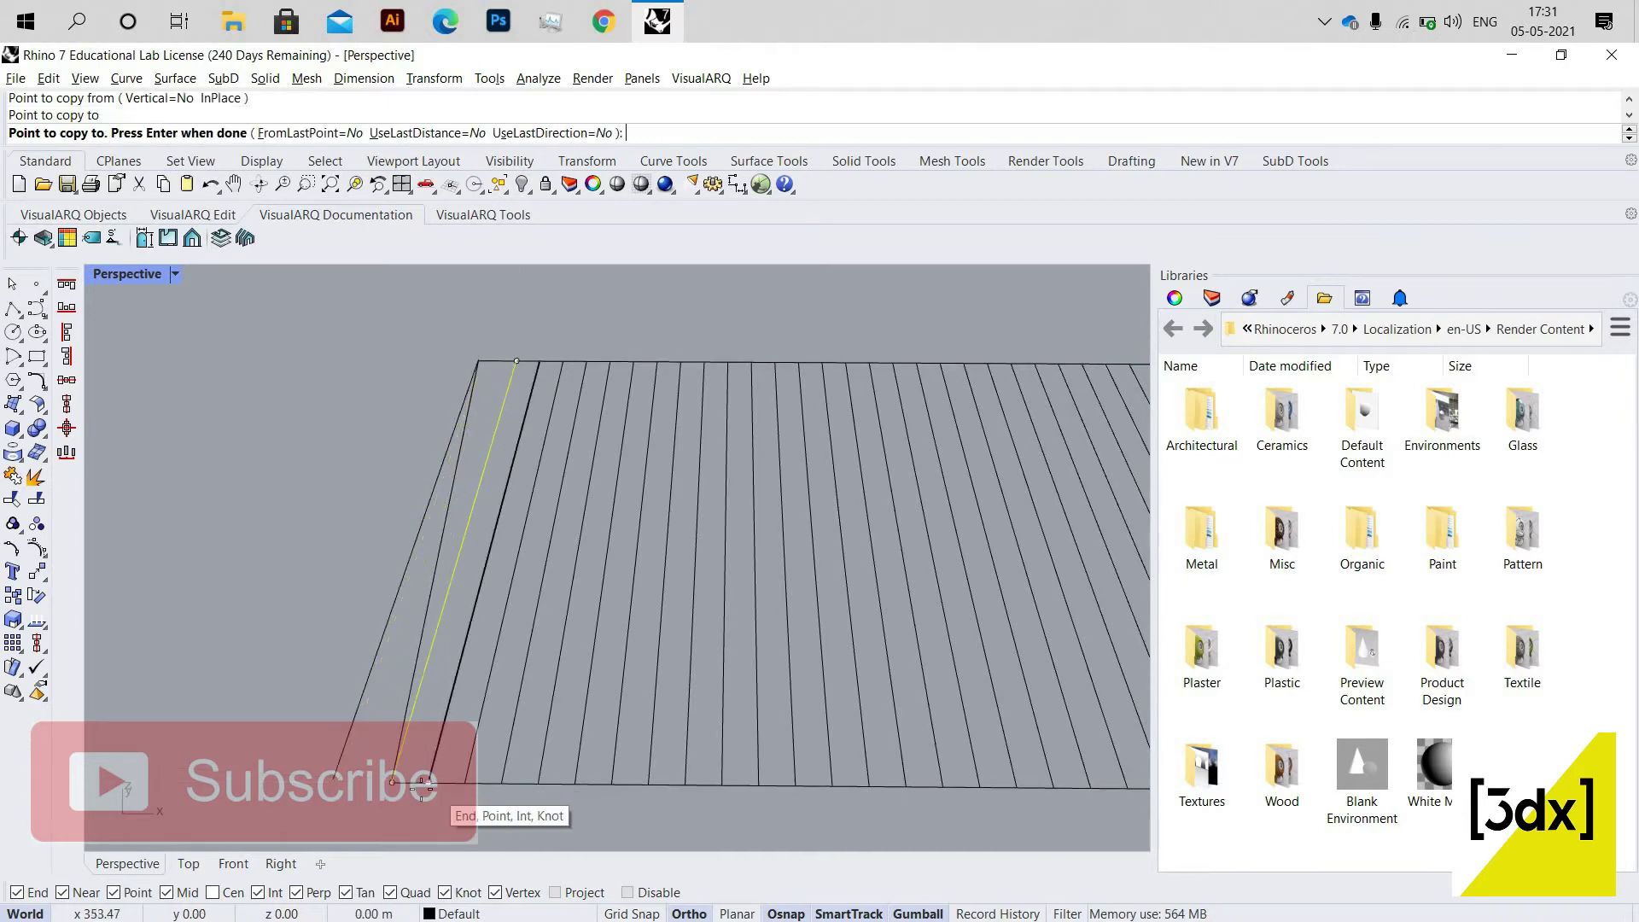
key("ctrl+z")
scroll(392, 783, "up", 1)
scroll(393, 782, "up", 3)
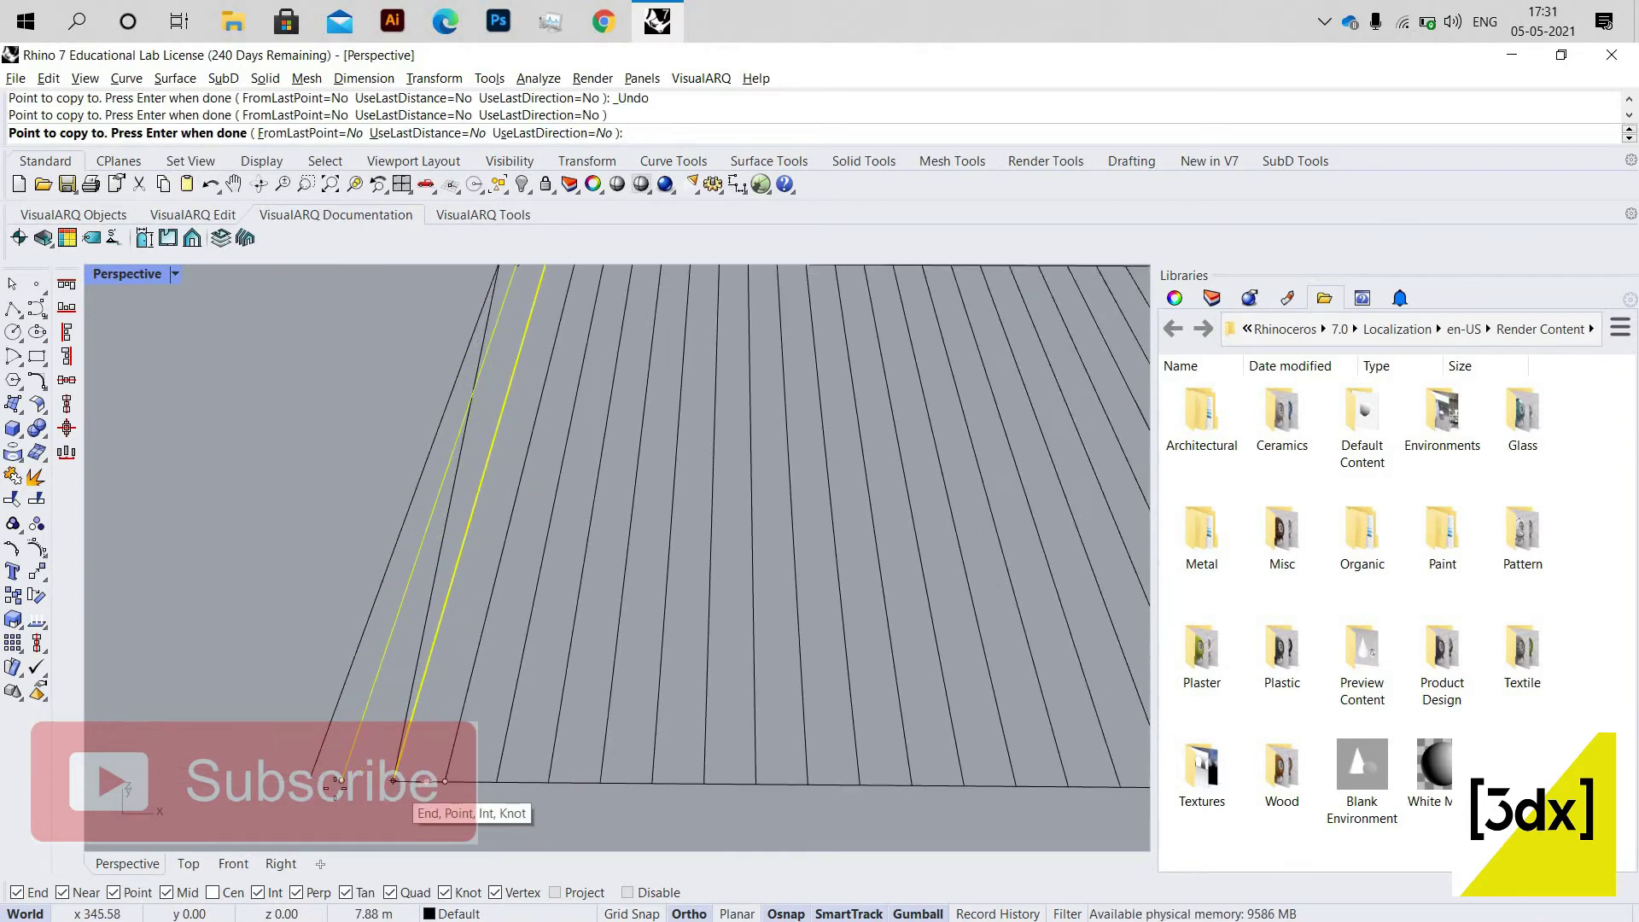
left_click(341, 782)
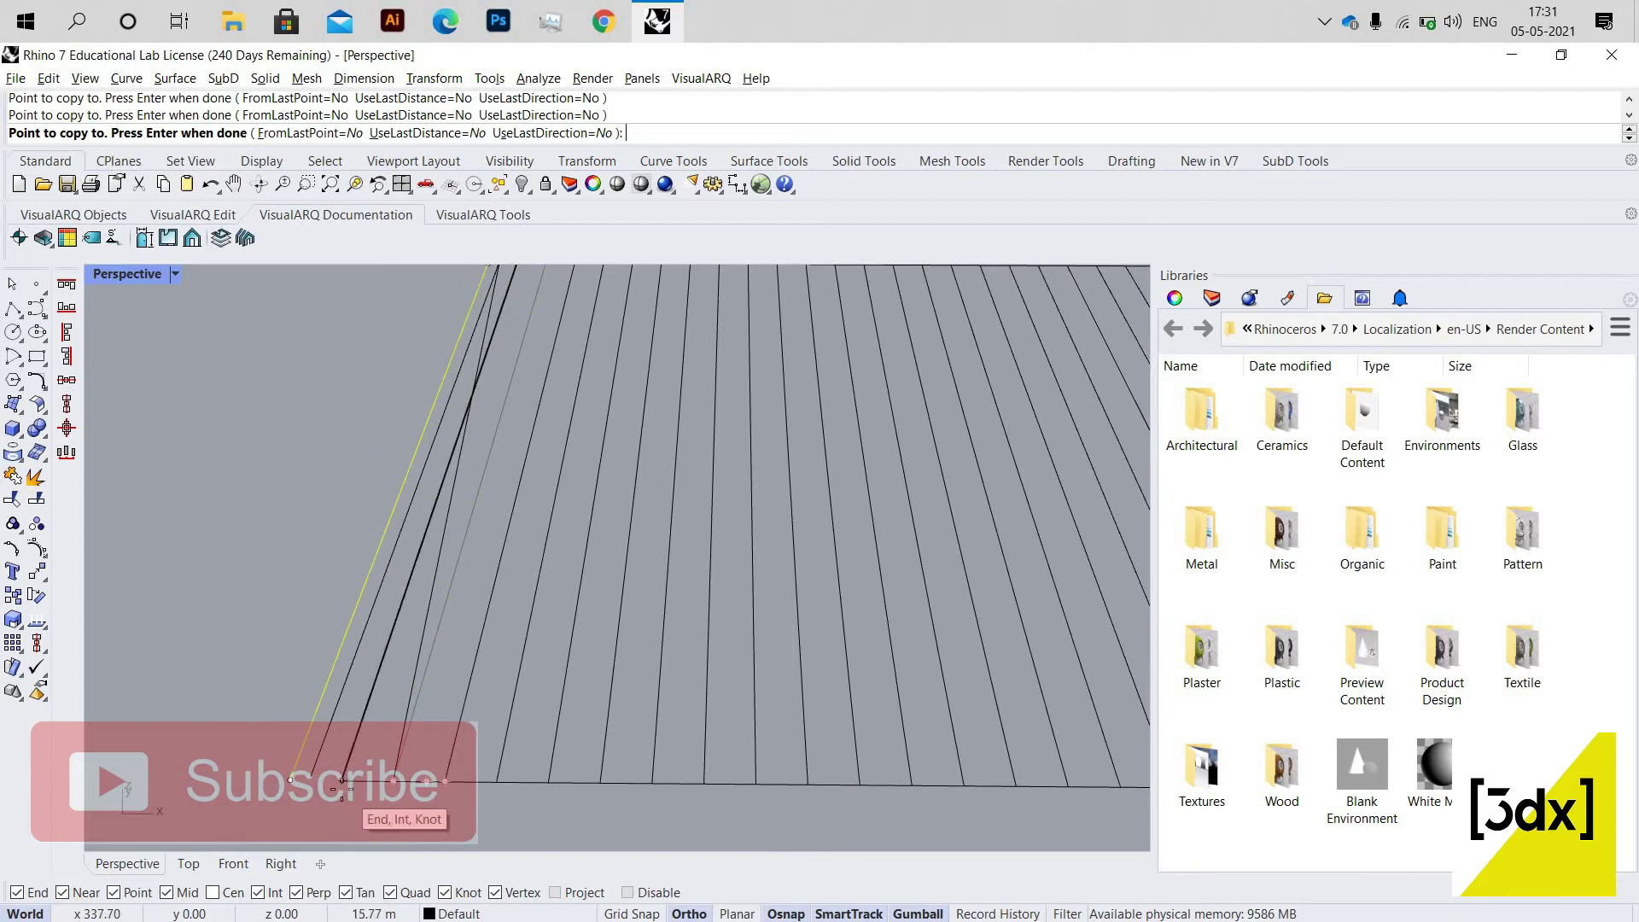
key("Return")
left_click(325, 744)
key("Delete")
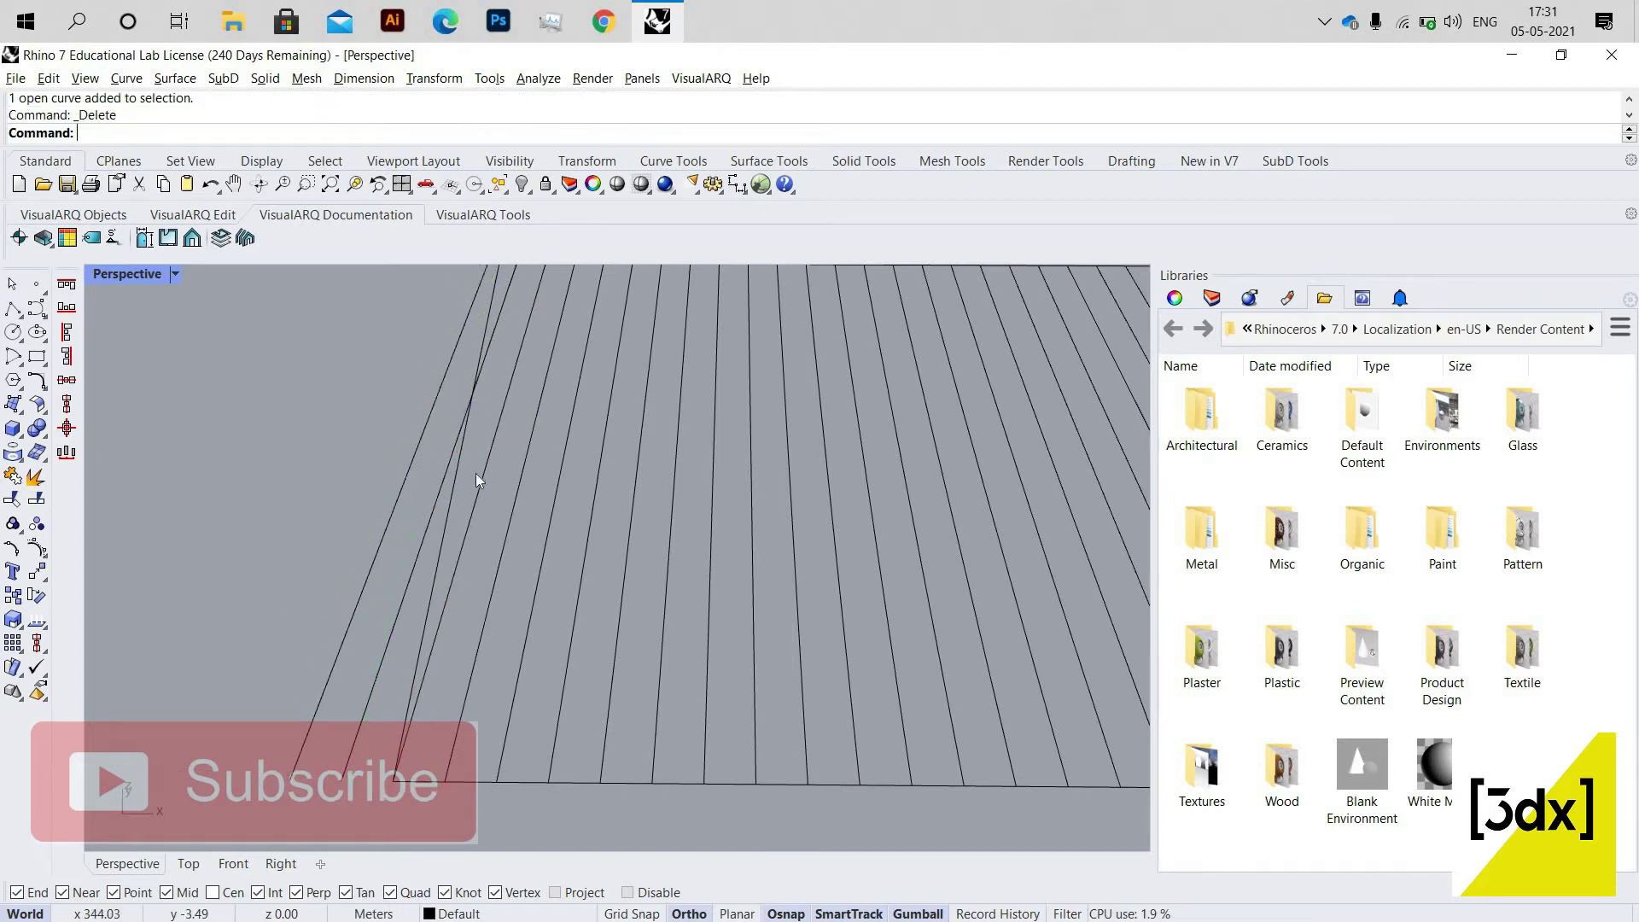
Use all flat curves as cutting objects in Trim and cut away the slanted-line portion outside the rectangle's left edge.
scroll(465, 466, "down", 3)
scroll(451, 485, "down", 3)
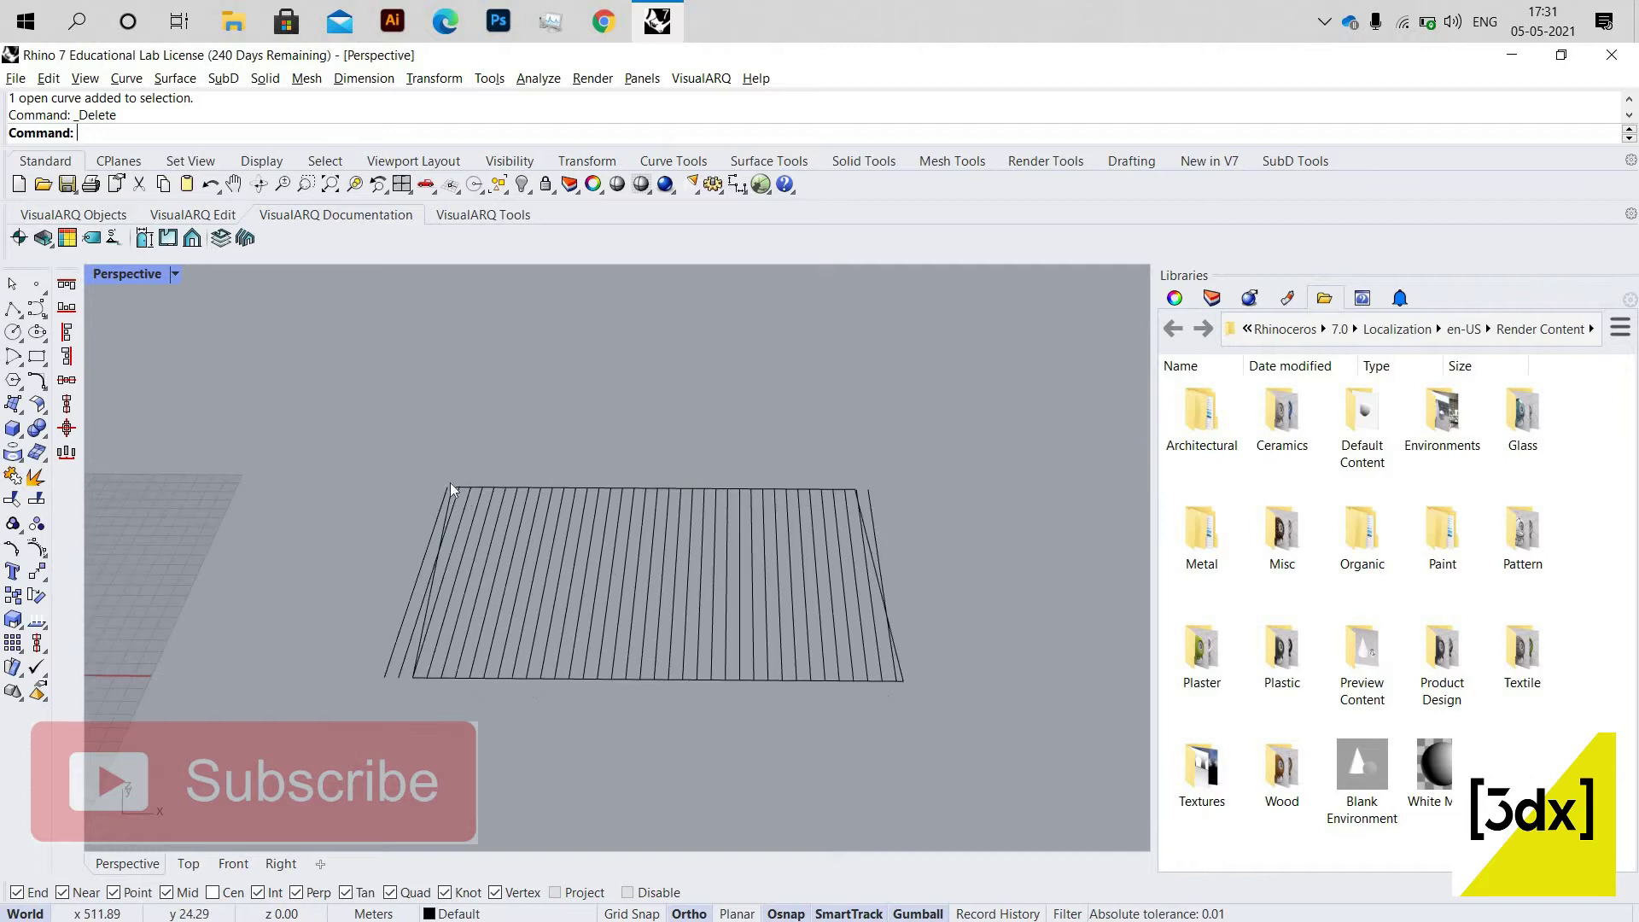
left_click(443, 505)
scroll(442, 507, "up", 5)
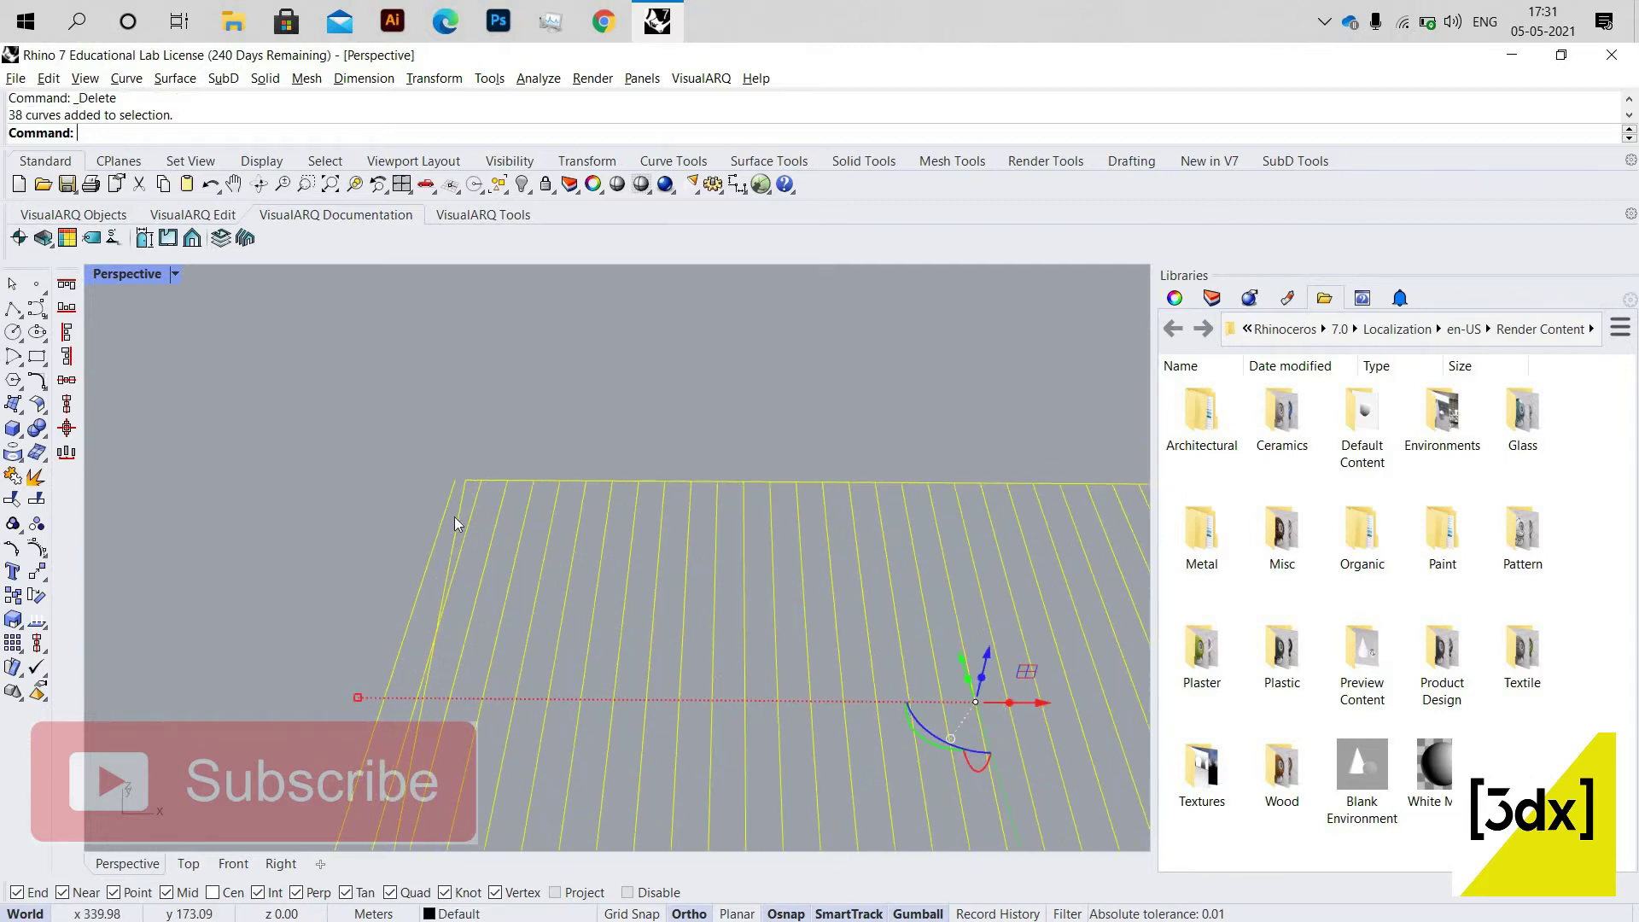
type("TriangulateMesh")
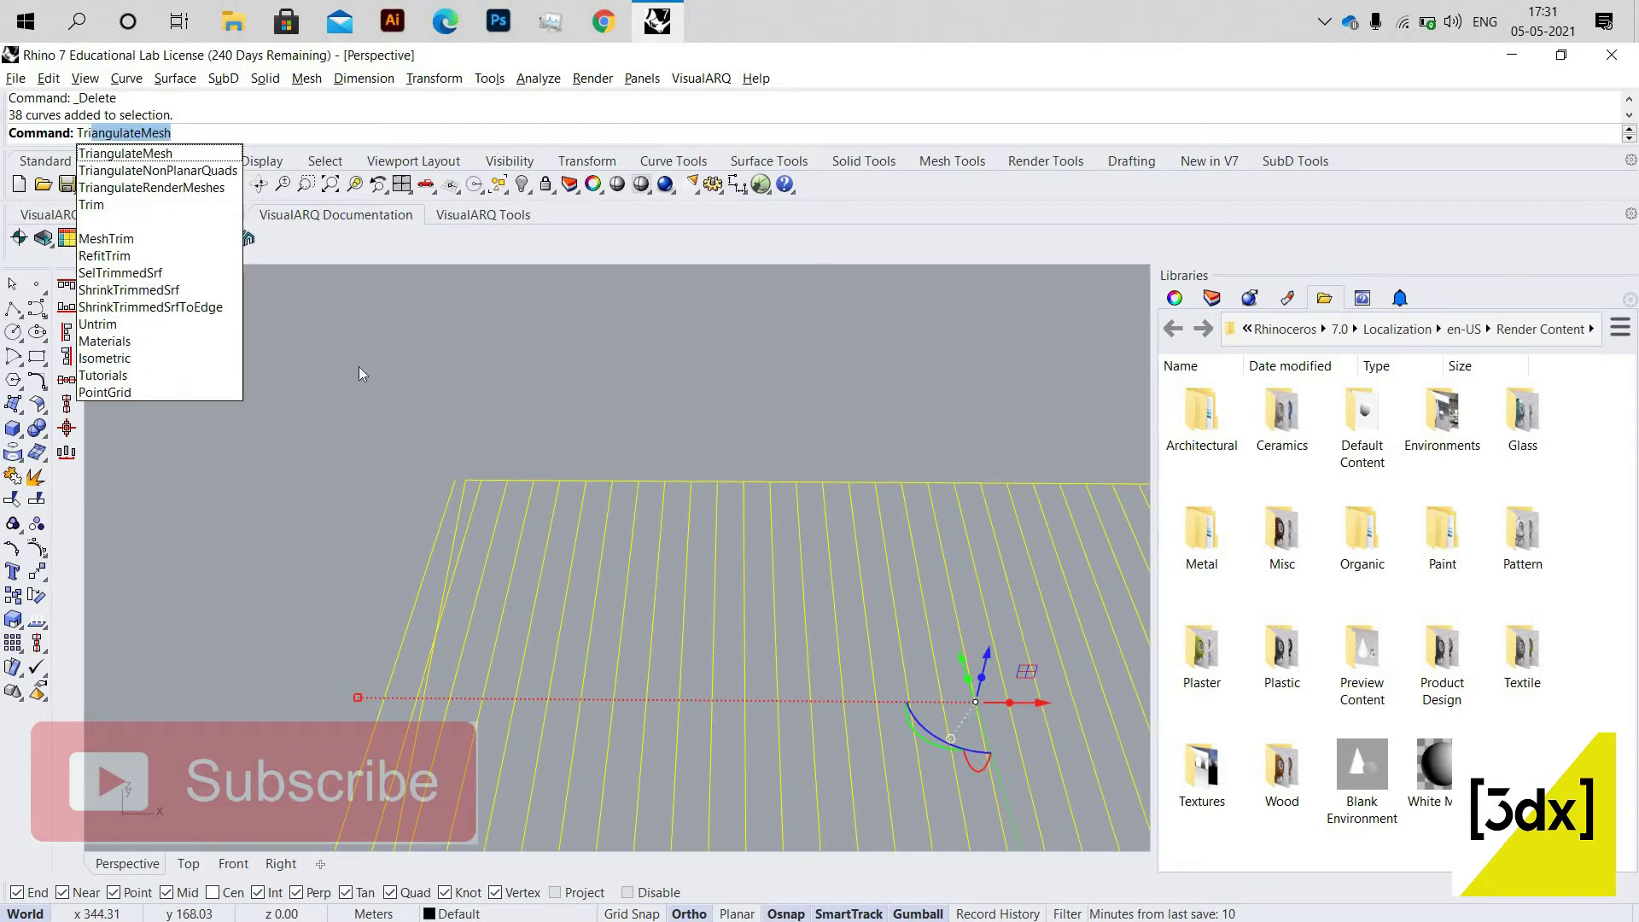
left_click(154, 203)
scroll(483, 543, "down", 5)
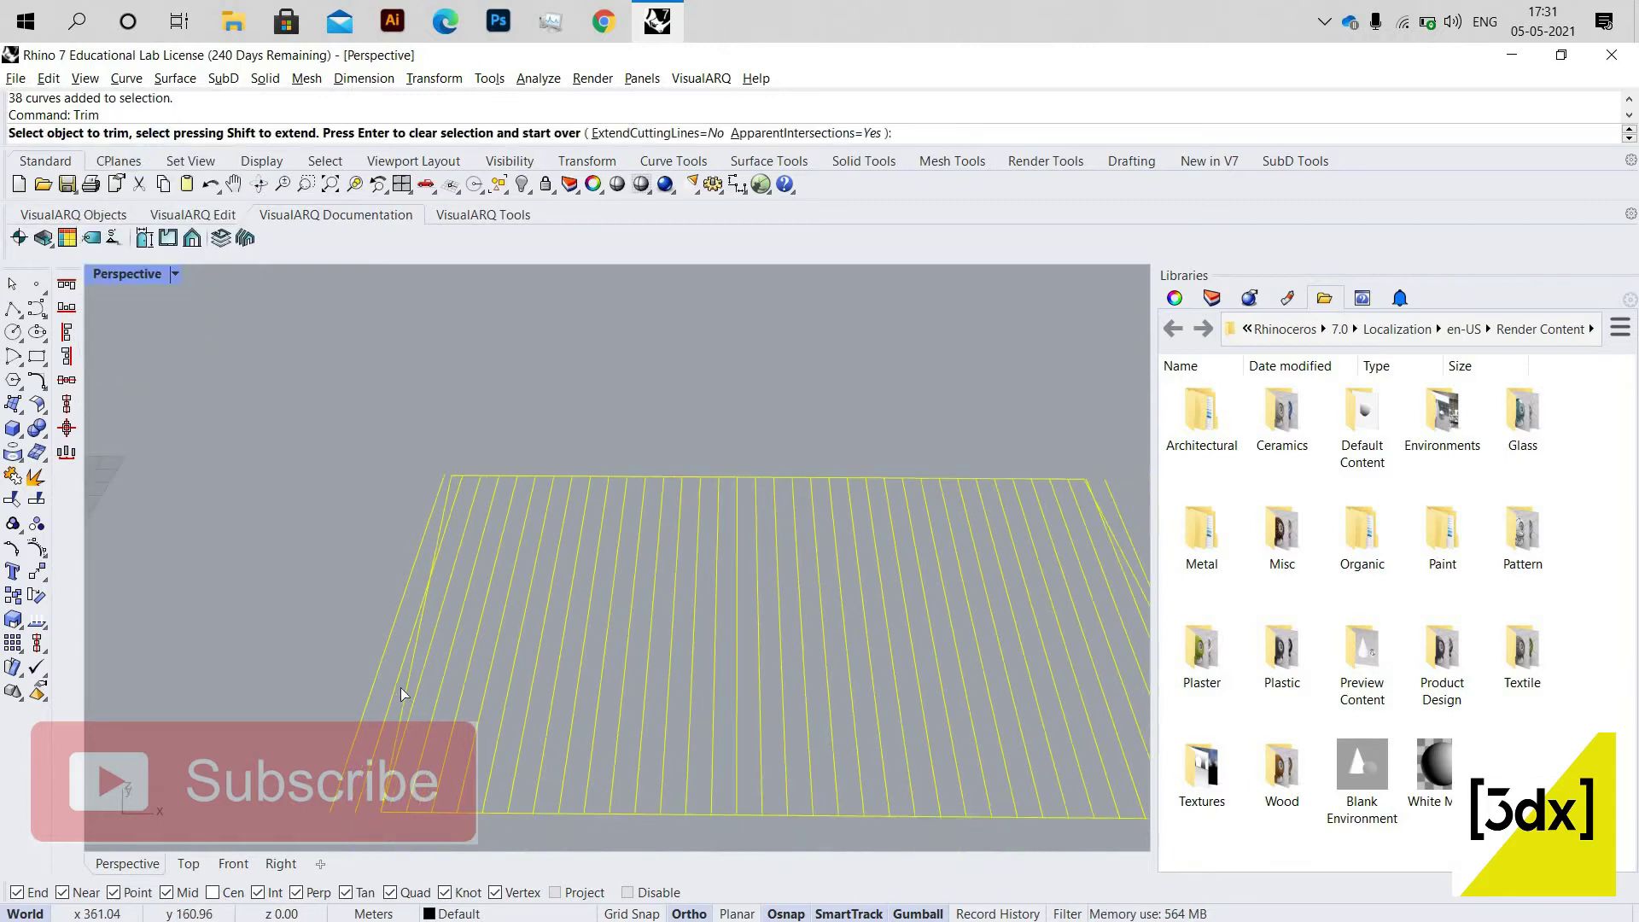
scroll(401, 688, "up", 4)
left_click(403, 694)
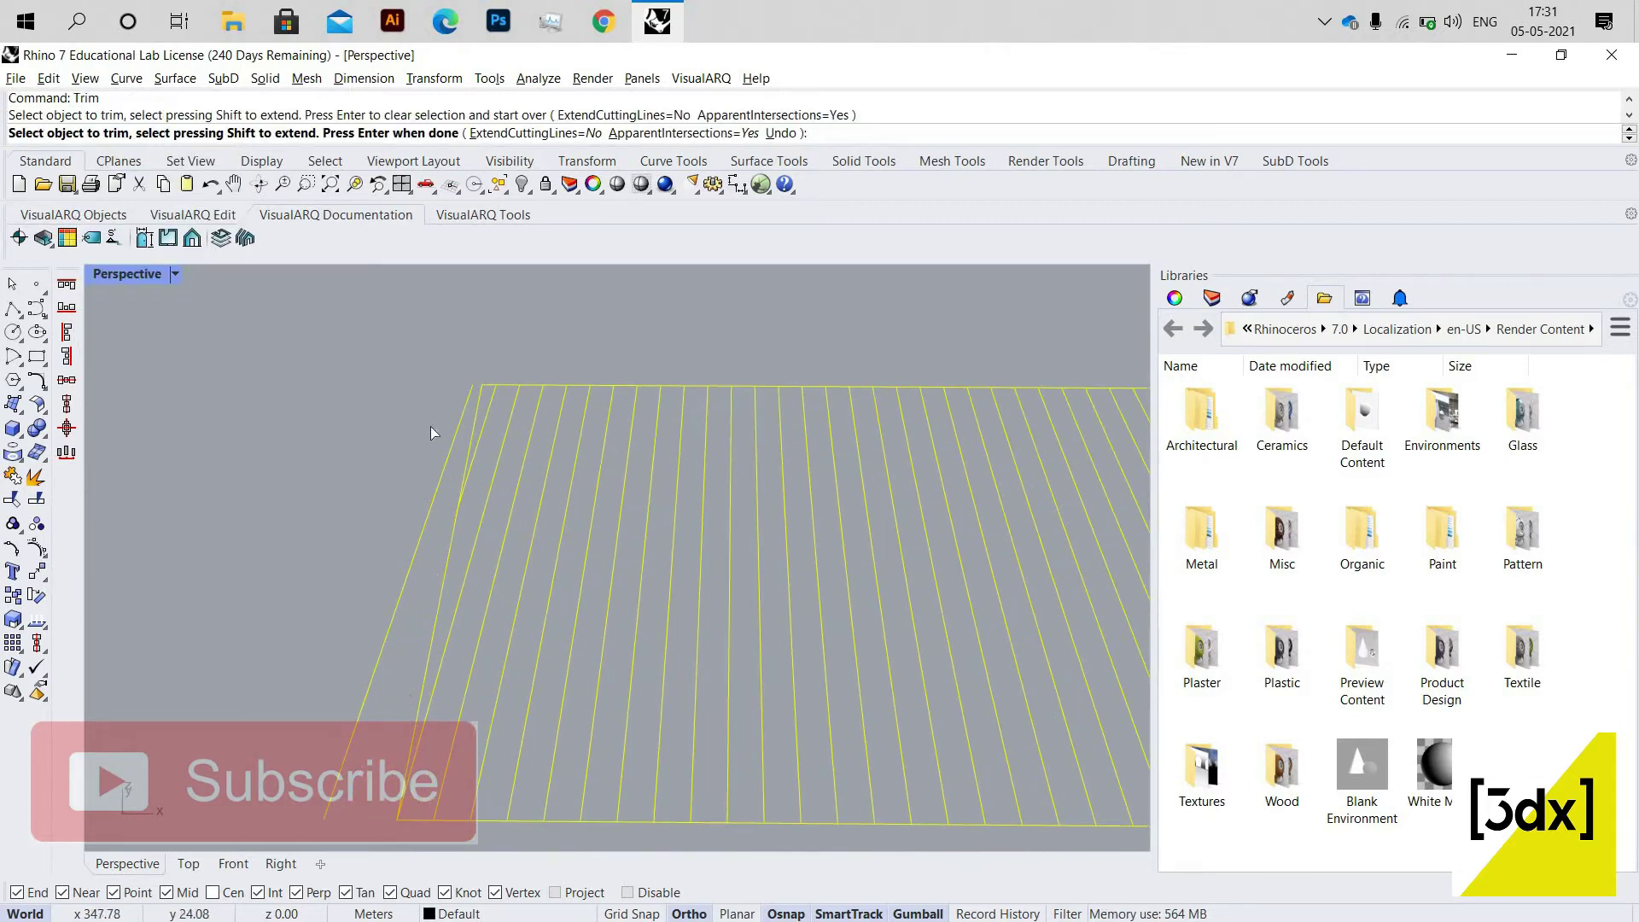
Trim off the slanted-line portion protruding beyond the rectangle's right edge and finish trimming.
scroll(980, 476, "down", 3)
scroll(794, 522, "up", 3)
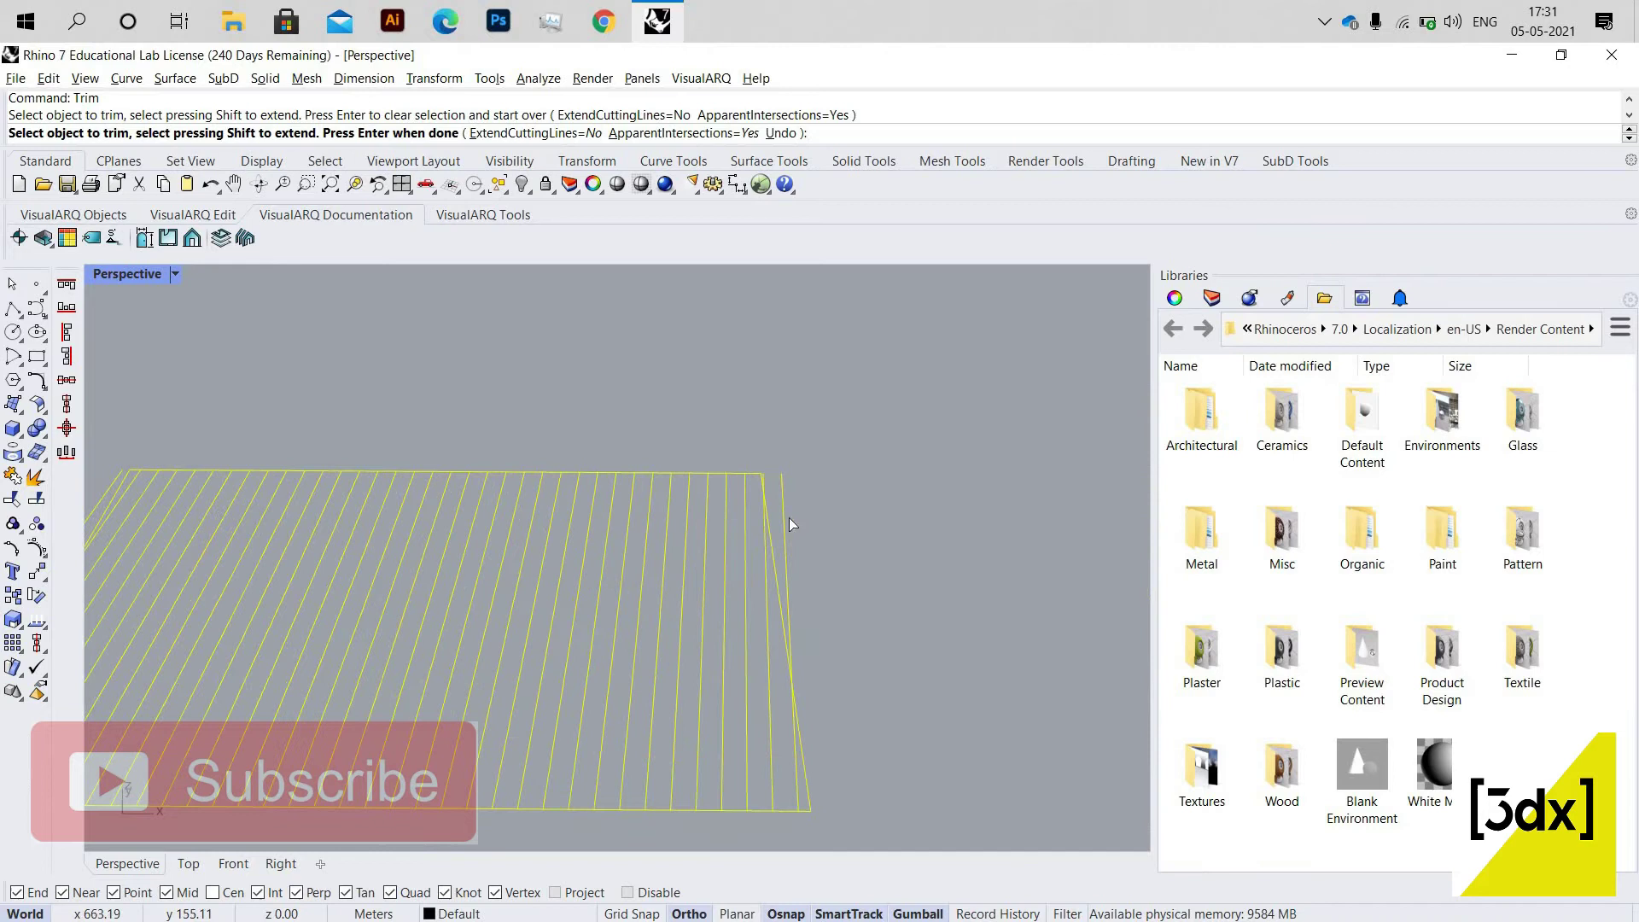
scroll(765, 494, "up", 6)
left_click(760, 501)
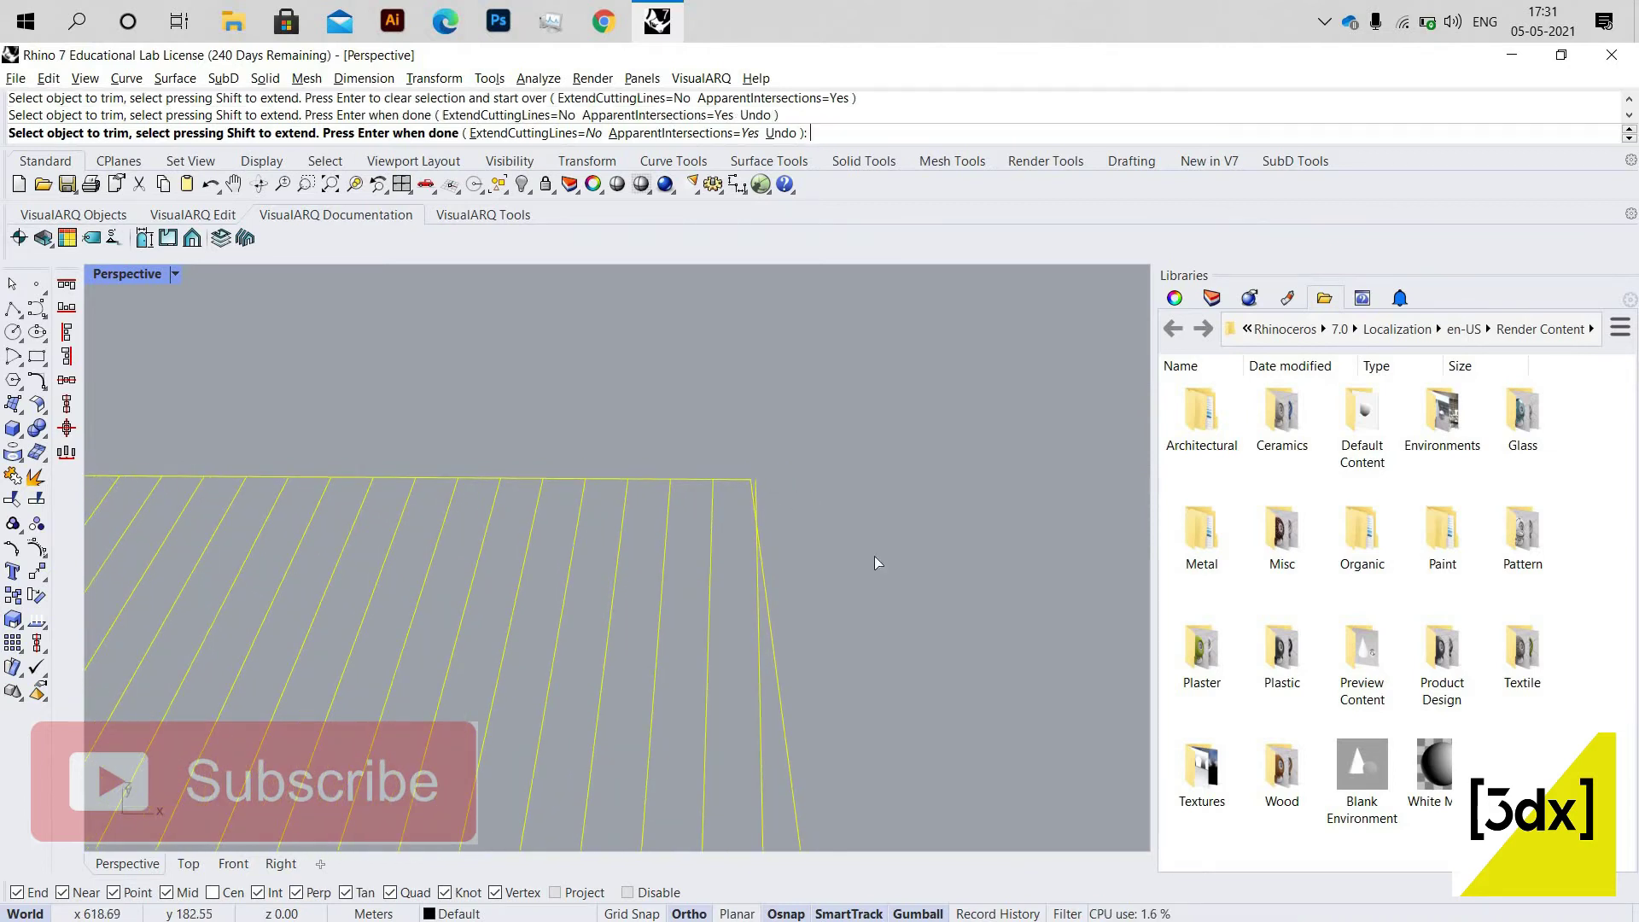
scroll(890, 560, "down", 5)
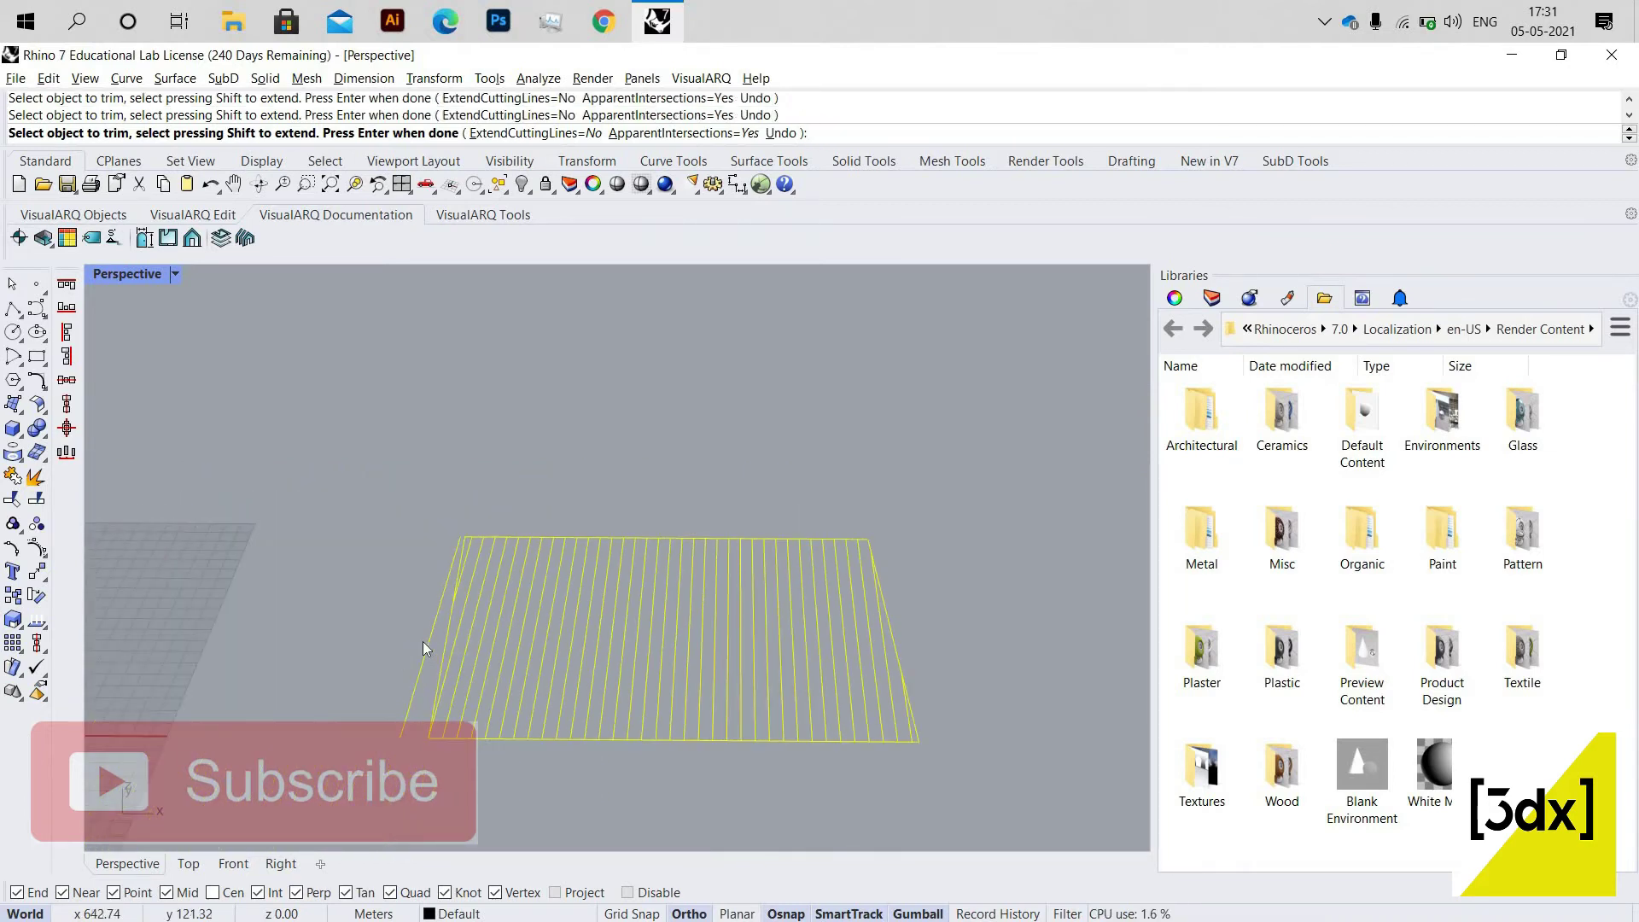
key("Return")
Delete the leftover slanted line outside the rectangle's left edge.
scroll(444, 654, "up", 2)
left_click(437, 640)
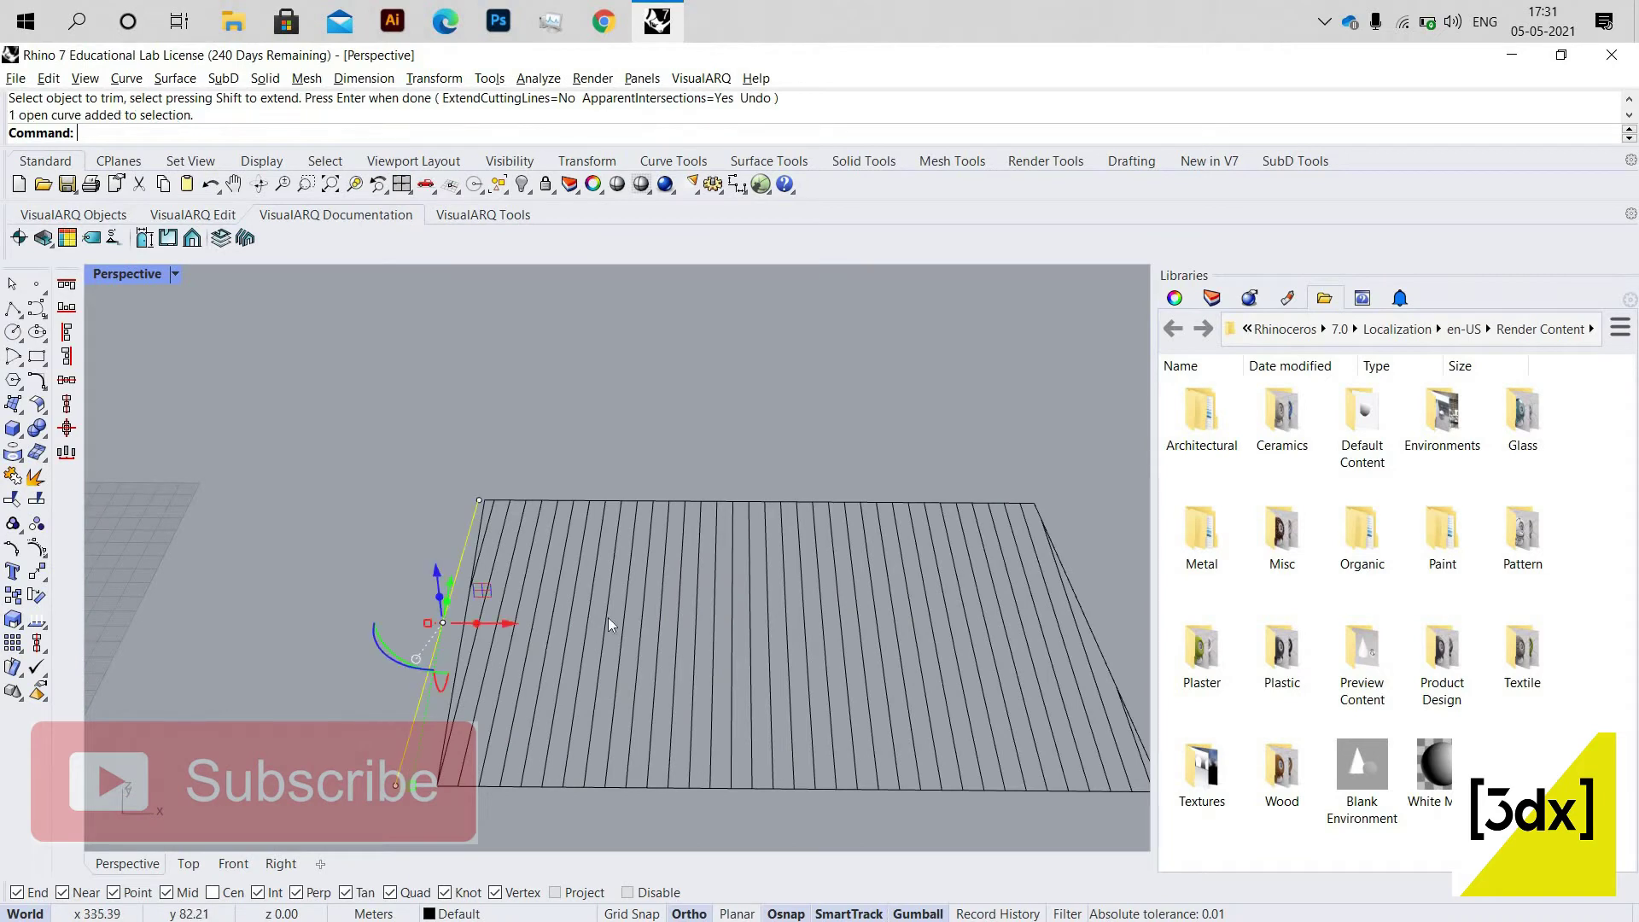
key("Delete")
Pipe all the slanted lines with a radius of 1.00 and no caps, leaving out the boundary rectangle.
scroll(410, 512, "down", 2)
left_click_drag(381, 497, 939, 719)
scroll(916, 712, "up", 2)
left_click(922, 710, "ctrl")
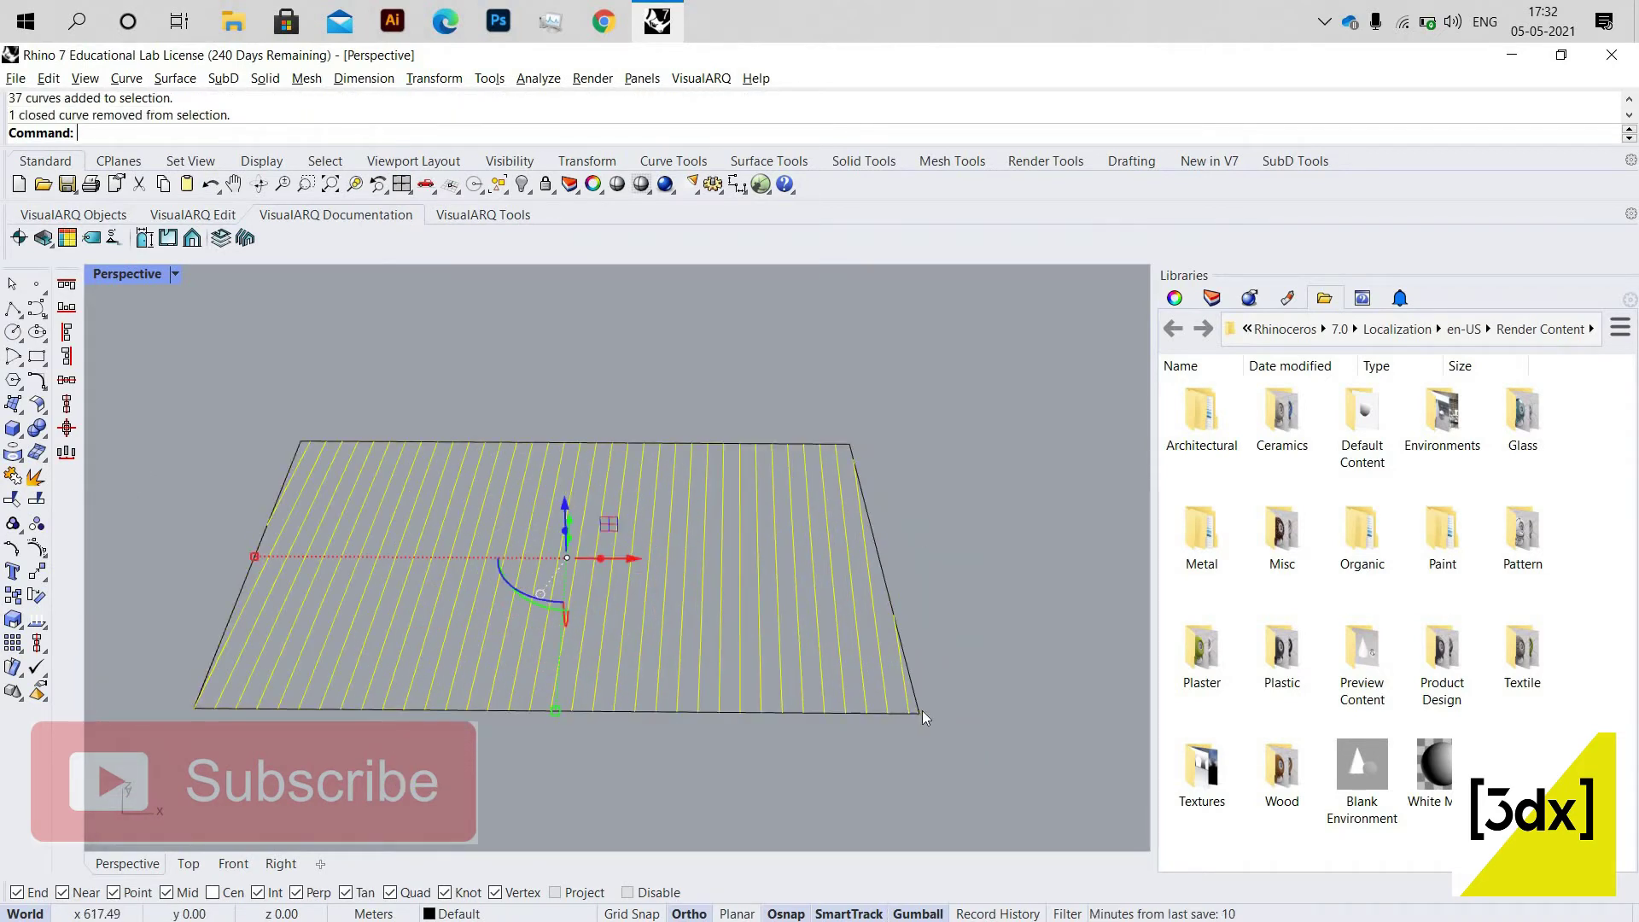
type("Pipe")
key("Return")
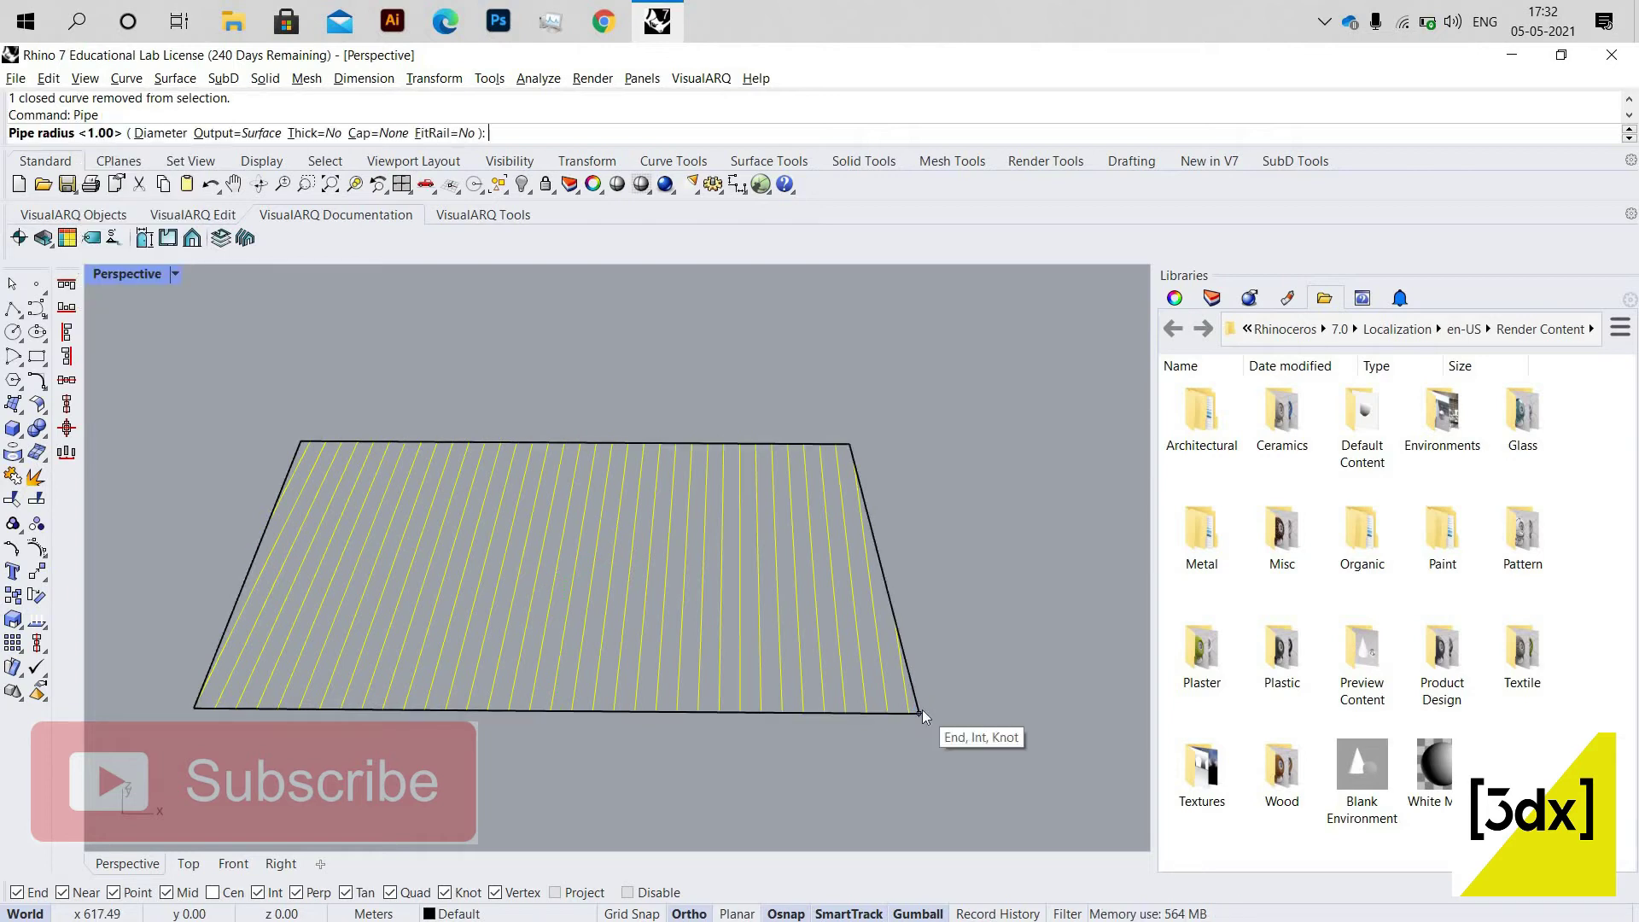
key("Return")
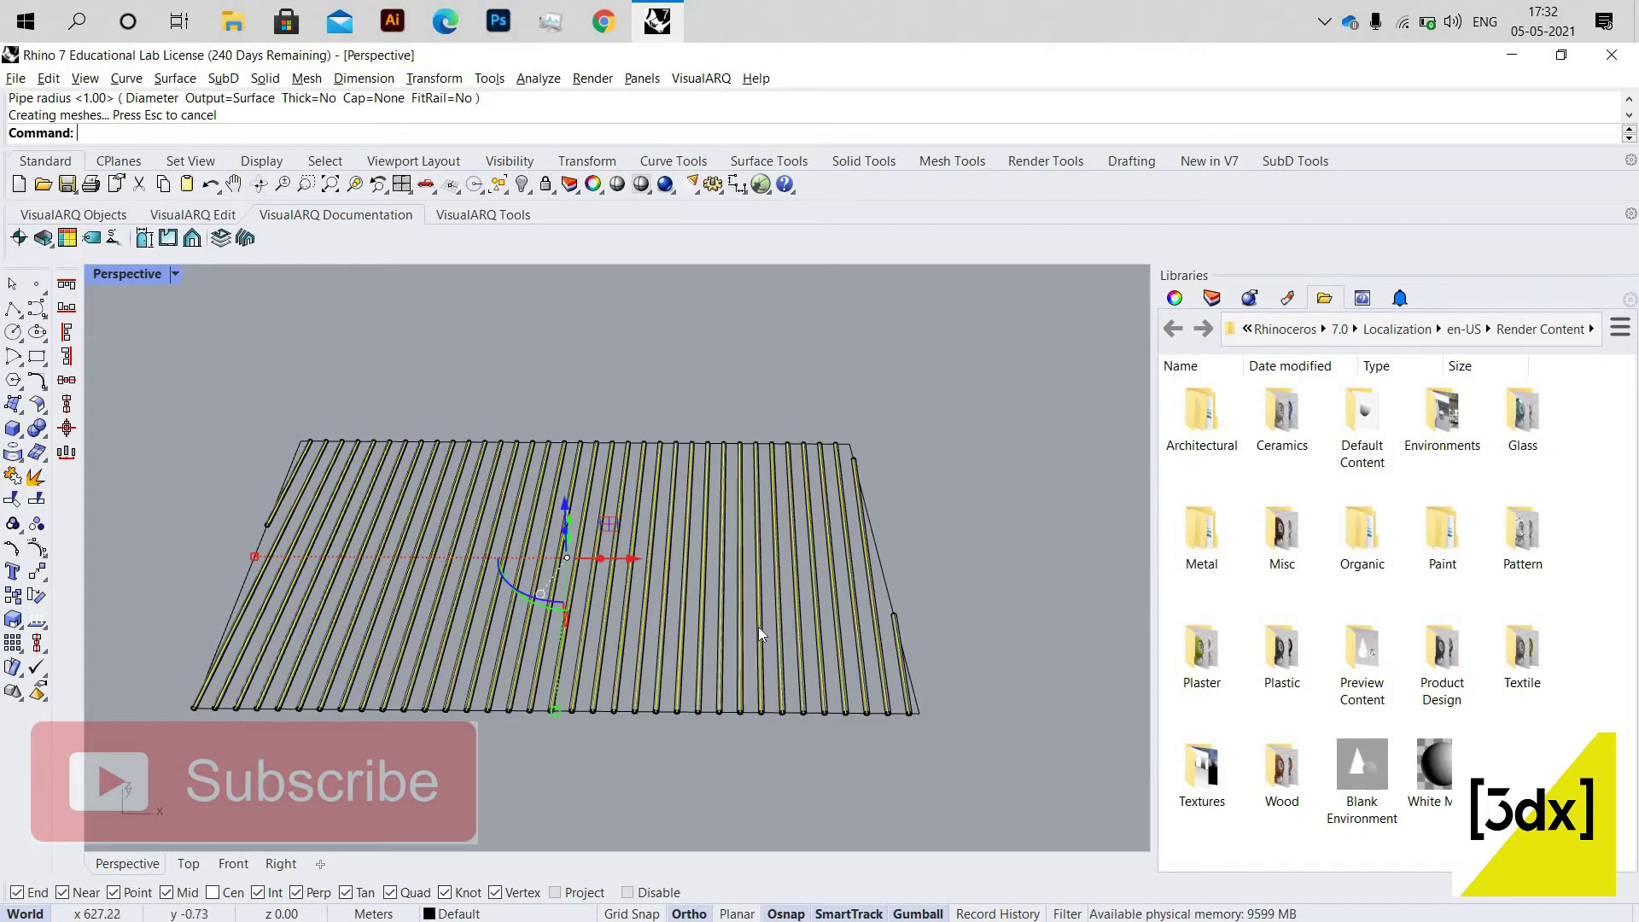
Delete the piped source lines, inspect the pipes near the lower-right corner, and undo both the deletion and the pipes.
key("Delete")
scroll(922, 731, "up", 2)
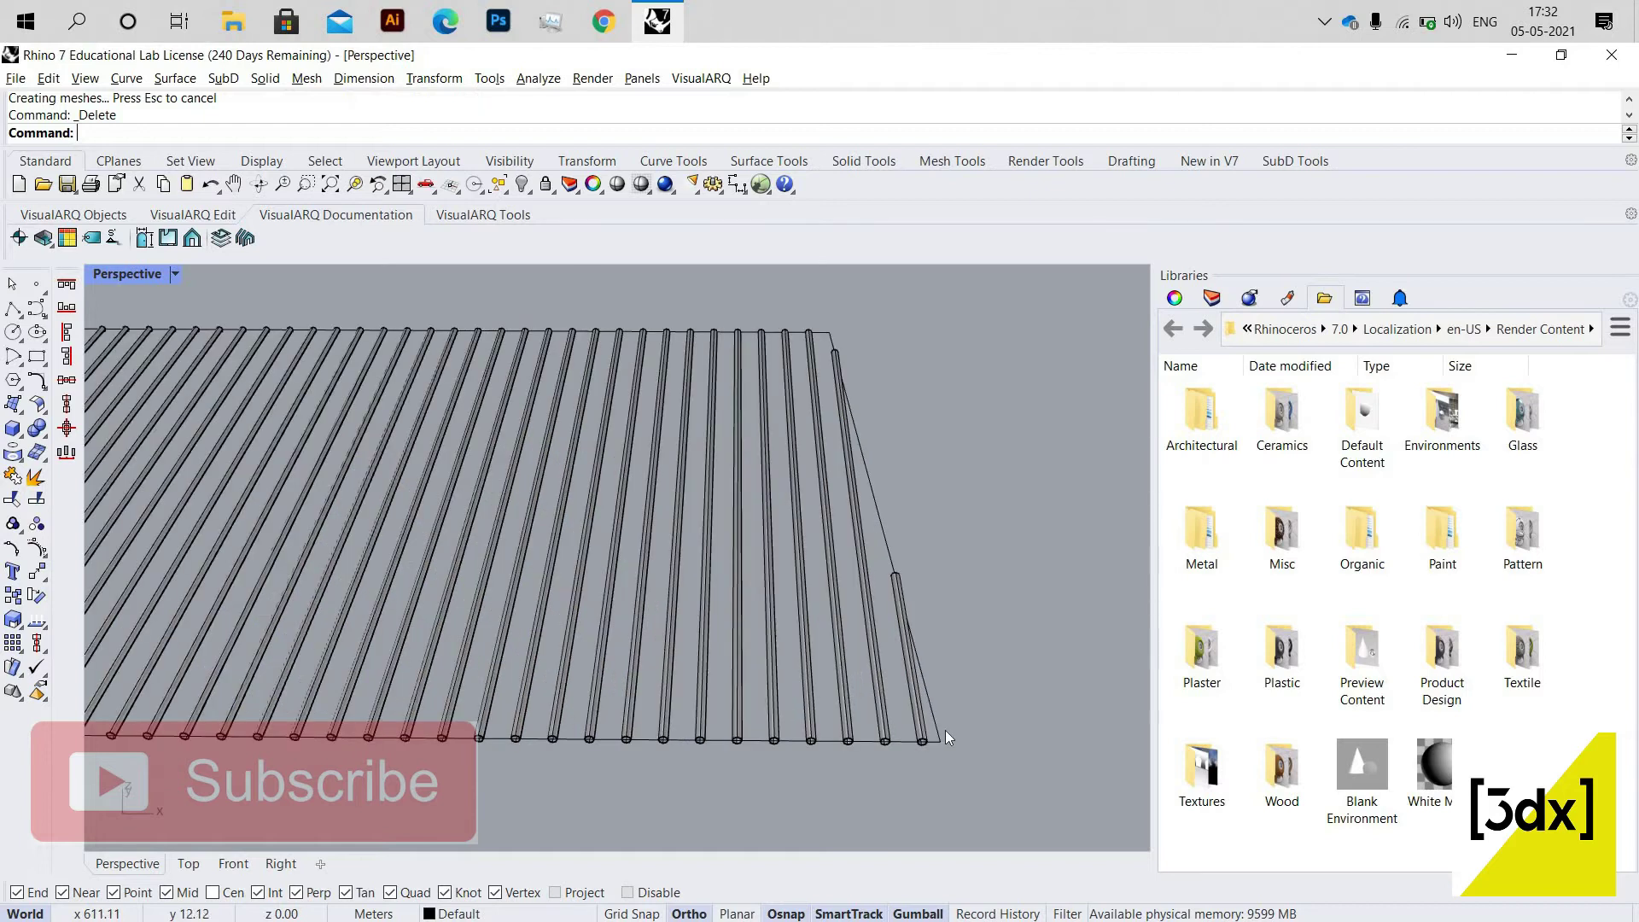
left_click(925, 742)
scroll(926, 755, "up", 3)
scroll(926, 755, "down", 4)
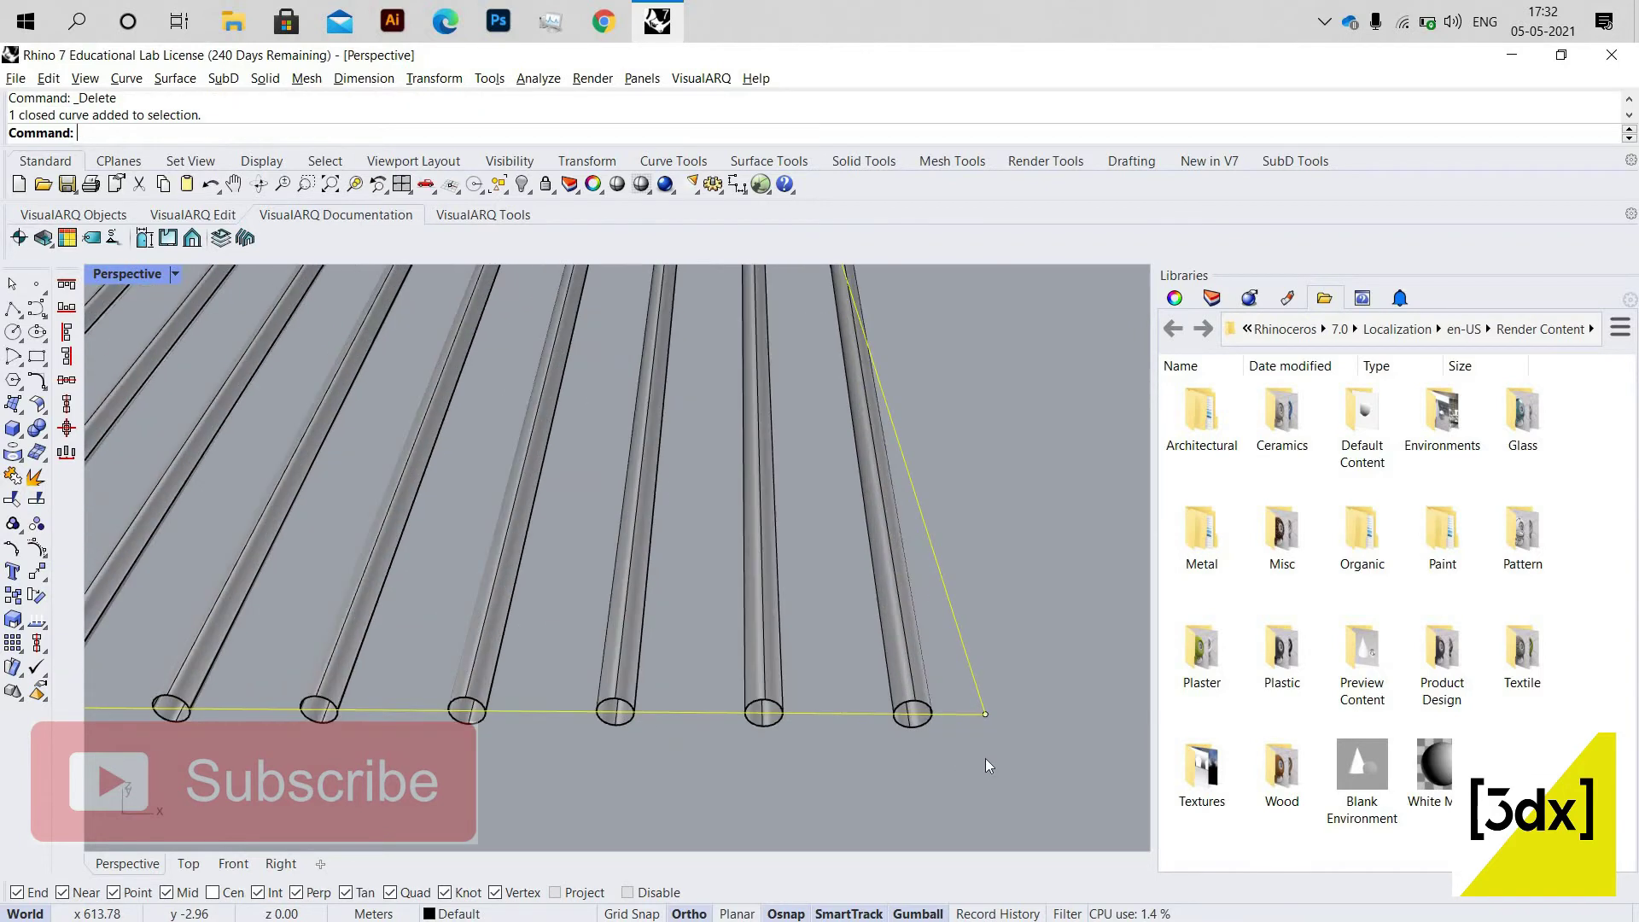
scroll(1018, 735, "down", 3)
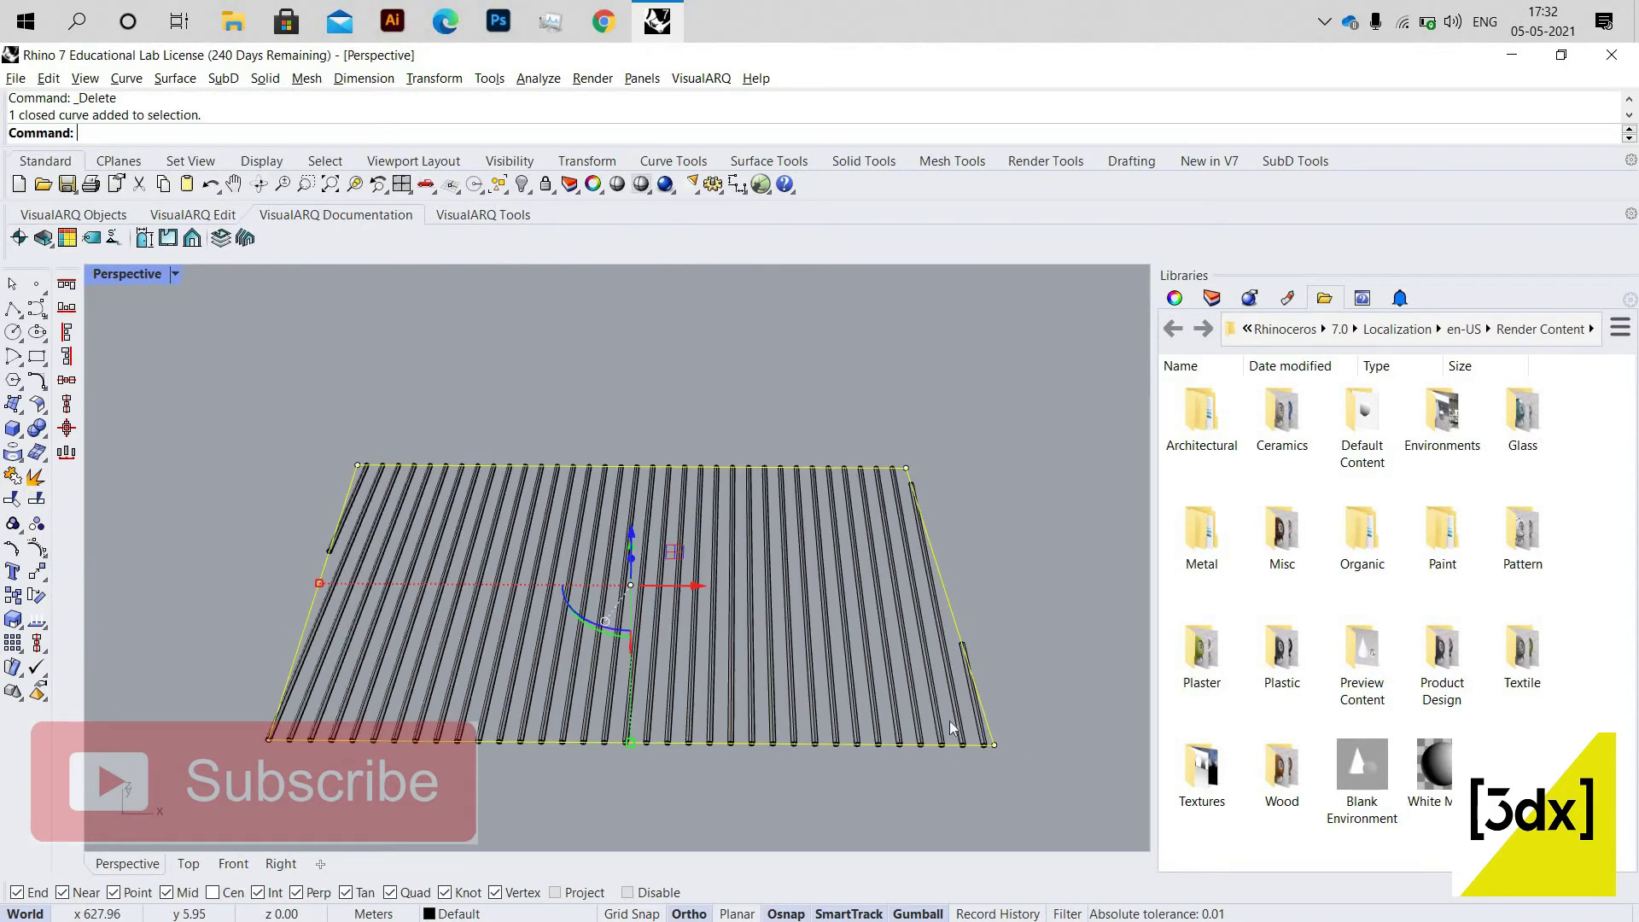
key("ctrl+z")
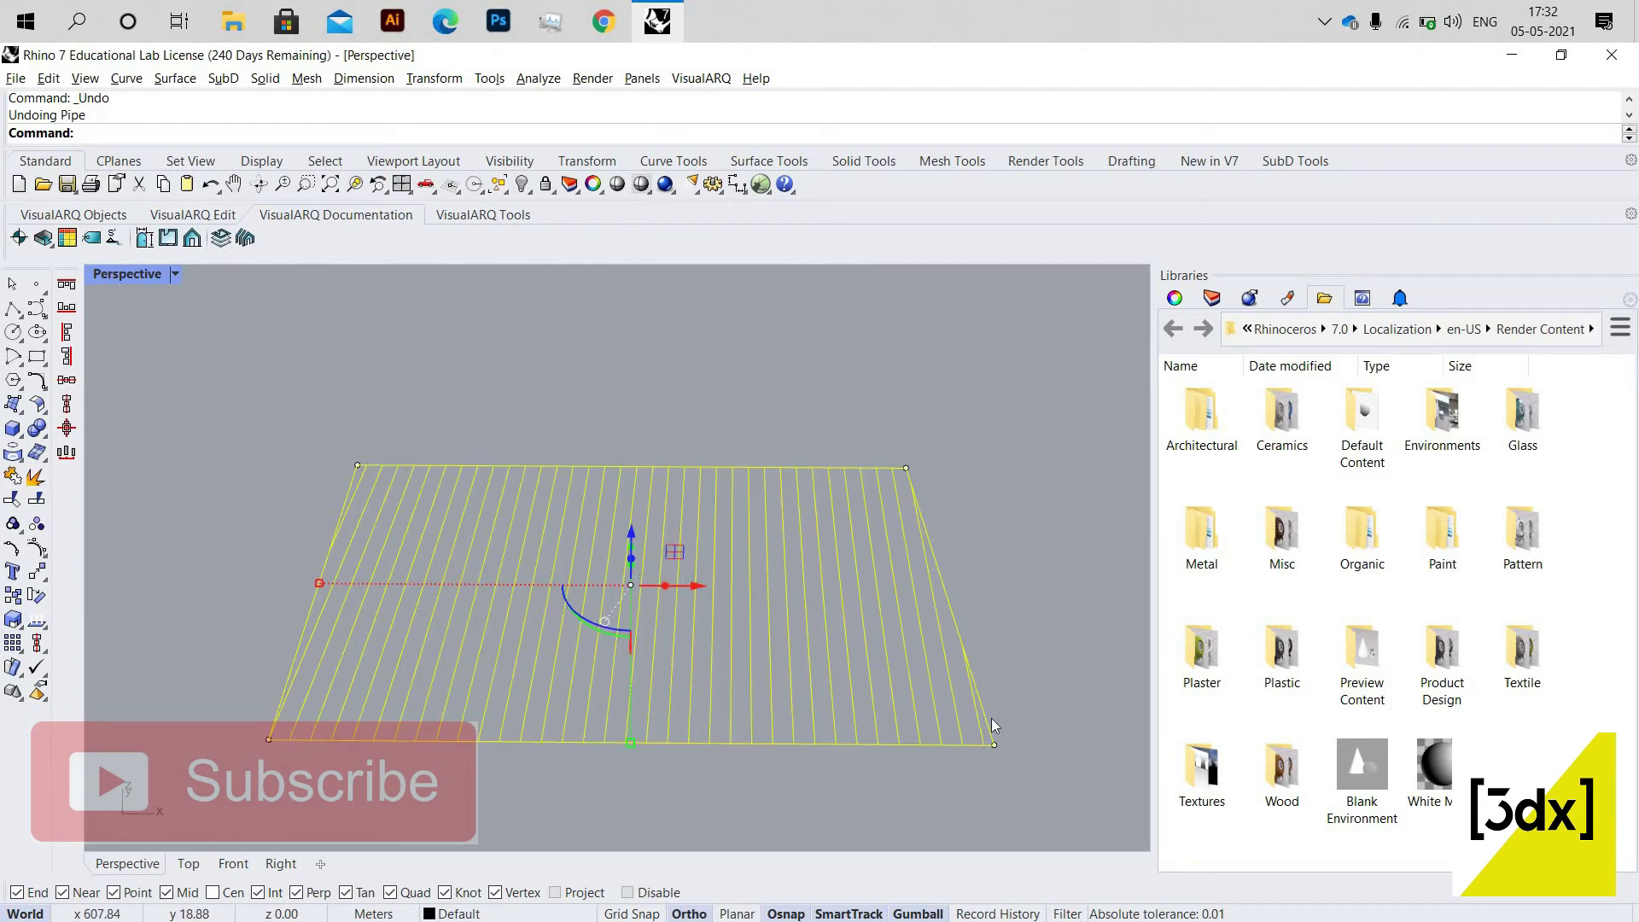
key("ctrl+z")
Pipe the slanted lines with a radius of 1.00 and flat caps, leaving out the boundary rectangle, and inspect the capped ends.
type("Pipe")
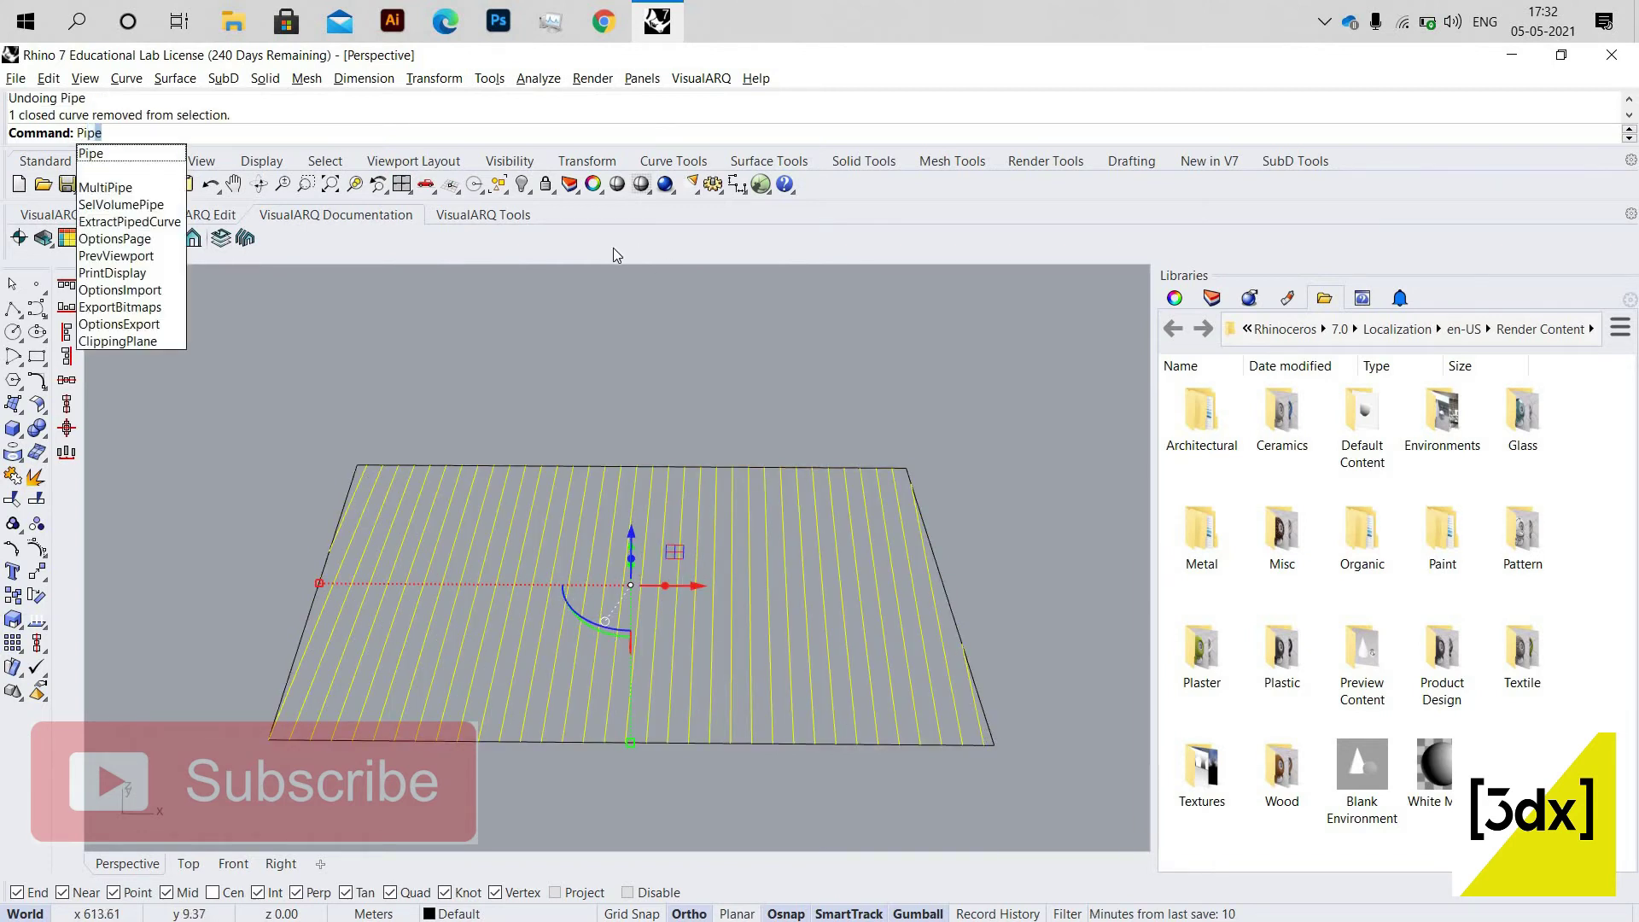
key("Return")
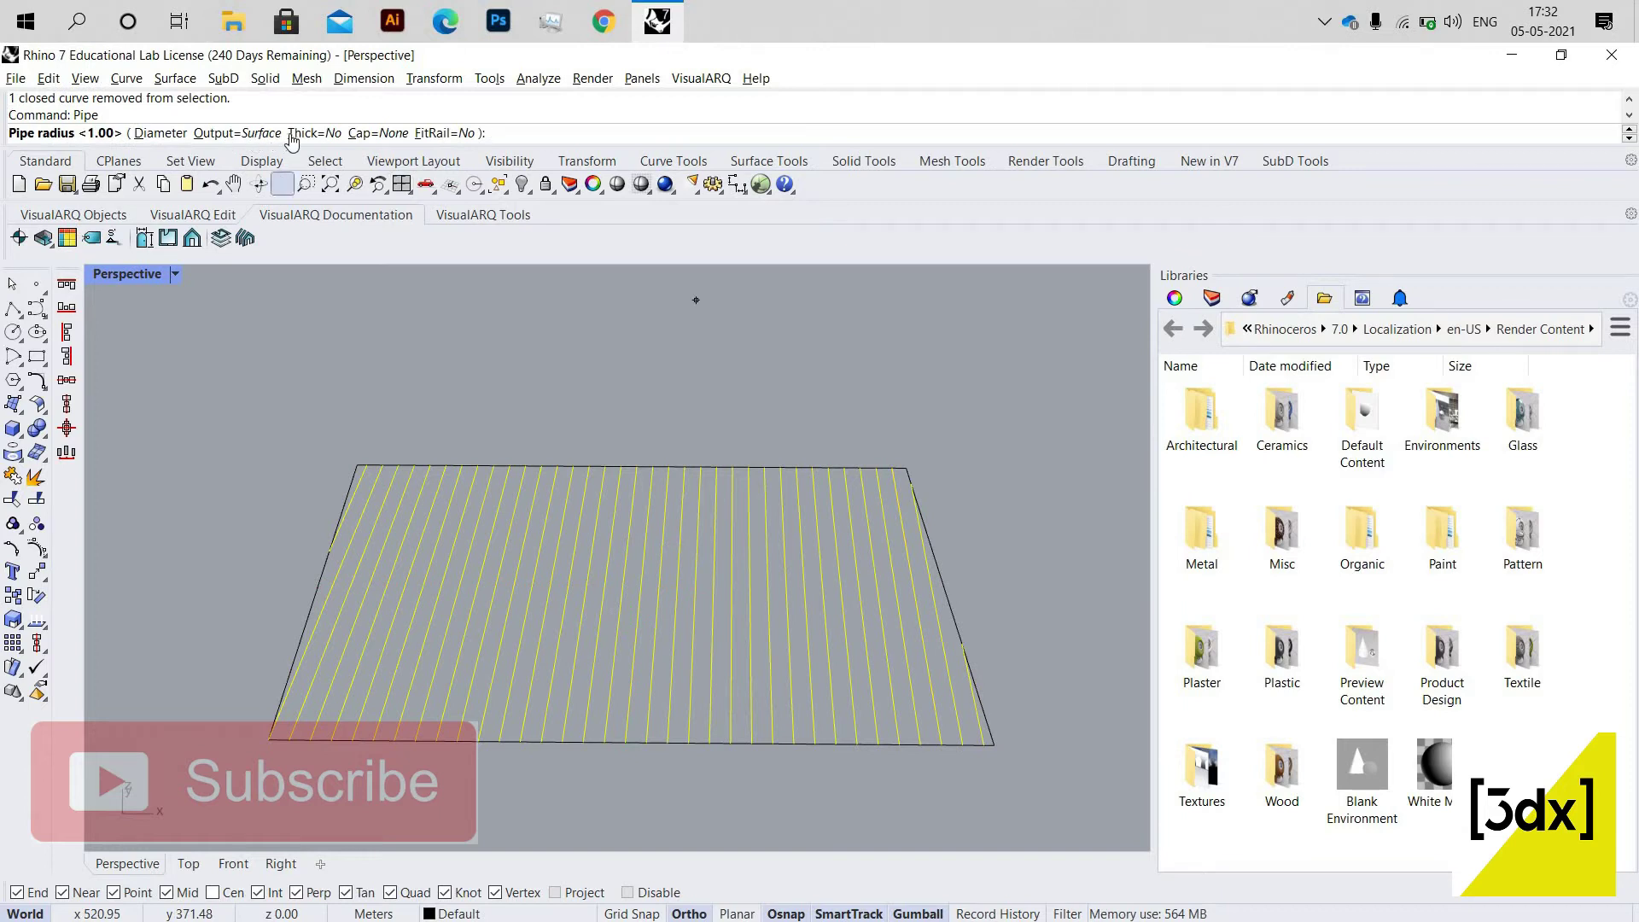
left_click(378, 133)
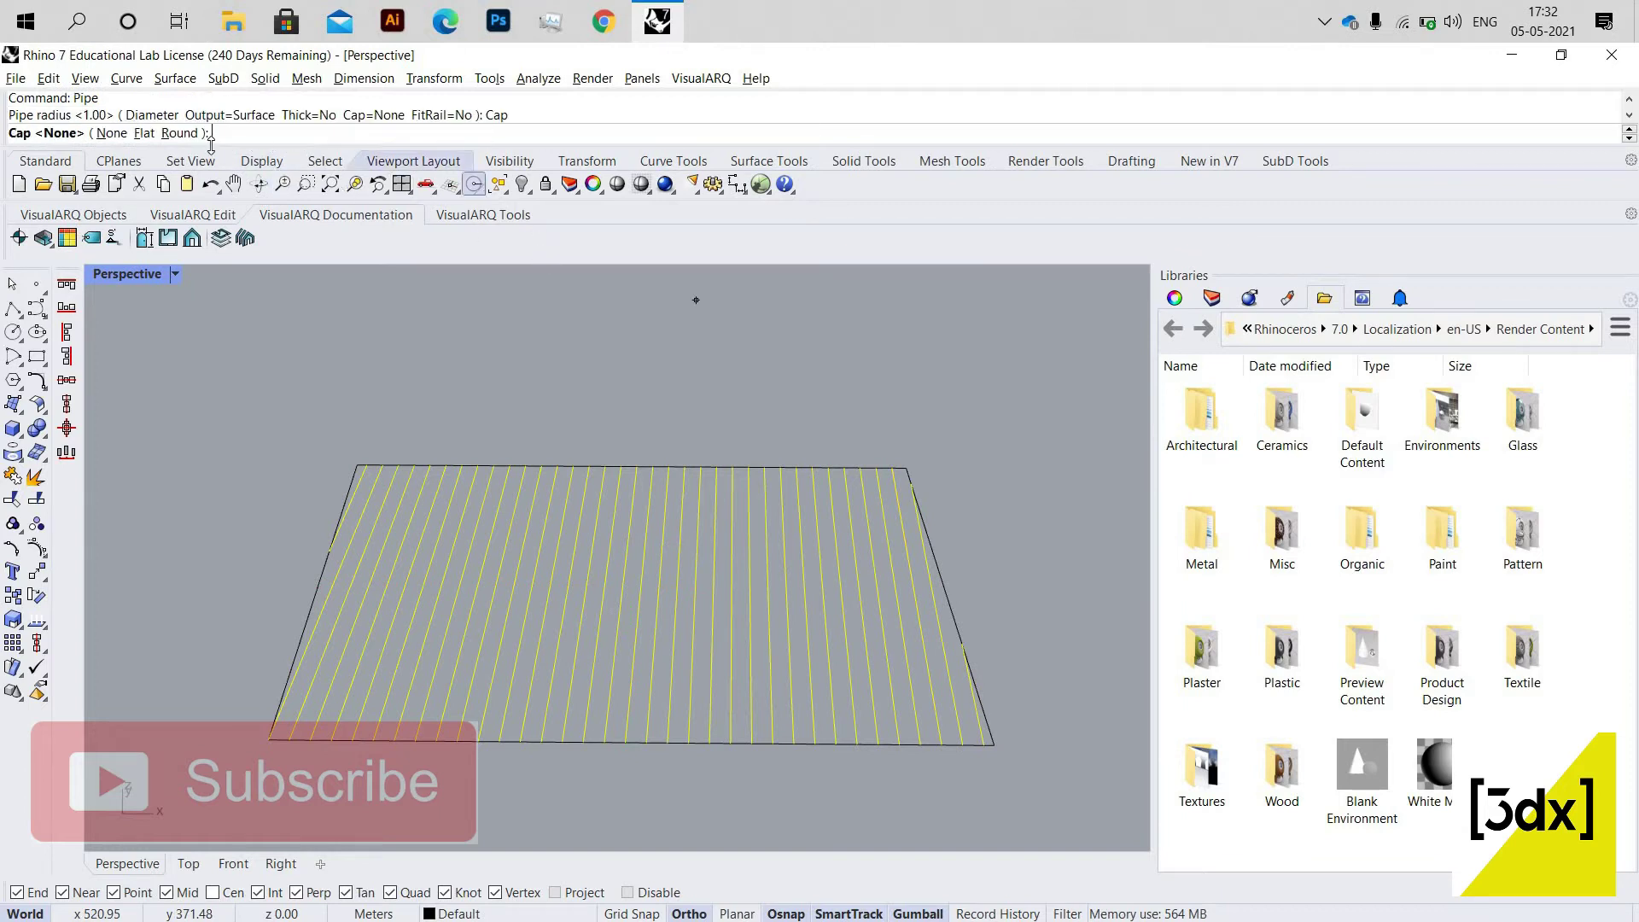
left_click(144, 133)
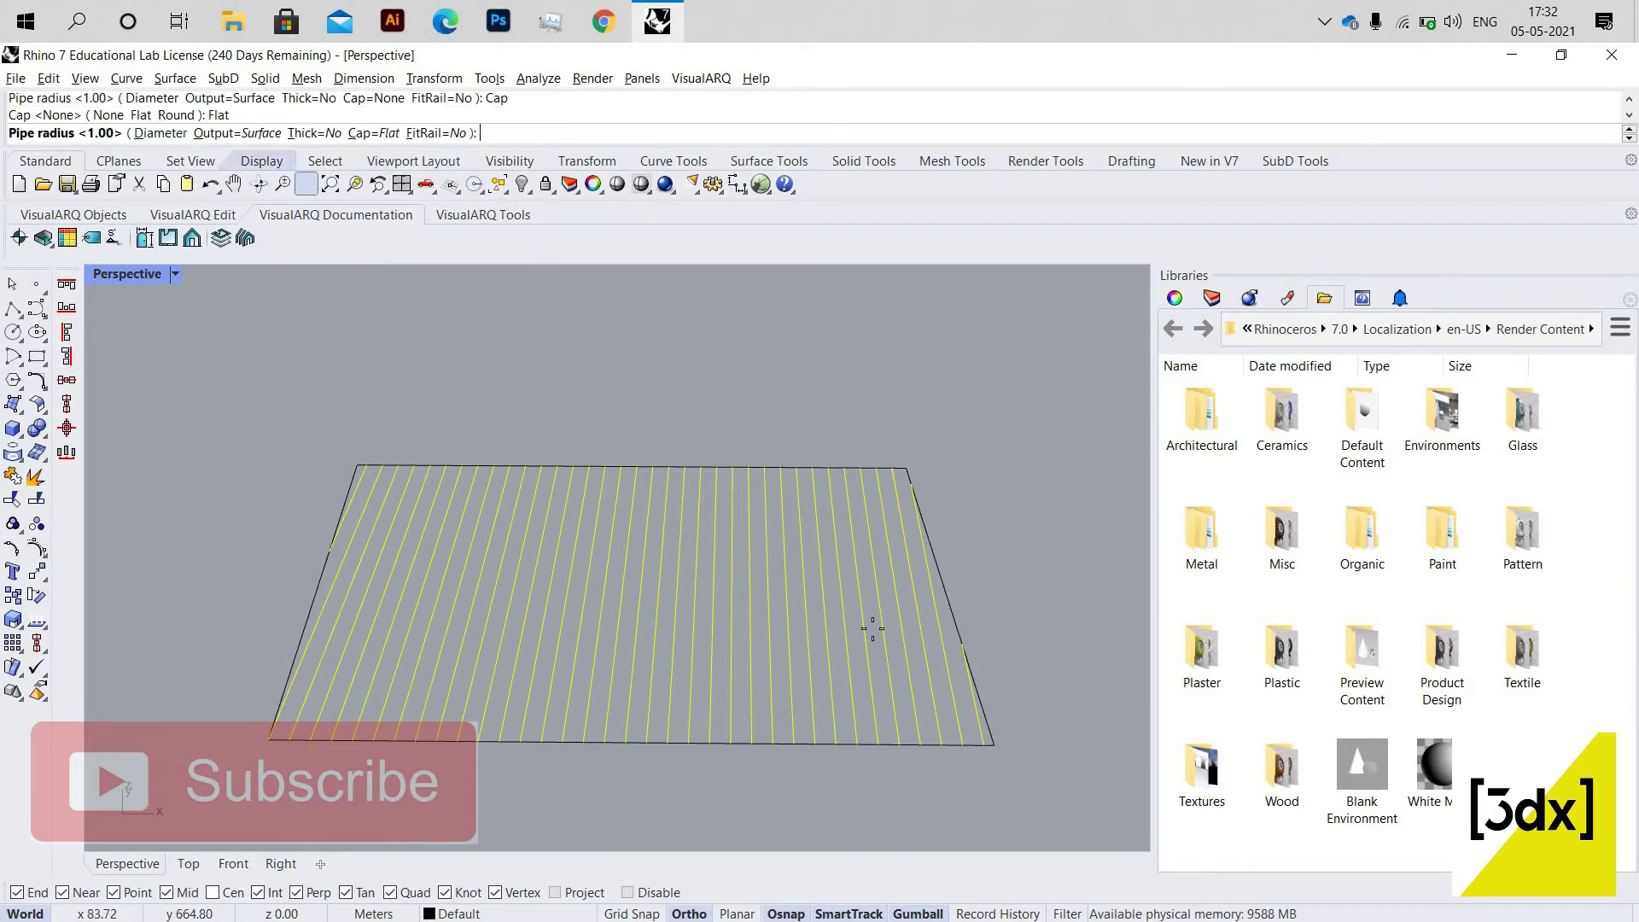
key("Return")
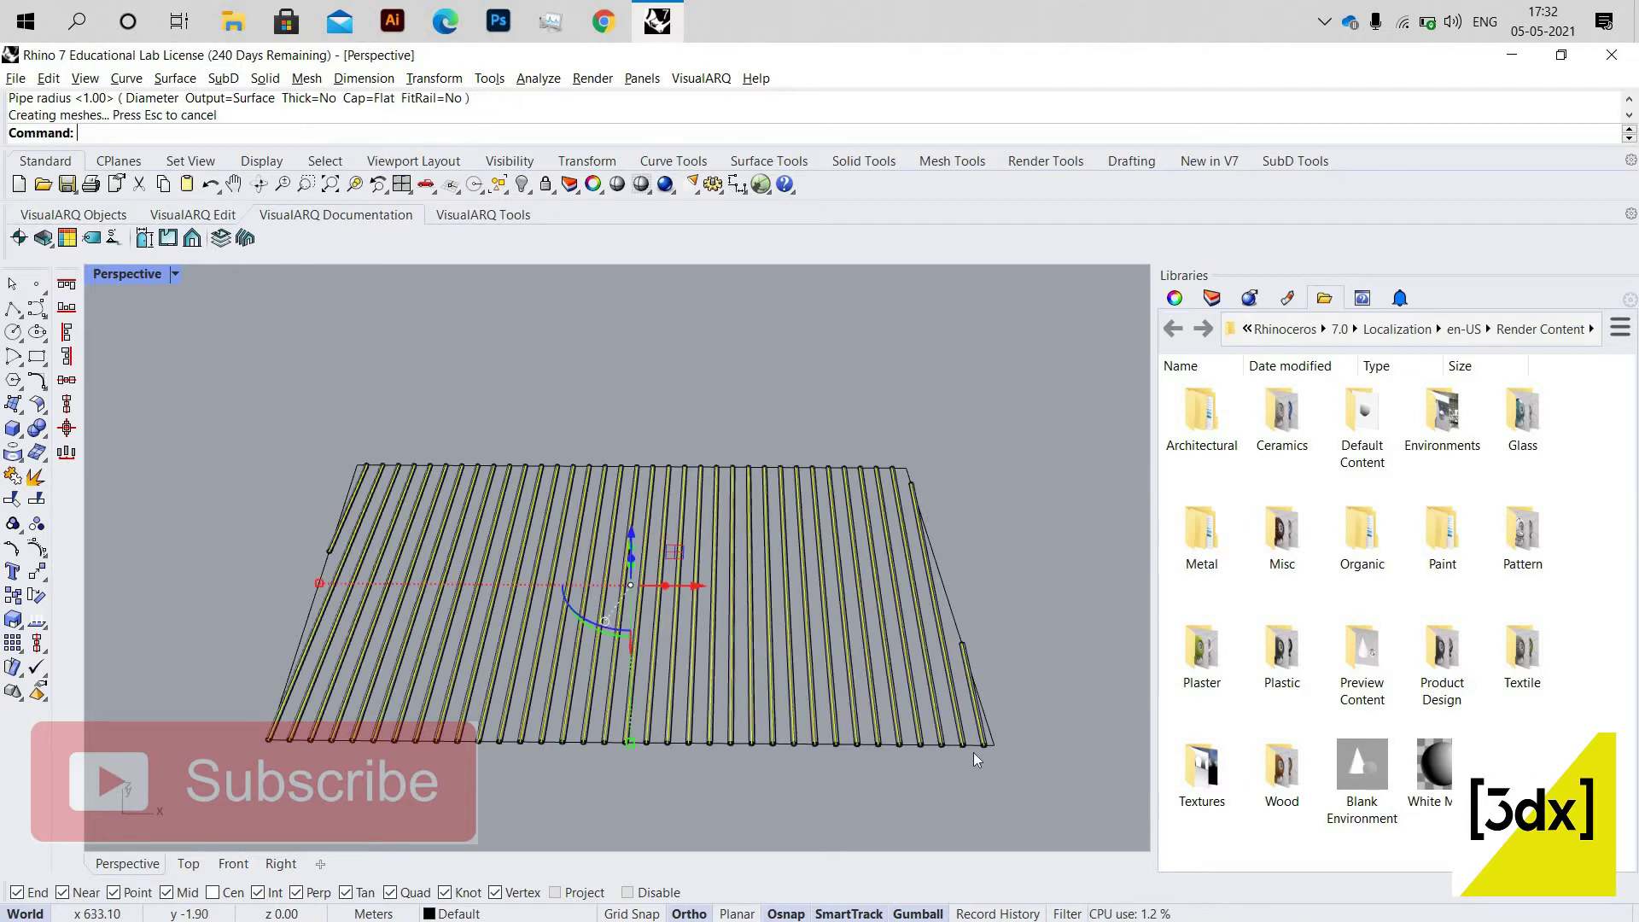
scroll(974, 751, "up", 6)
scroll(982, 709, "down", 8)
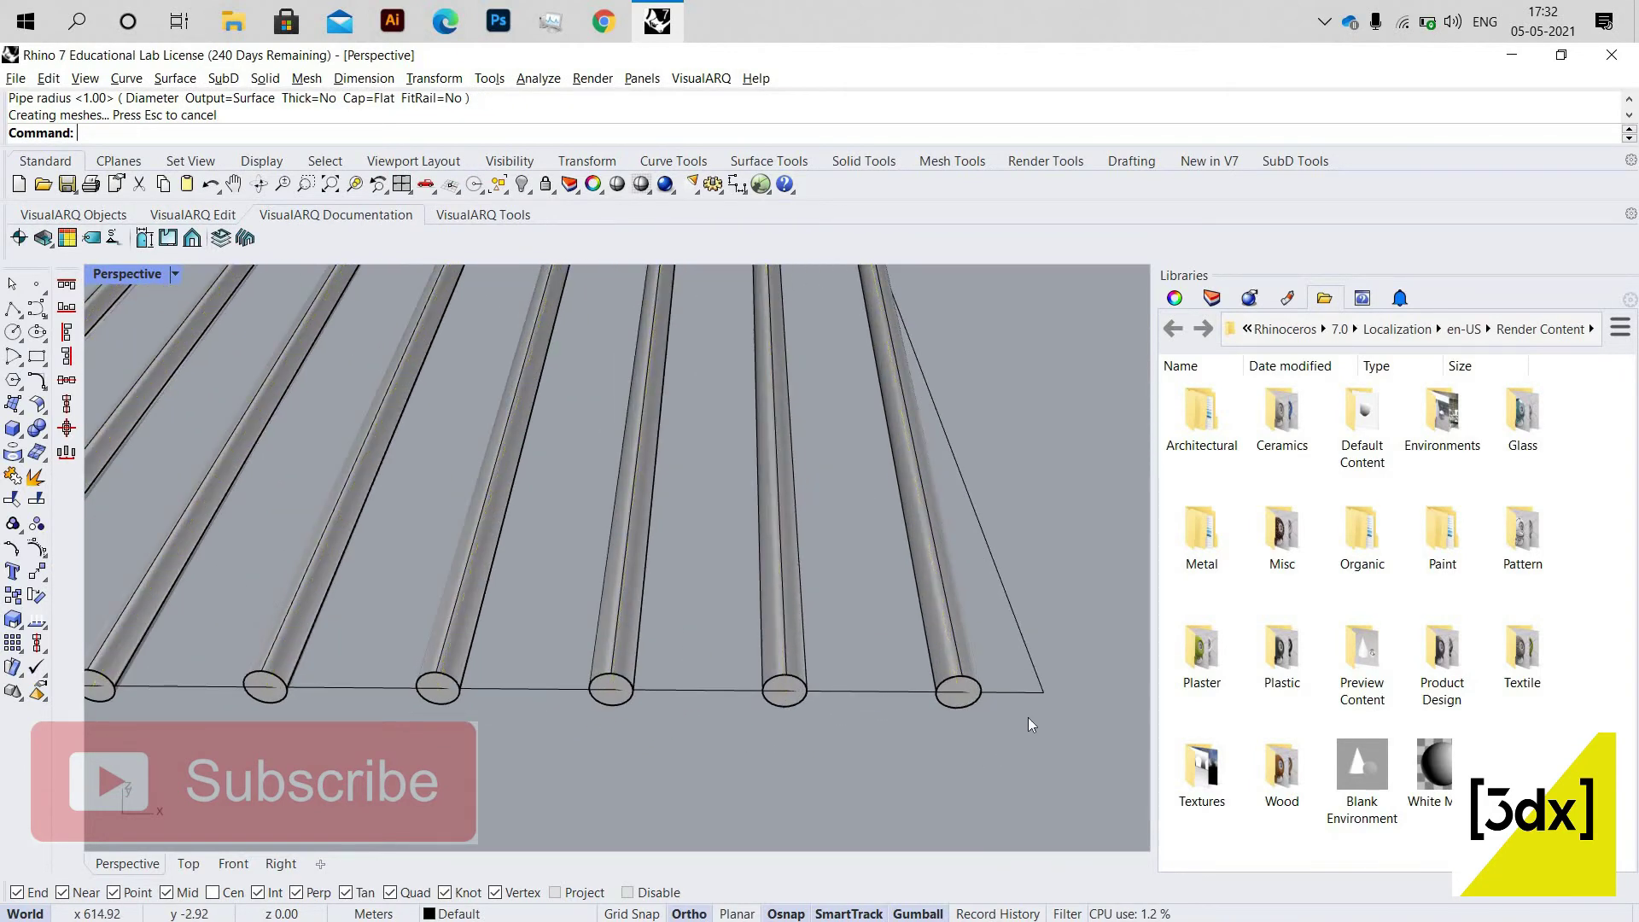
scroll(519, 457, "up", 3)
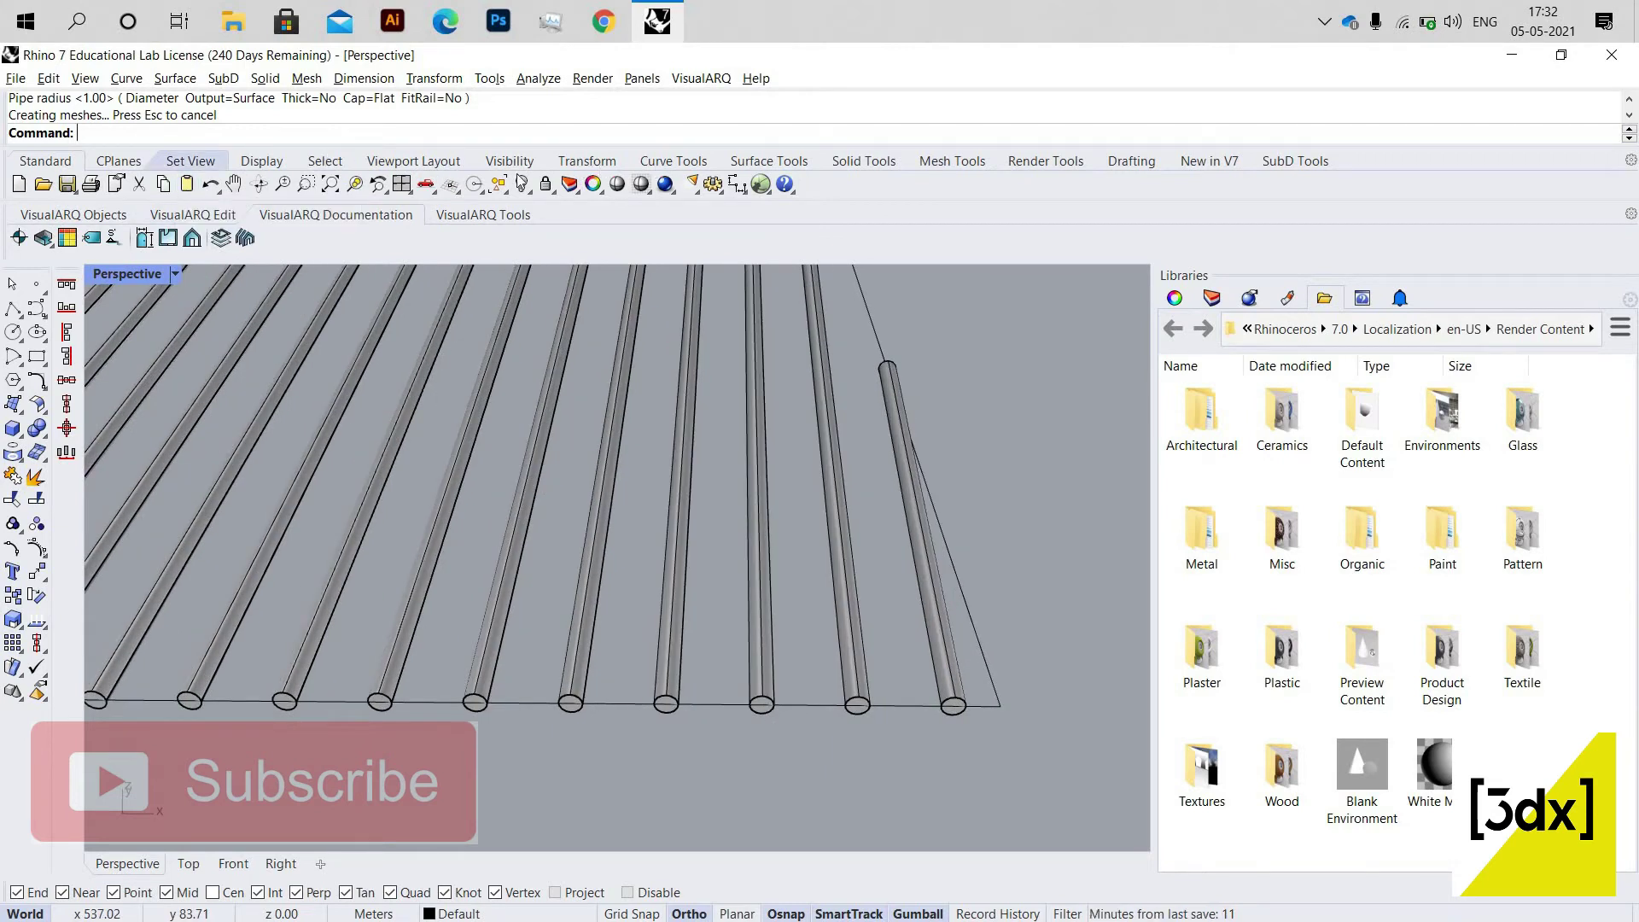
Select all the curves, exclude the boundary rectangle, and delete the slanted source lines inside the pipes.
left_click(326, 162)
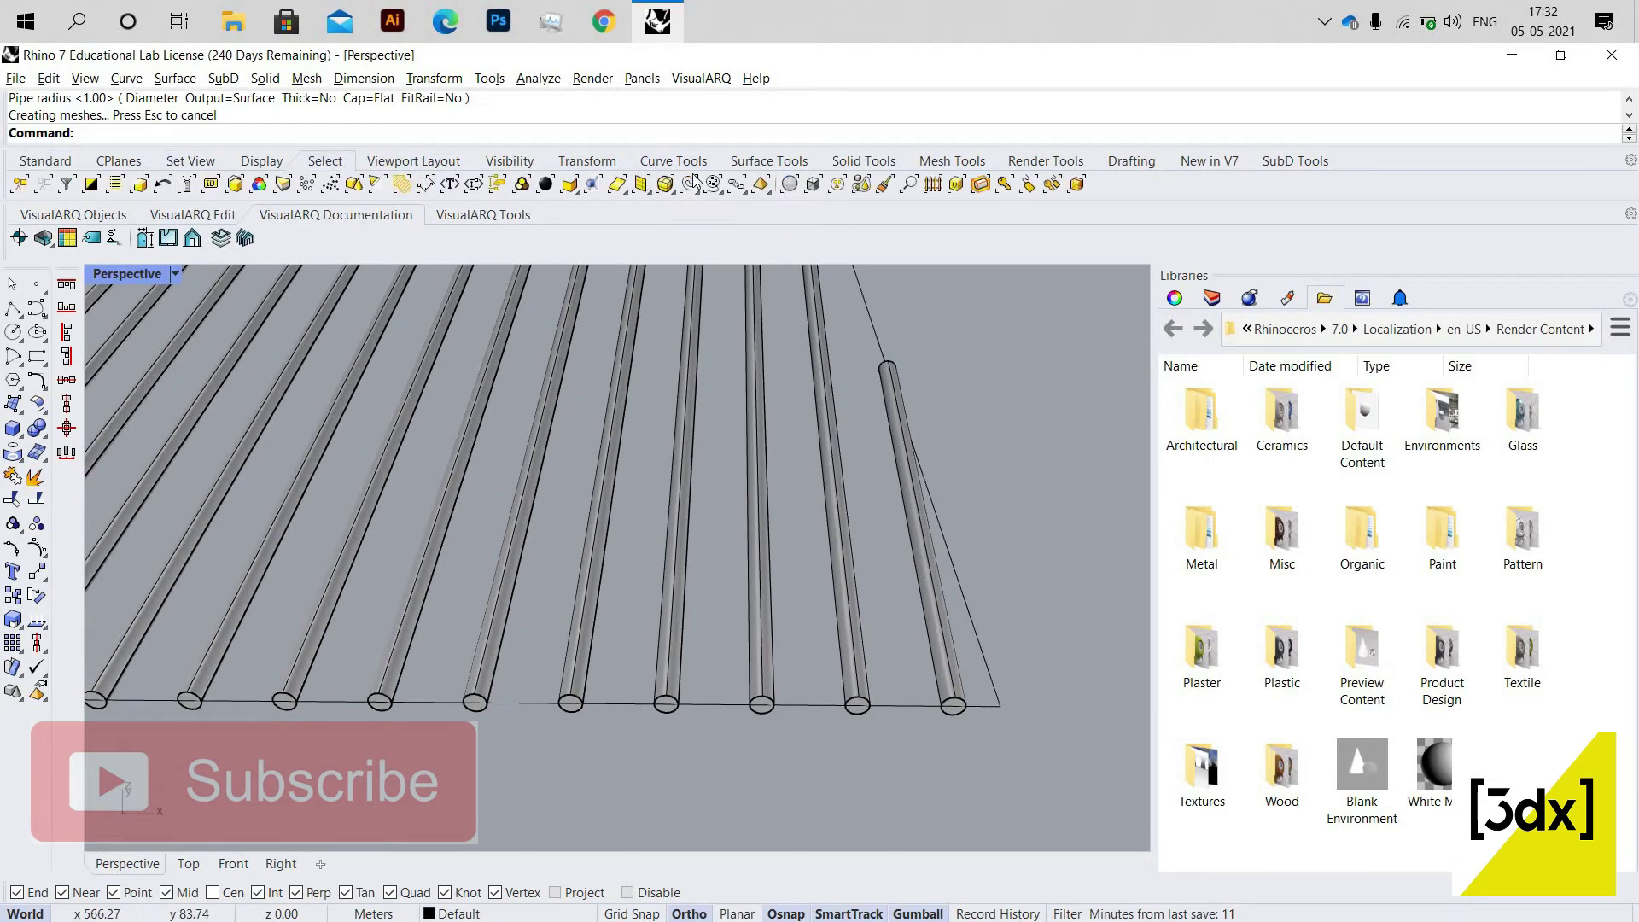
key("ctrl+shift+c")
scroll(960, 598, "down", 6)
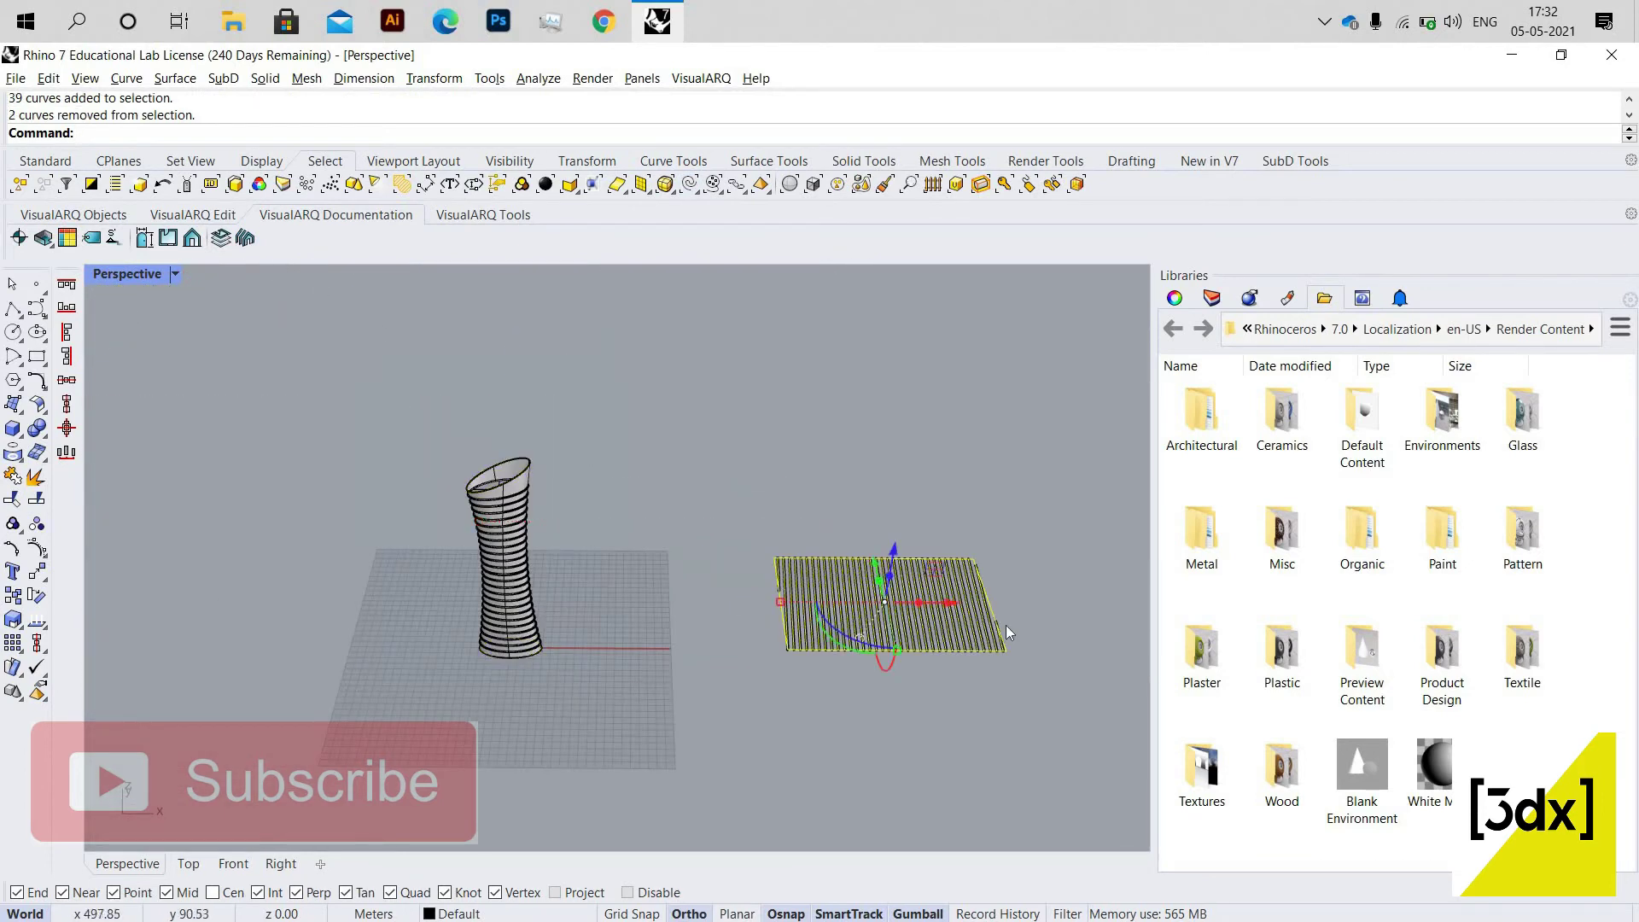
scroll(996, 617, "up", 10)
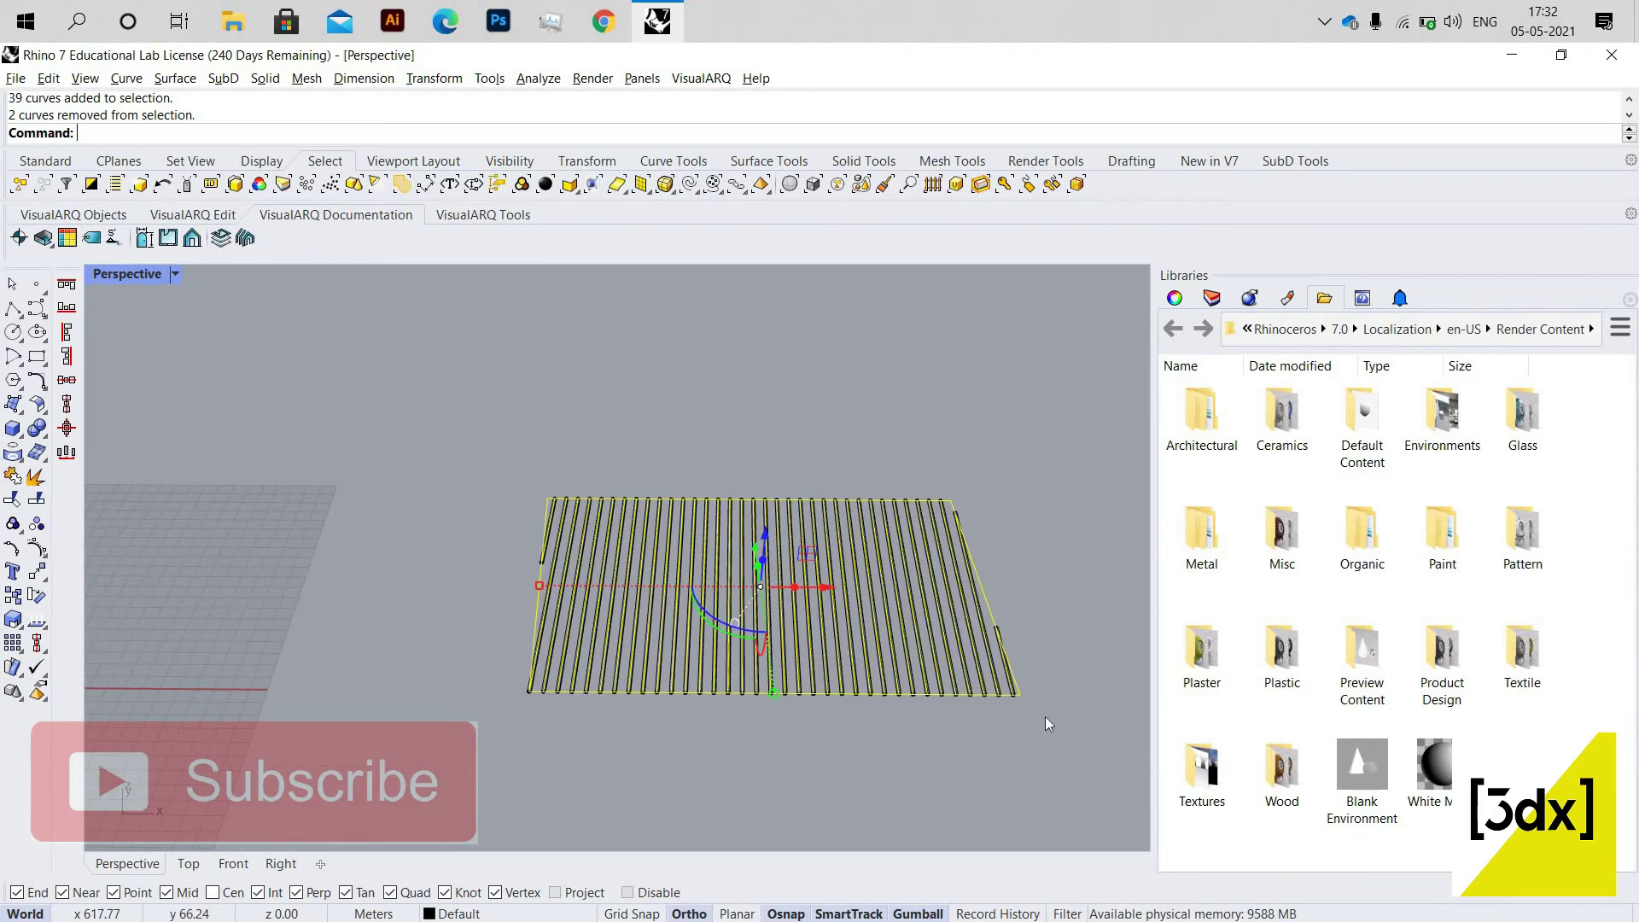
left_click(1031, 736, "ctrl")
scroll(1029, 722, "up", 4)
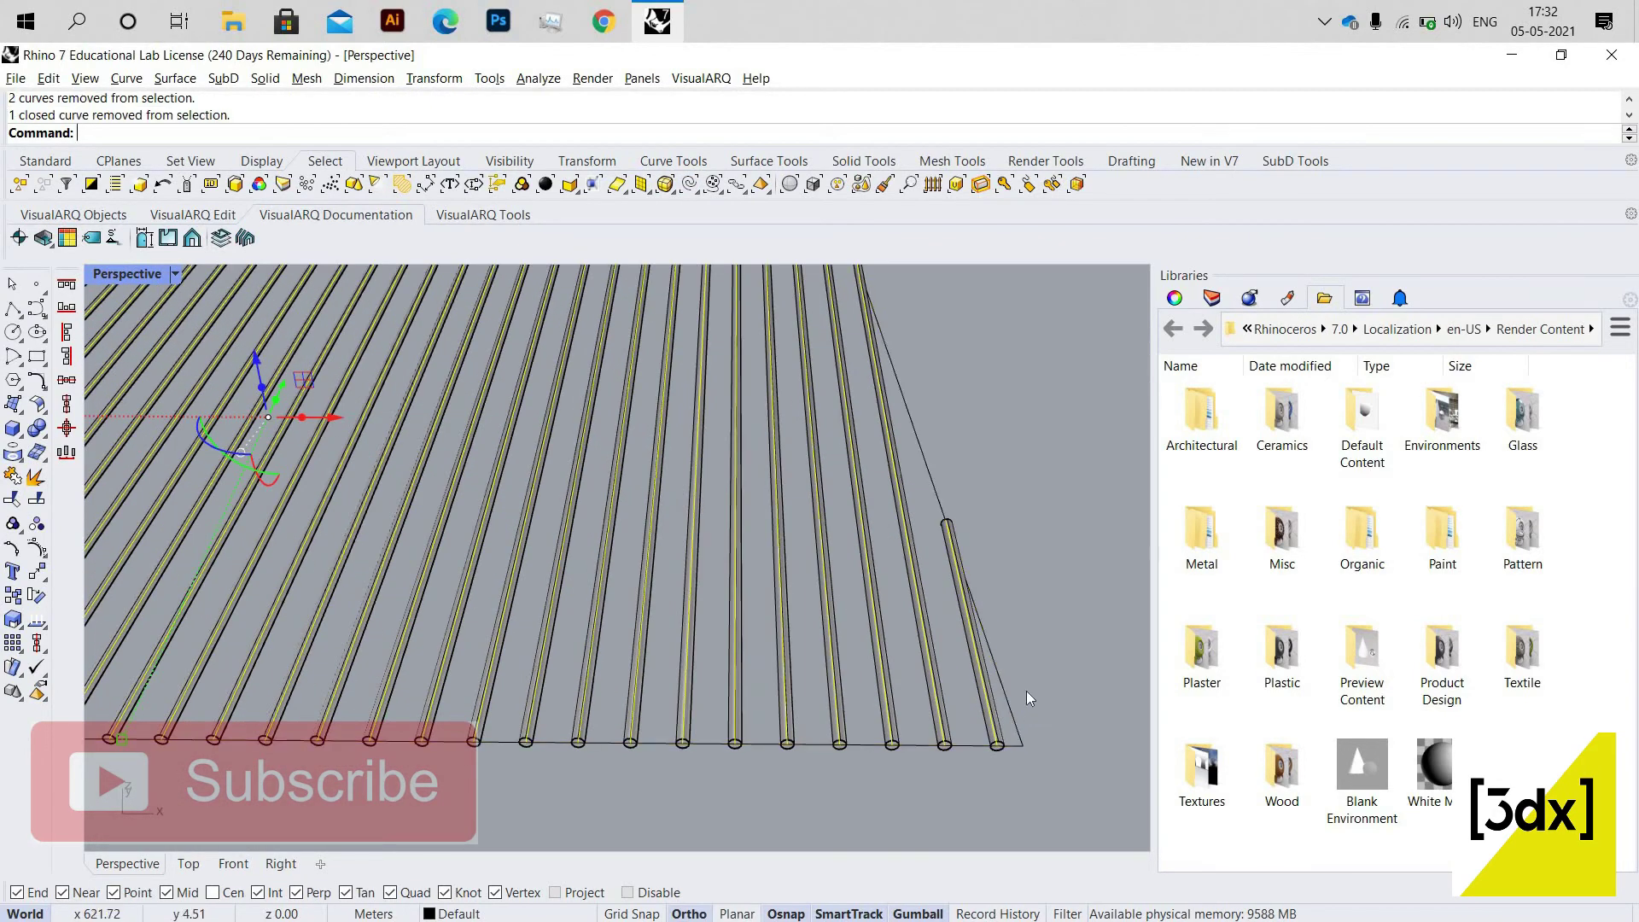
key("Delete")
scroll(1064, 707, "down", 3)
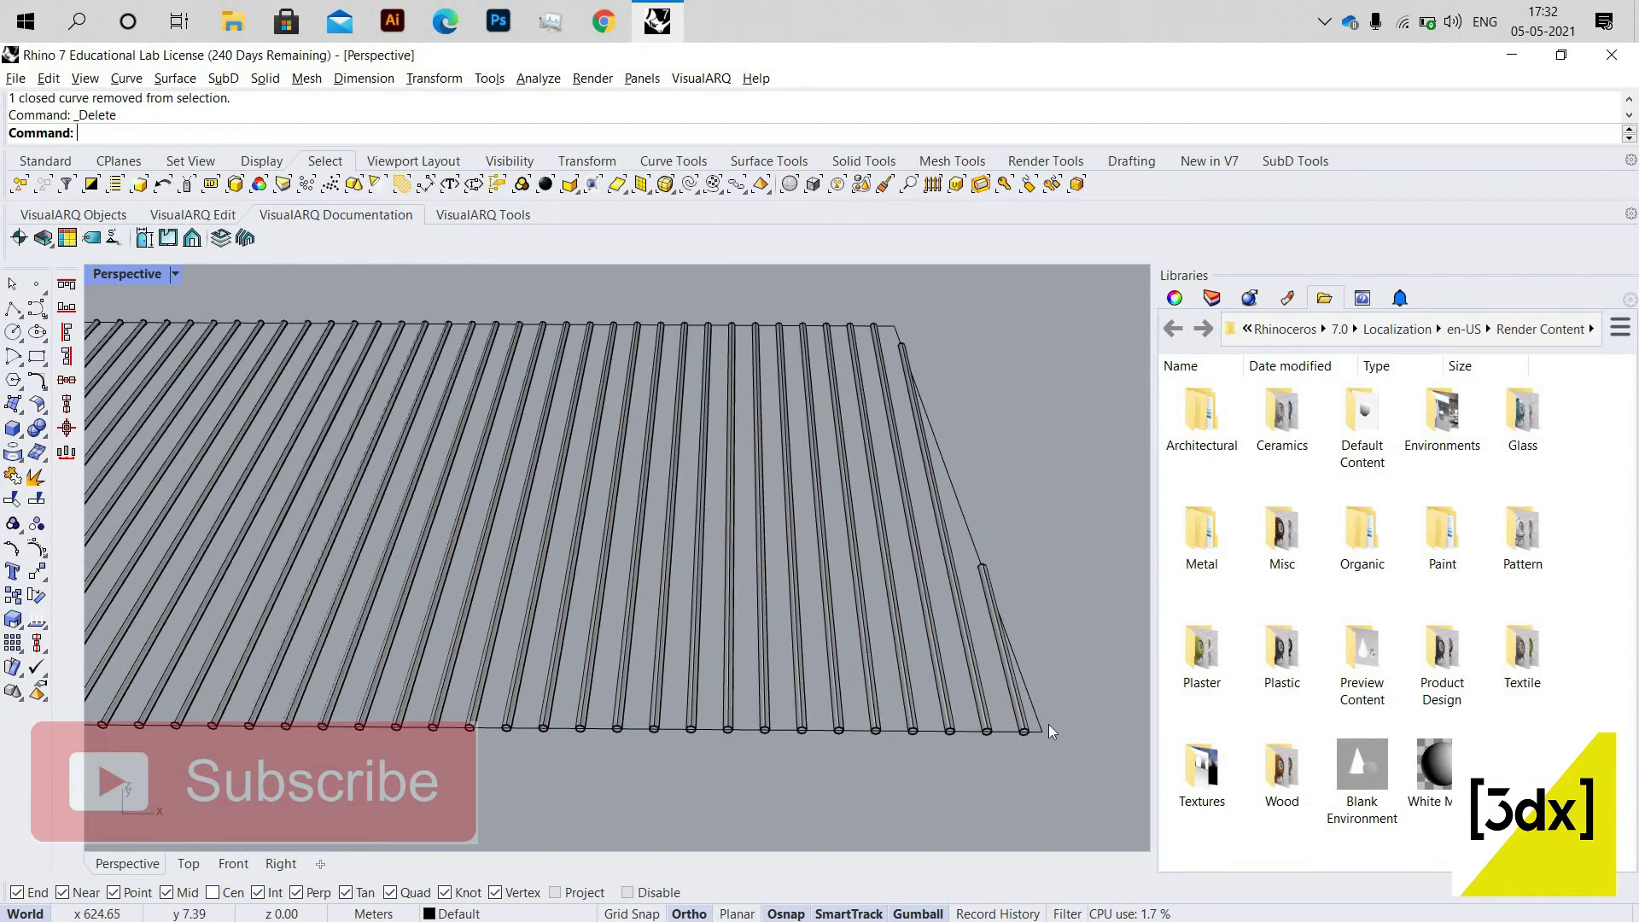
scroll(1062, 721, "up", 2)
scroll(1059, 728, "up", 2)
type("P")
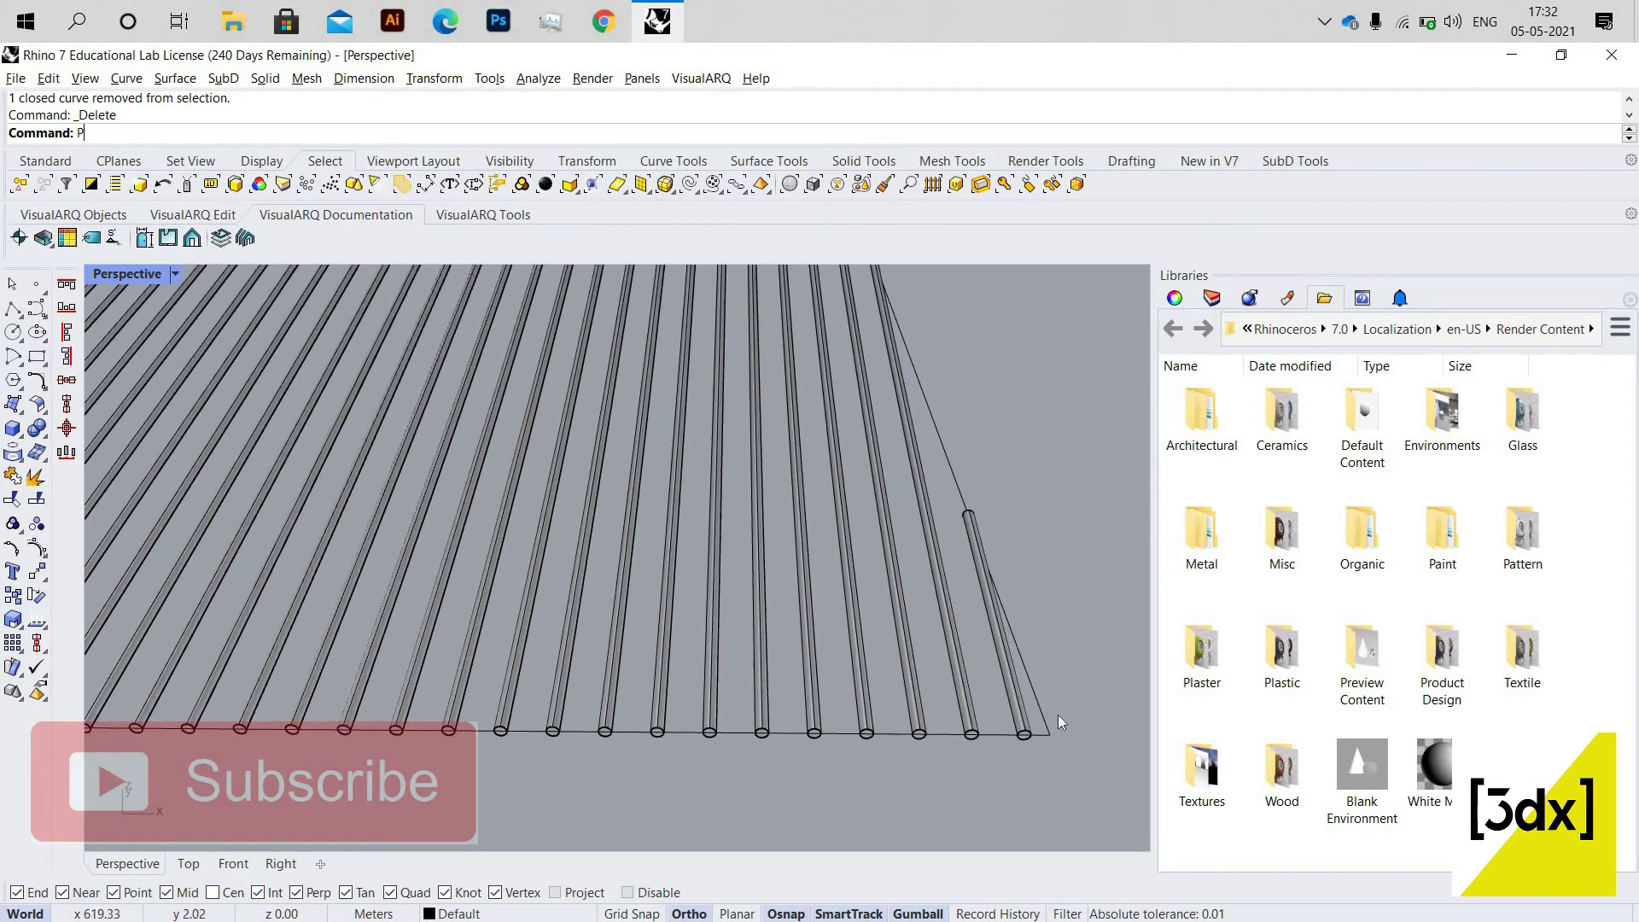
type("lanarSrf")
key("Escape")
left_click(1007, 675)
scroll(1081, 719, "up", 2)
scroll(1100, 762, "down", 5)
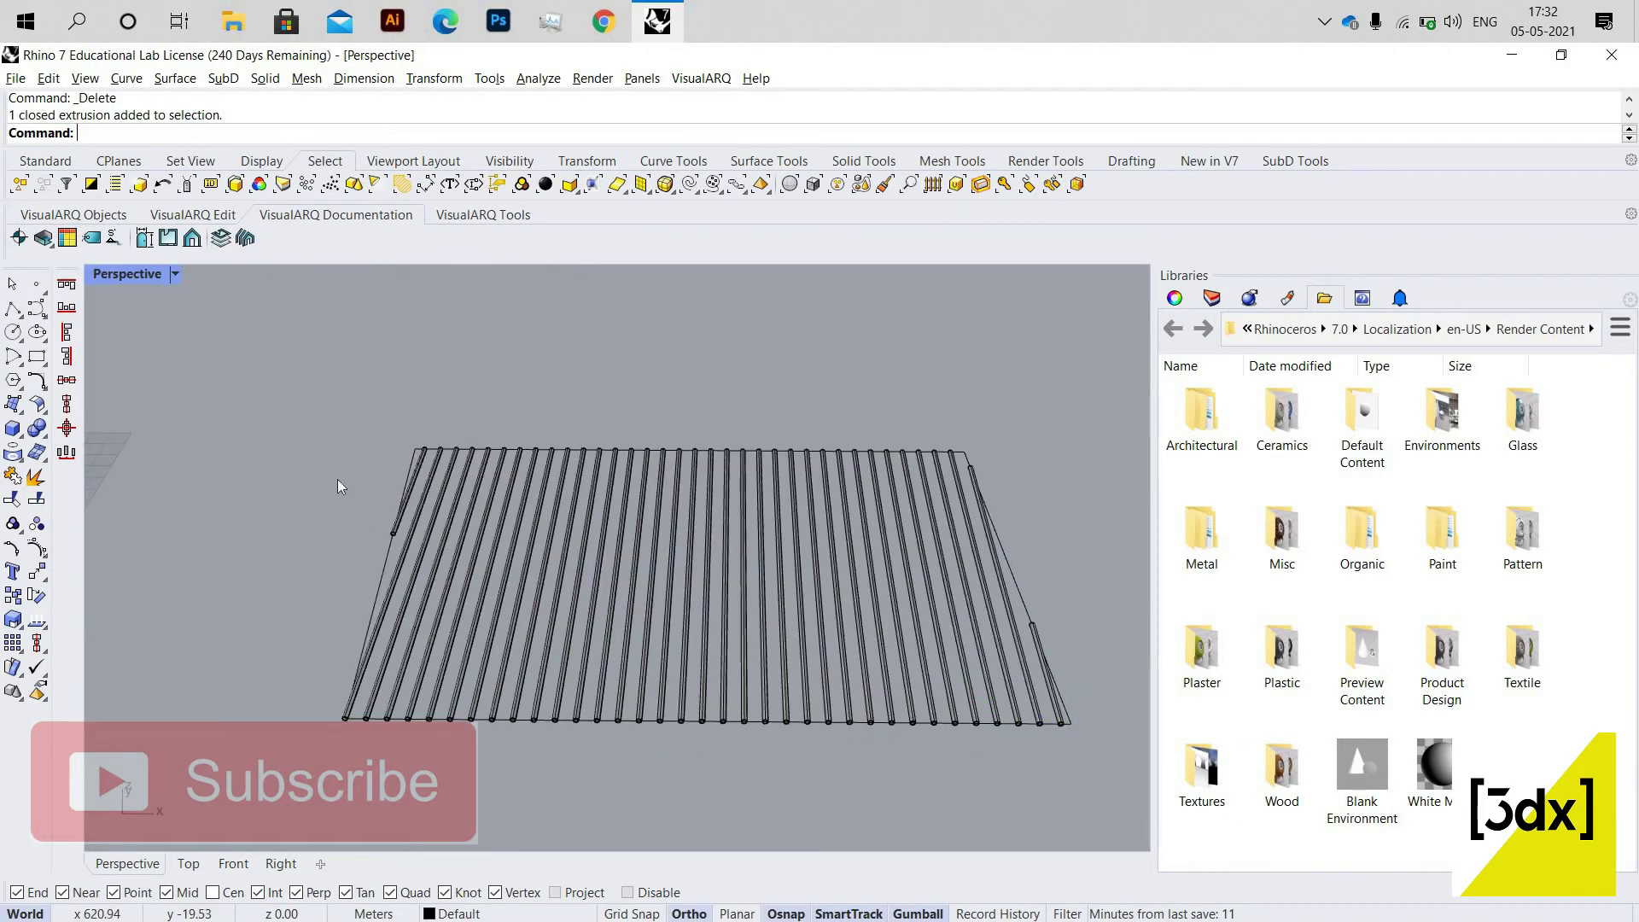
left_click_drag(337, 479, 1110, 740)
Draw a vertical helper line about 2 m long across the end cap of the pipe nearest the rectangle's lower-right corner.
scroll(1040, 690, "up", 8)
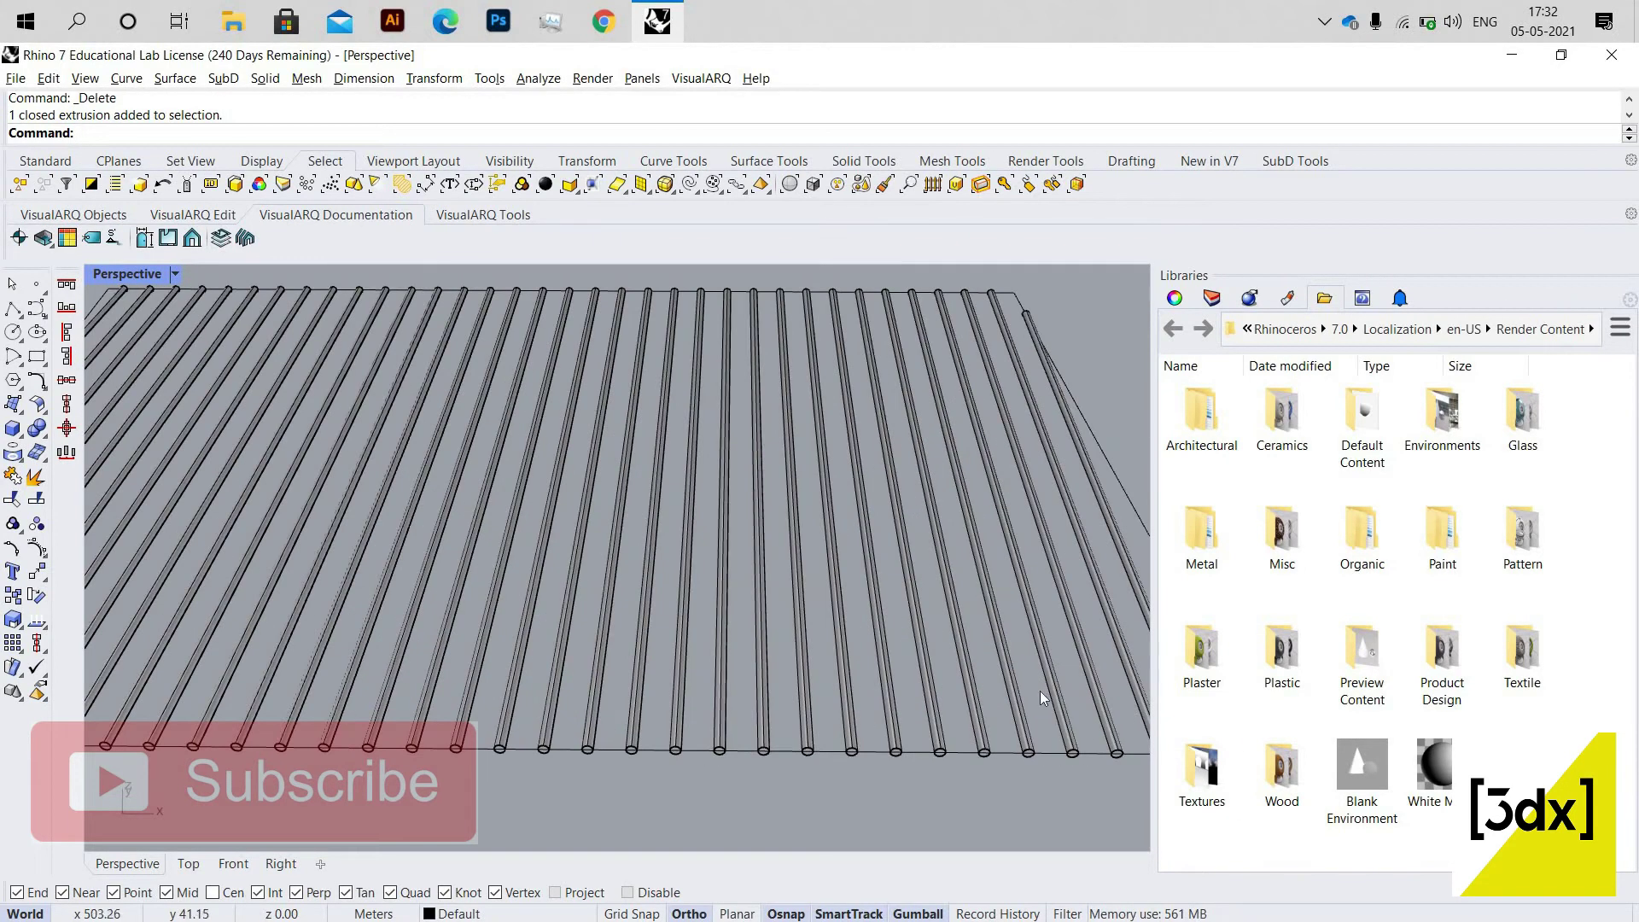
scroll(992, 721, "up", 2)
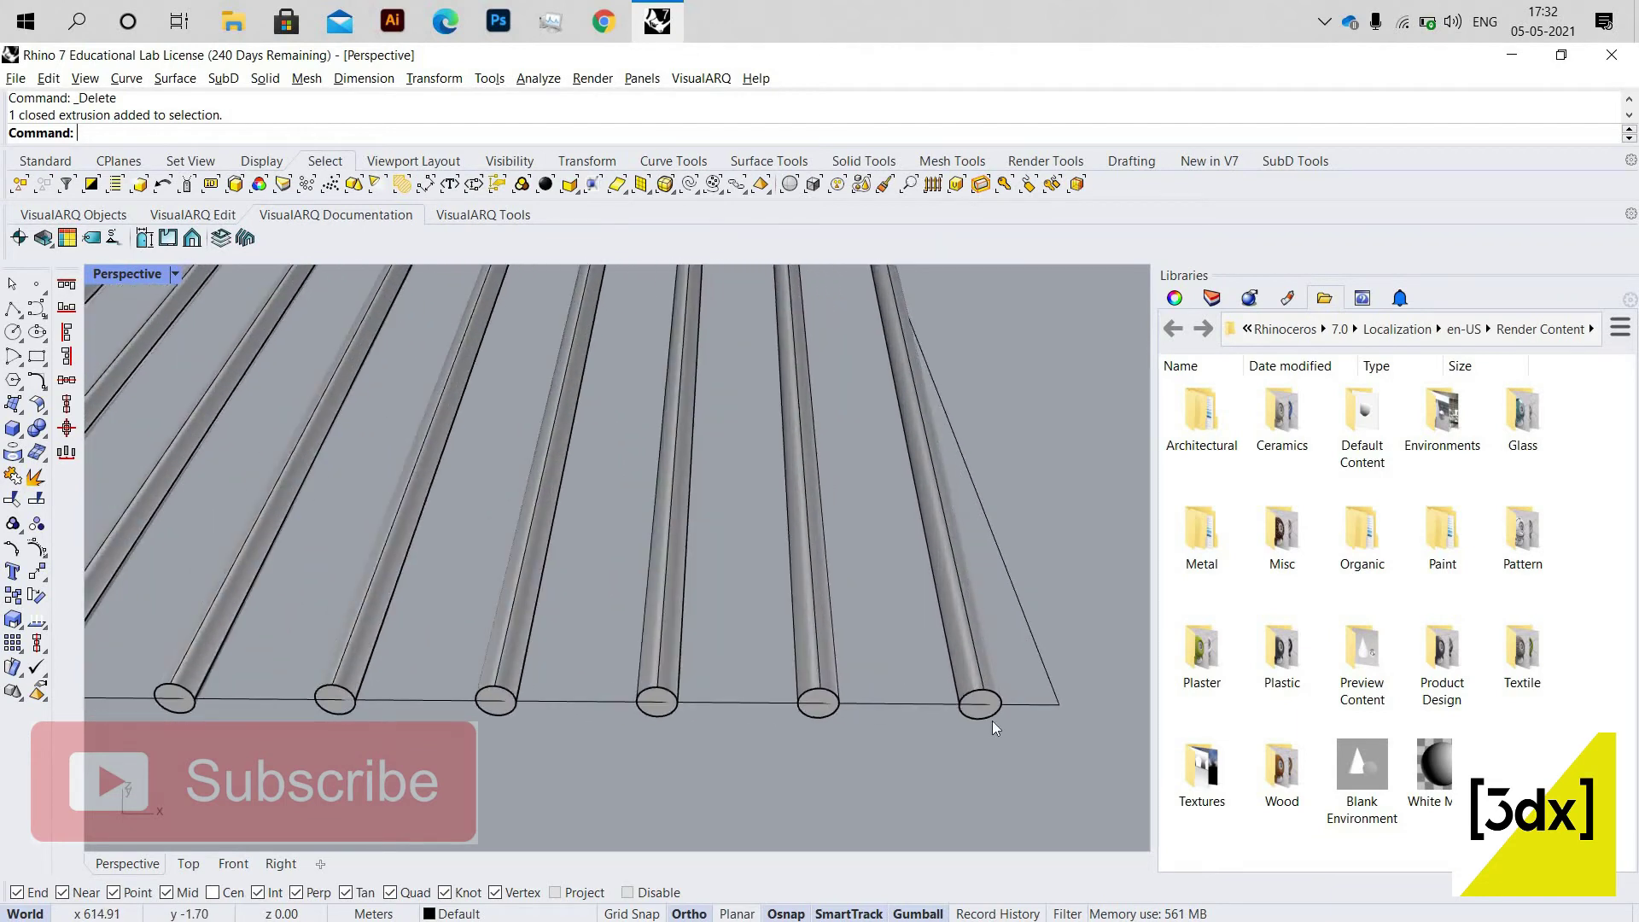
type("Line")
key("Return")
left_click(978, 720)
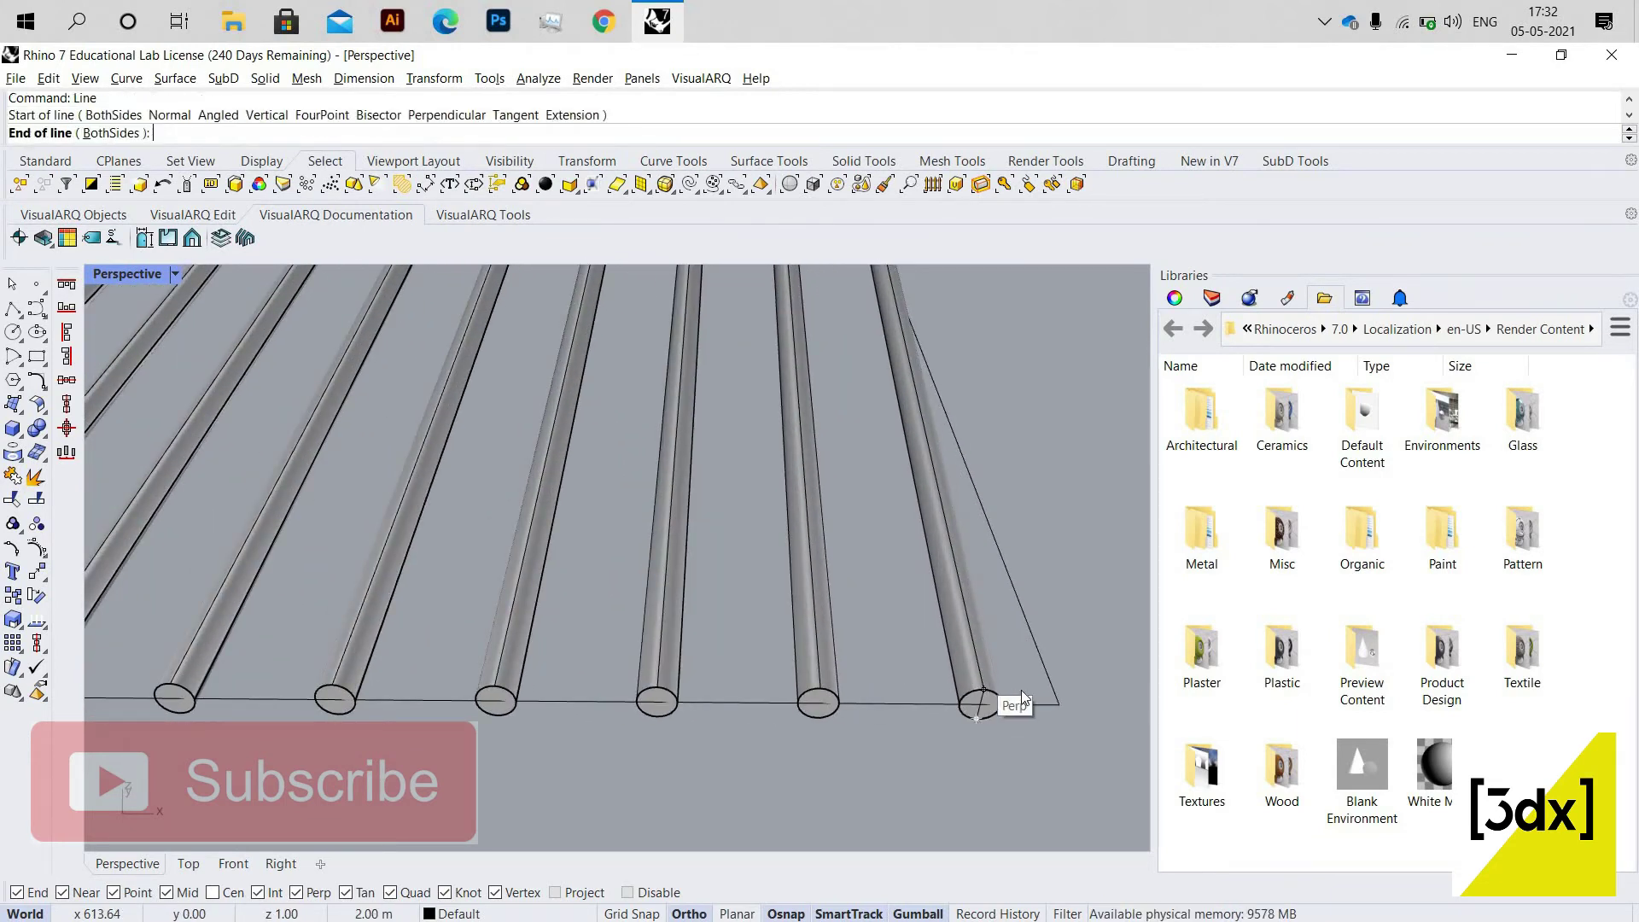
left_click(1008, 676)
Move all the pipes up from the helper line's lower end to its midpoint, leaving out the boundary rectangle and helper line.
scroll(1043, 717, "down", 5)
scroll(1048, 719, "down", 3)
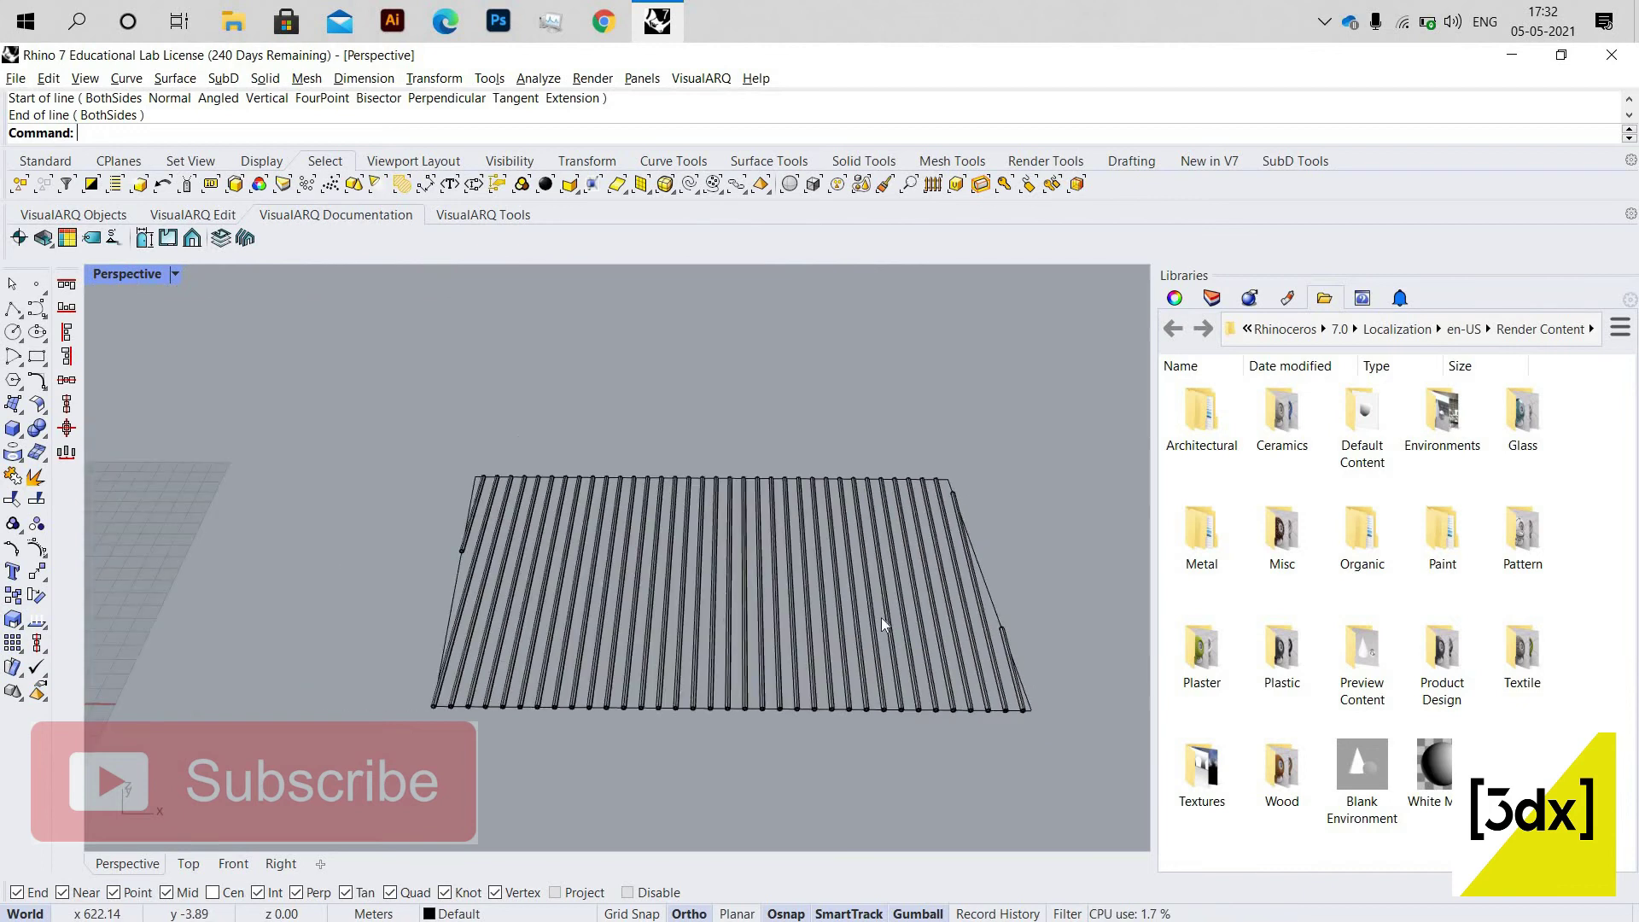
key("ctrl+a")
scroll(1033, 734, "up", 5)
scroll(982, 633, "up", 3)
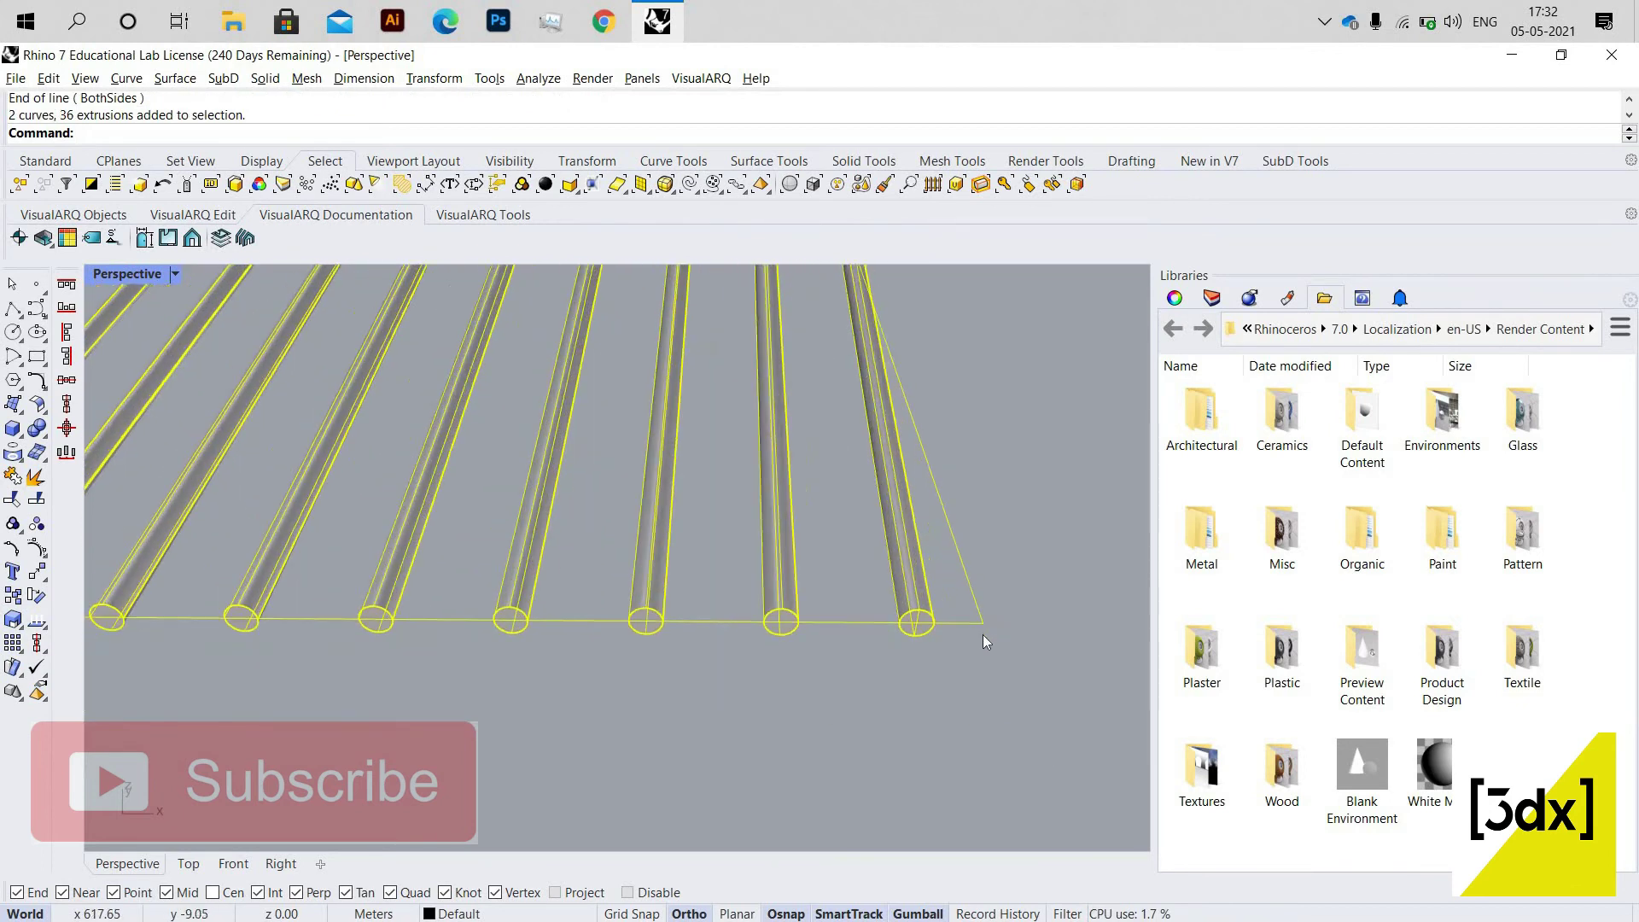
scroll(1016, 645, "up", 2)
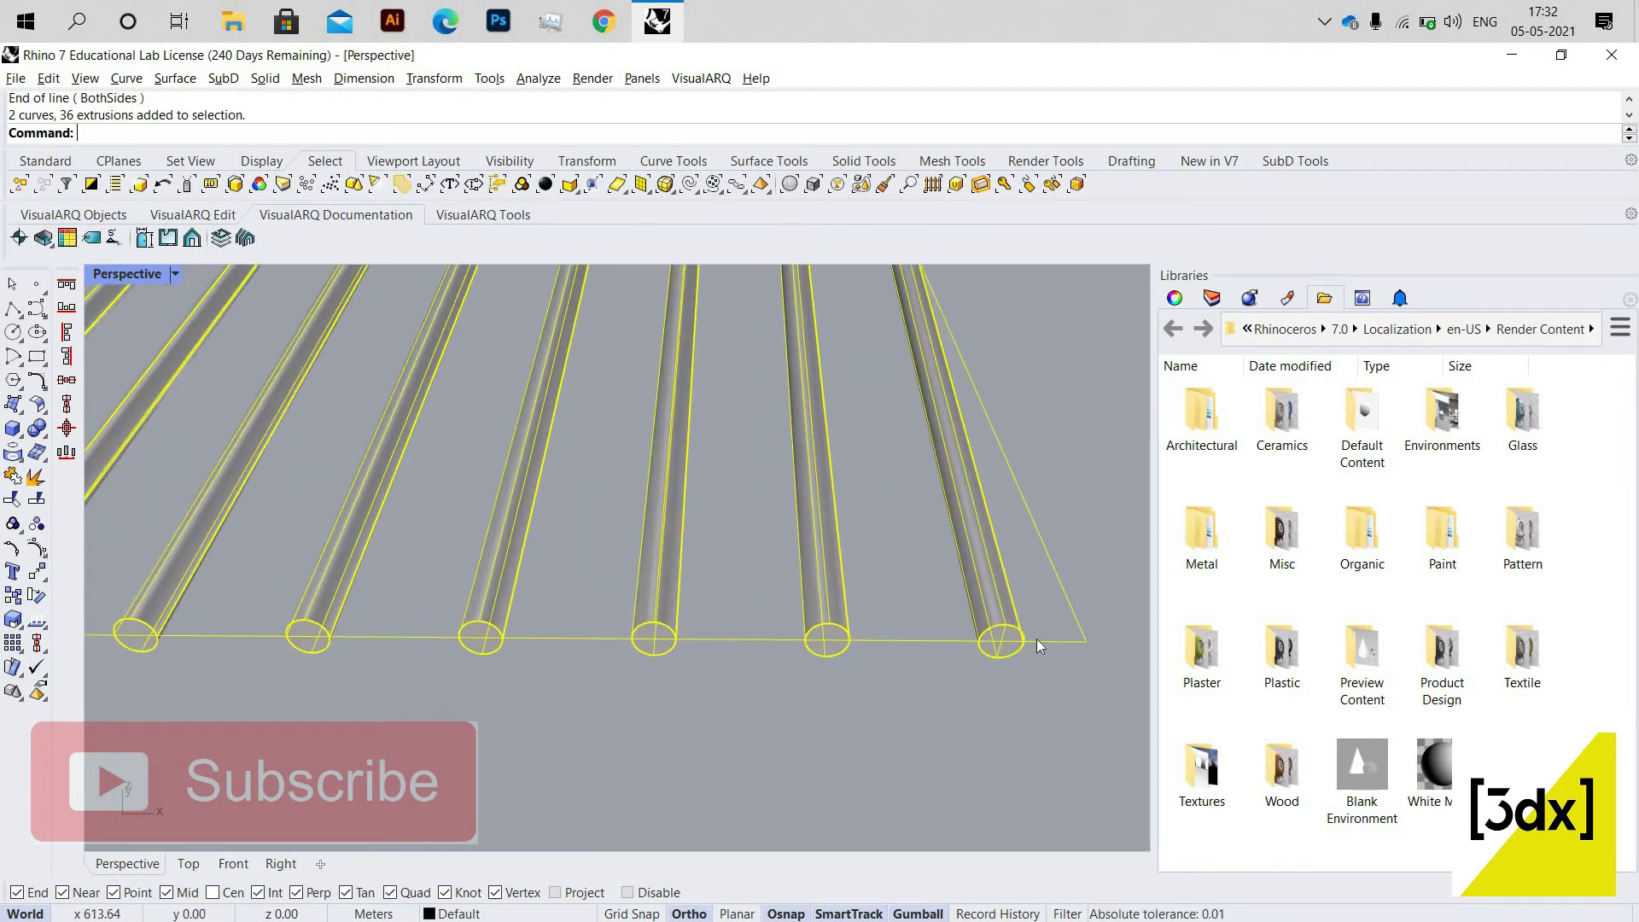
left_click(1035, 640, "ctrl")
left_click(1012, 647, "ctrl")
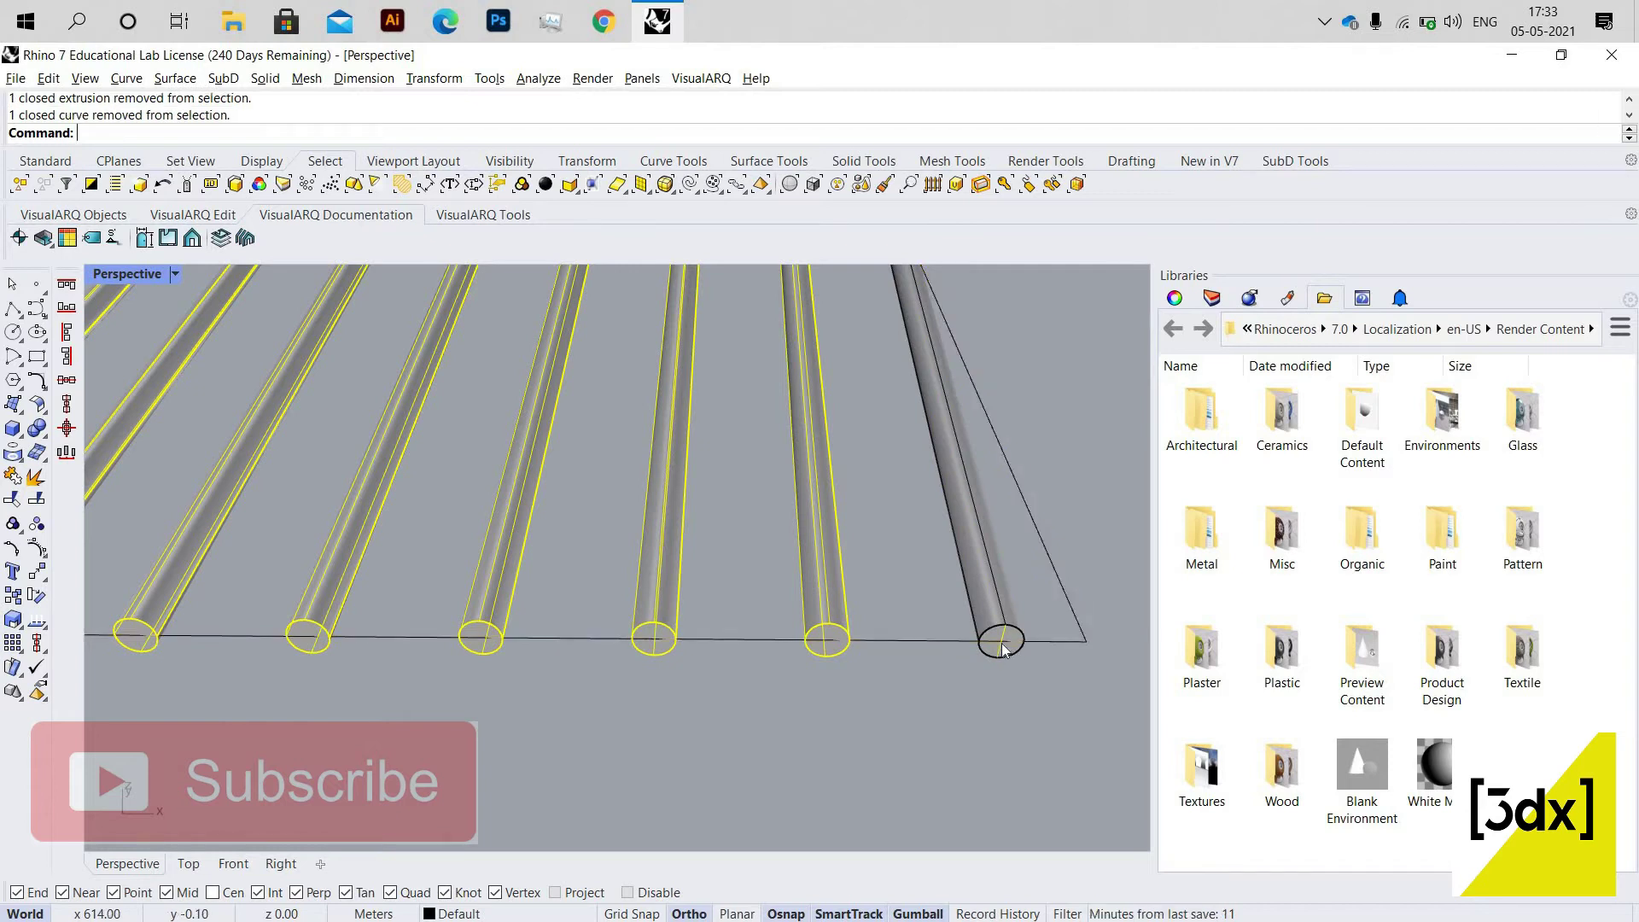
left_click(994, 608, "ctrl")
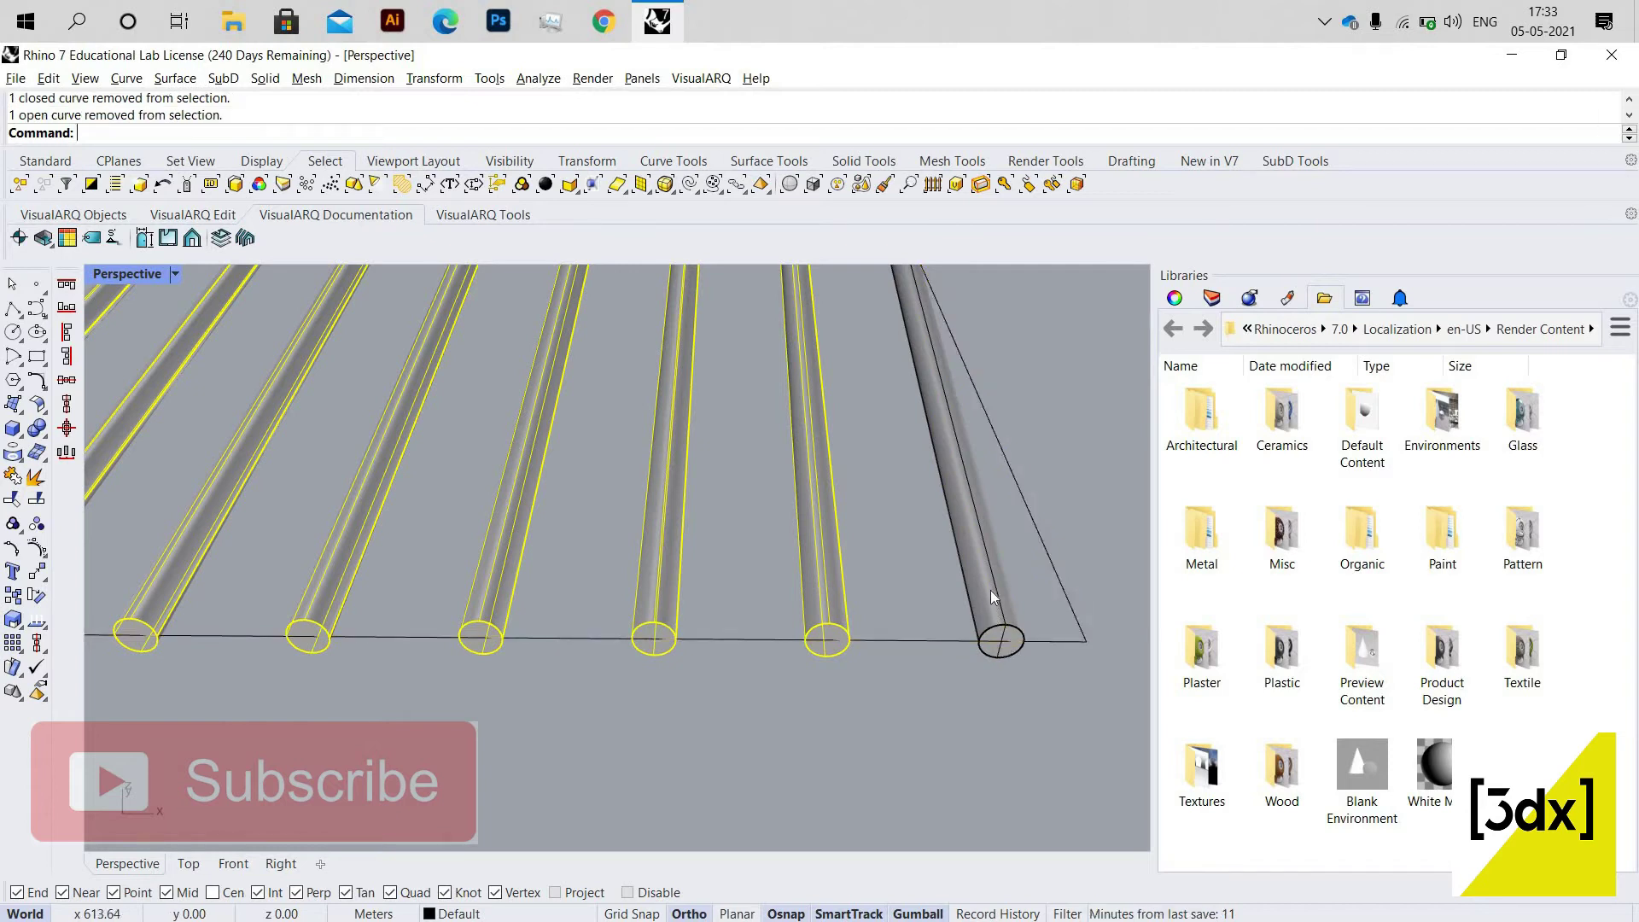
left_click(1021, 624, "shift")
type("M")
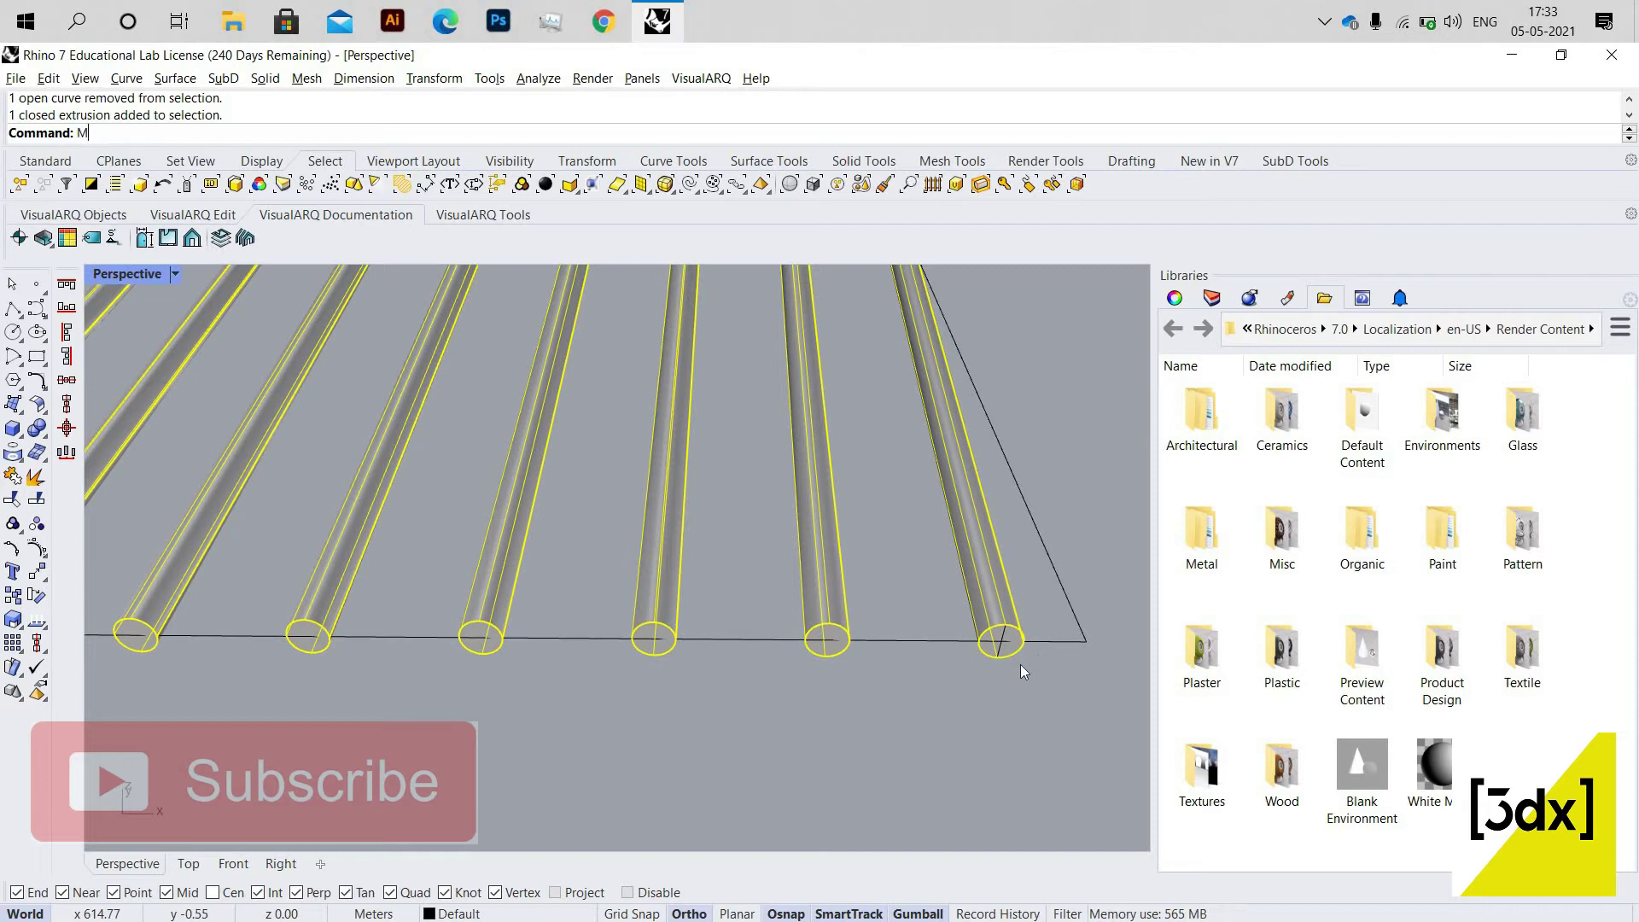
type("ove")
key("Return")
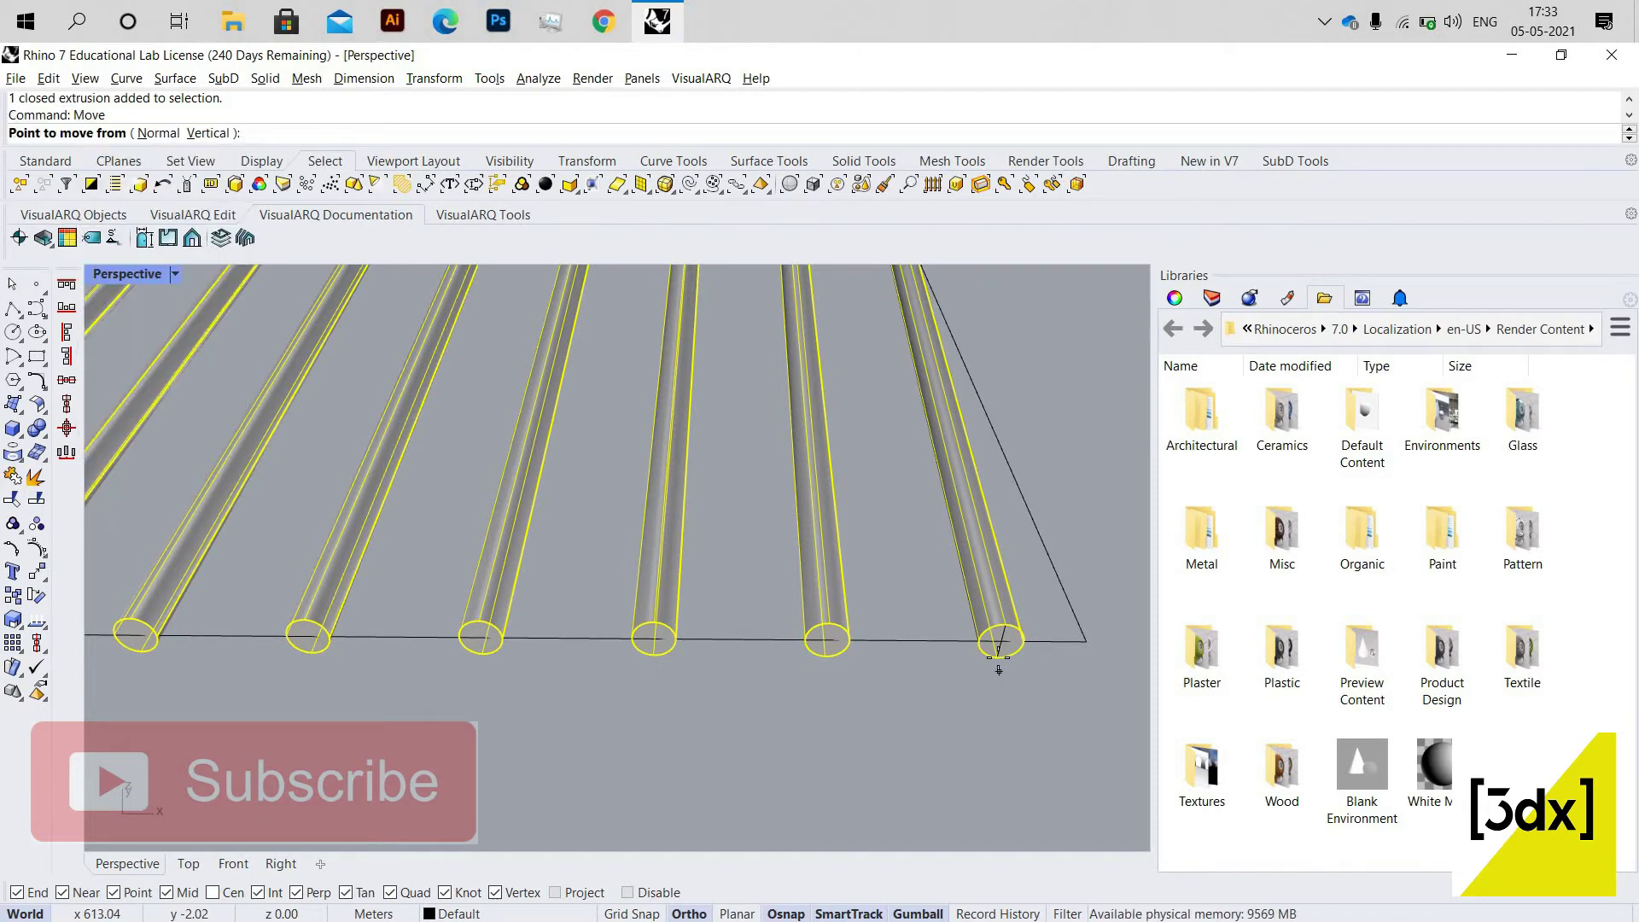
left_click(1004, 652)
left_click(1004, 654)
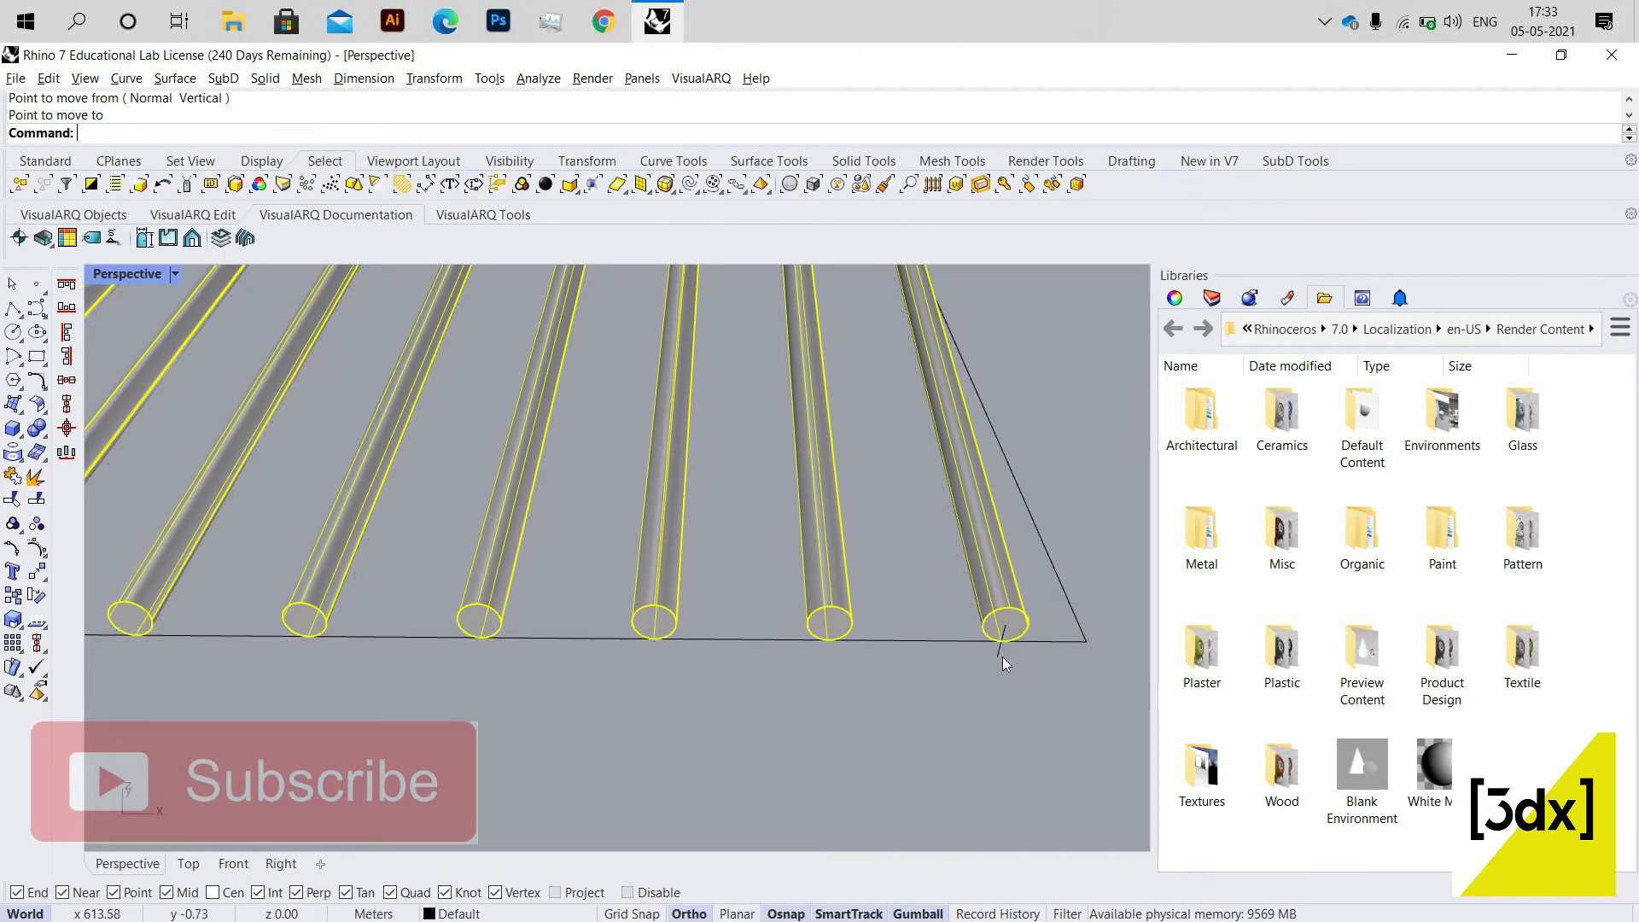
Delete the helper line and create a planar surface from the boundary rectangle with PlanarSrf.
left_click(996, 655)
key("Delete")
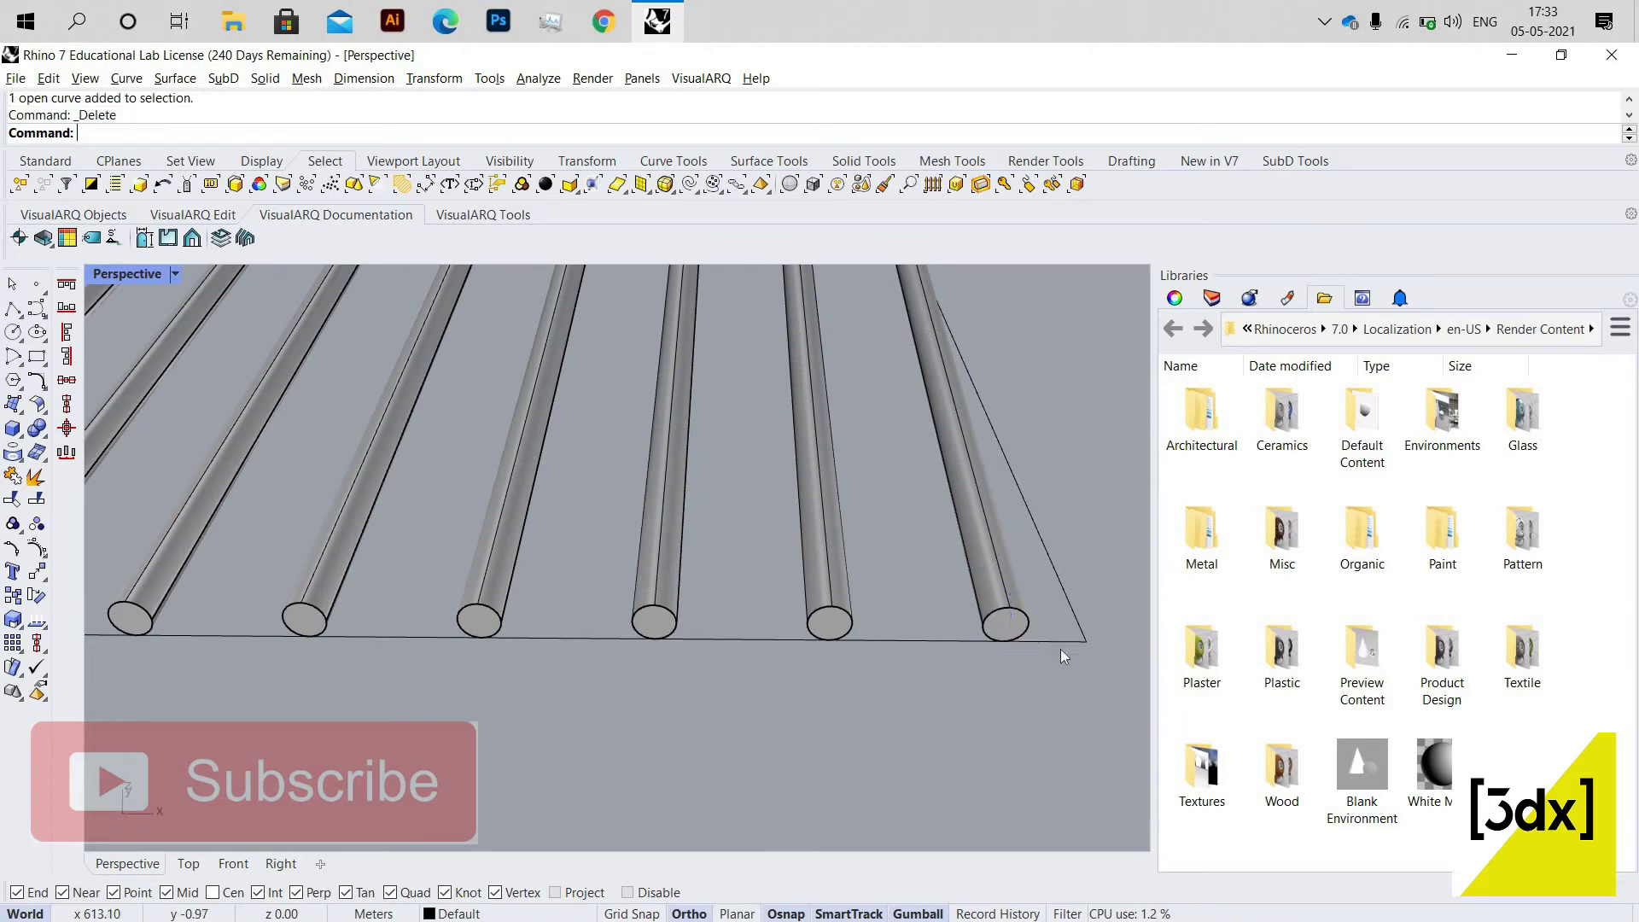
left_click(1060, 655)
type("PlanarSrf")
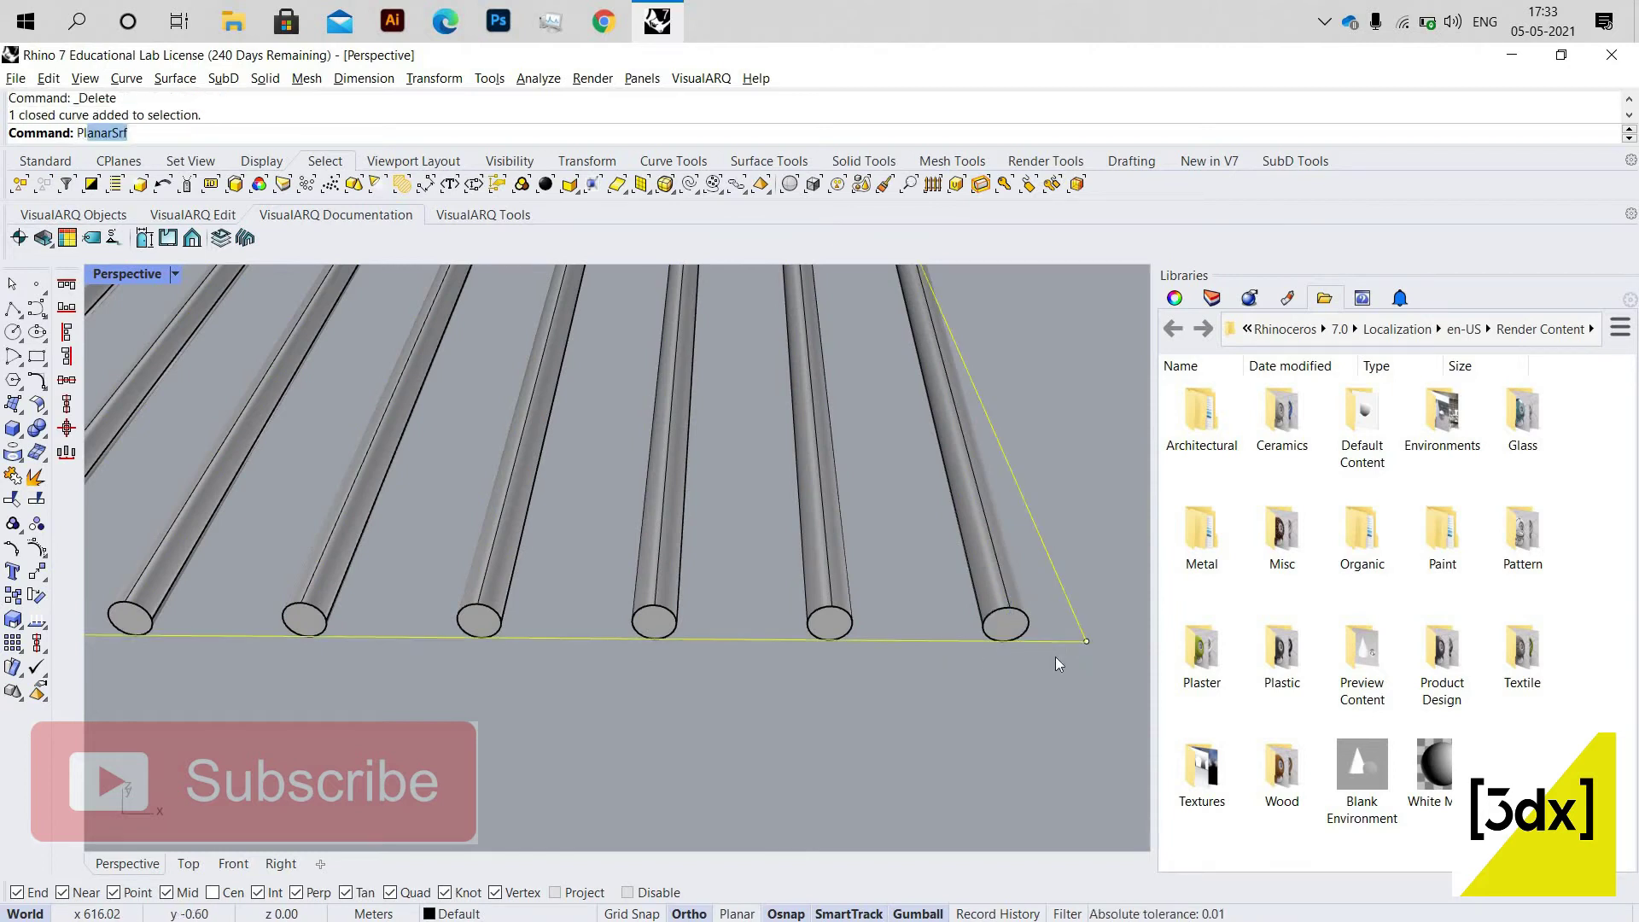
key("Return")
scroll(776, 676, "down", 8)
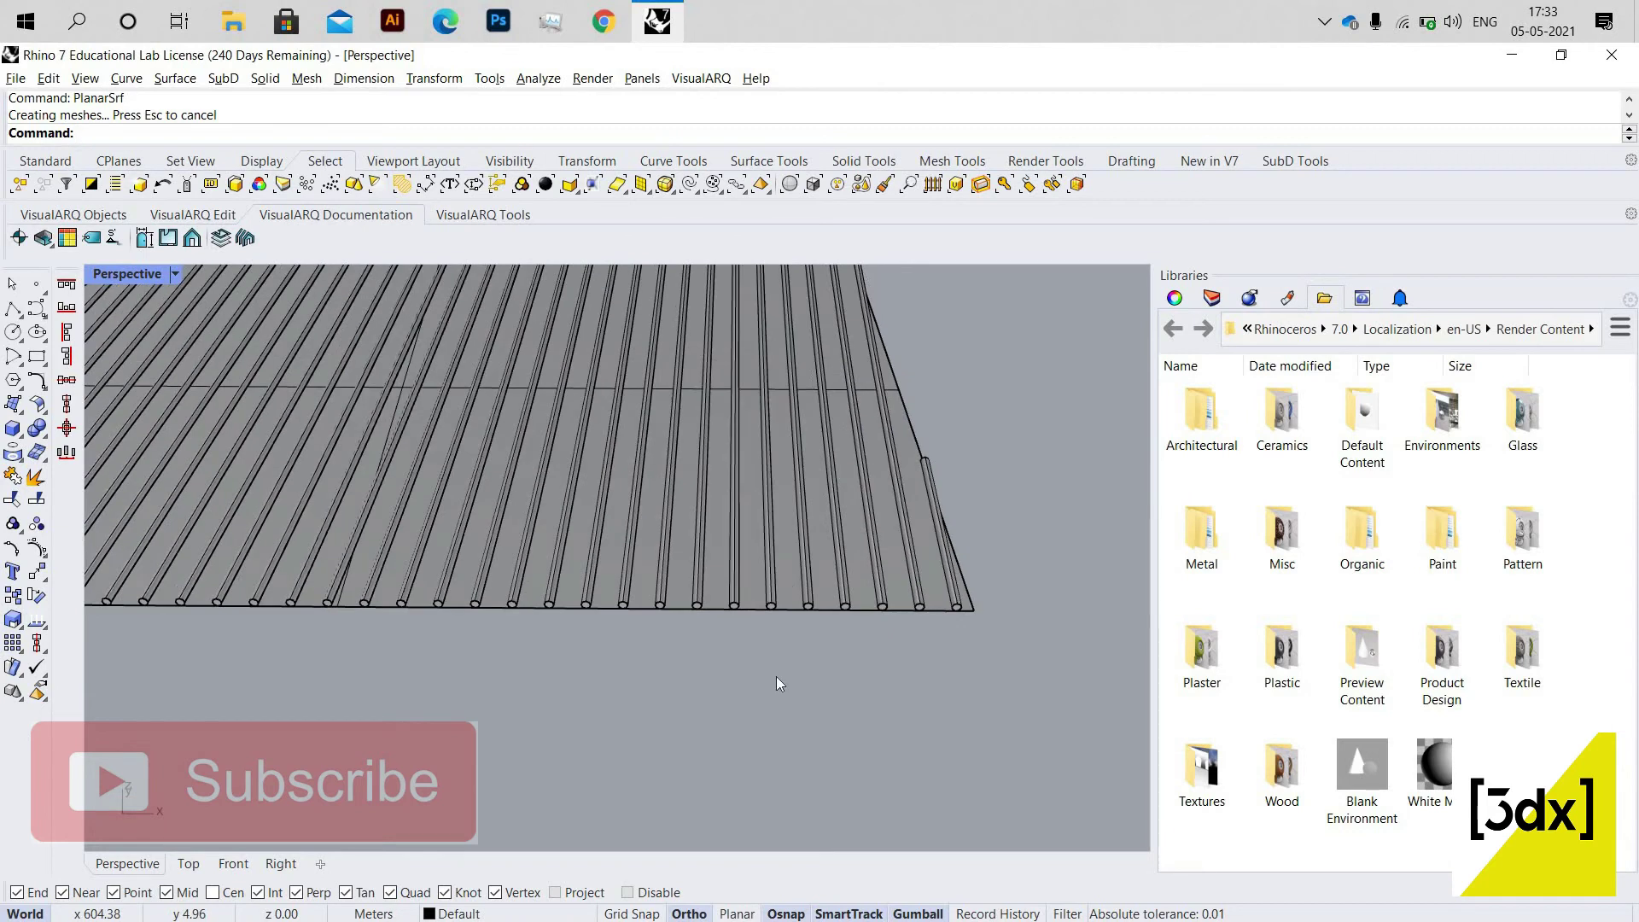
Try to flow all the pipes from the flat rectangular surface's lower-left corner onto the tower surface's base edge with FlowAlongSrf.
type("FlowAlongSrf")
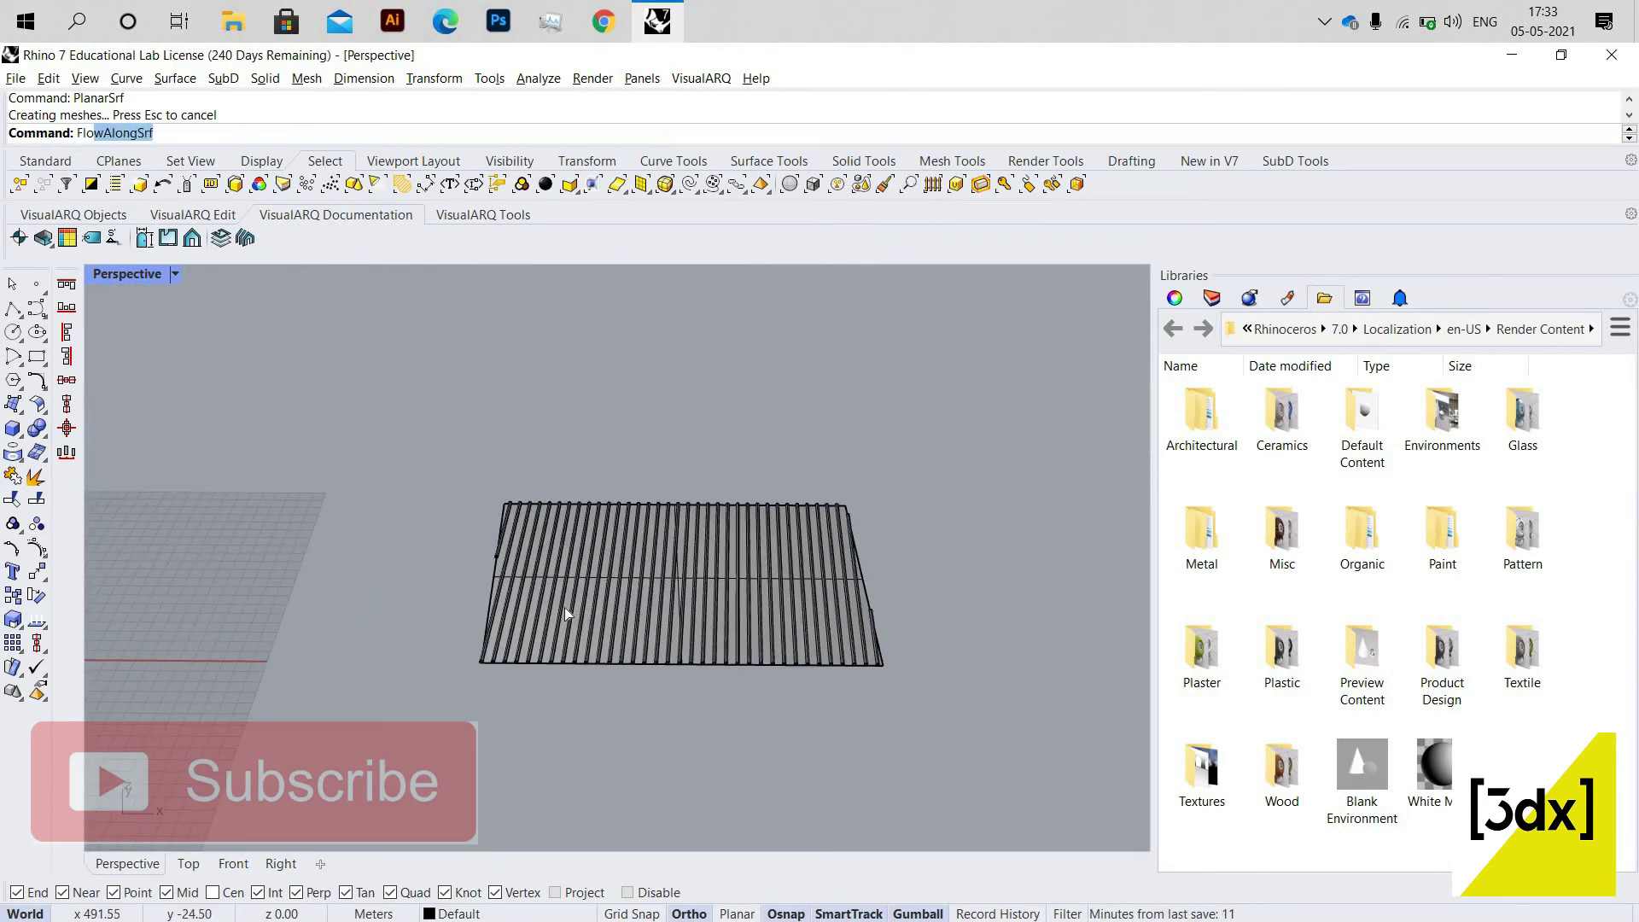
key("Return")
scroll(897, 612, "up", 2)
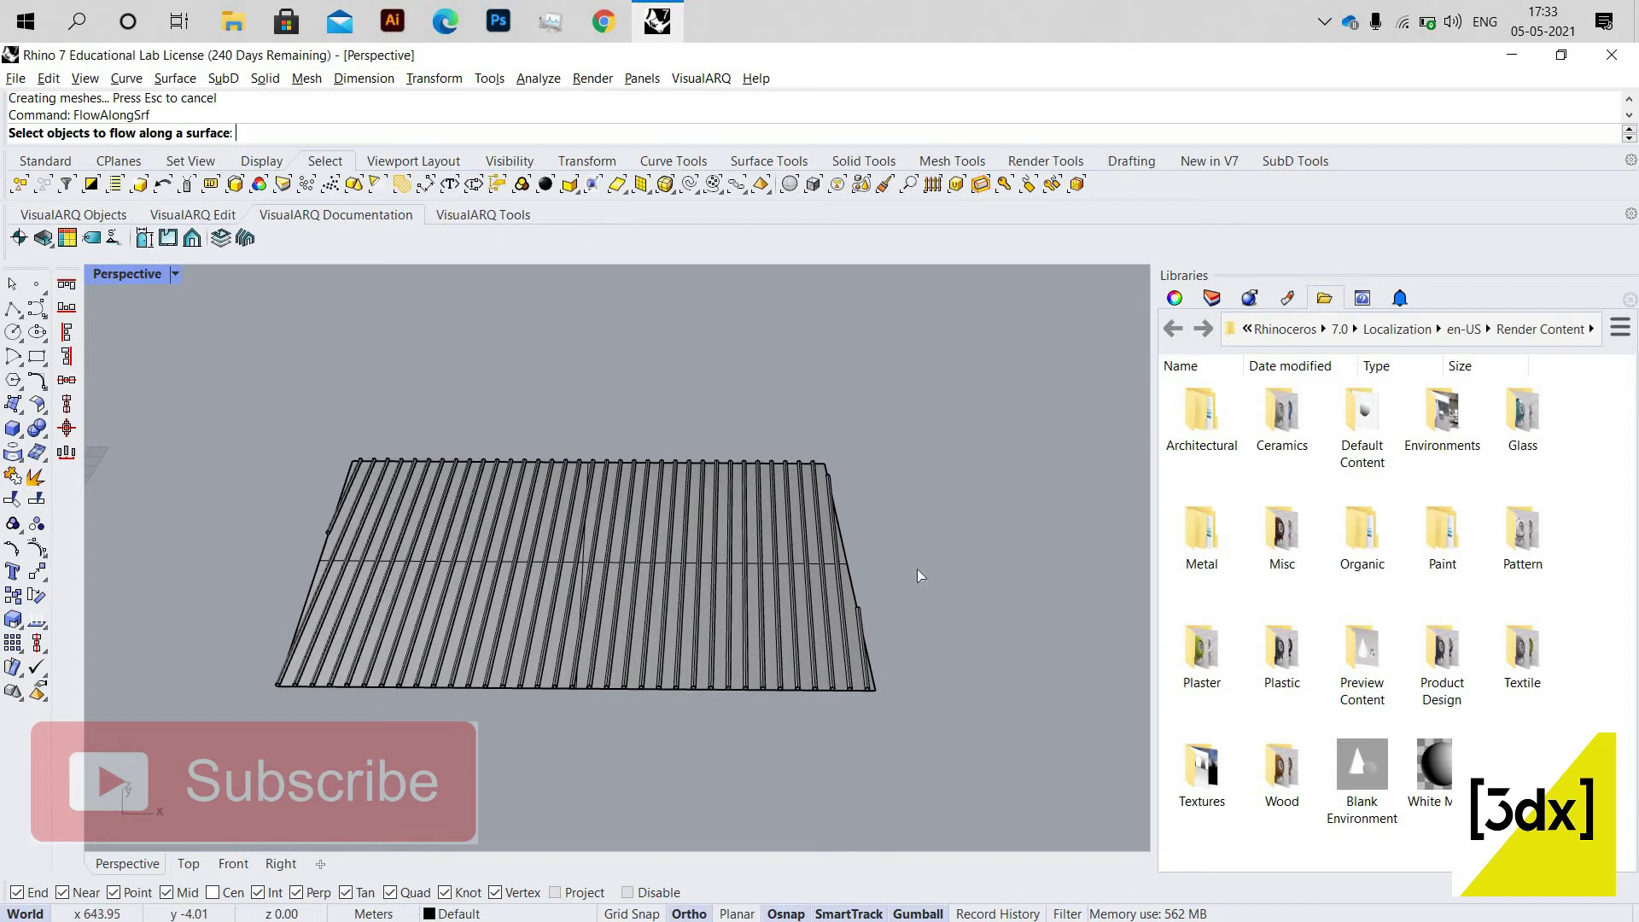
left_click(854, 586)
scroll(768, 581, "up", 3)
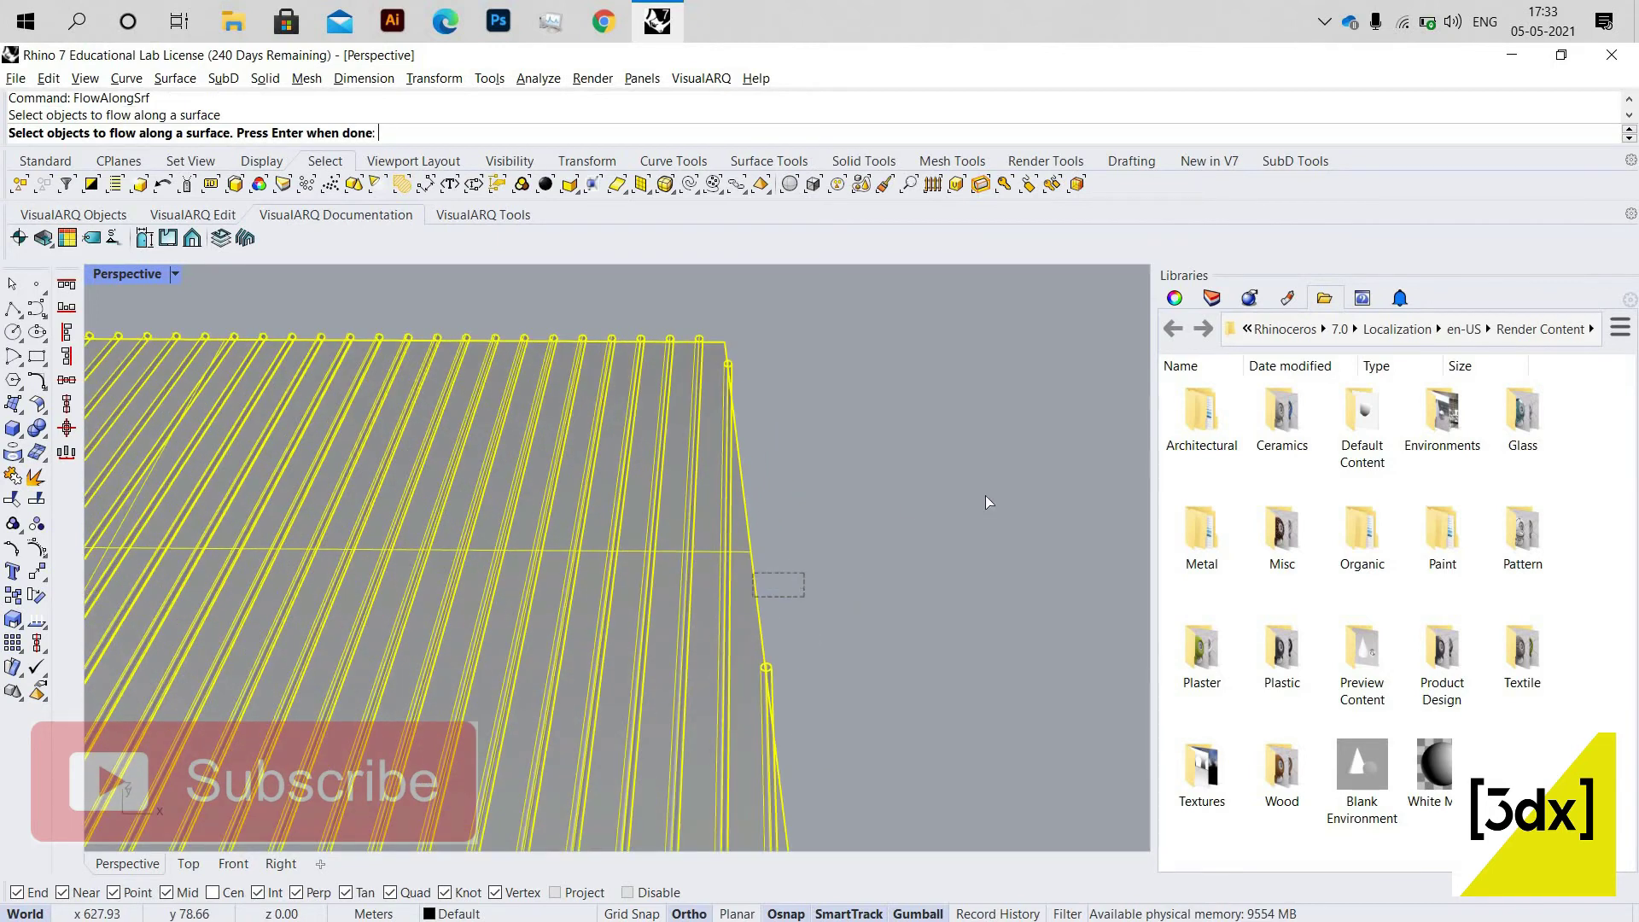
scroll(982, 521, "down", 5)
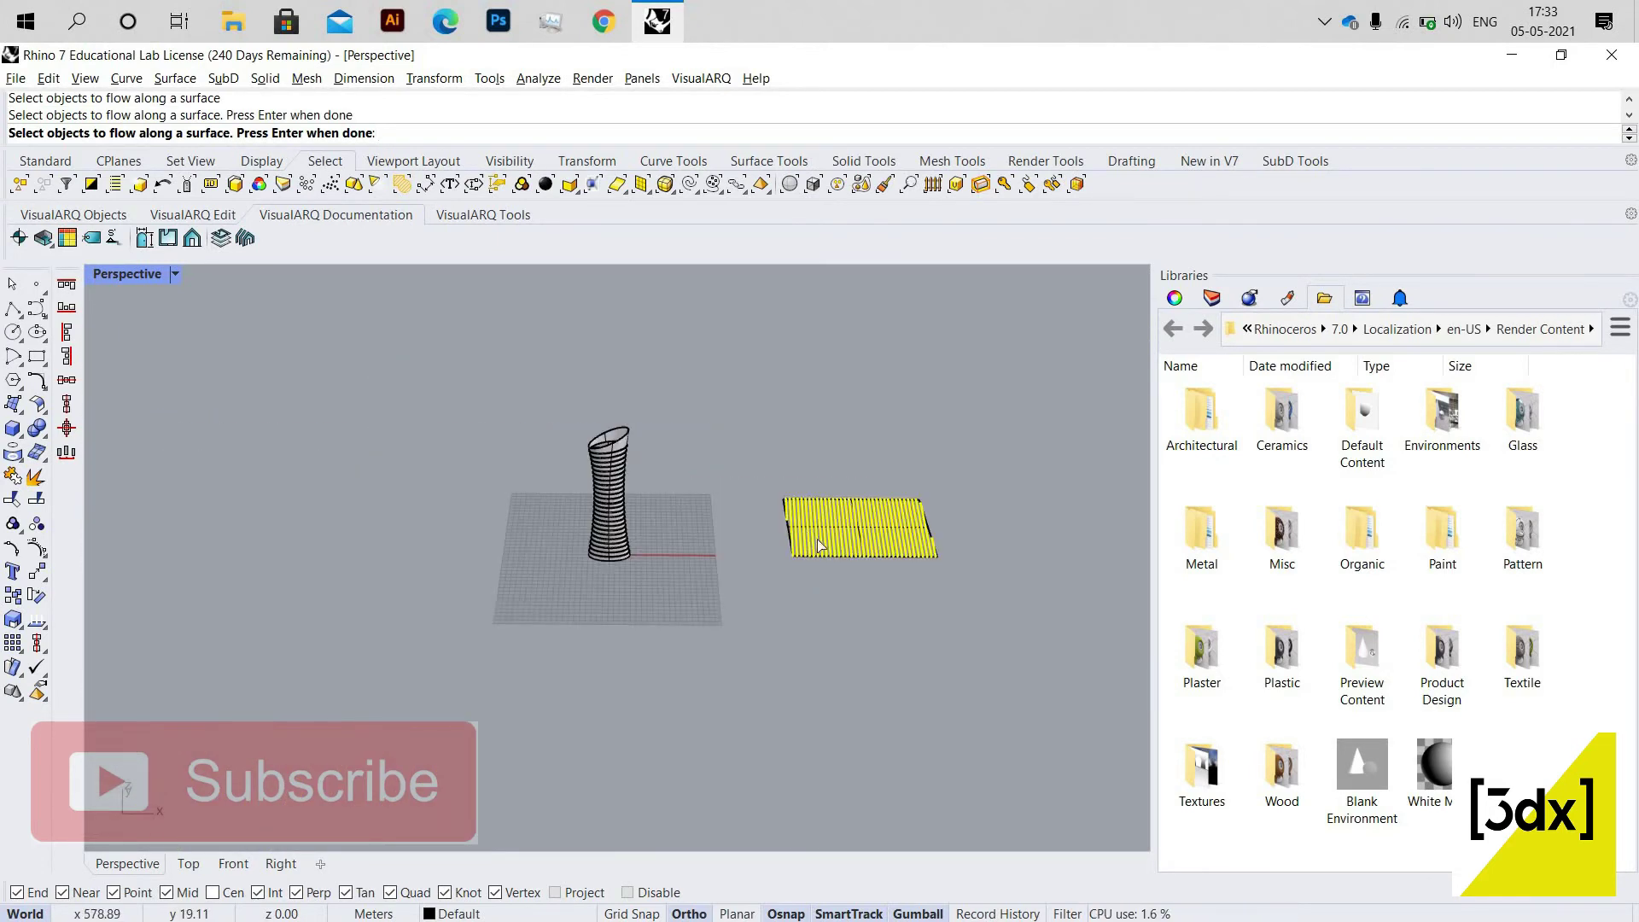
scroll(820, 551, "up", 5)
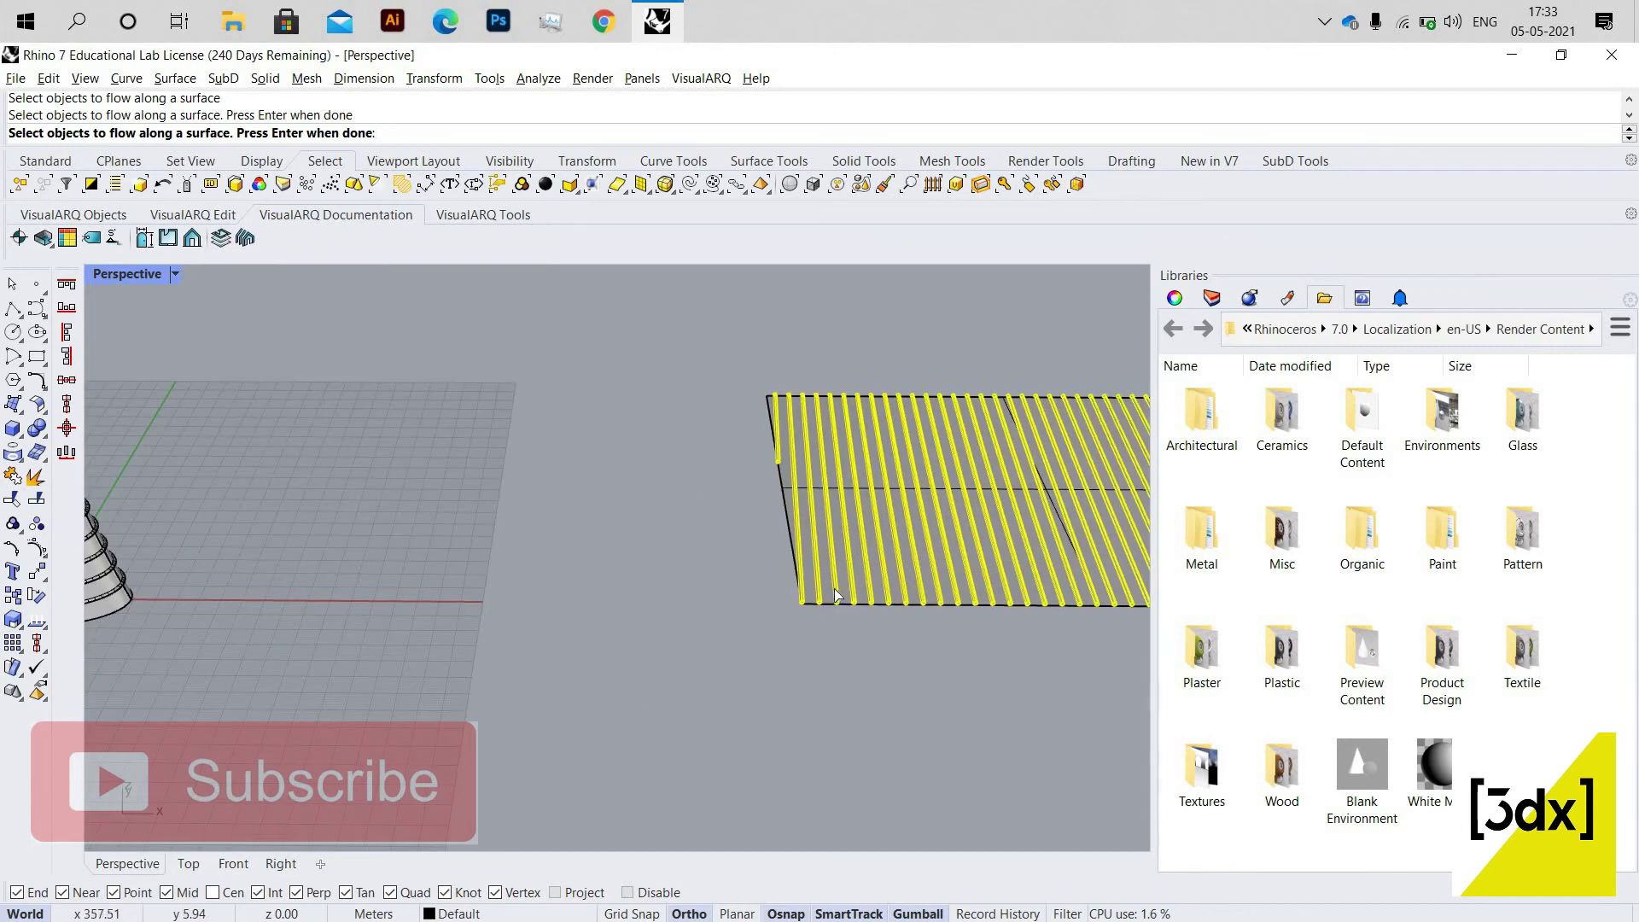
key("Return")
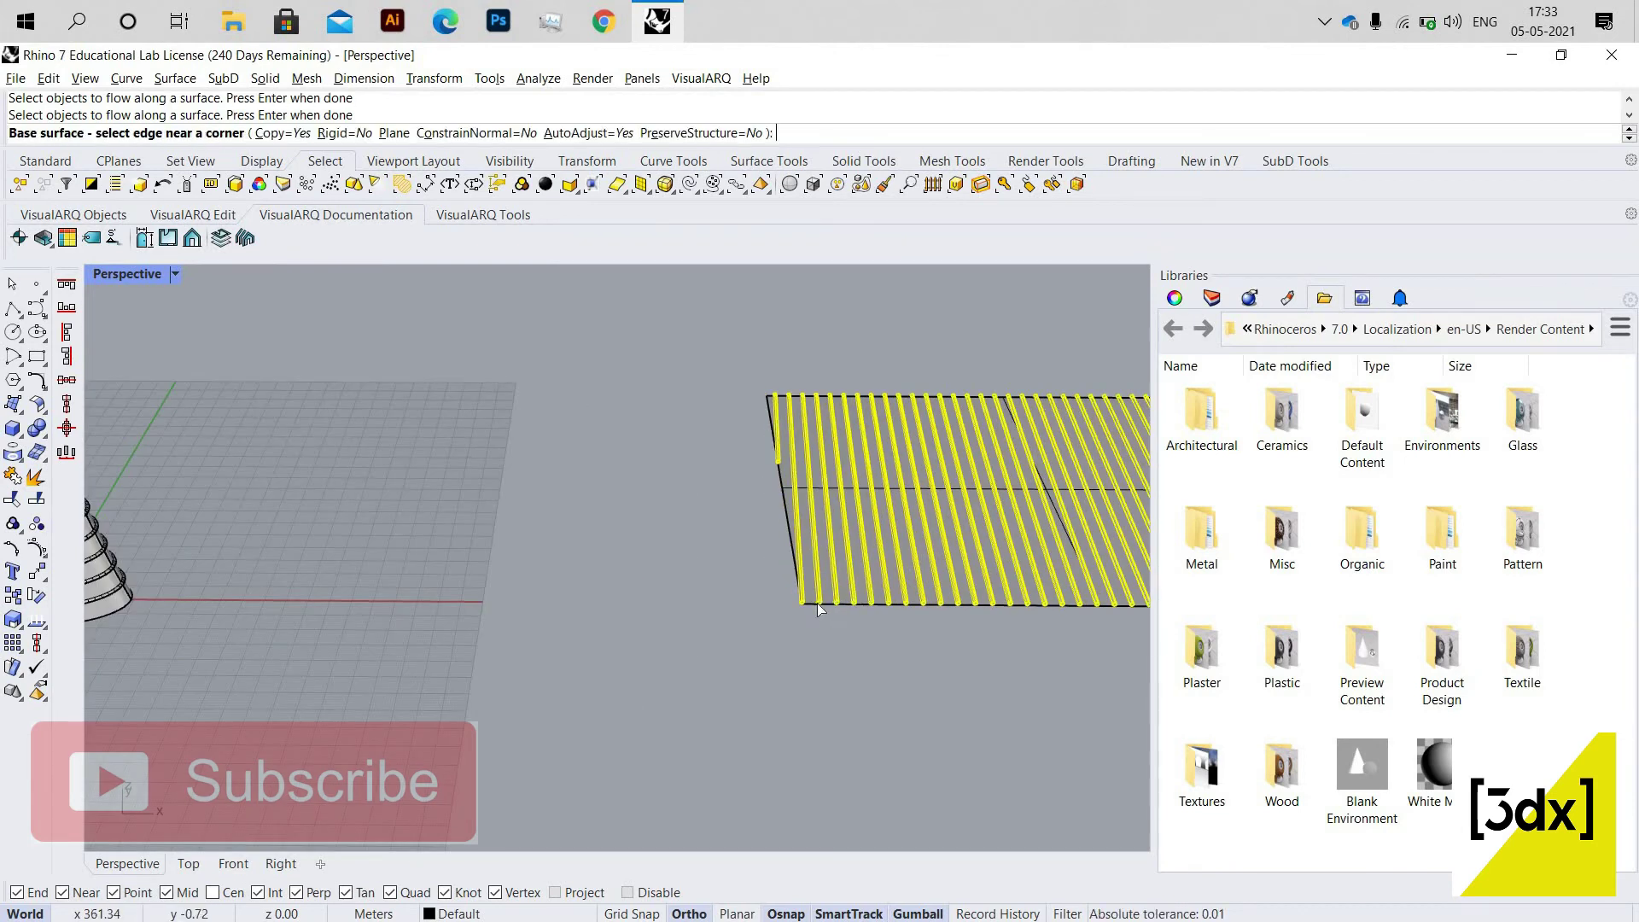
scroll(817, 603, "up", 3)
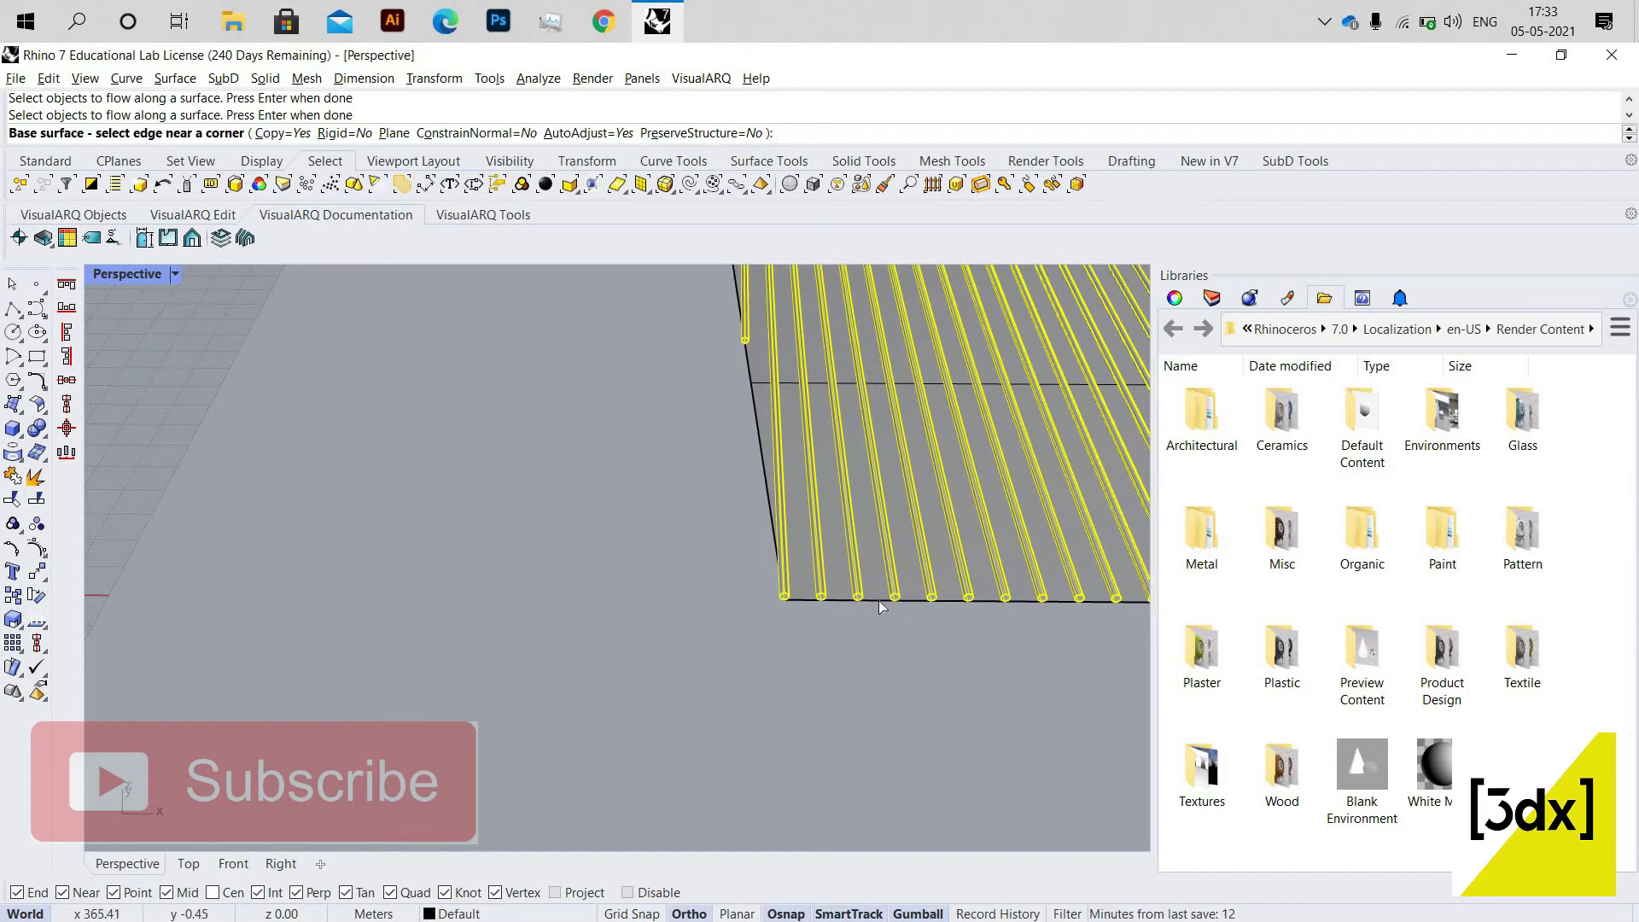
left_click(957, 584)
scroll(957, 584, "down", 8)
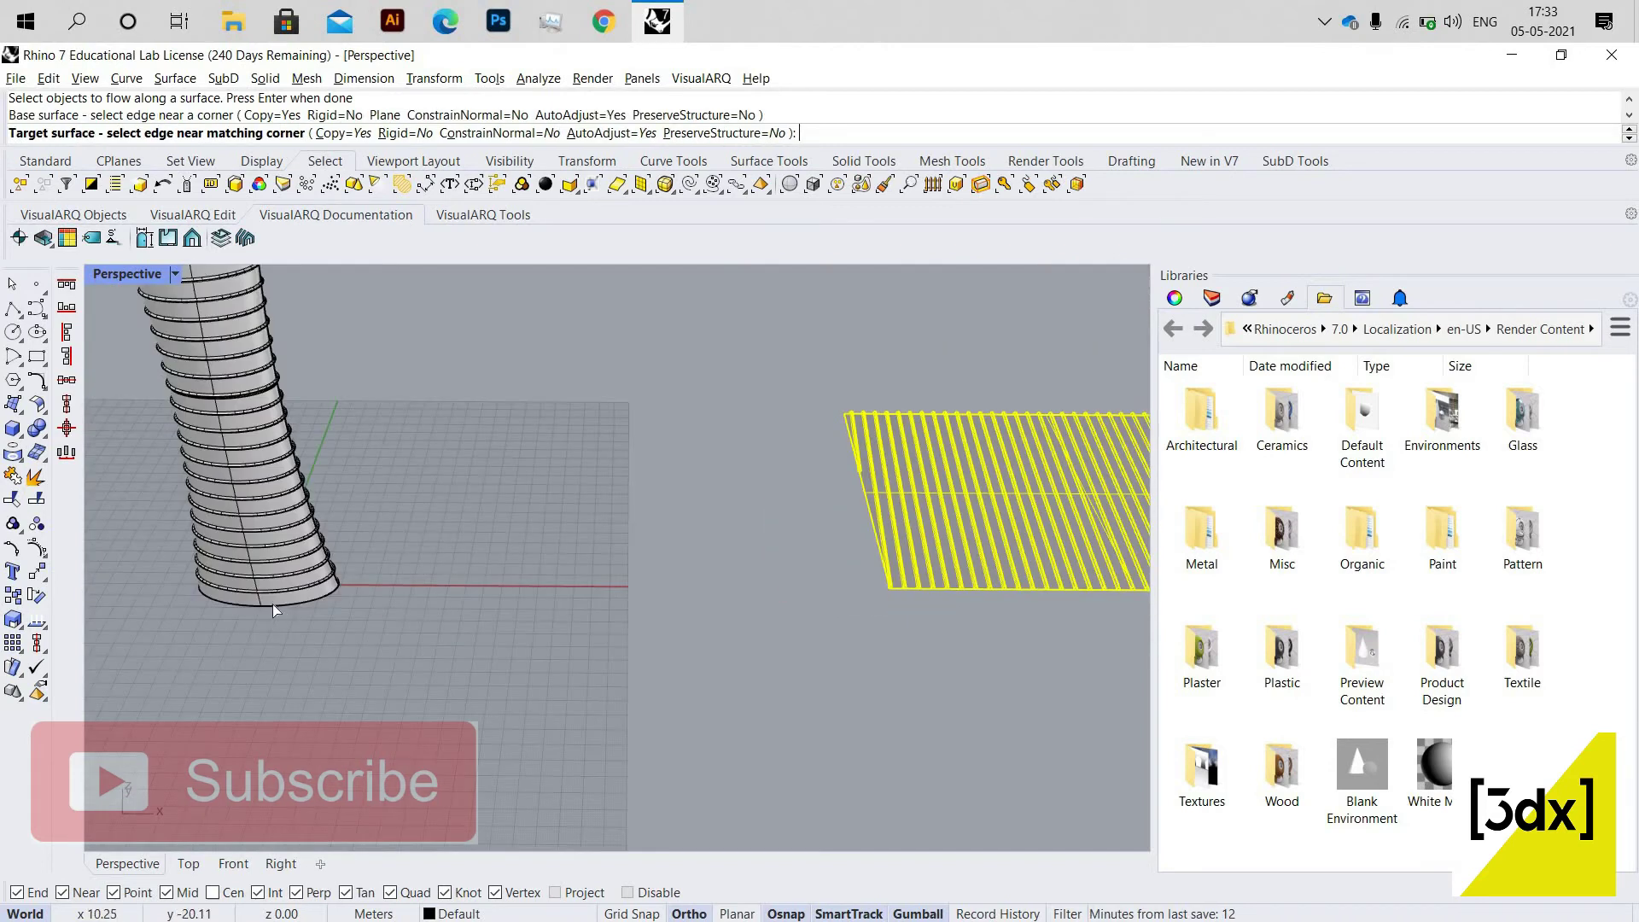
scroll(273, 603, "up", 2)
left_click(272, 604)
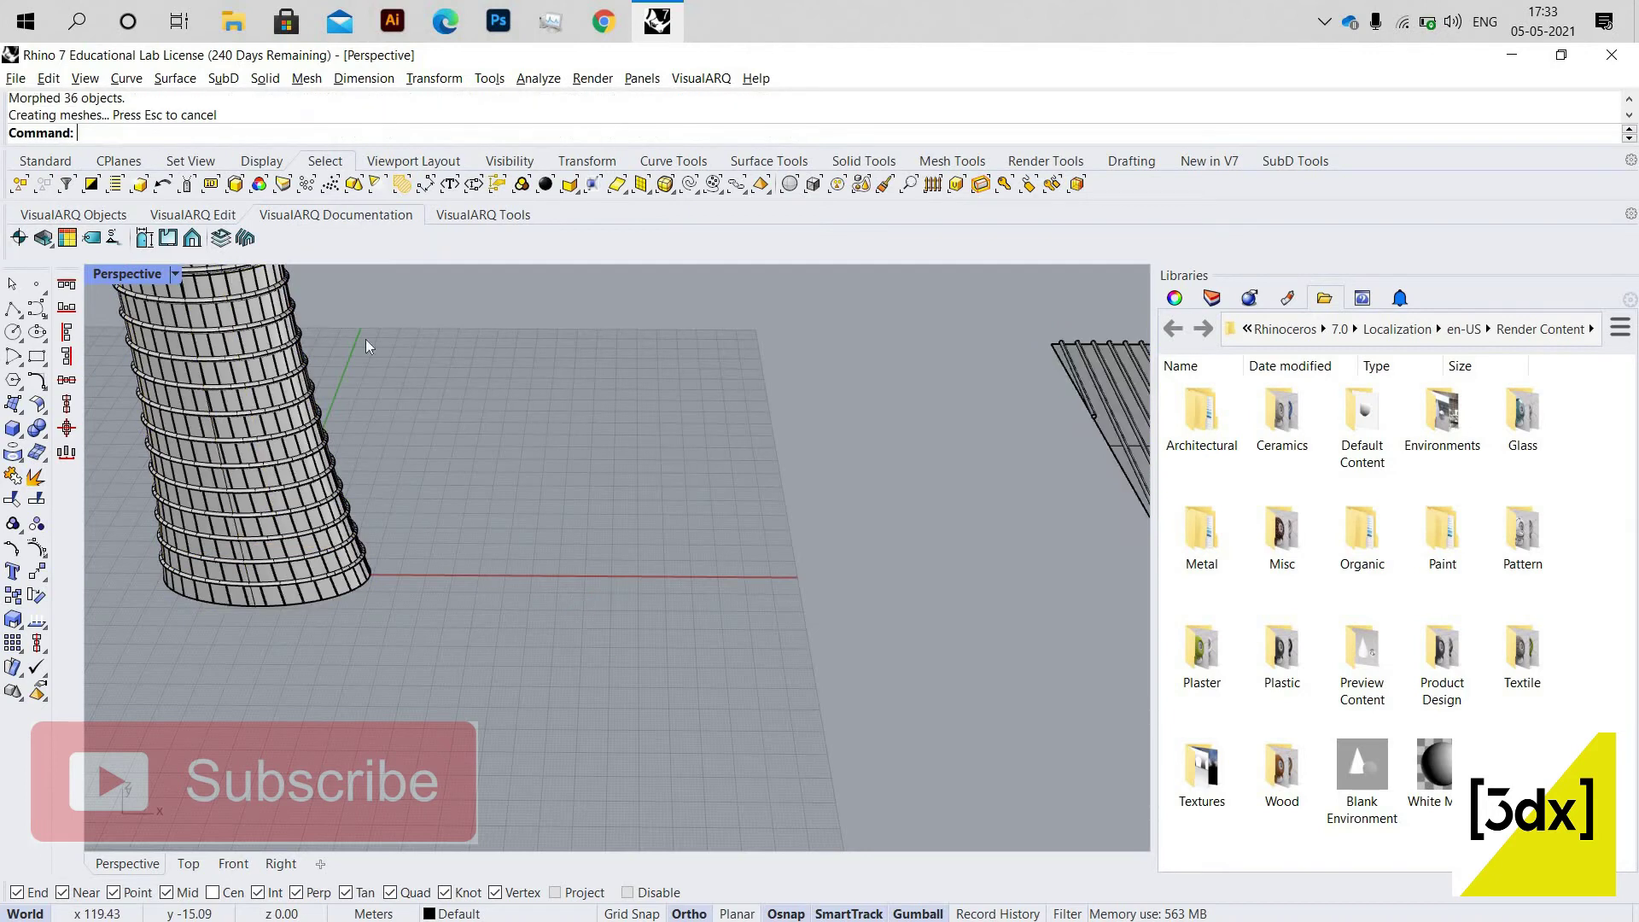
Check the flowed pipes along the tower's slanted top rim and undo the FlowAlongSrf operation.
scroll(586, 614, "down", 3)
right_click_drag(419, 497, 342, 443)
scroll(448, 378, "down", 3)
scroll(412, 365, "up", 6)
scroll(895, 567, "down", 4)
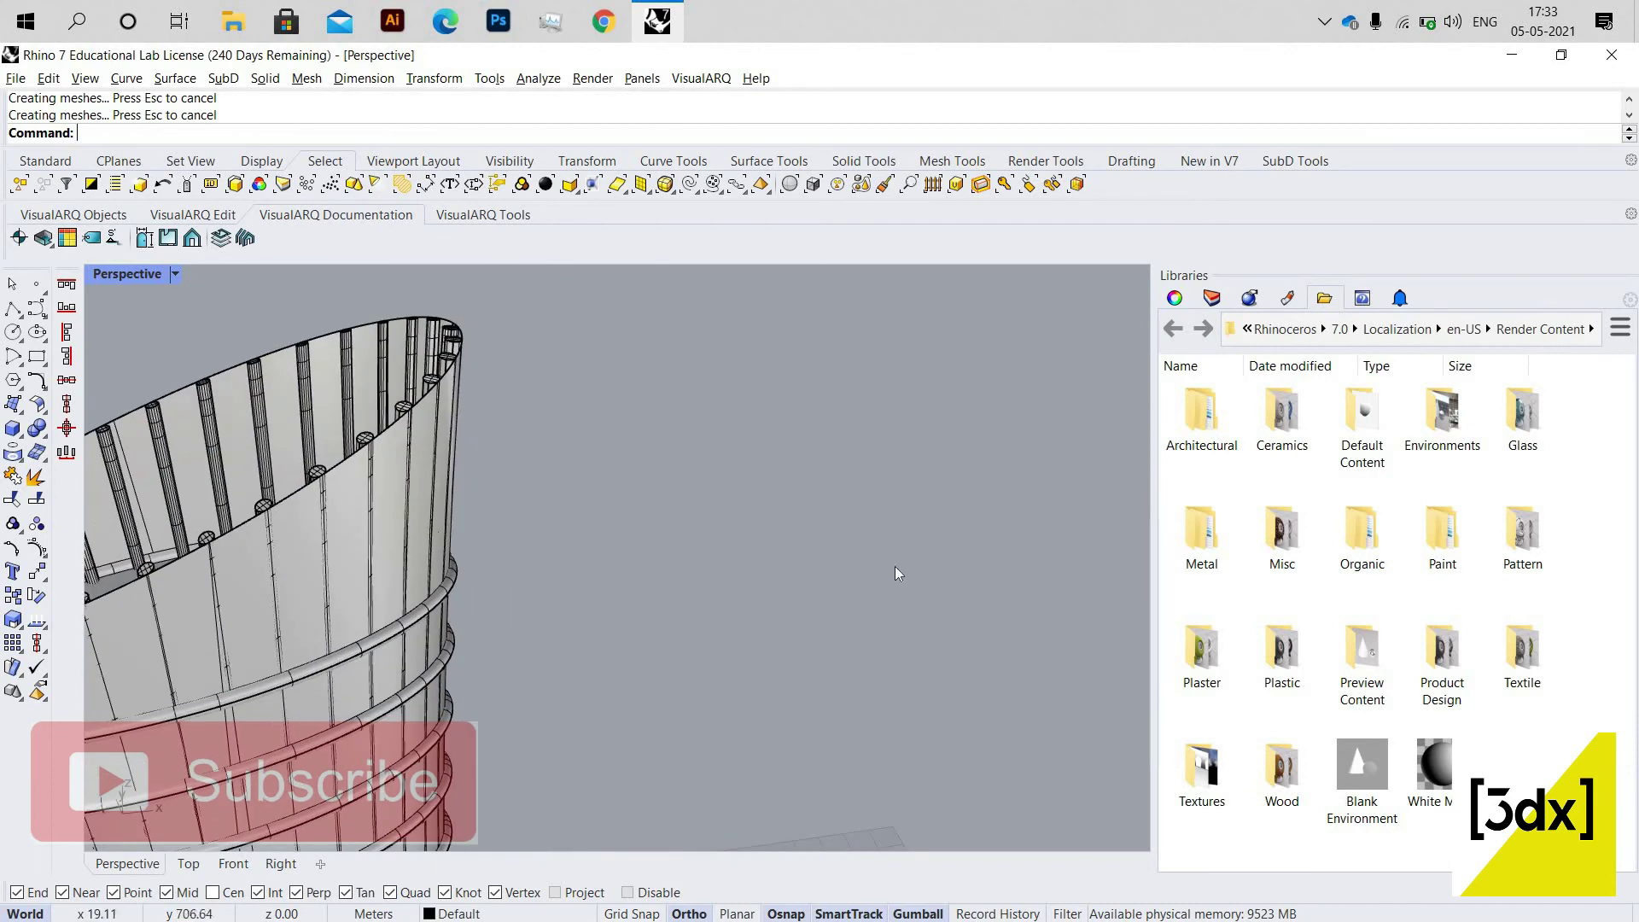
key("ctrl+z")
scroll(899, 648, "up", 5)
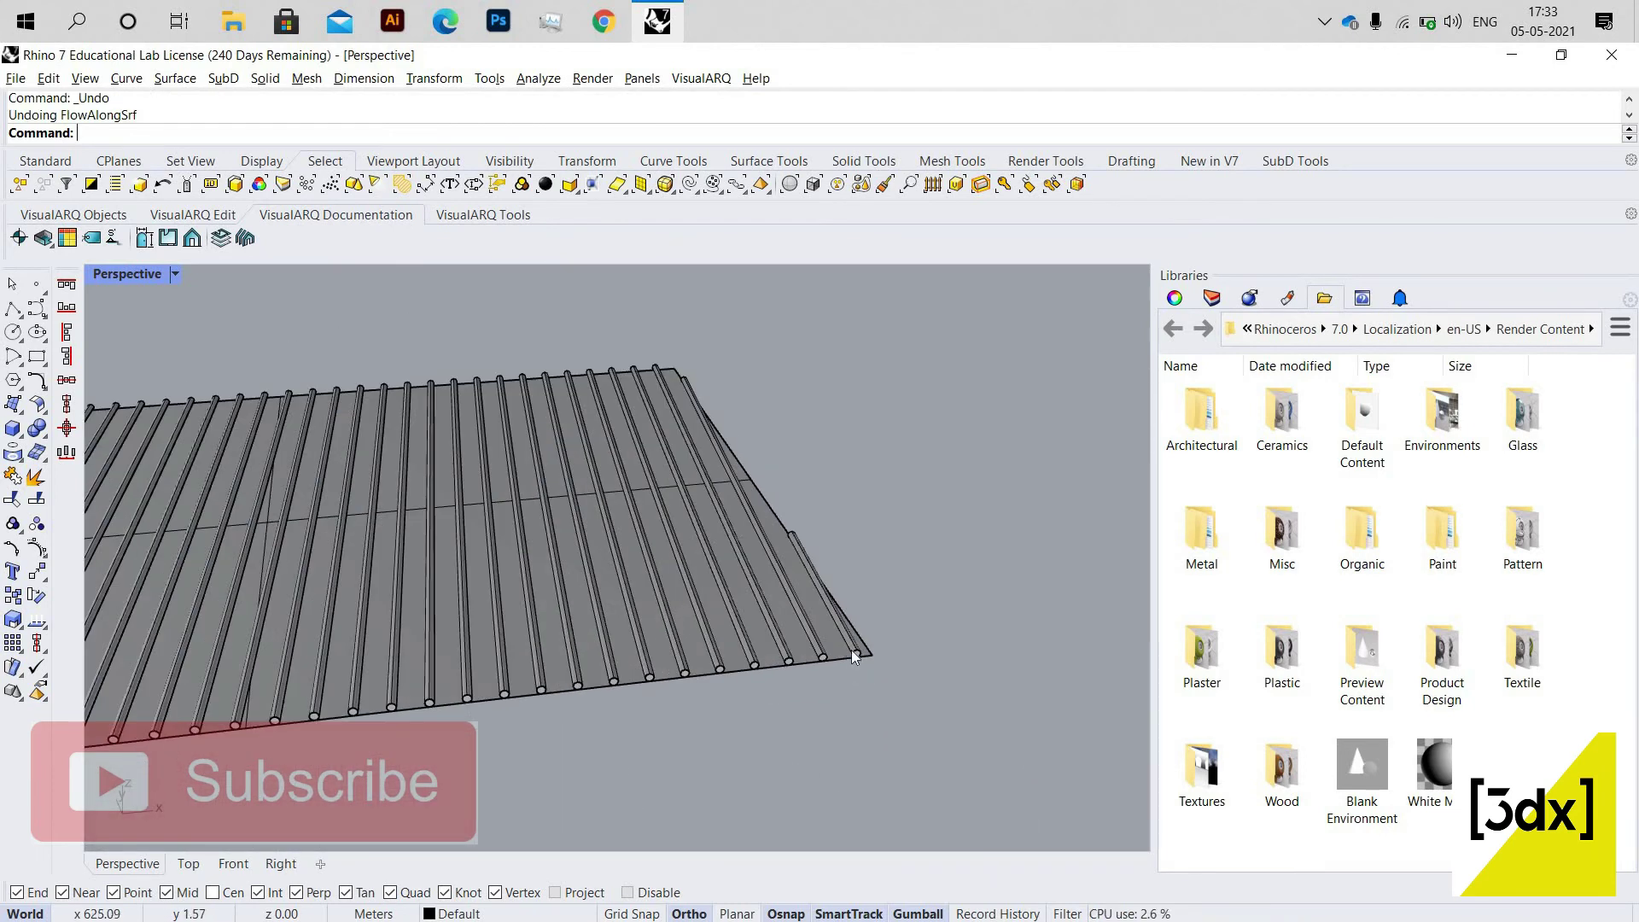
scroll(863, 647, "up", 4)
left_click(838, 603)
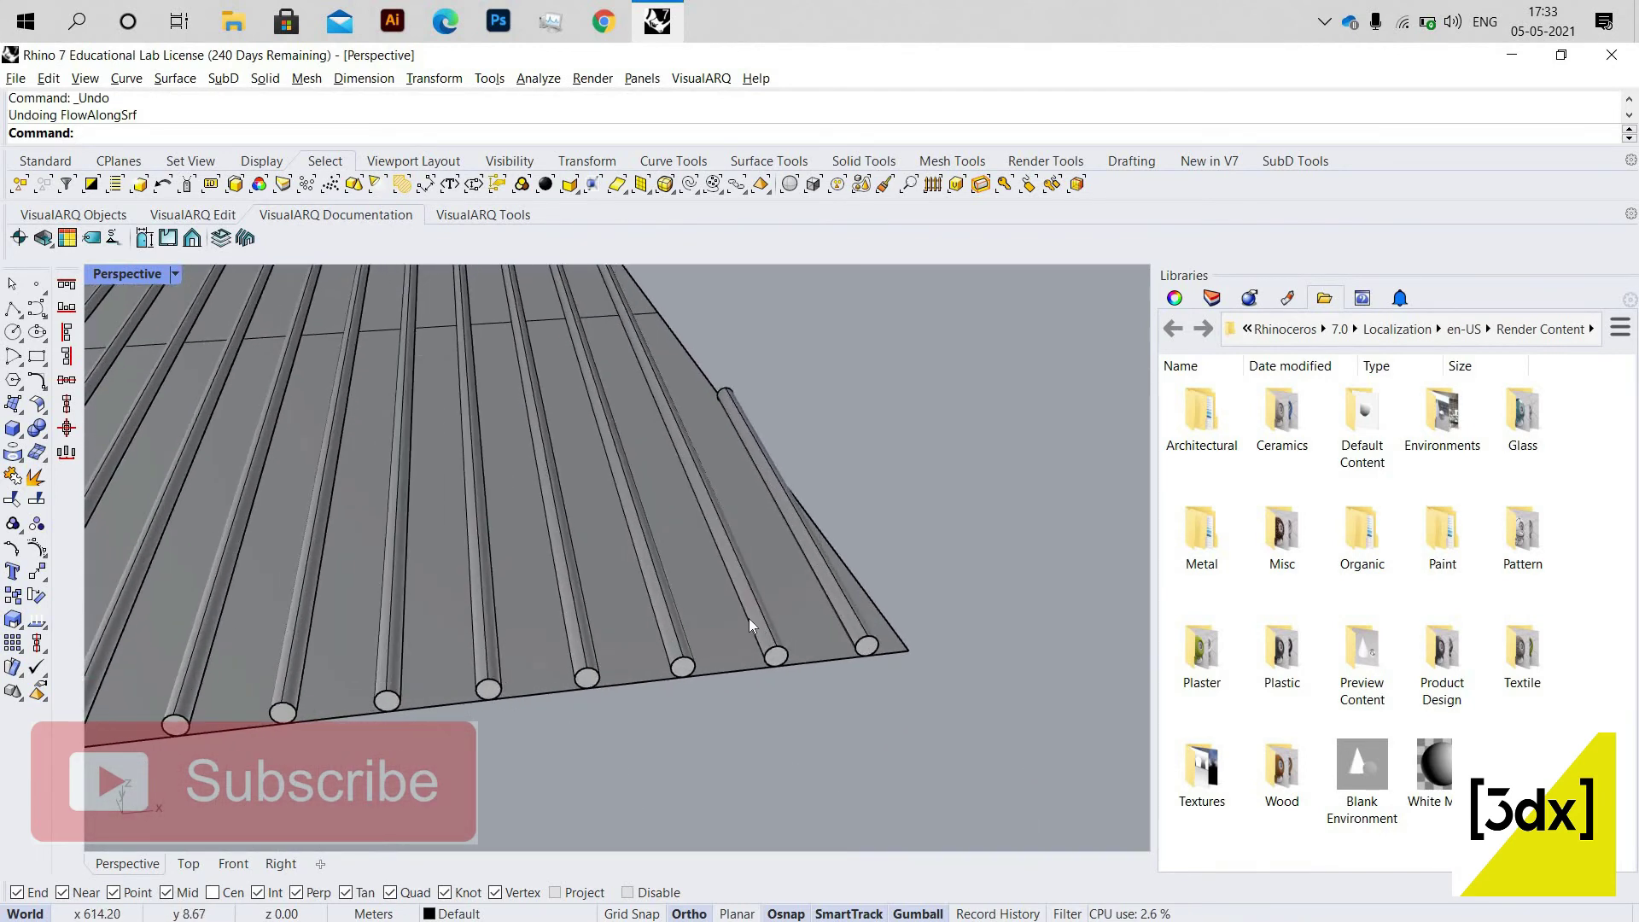
left_click(750, 618, "shift")
left_click(668, 631, "shift")
scroll(1020, 598, "down", 1)
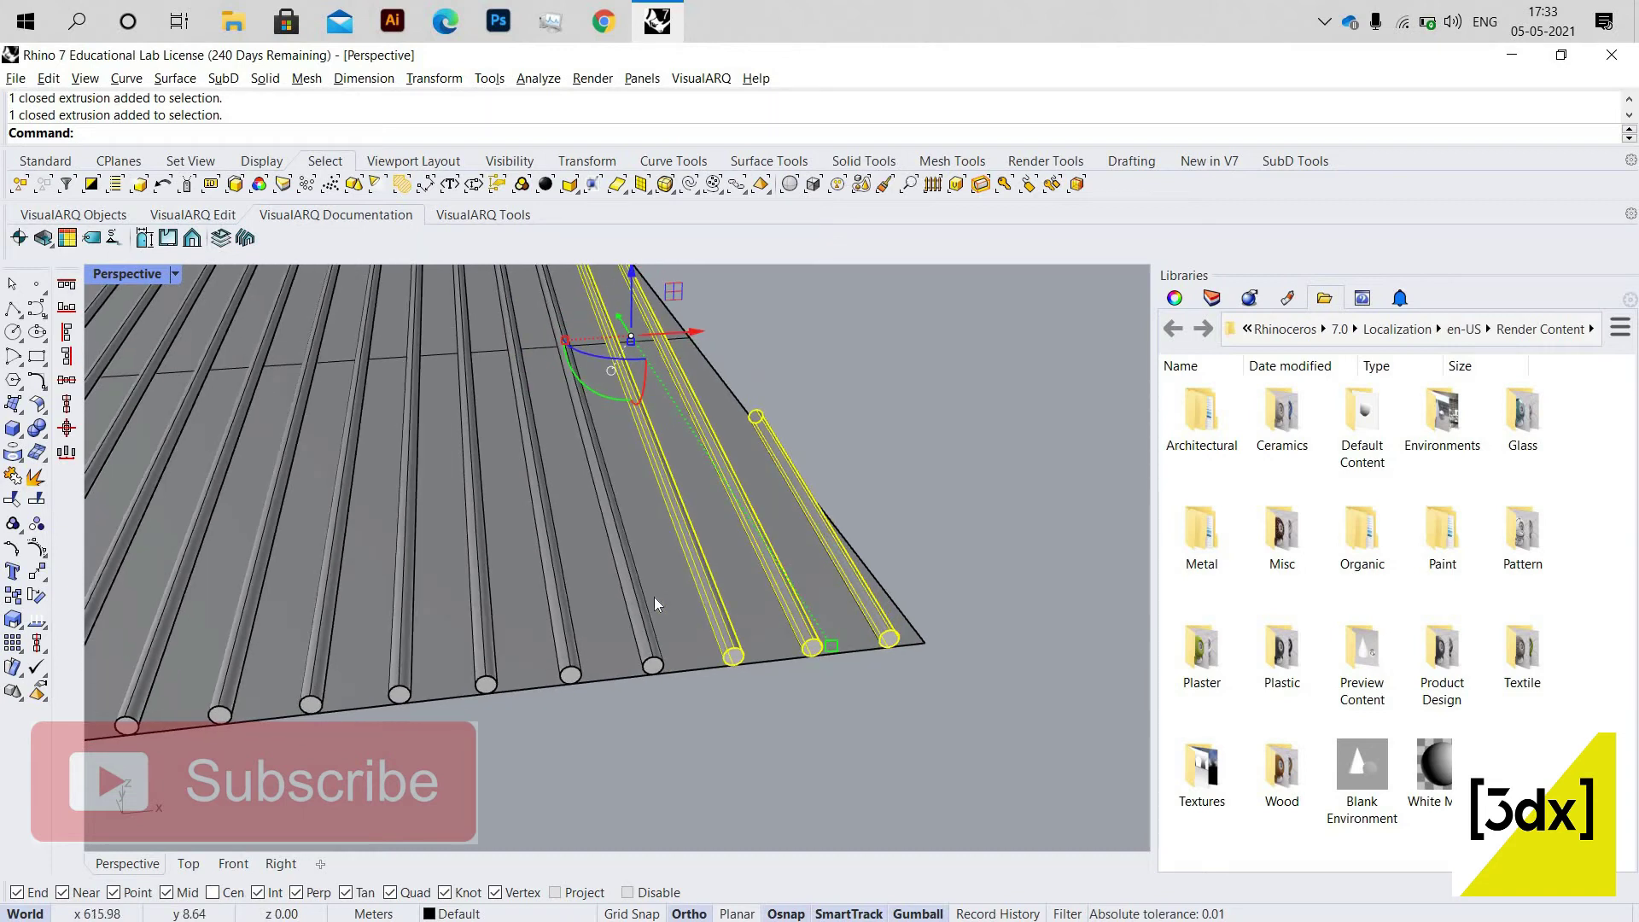
left_click(829, 587, "shift")
left_click(970, 581)
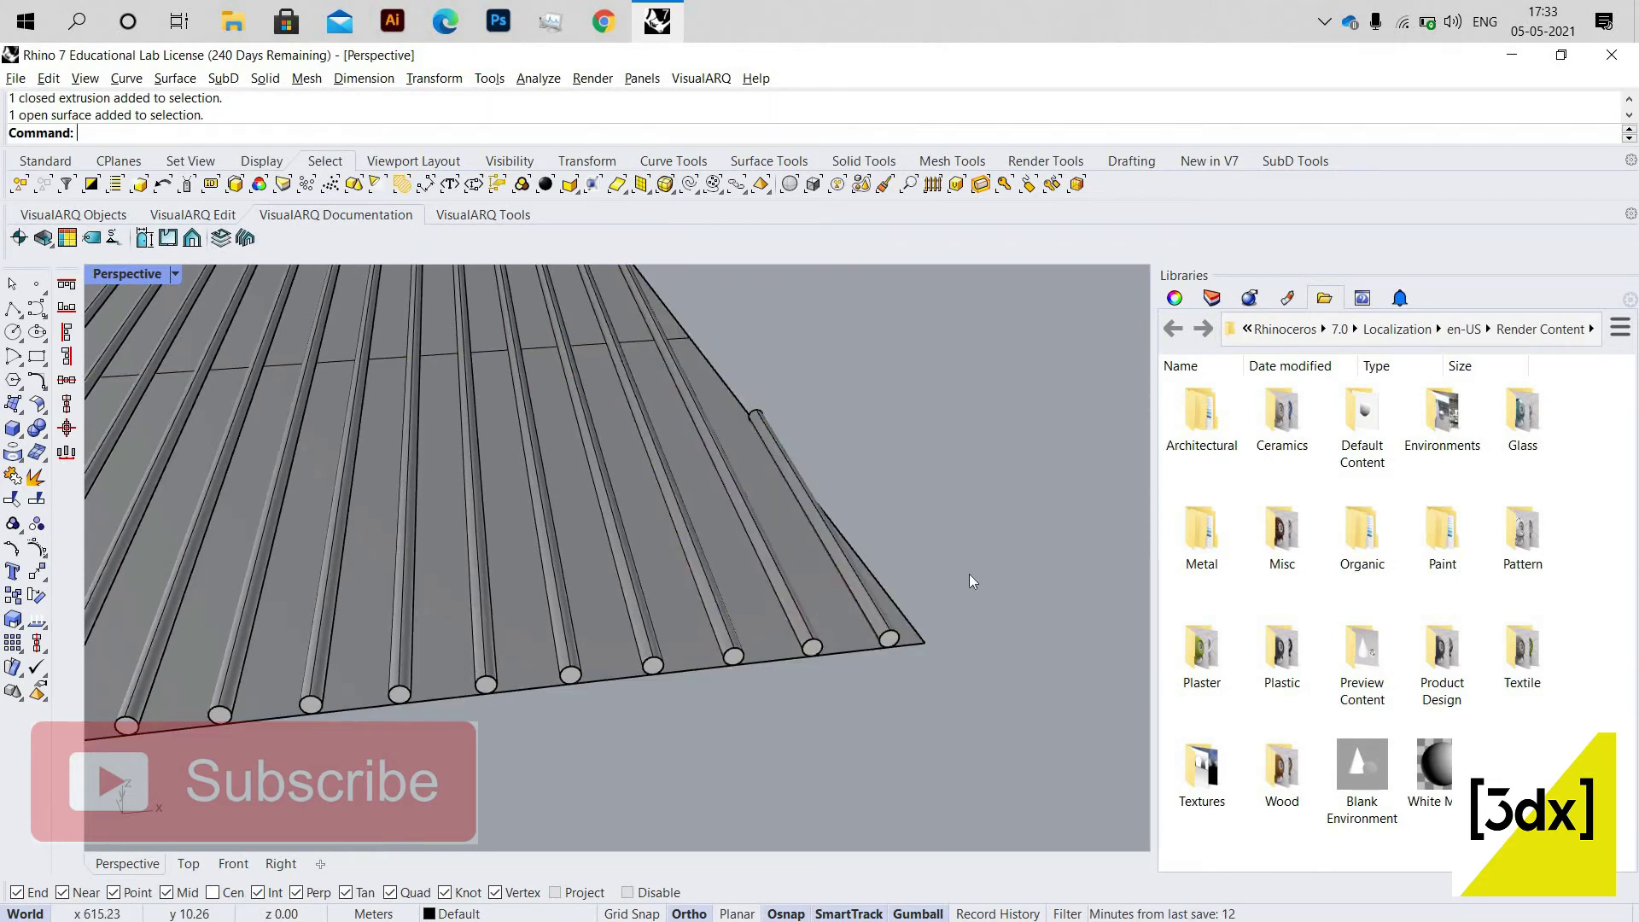
Mirror all the pipes to the flat surface's other side in the Right view with Copy=No, leaving out the surface and boundary rectangle.
scroll(997, 614, "down", 11)
left_click_drag(1022, 668, 297, 356)
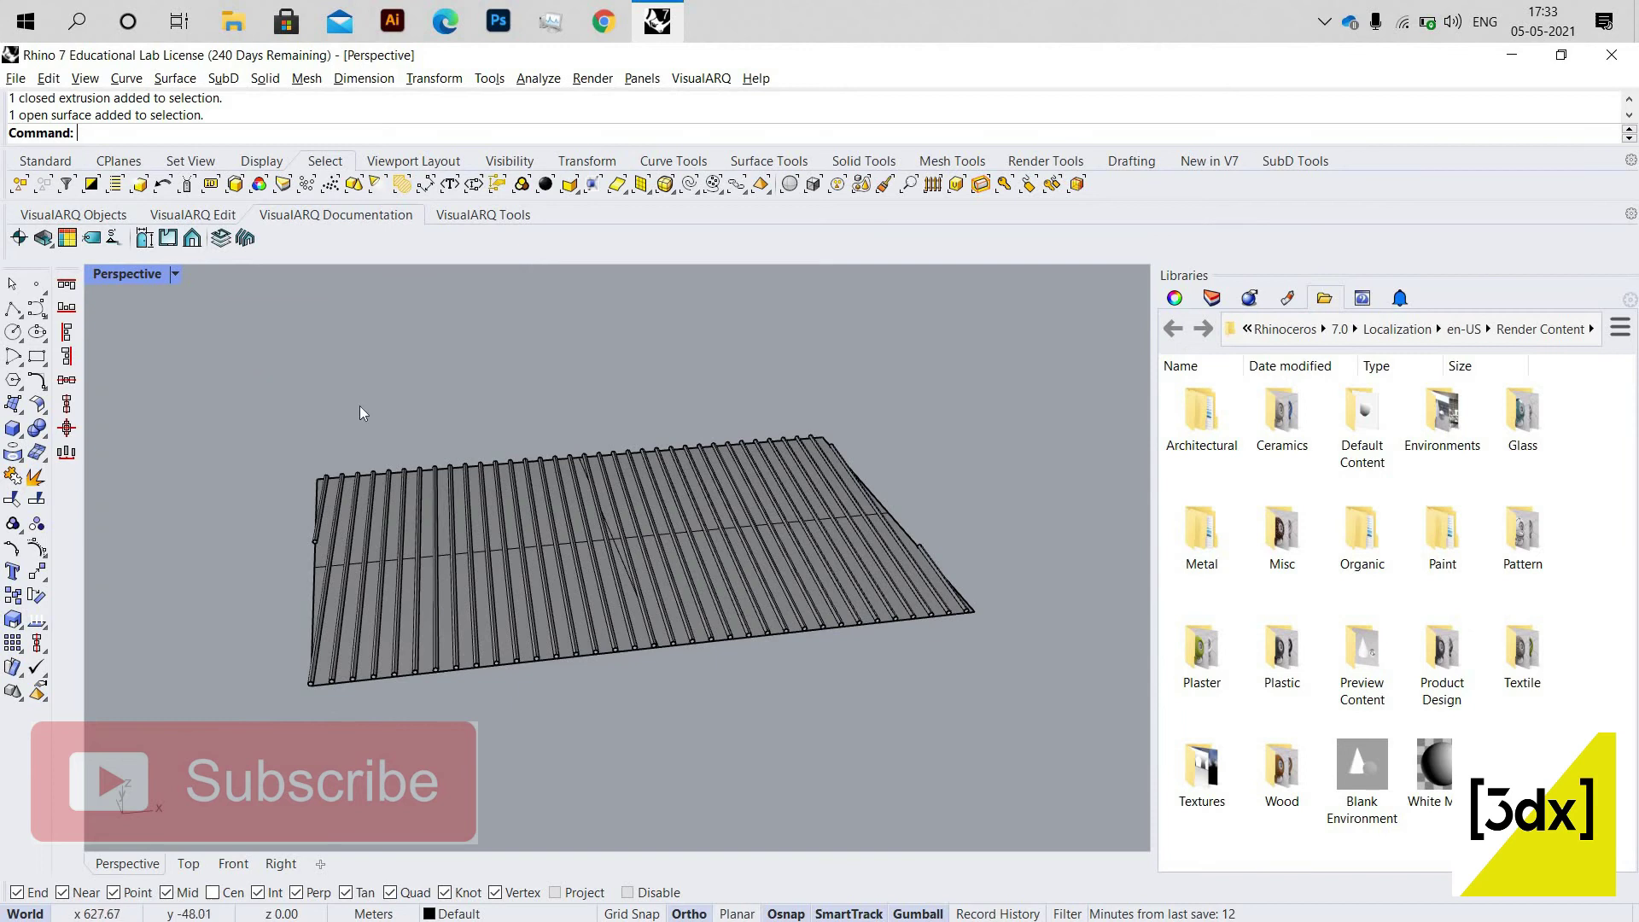
scroll(293, 556, "up", 5)
left_click(277, 571, "ctrl")
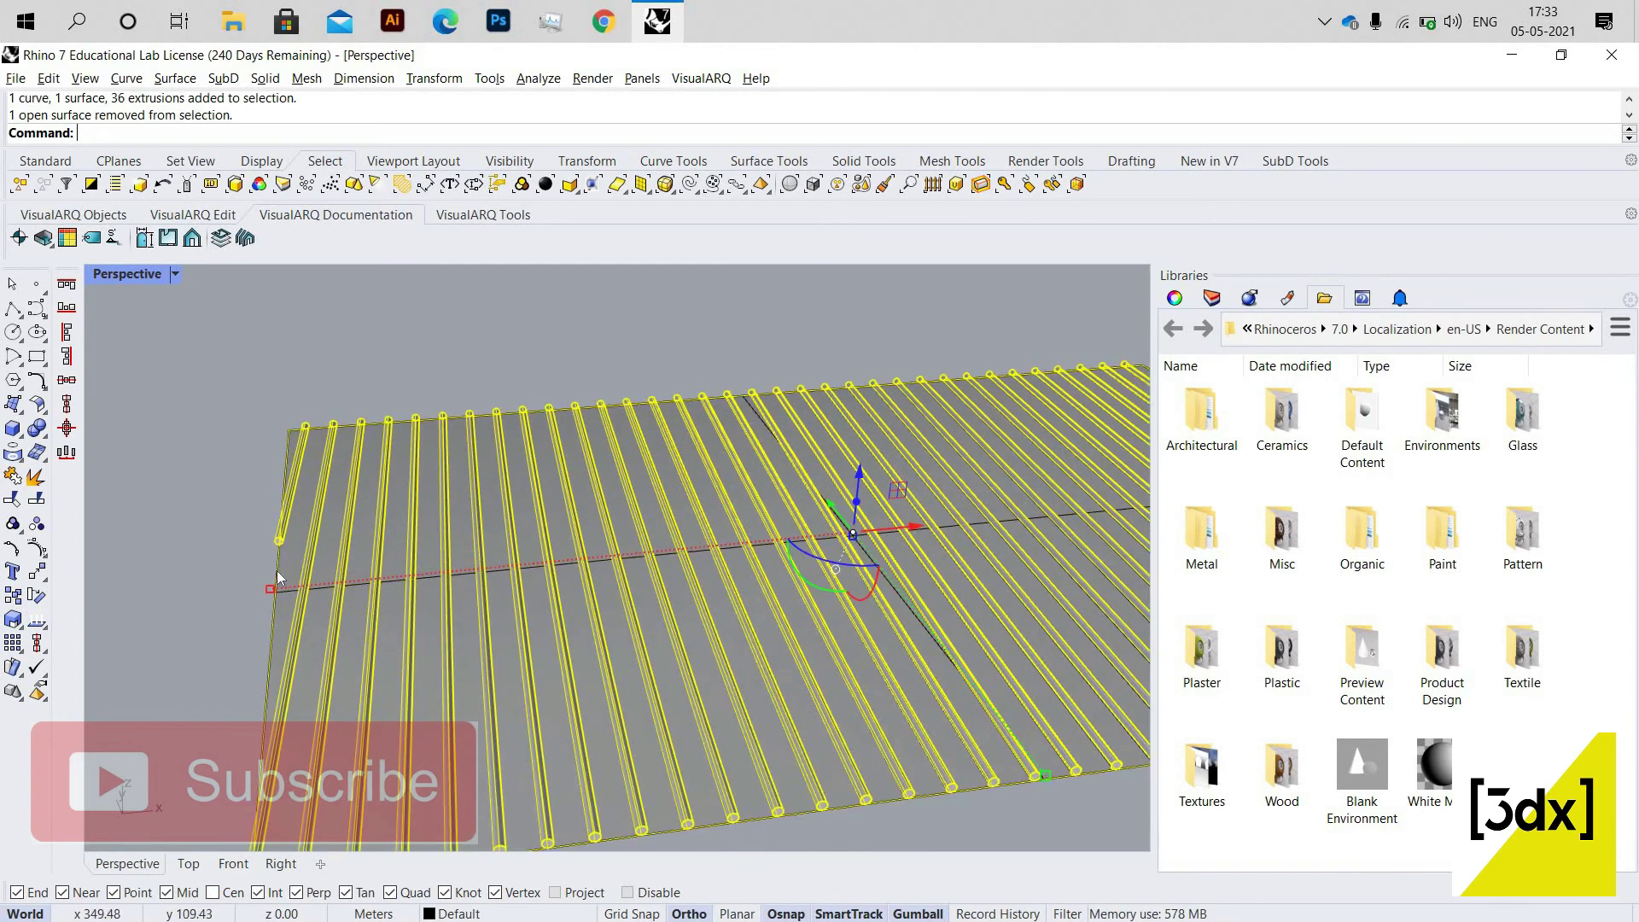
double_click(121, 281)
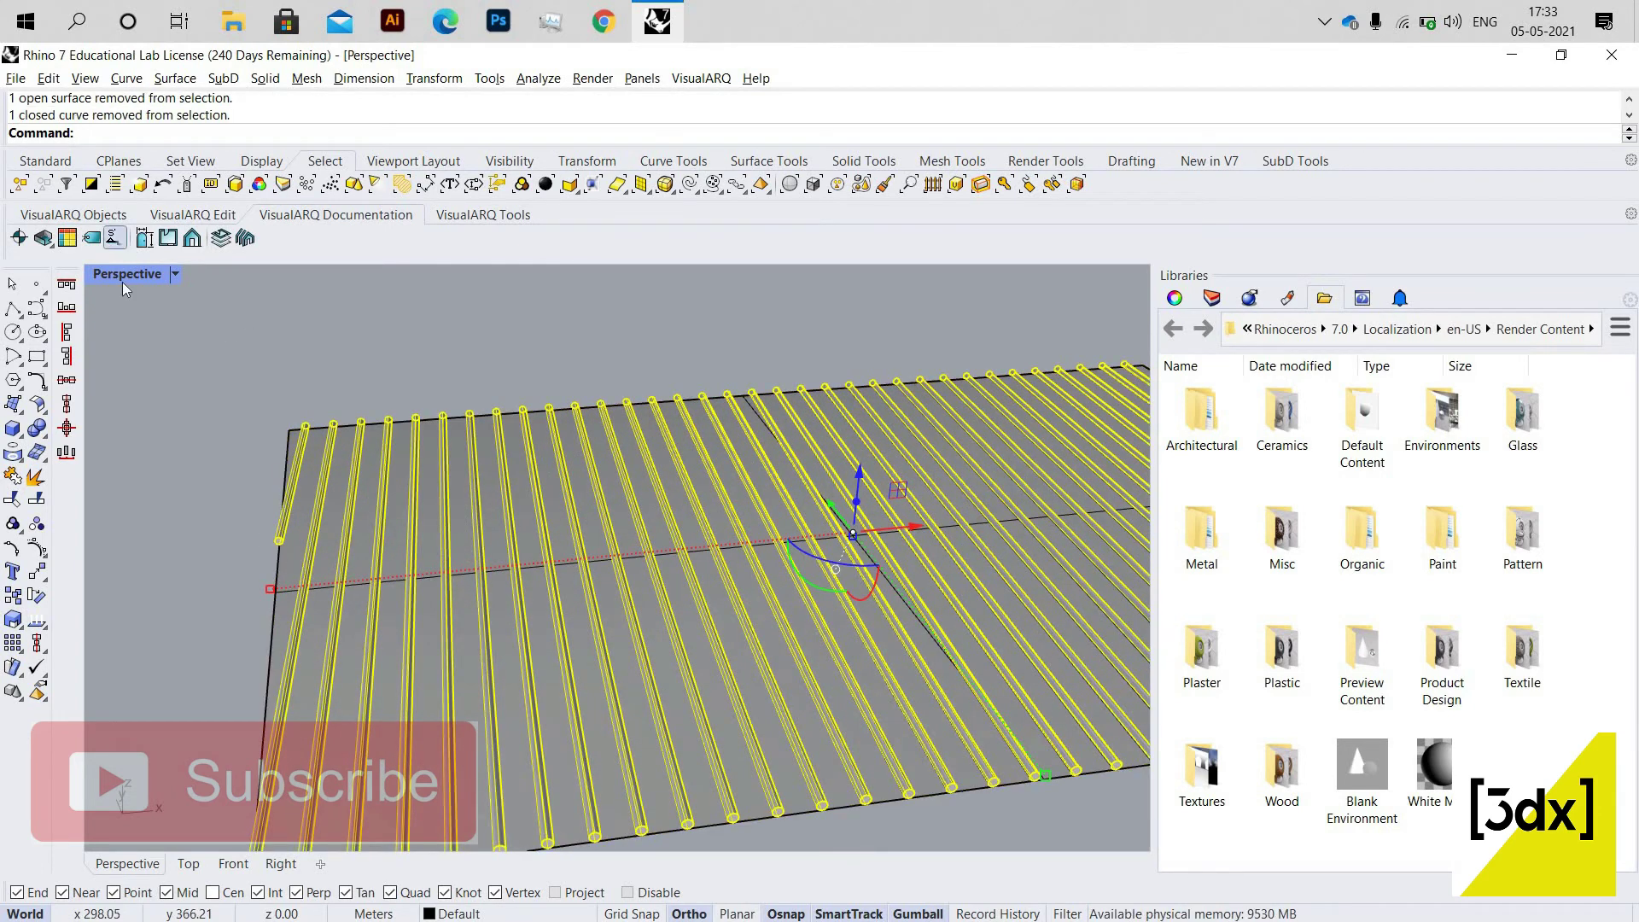
scroll(856, 728, "up", 20)
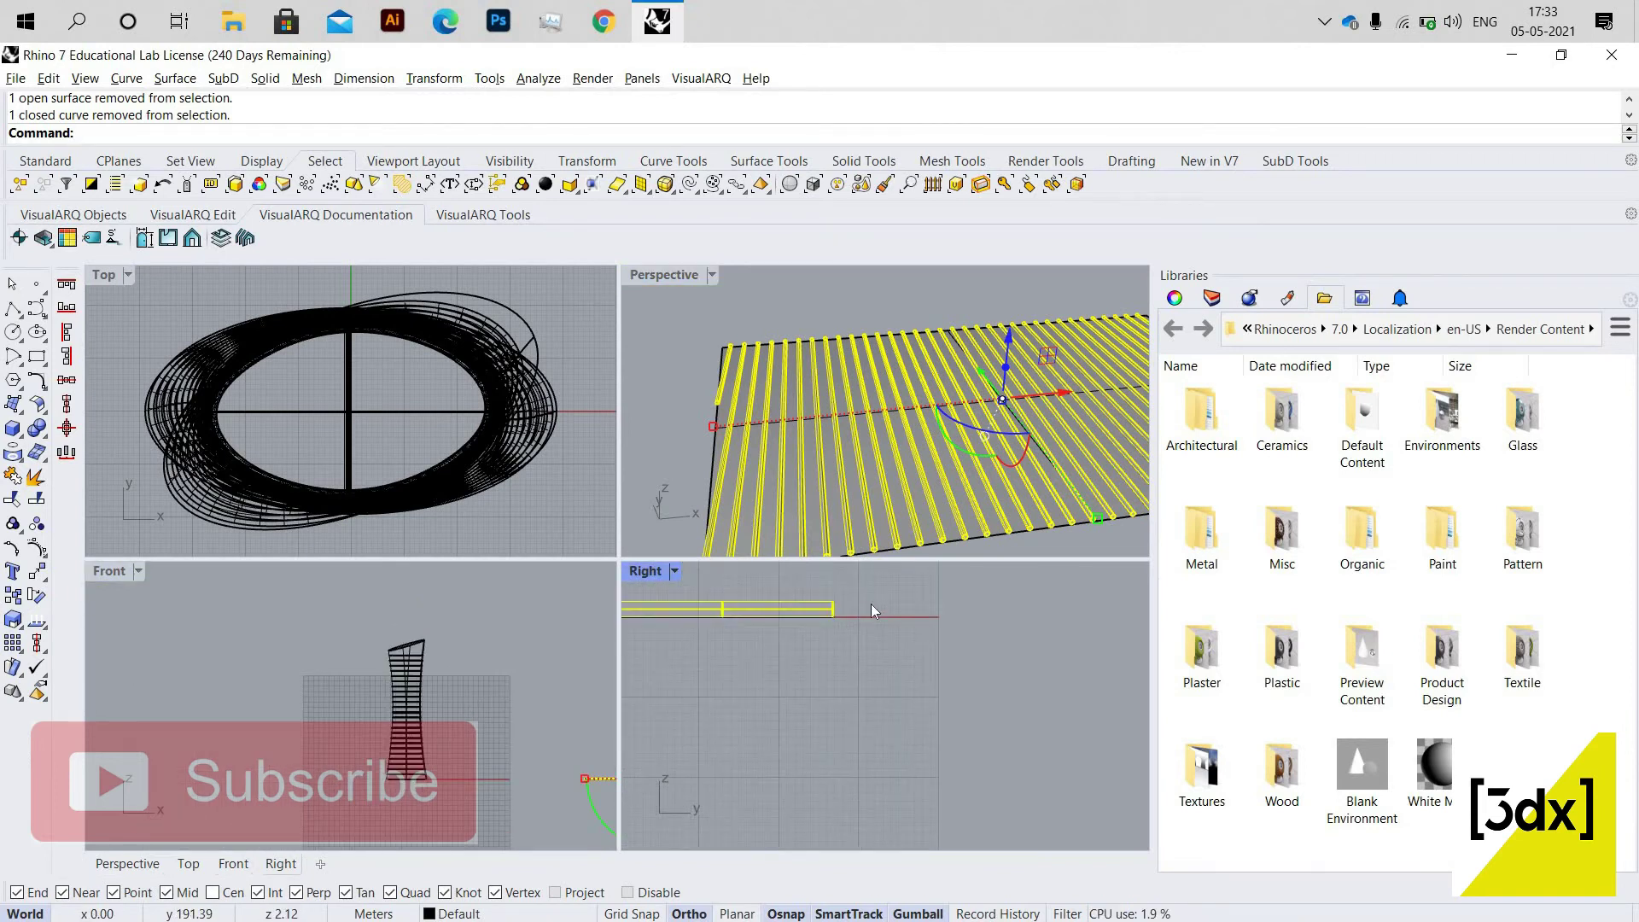
type("mirror")
key("Return")
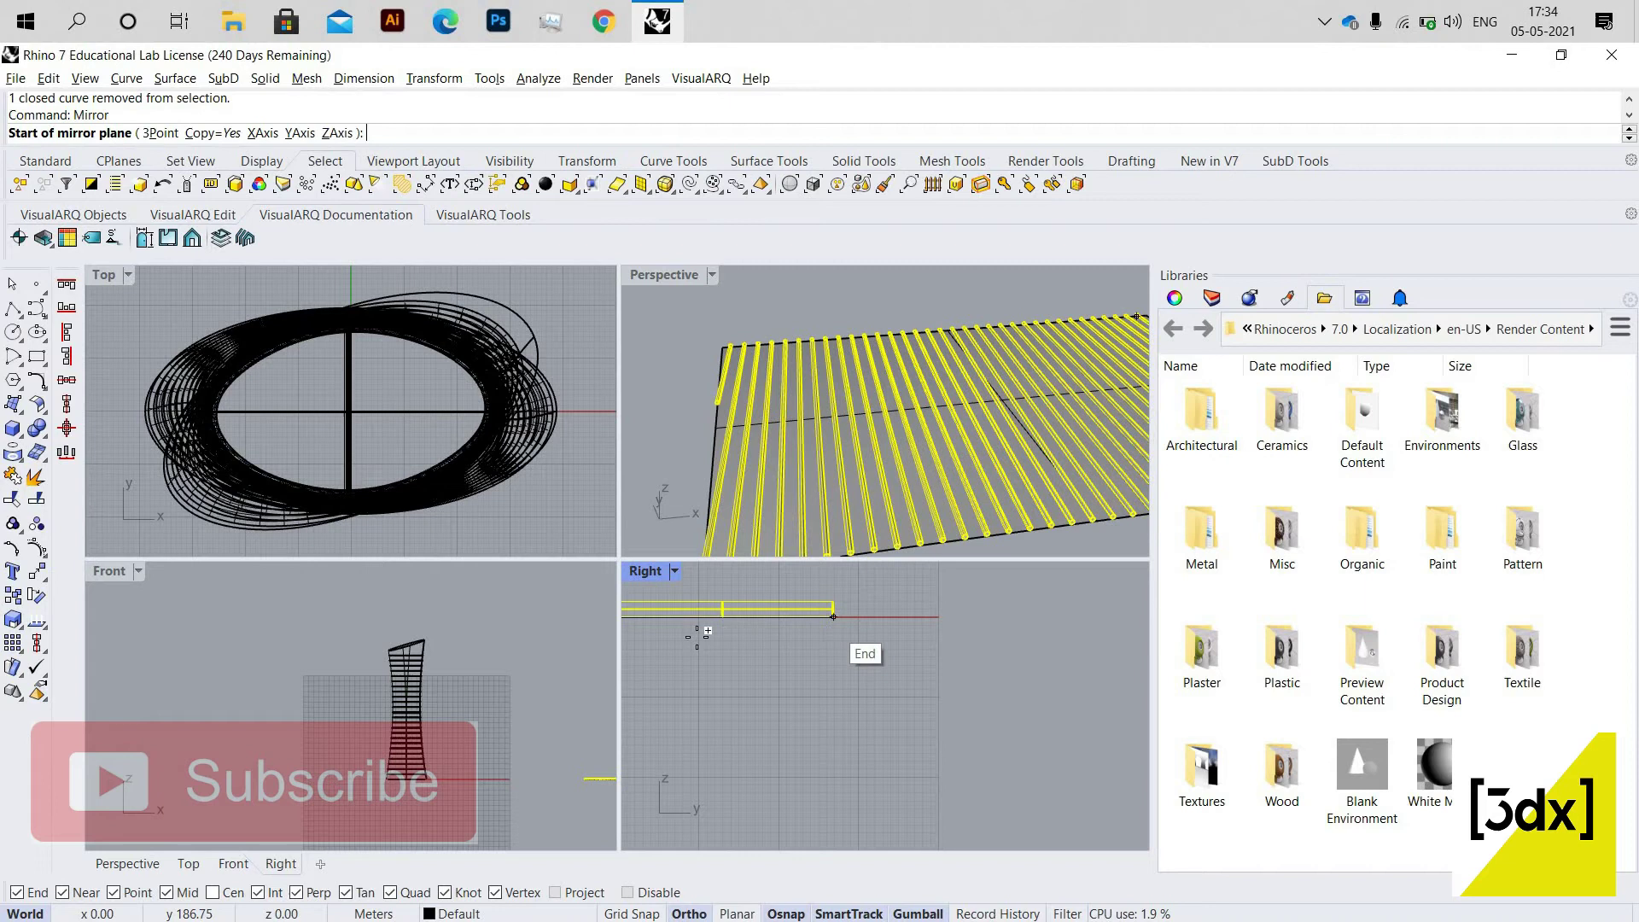
left_click(832, 615)
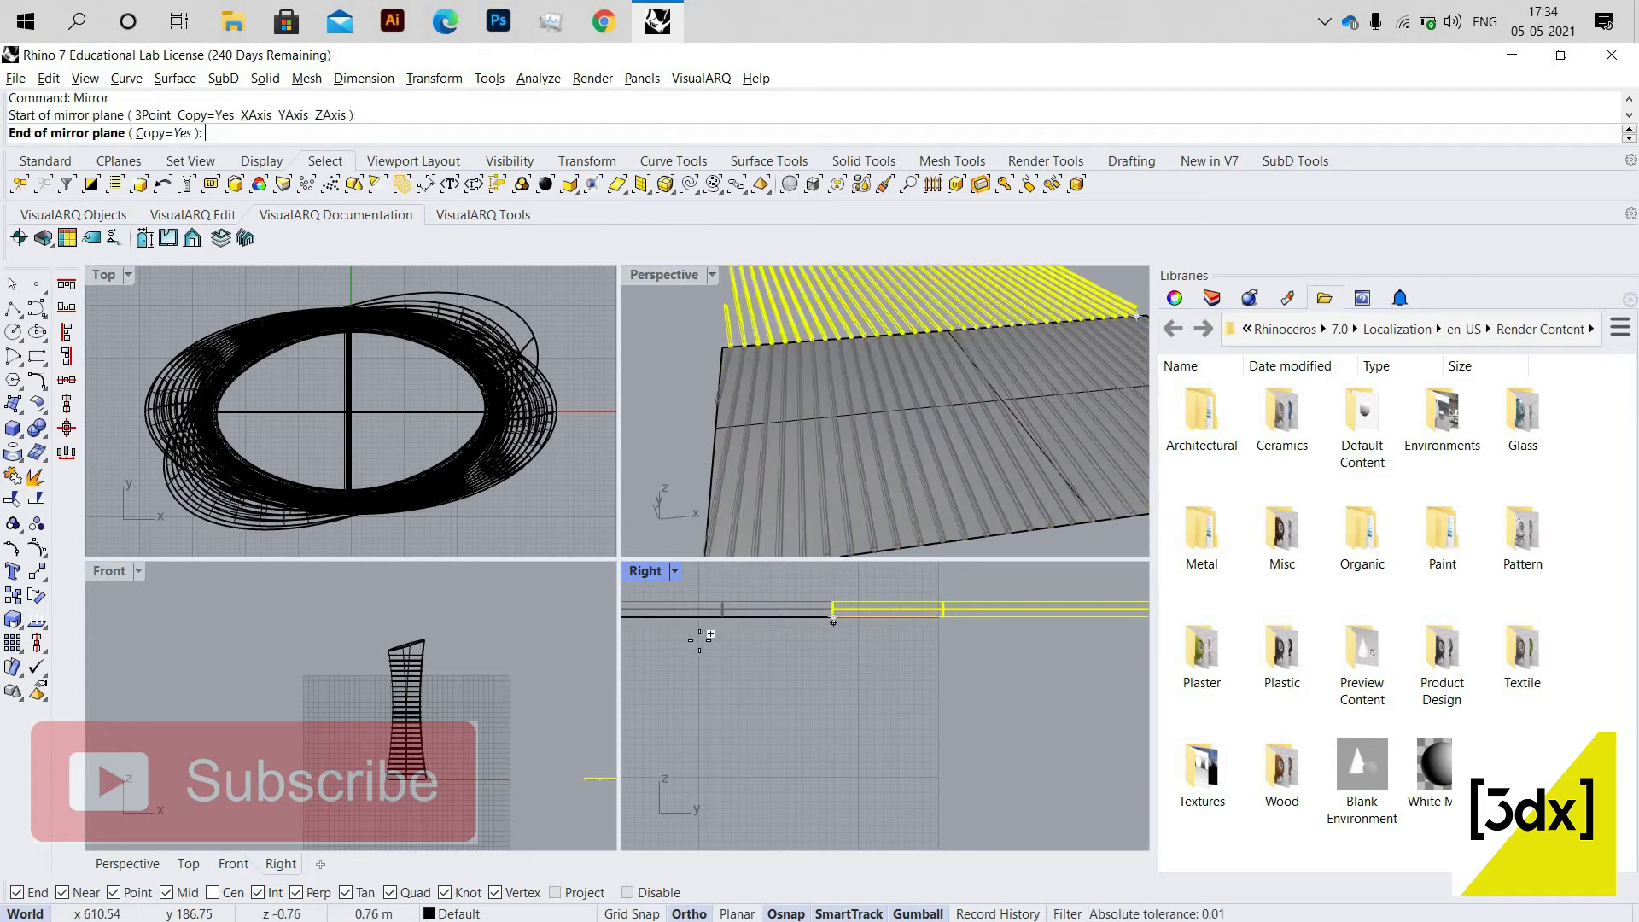
left_click(190, 134)
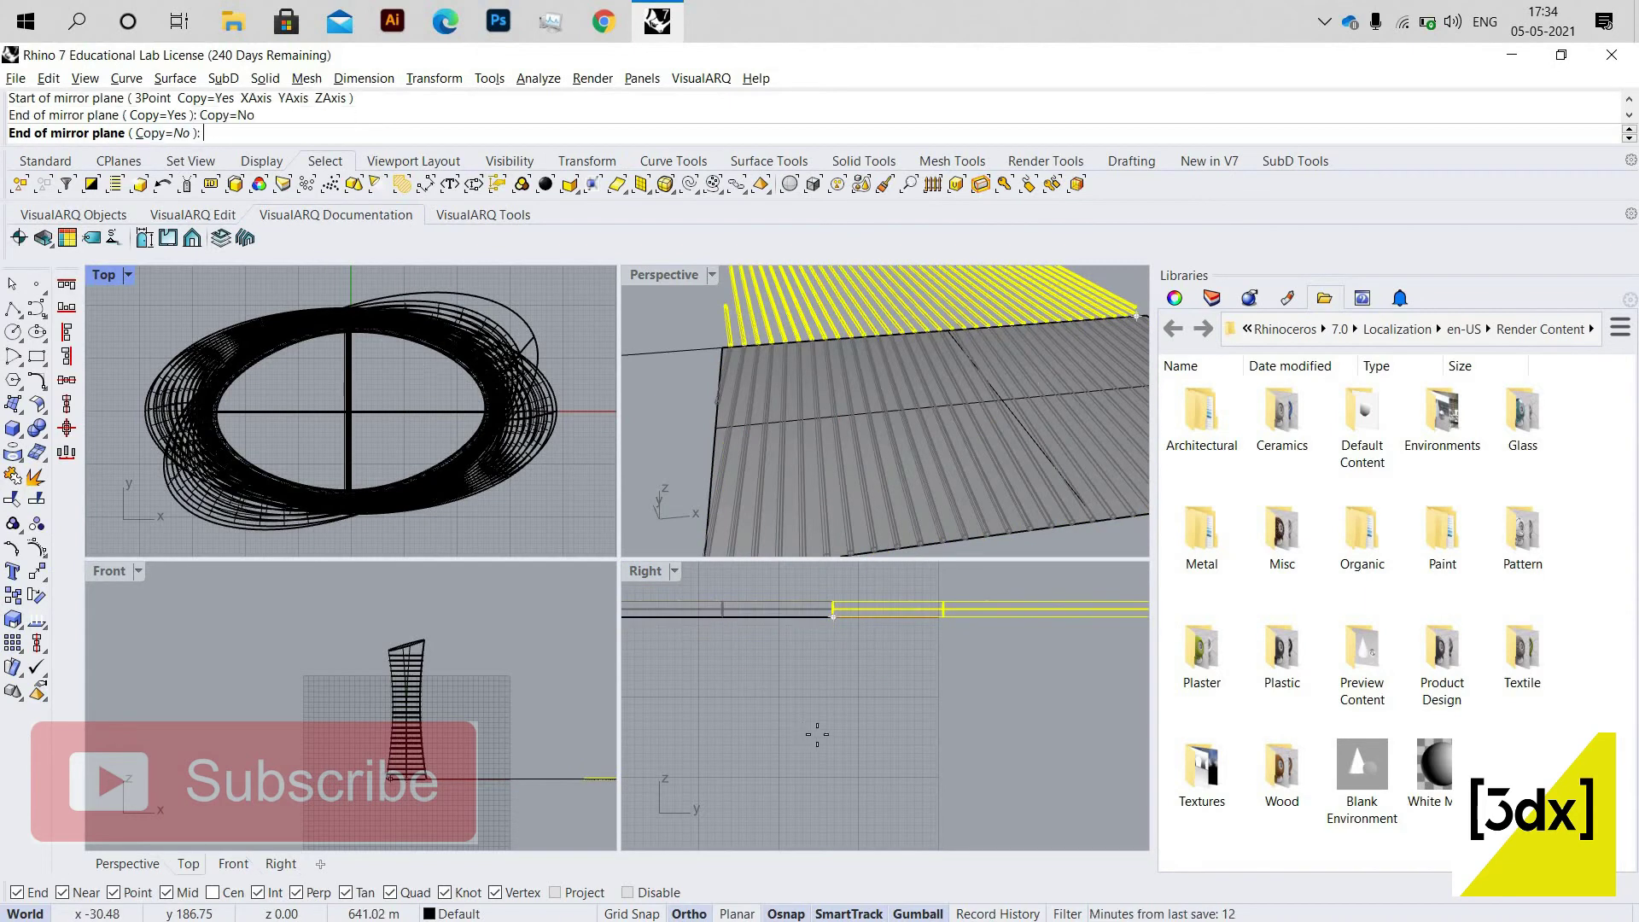
left_click(760, 619)
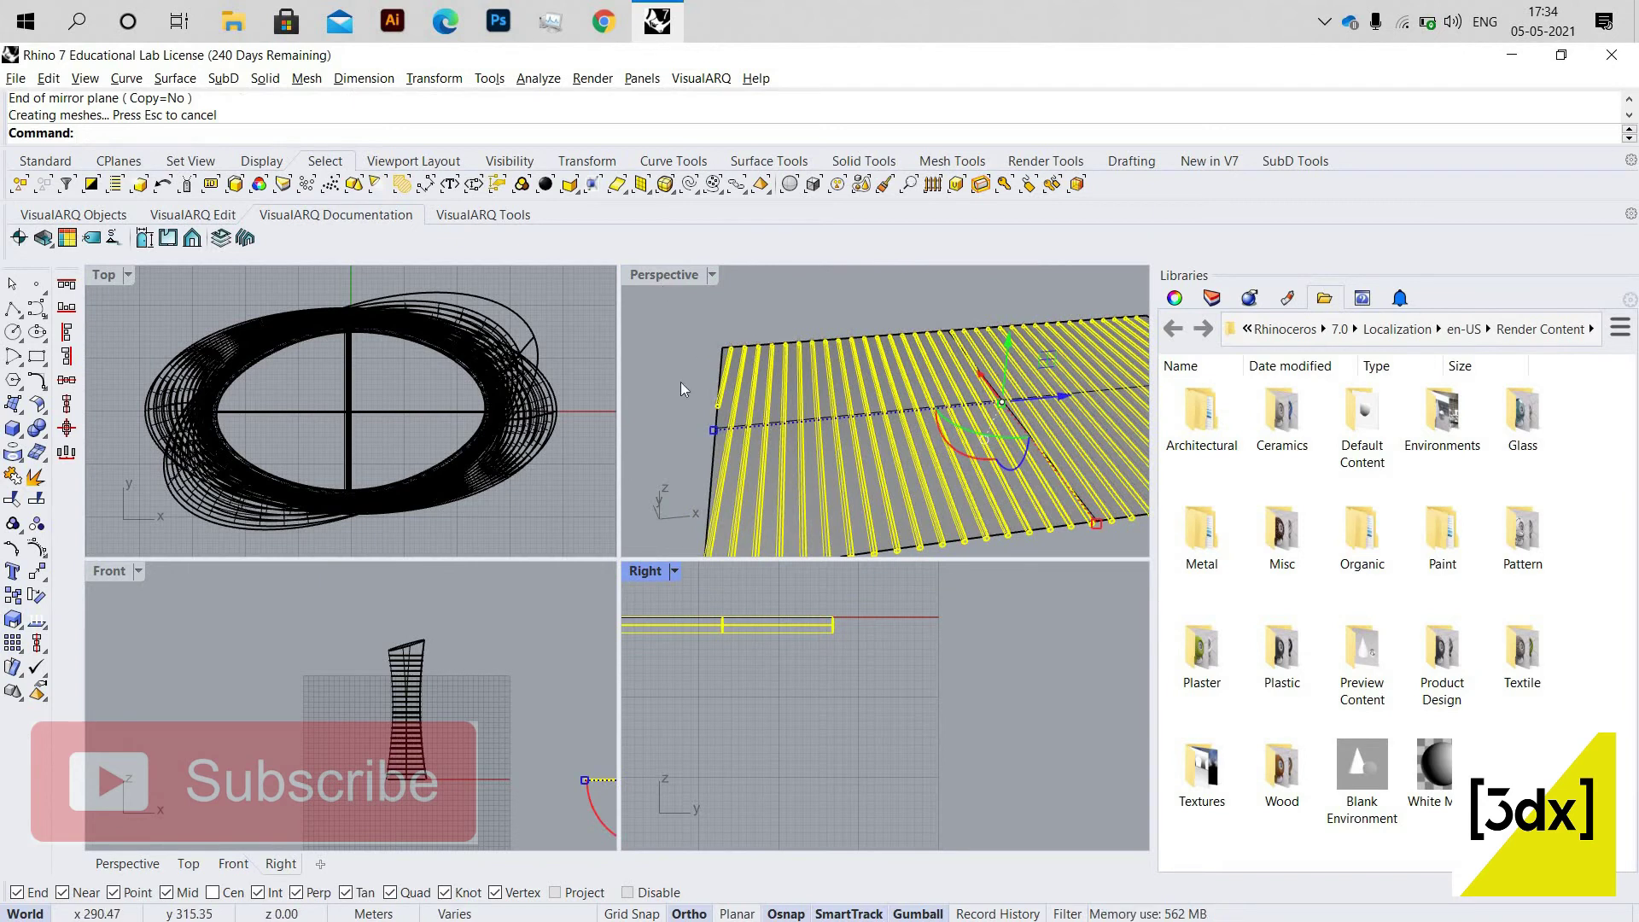
Flow the mirrored pipes from the flat surface's lower-left corner onto the tower surface's base edge with FlowAlongSrf, keeping Copy=Yes and Rigid=No.
double_click(665, 274)
scroll(735, 557, "down", 6)
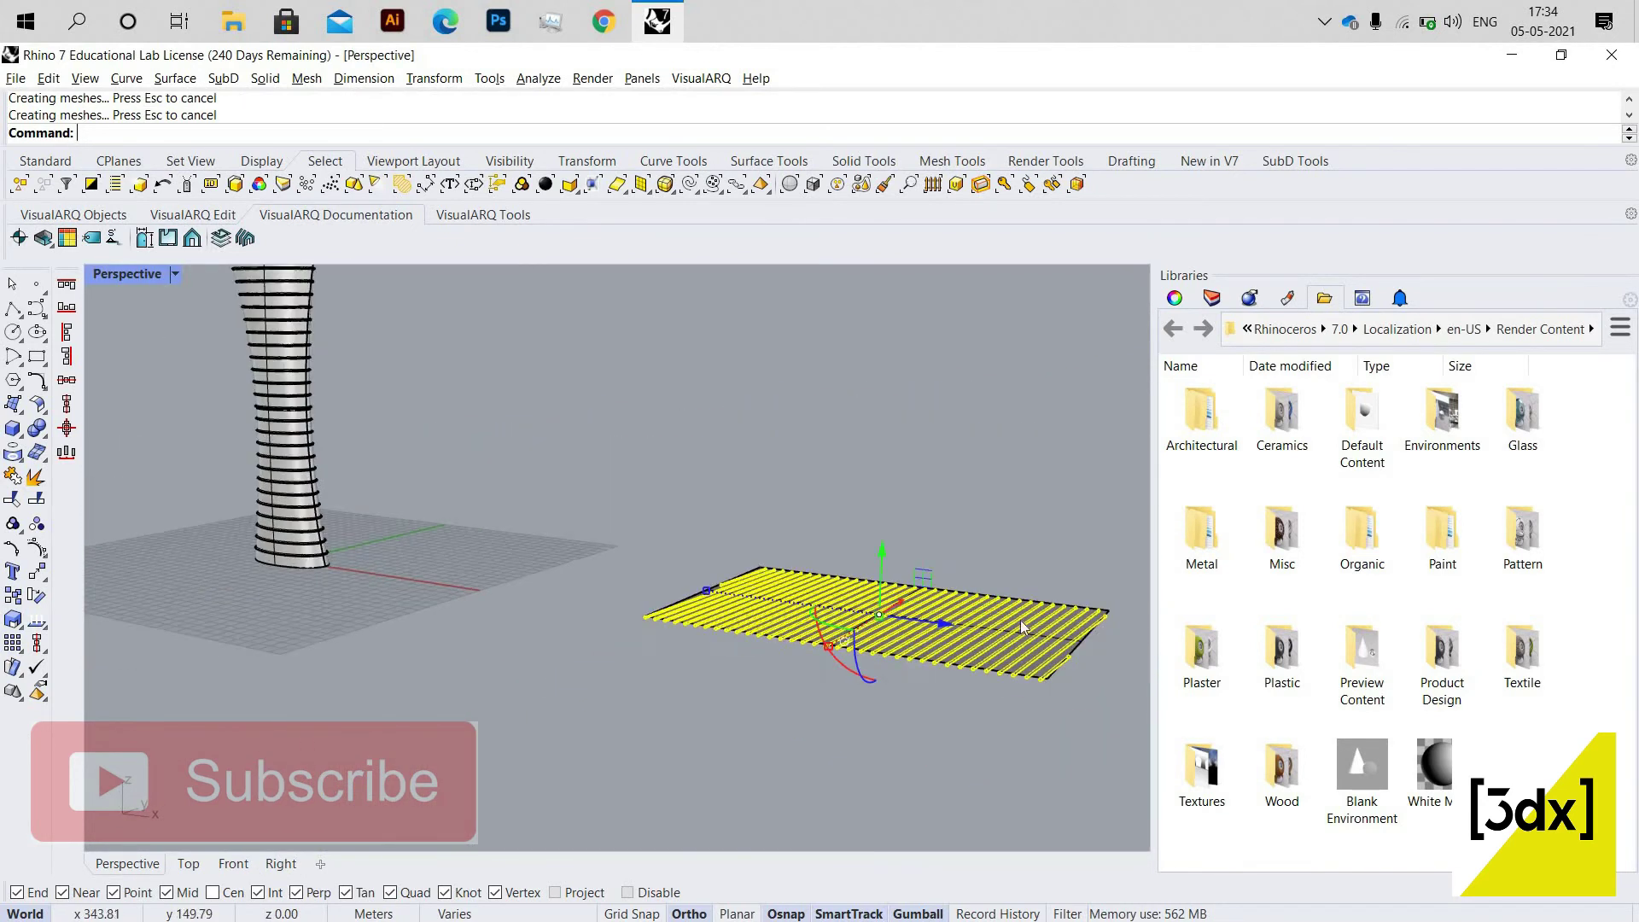
right_click_drag(1021, 621, 1027, 621)
scroll(1027, 620, "up", 5)
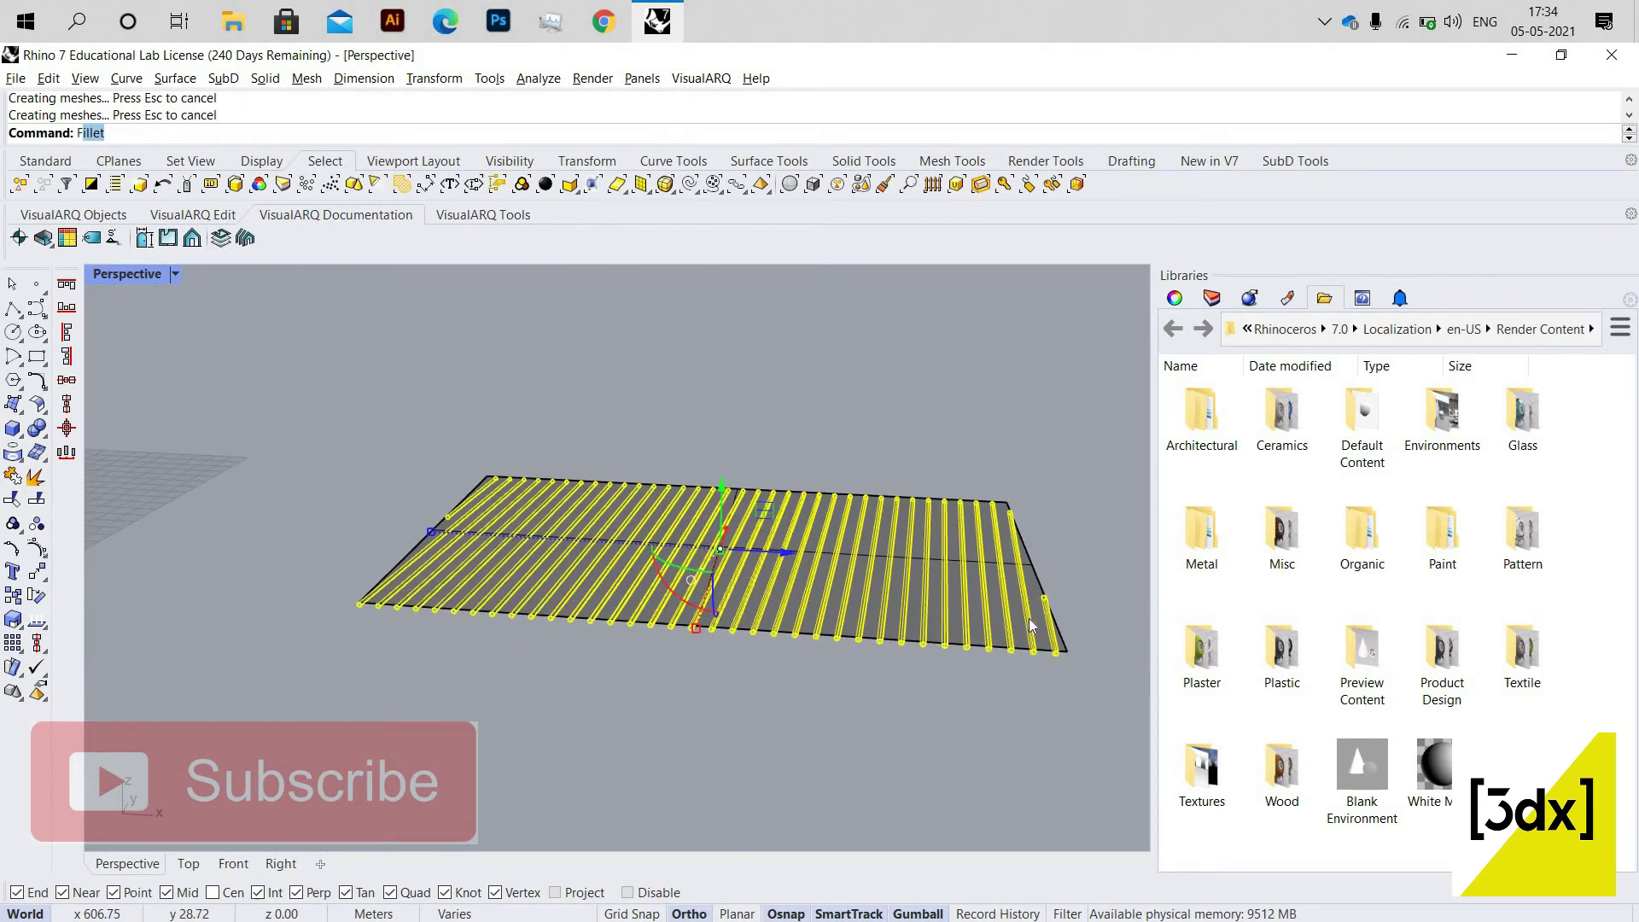
type("FlowAlongSrf")
key("Return")
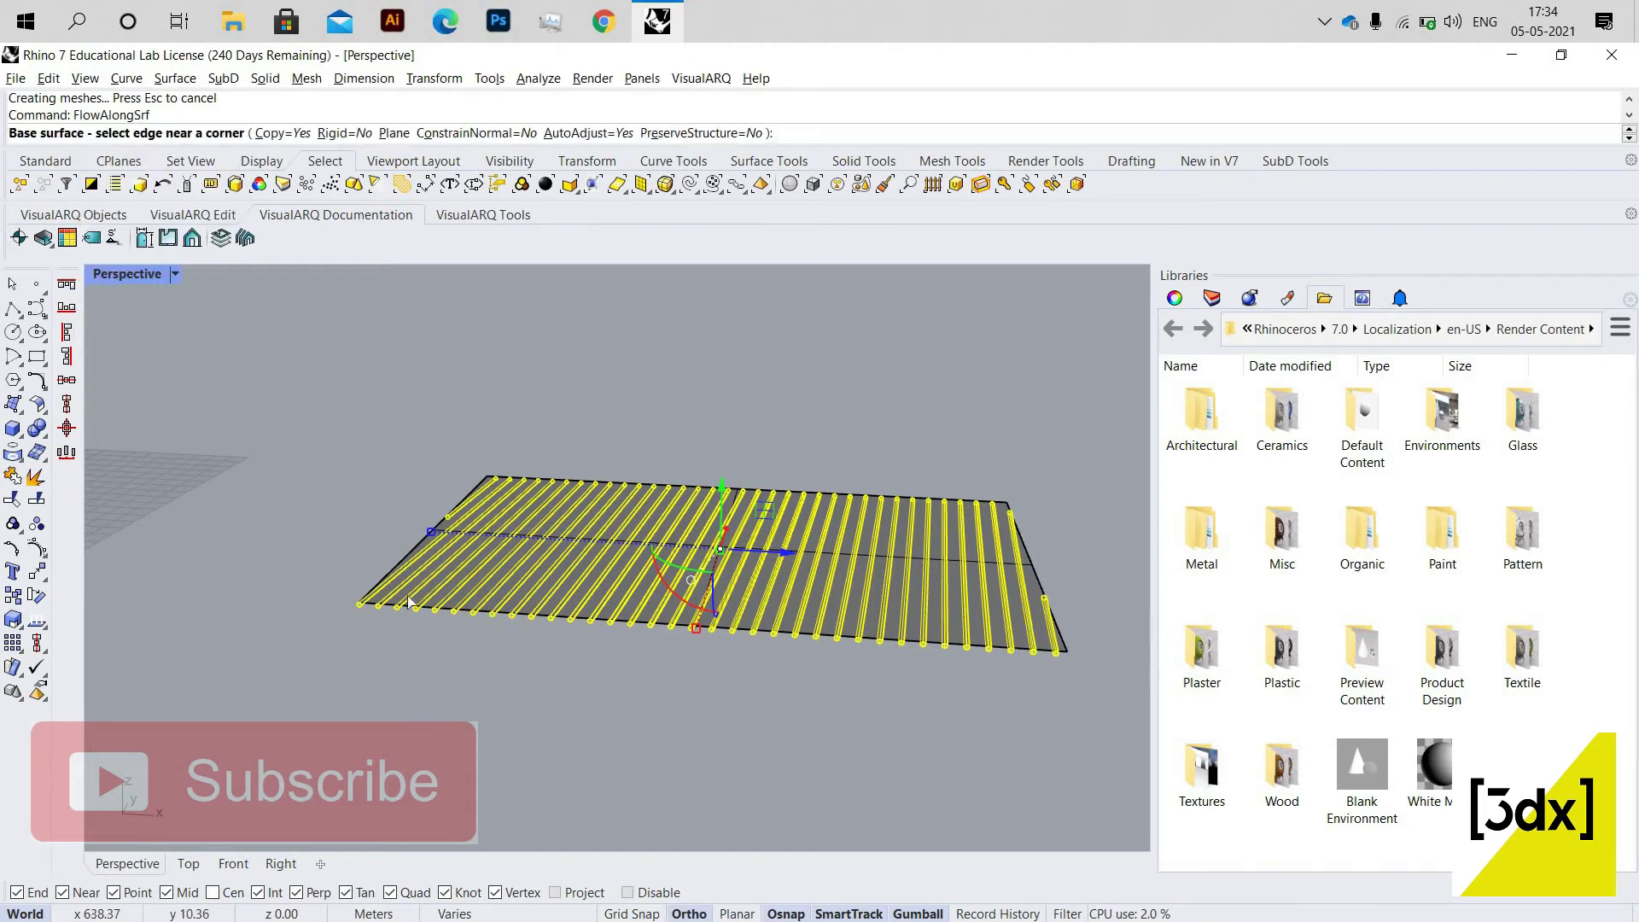
scroll(376, 611, "up", 3)
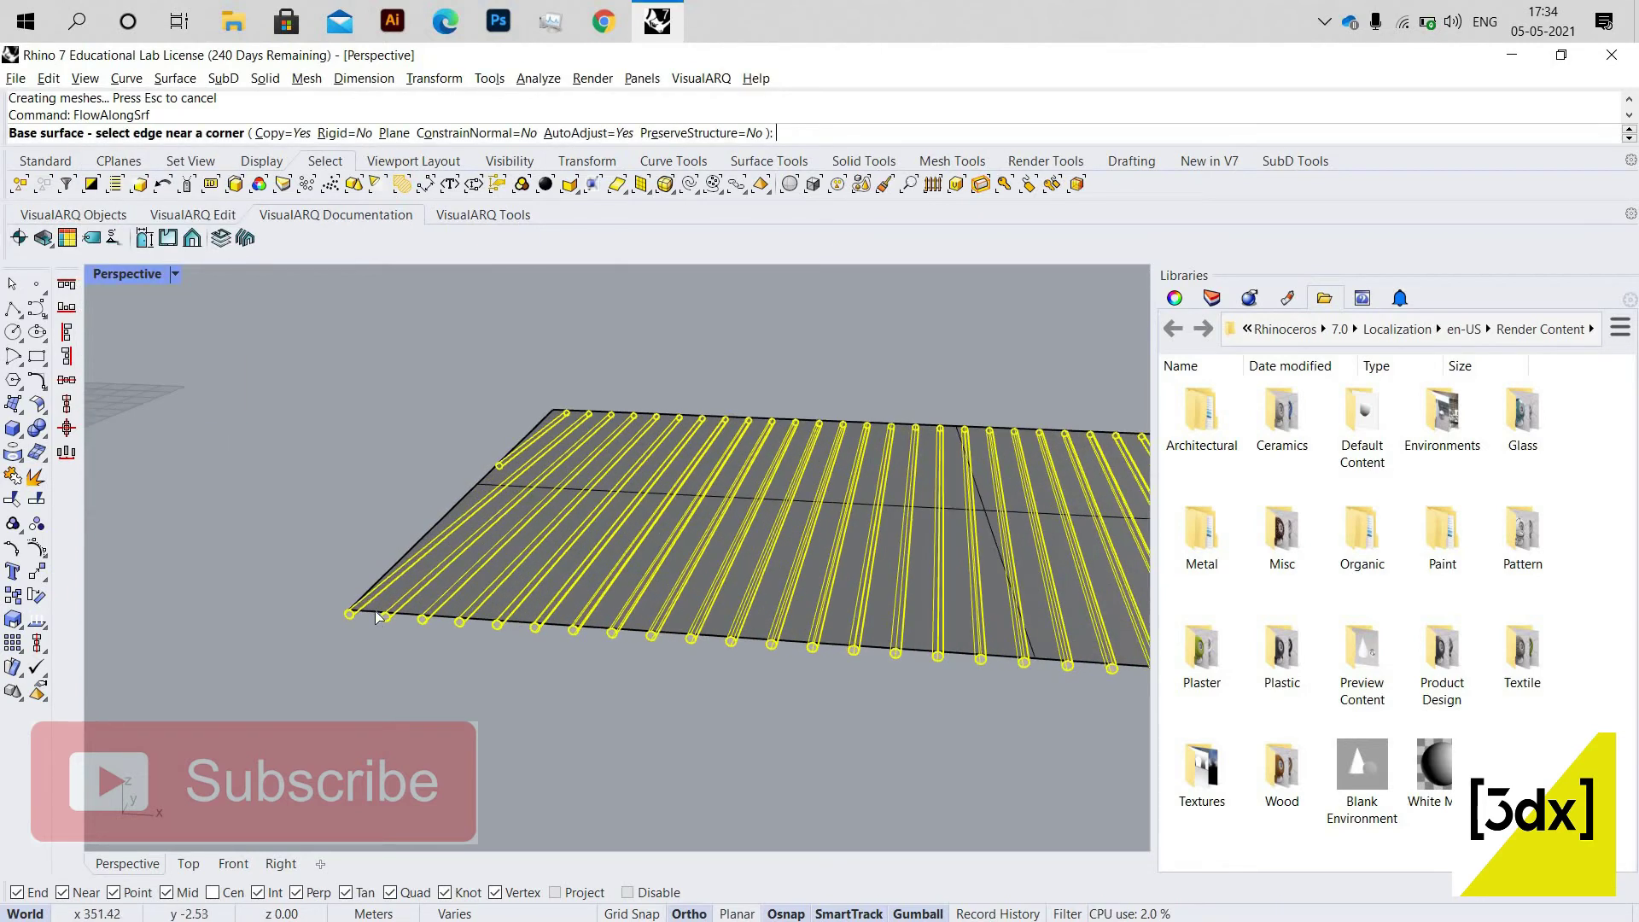
left_click(380, 616)
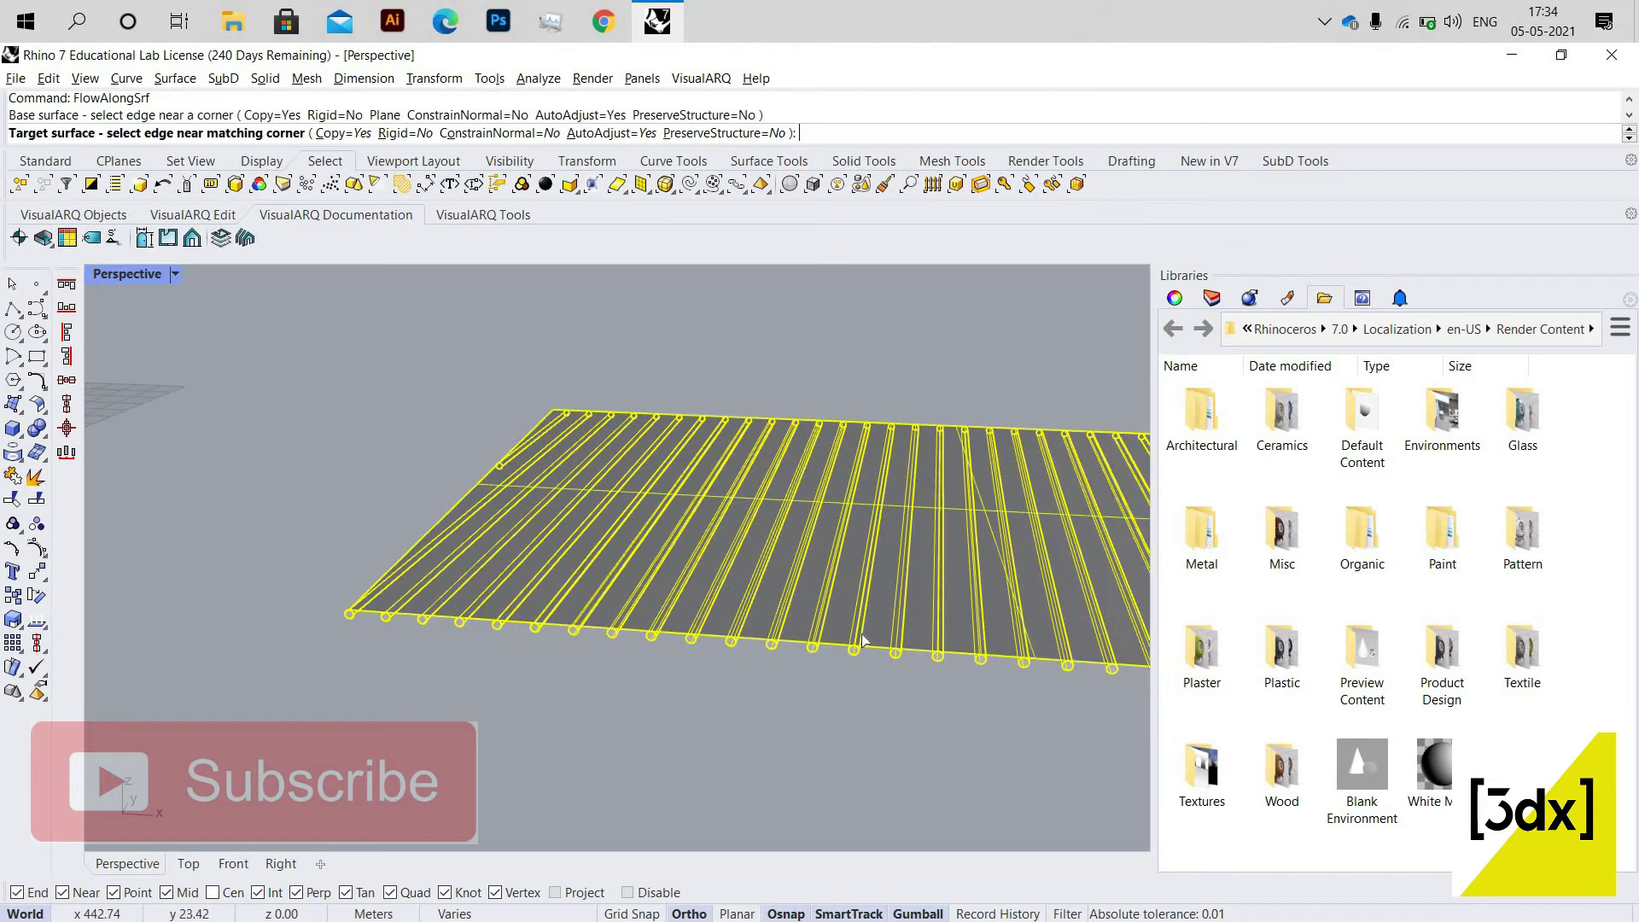
scroll(643, 615, "down", 3)
scroll(643, 615, "down", 4)
scroll(626, 575, "up", 5)
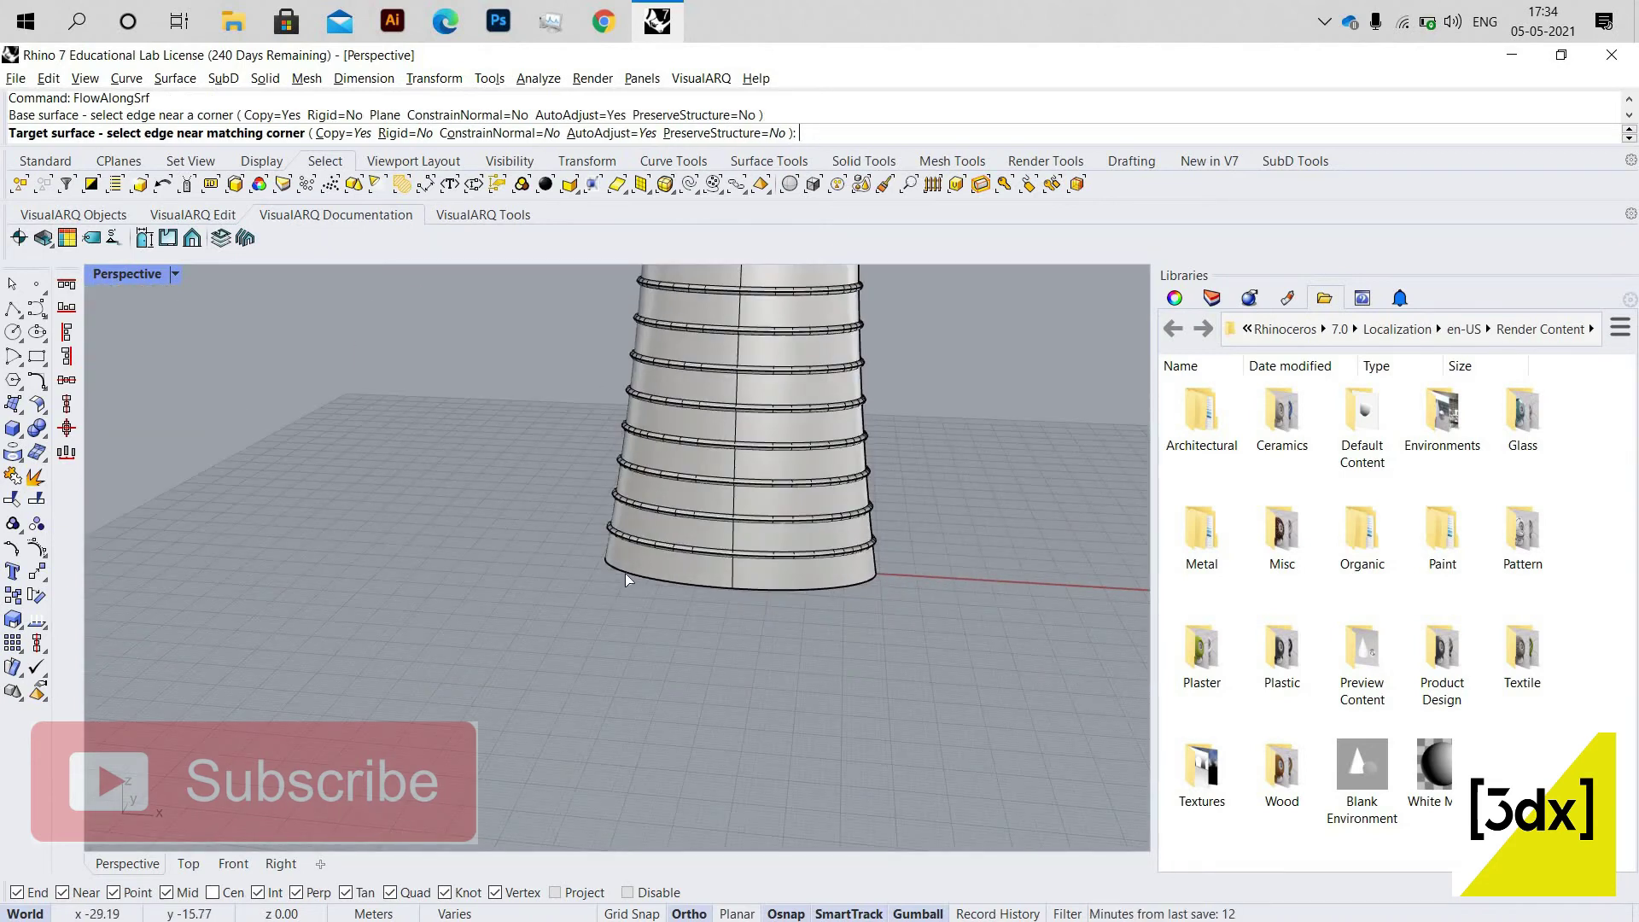
left_click(629, 574)
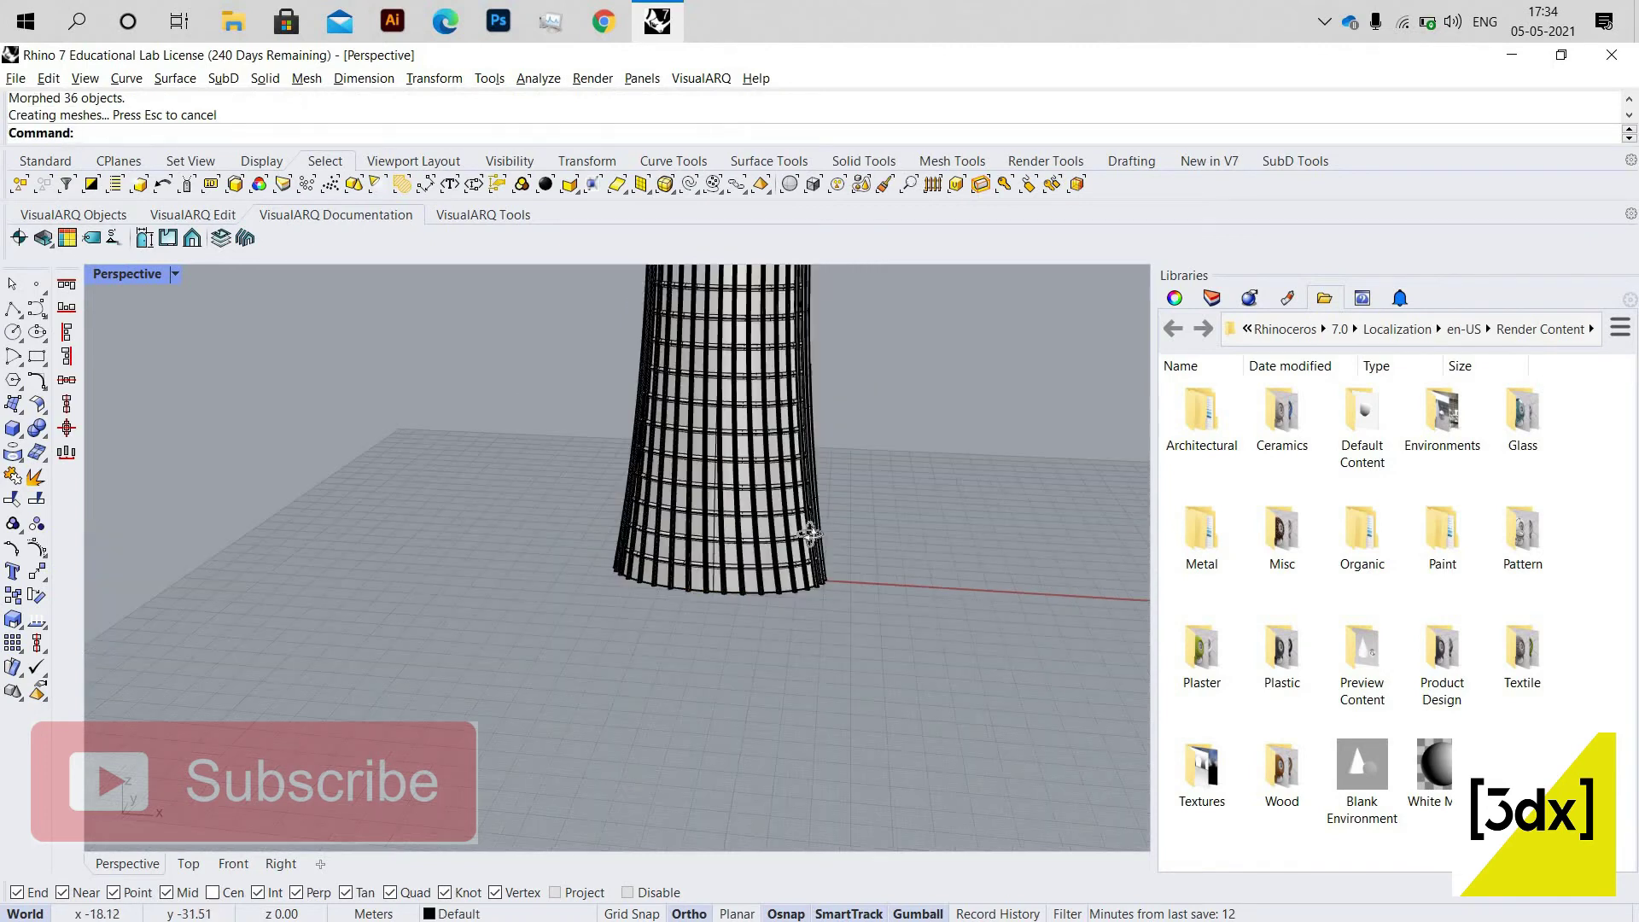
Examine the flowed pipes on the tower from its base to its slanted top rim and from several sides.
scroll(911, 509, "down", 4)
right_click_drag(811, 535, 520, 538)
scroll(457, 586, "down", 2)
scroll(662, 357, "up", 5)
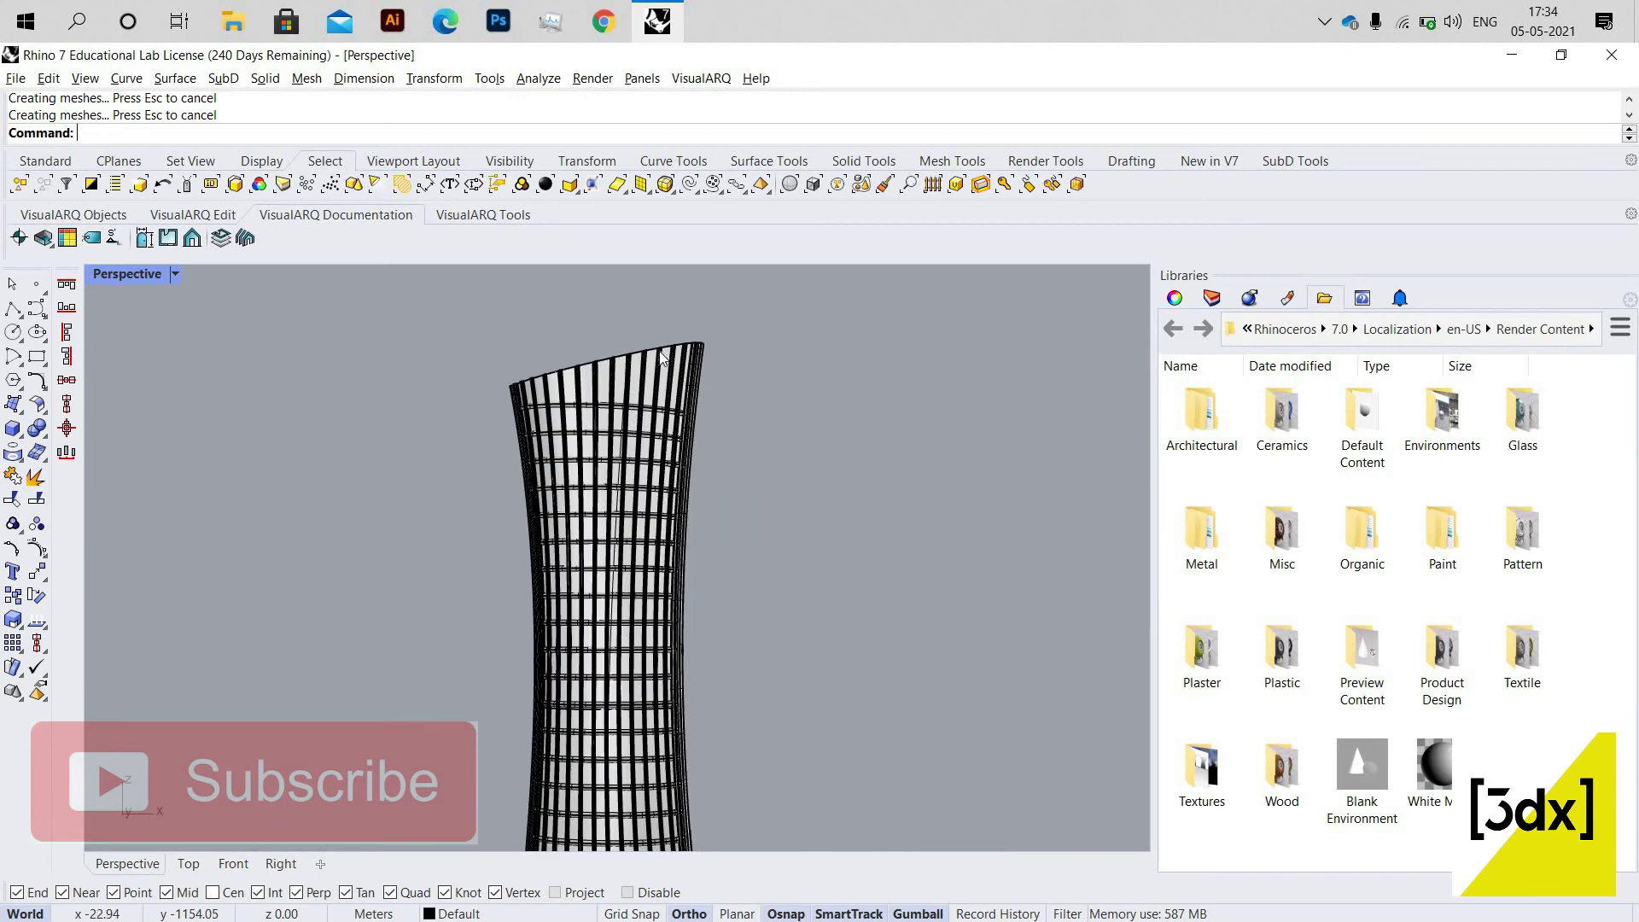
scroll(663, 350, "up", 5)
right_click_drag(683, 412, 683, 521)
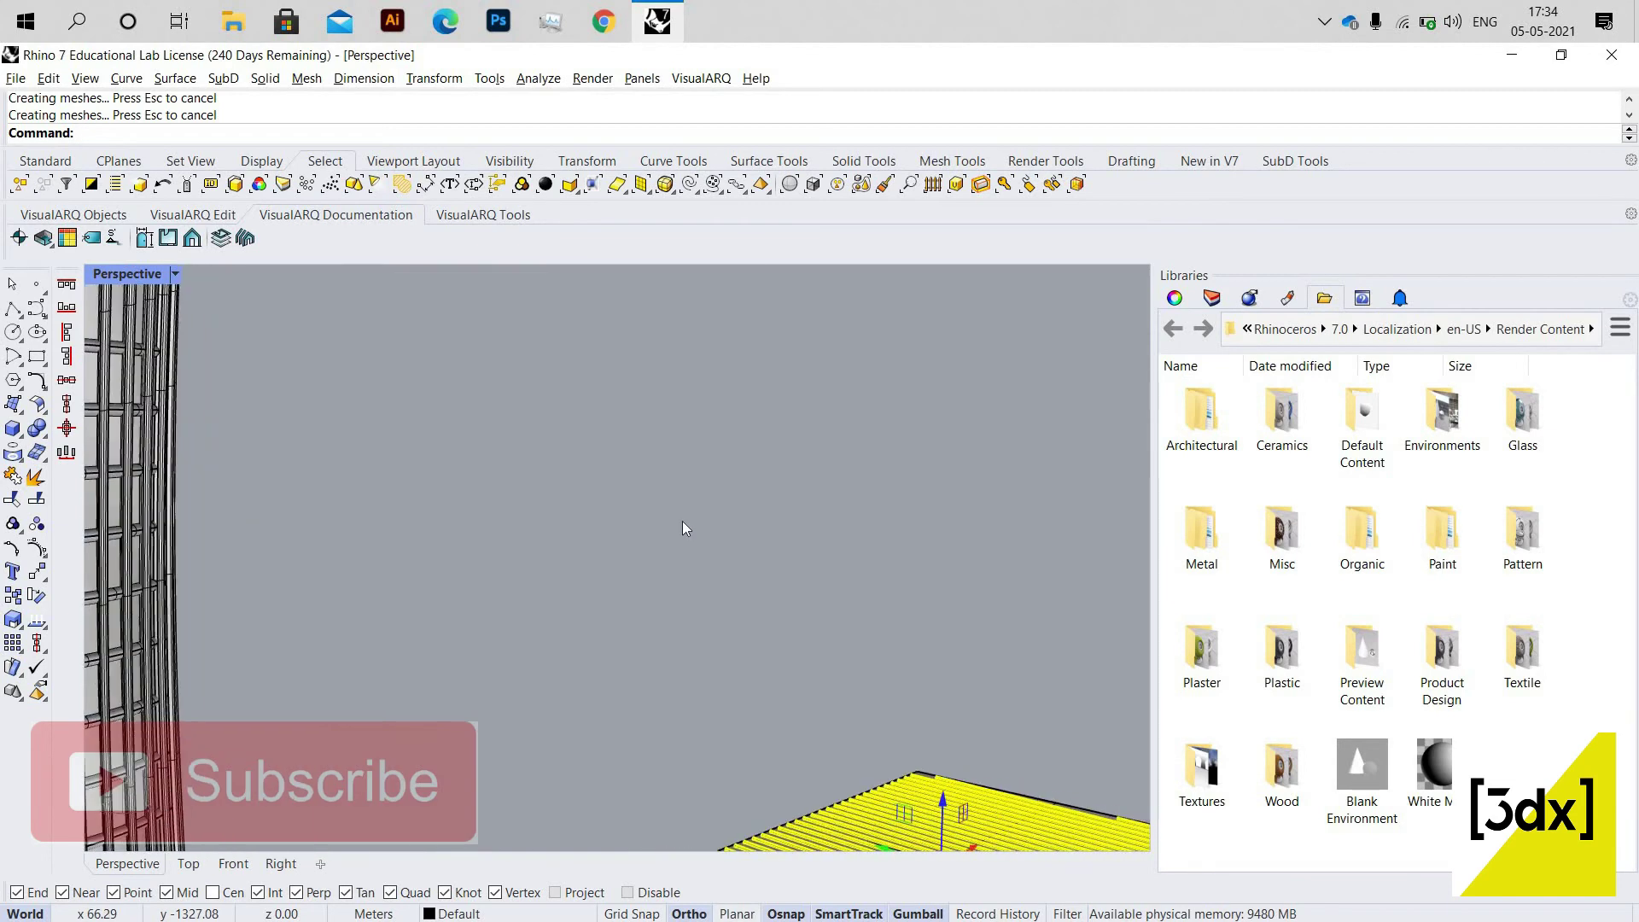
scroll(683, 521, "down", 4)
scroll(443, 533, "down", 3)
right_click_drag(477, 559, 625, 641)
scroll(548, 572, "down", 4)
scroll(655, 579, "up", 8)
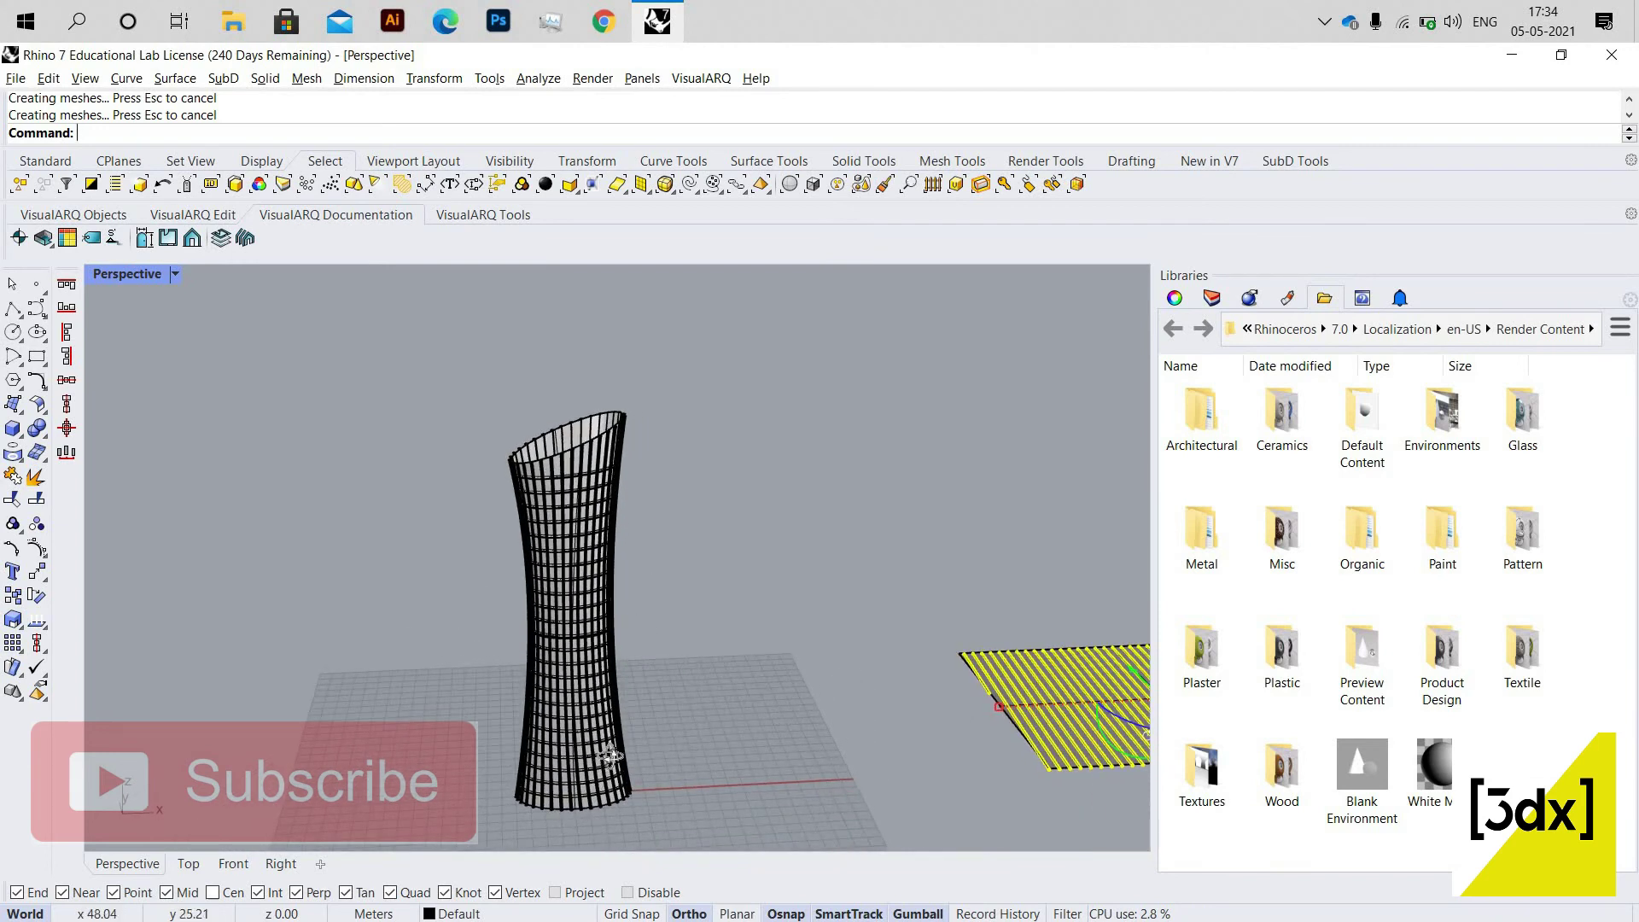
scroll(608, 803, "up", 7)
right_click_drag(611, 756, 597, 787)
scroll(629, 779, "down", 6)
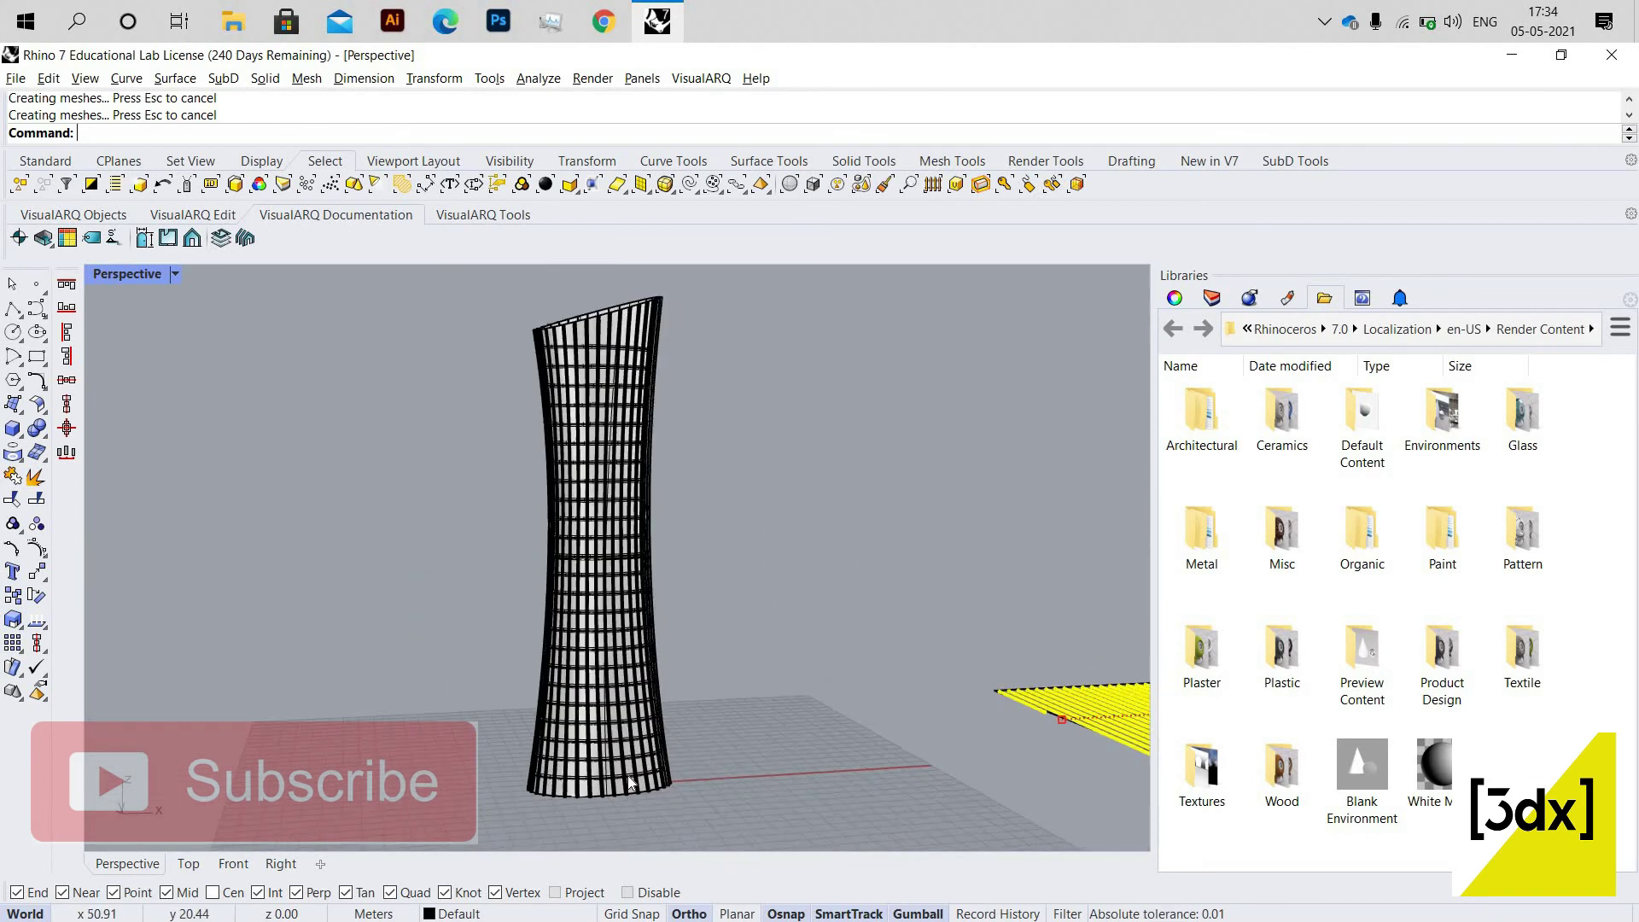
right_click_drag(637, 705, 603, 580)
scroll(688, 710, "up", 2)
scroll(689, 710, "down", 5)
right_click_drag(688, 711, 643, 407)
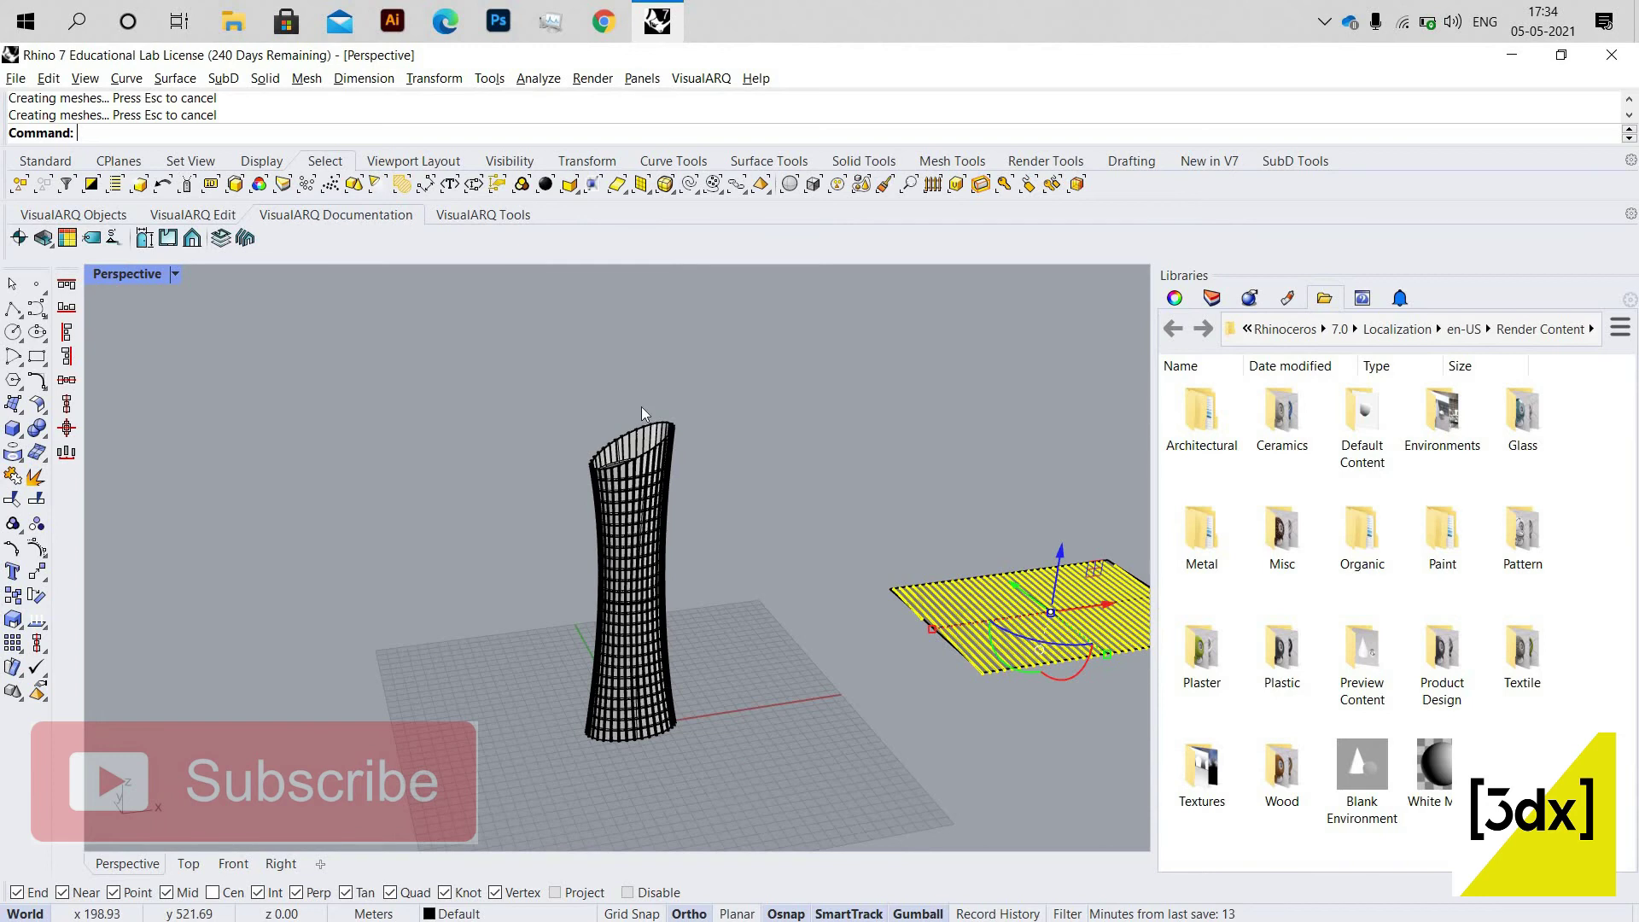
Cap the open top and base of the tower surface with planar faces.
scroll(642, 406, "up", 4)
left_click(628, 419)
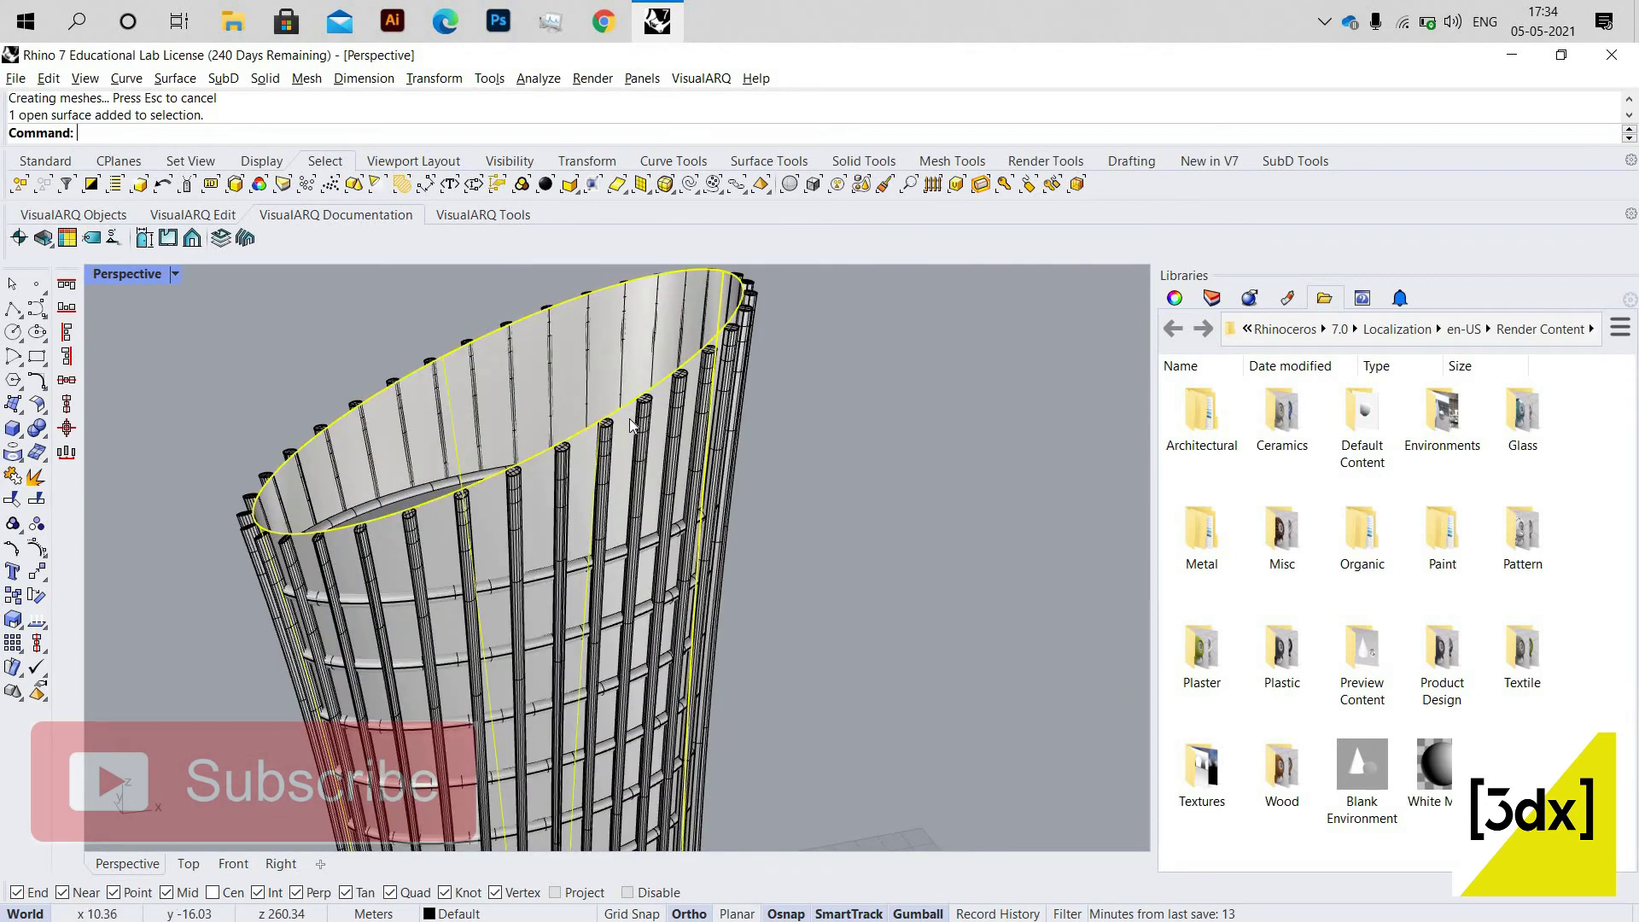
type("cap")
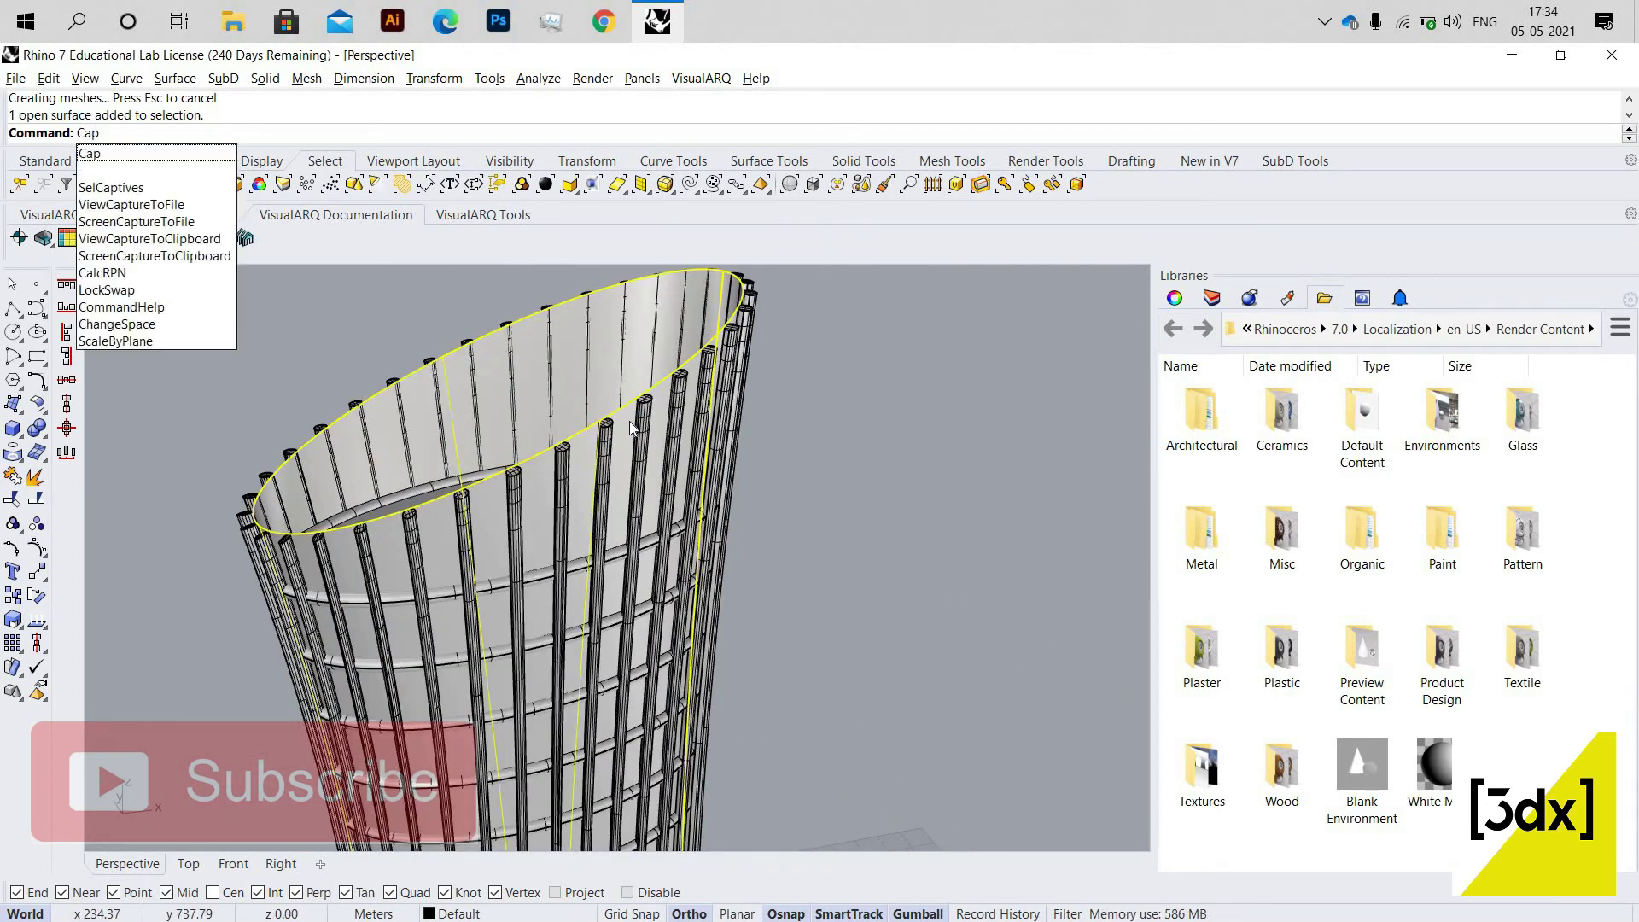
key("Return")
key("Escape")
scroll(573, 490, "down", 12)
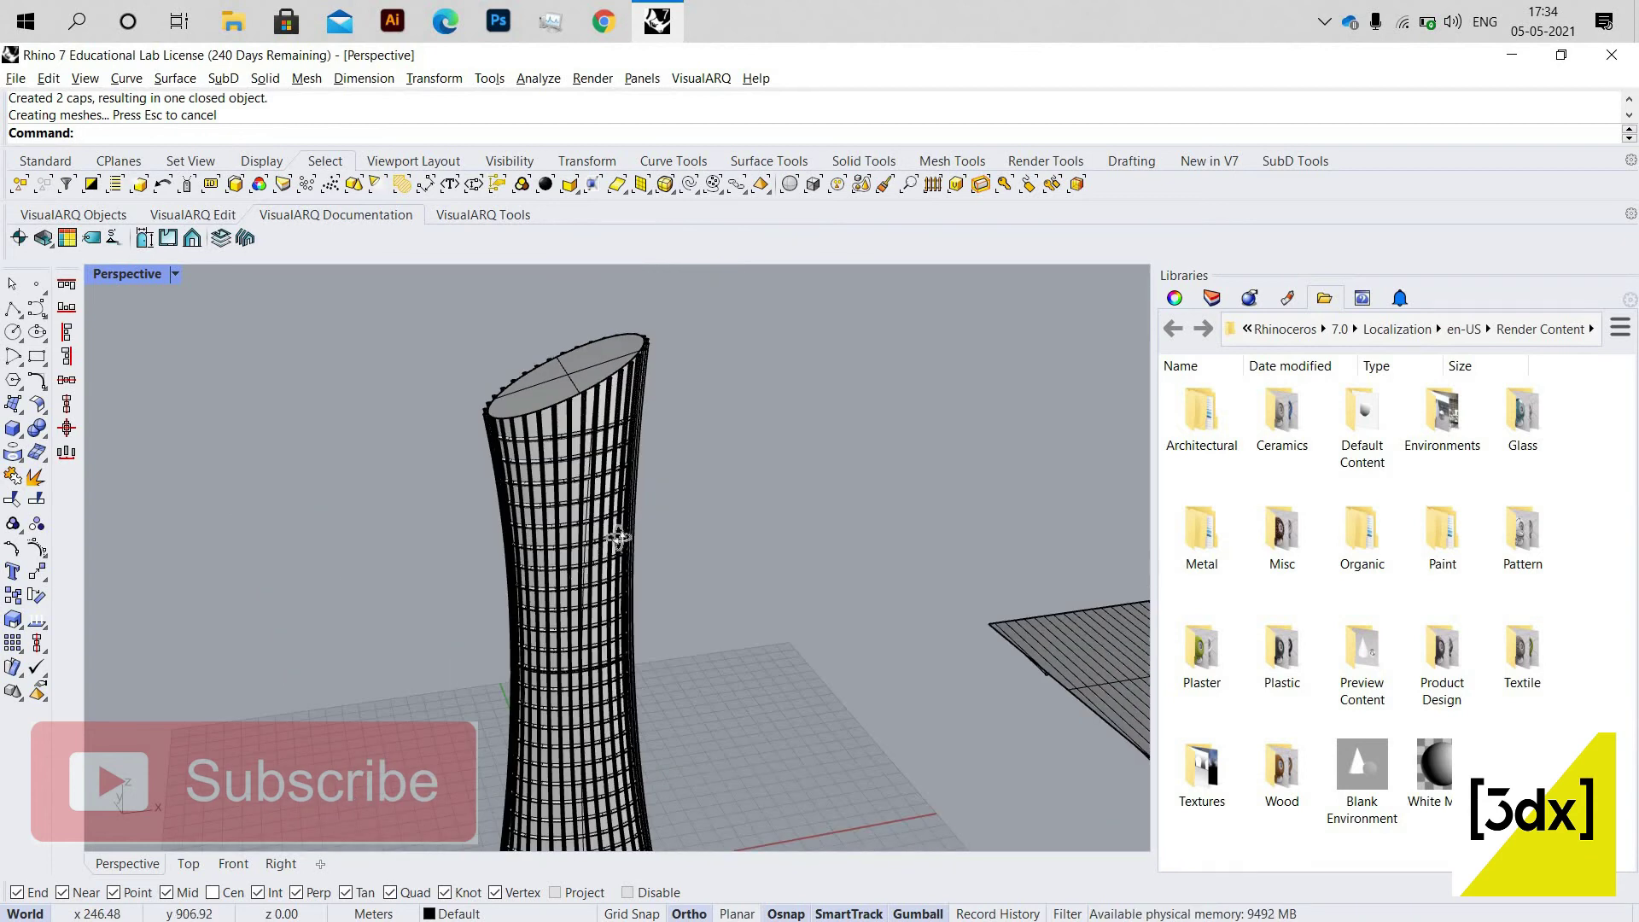
Create a global bounding-box cage around the whole tower with CageEdit, using World coordinates, 4 points and degree 3 in X, Y and Z.
right_click_drag(566, 622, 662, 708)
scroll(599, 660, "up", 8)
scroll(562, 577, "down", 6)
scroll(643, 614, "down", 4)
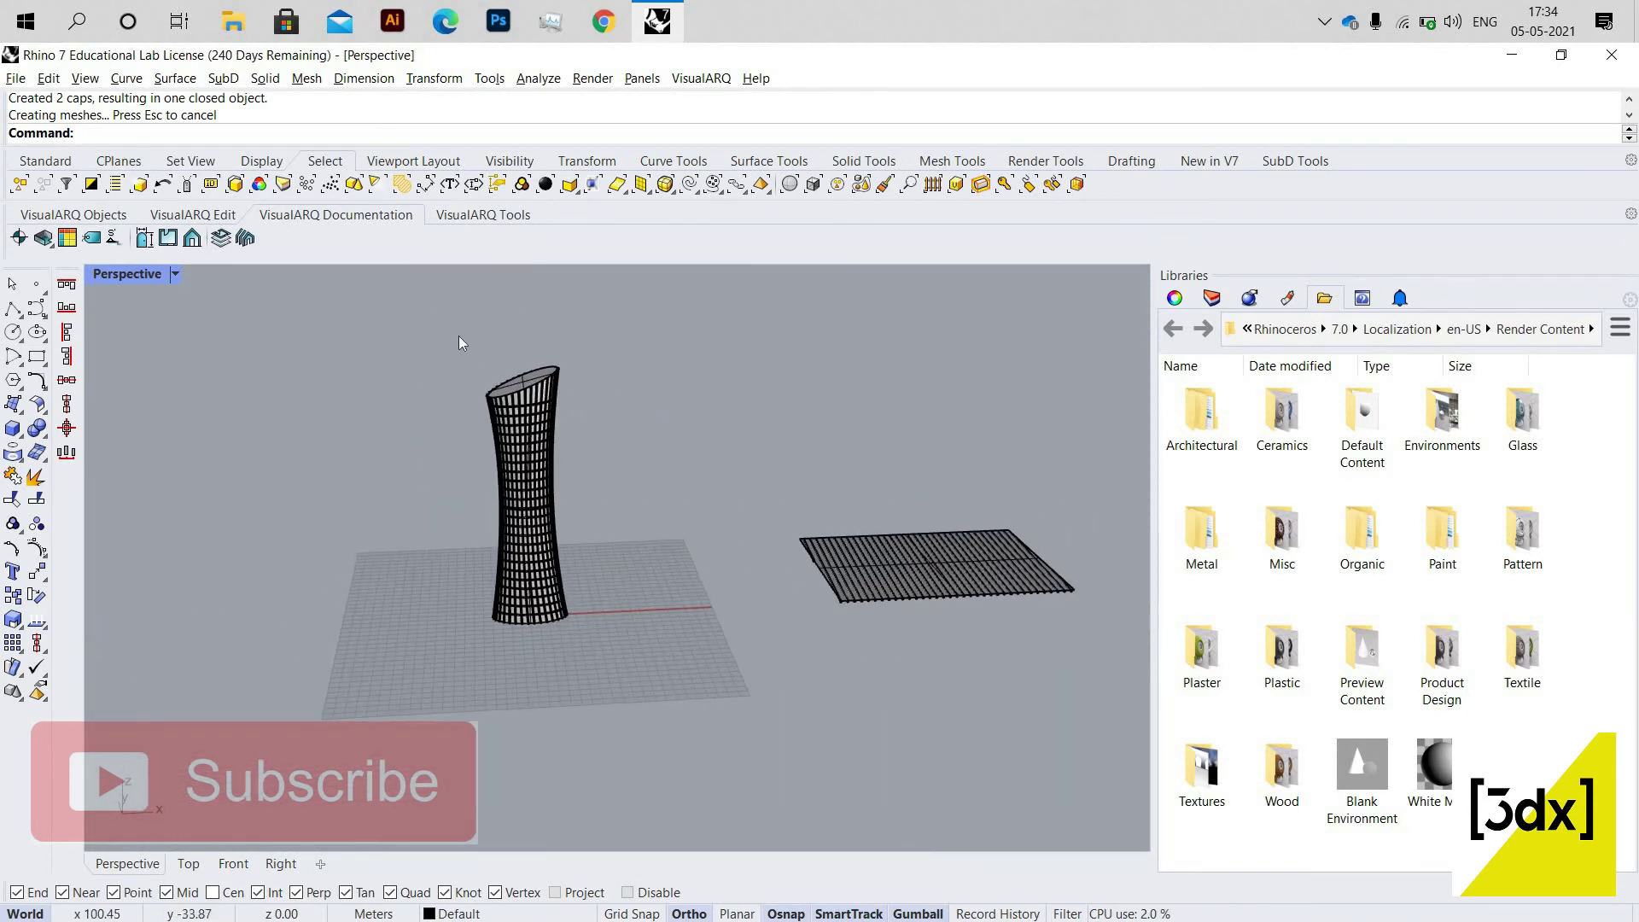
left_click_drag(464, 359, 659, 658)
scroll(558, 465, "up", 2)
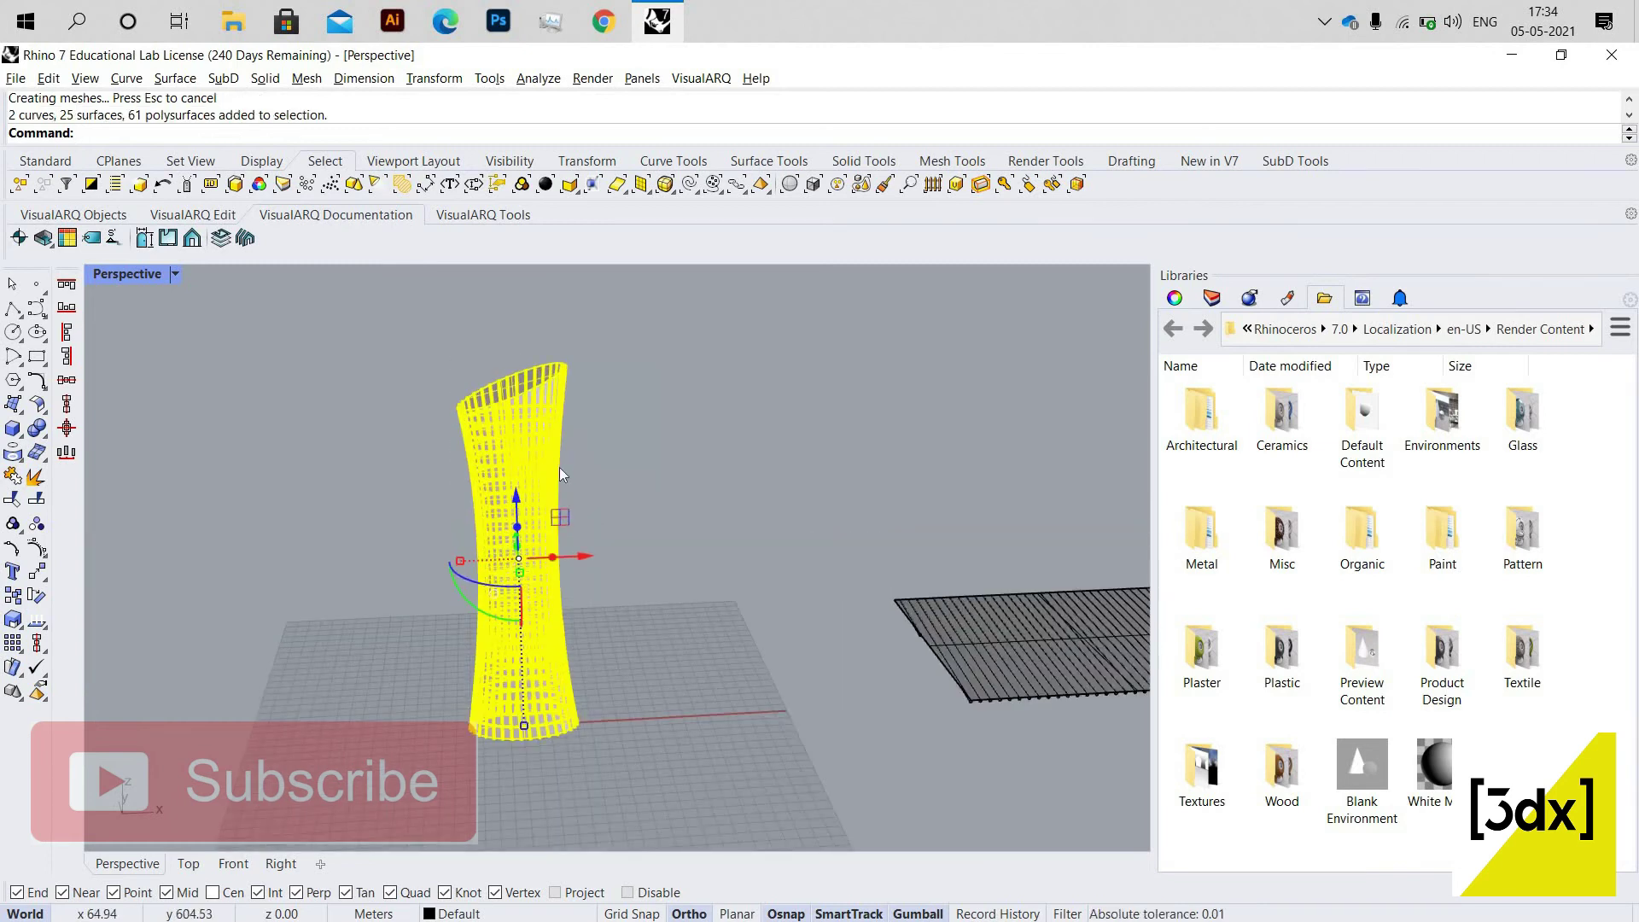
type("geEdit")
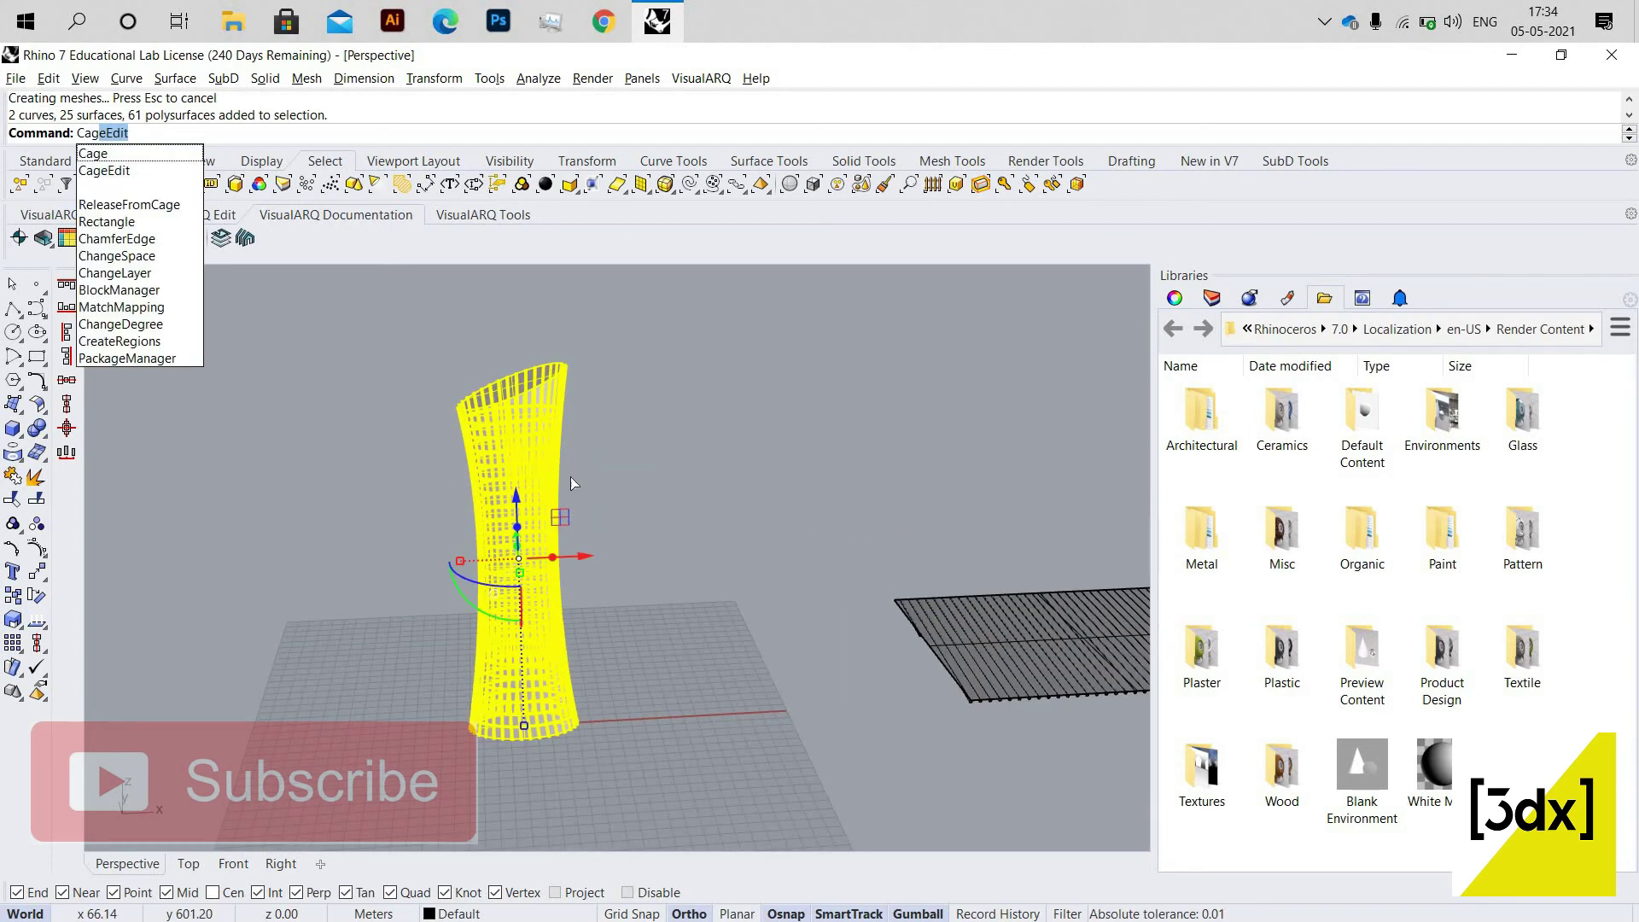
key("Return")
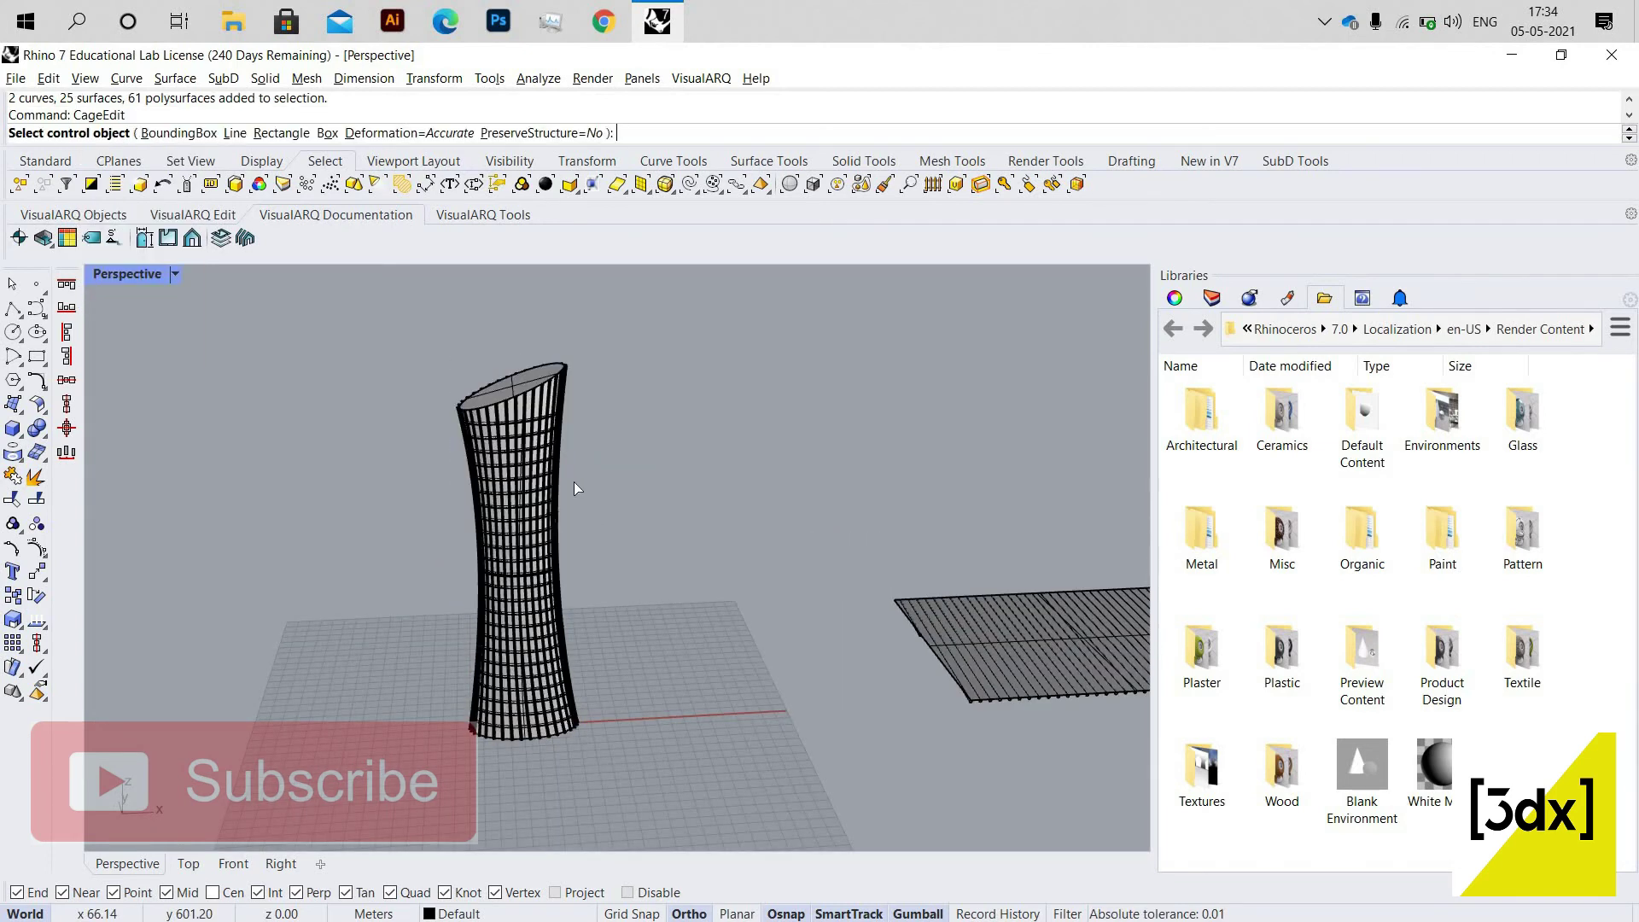
left_click(187, 137)
key("Return")
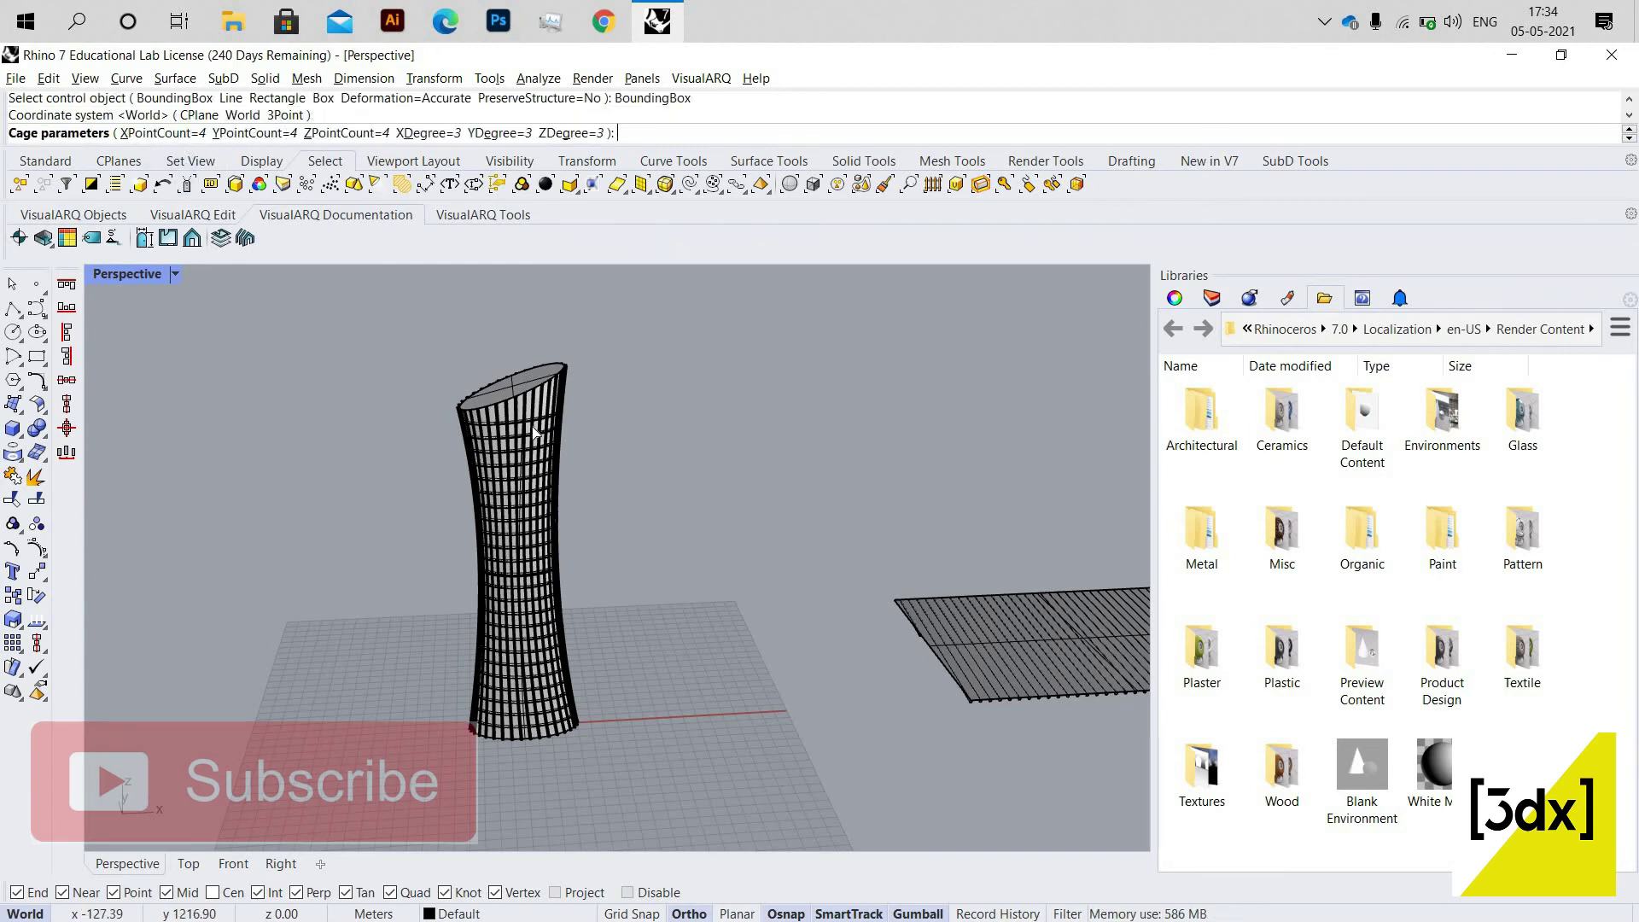
key("Return")
key("Return")
Select the entire top layer of cage control points above the tower's slanted rim.
right_click_drag(504, 394, 627, 412)
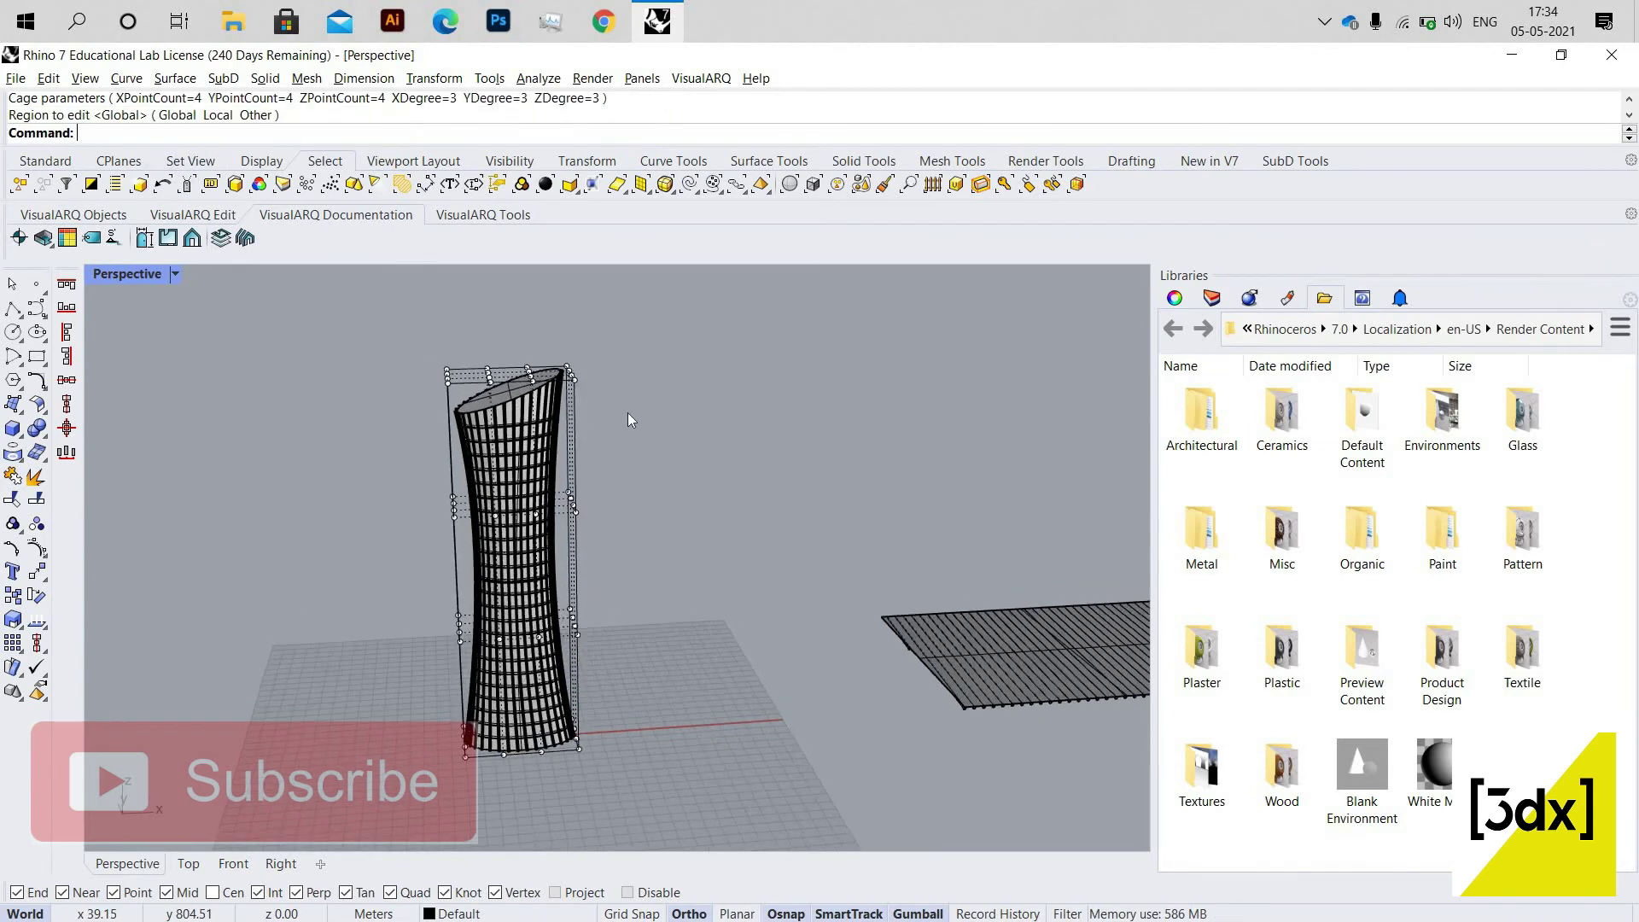
left_click_drag(401, 322, 624, 386)
right_click_drag(699, 438, 581, 521)
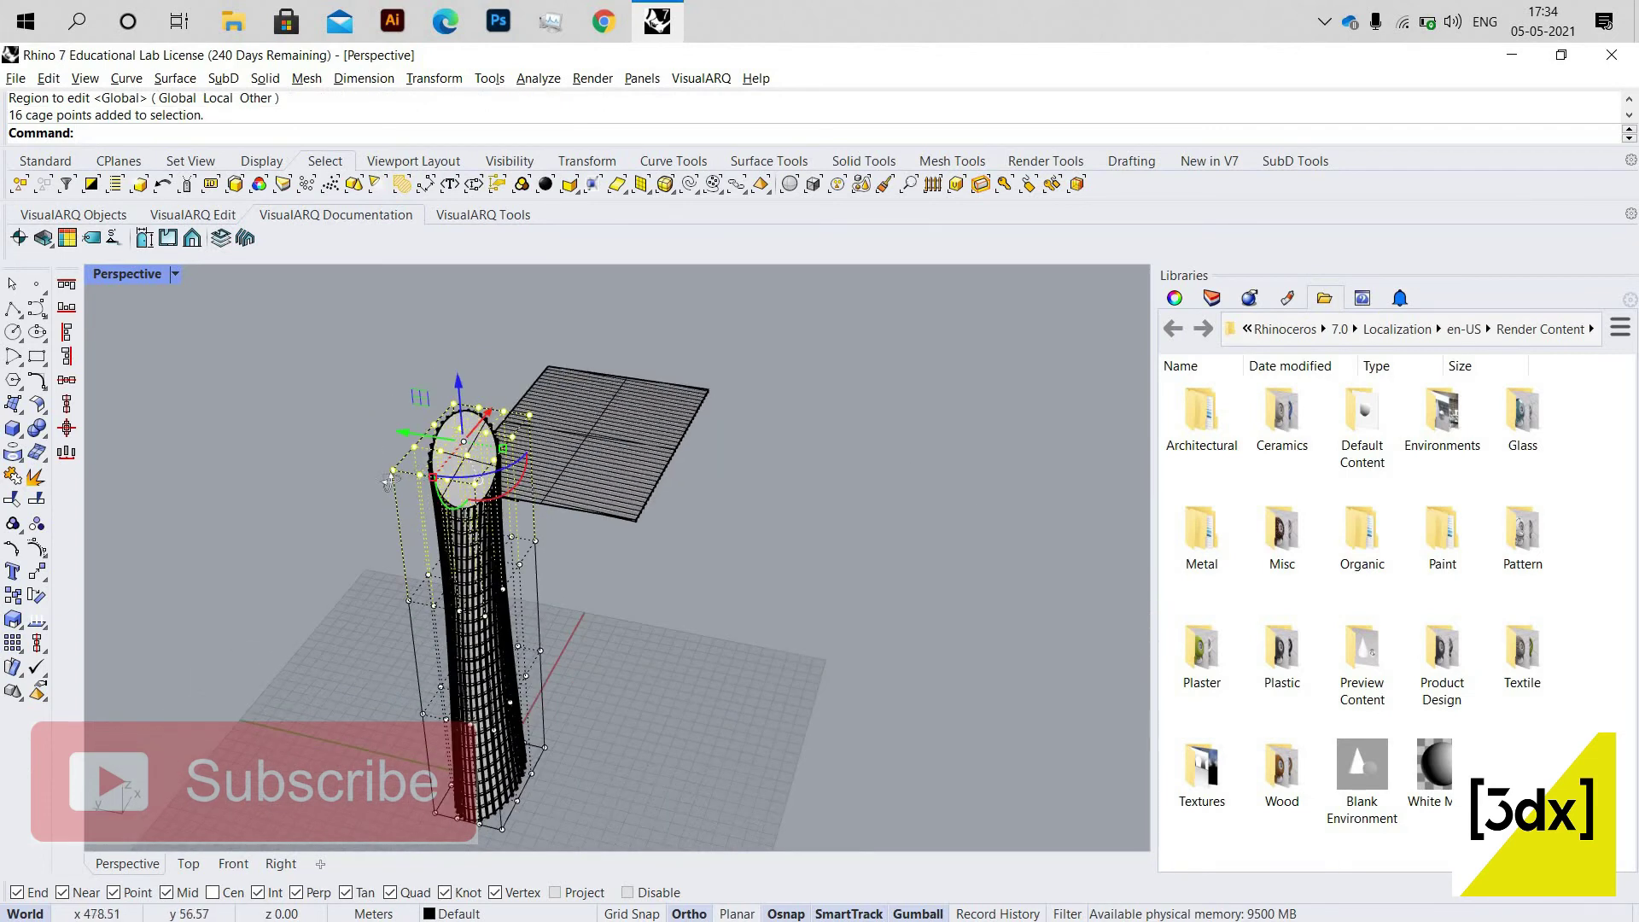
right_click_drag(513, 480, 453, 444)
scroll(463, 370, "up", 5)
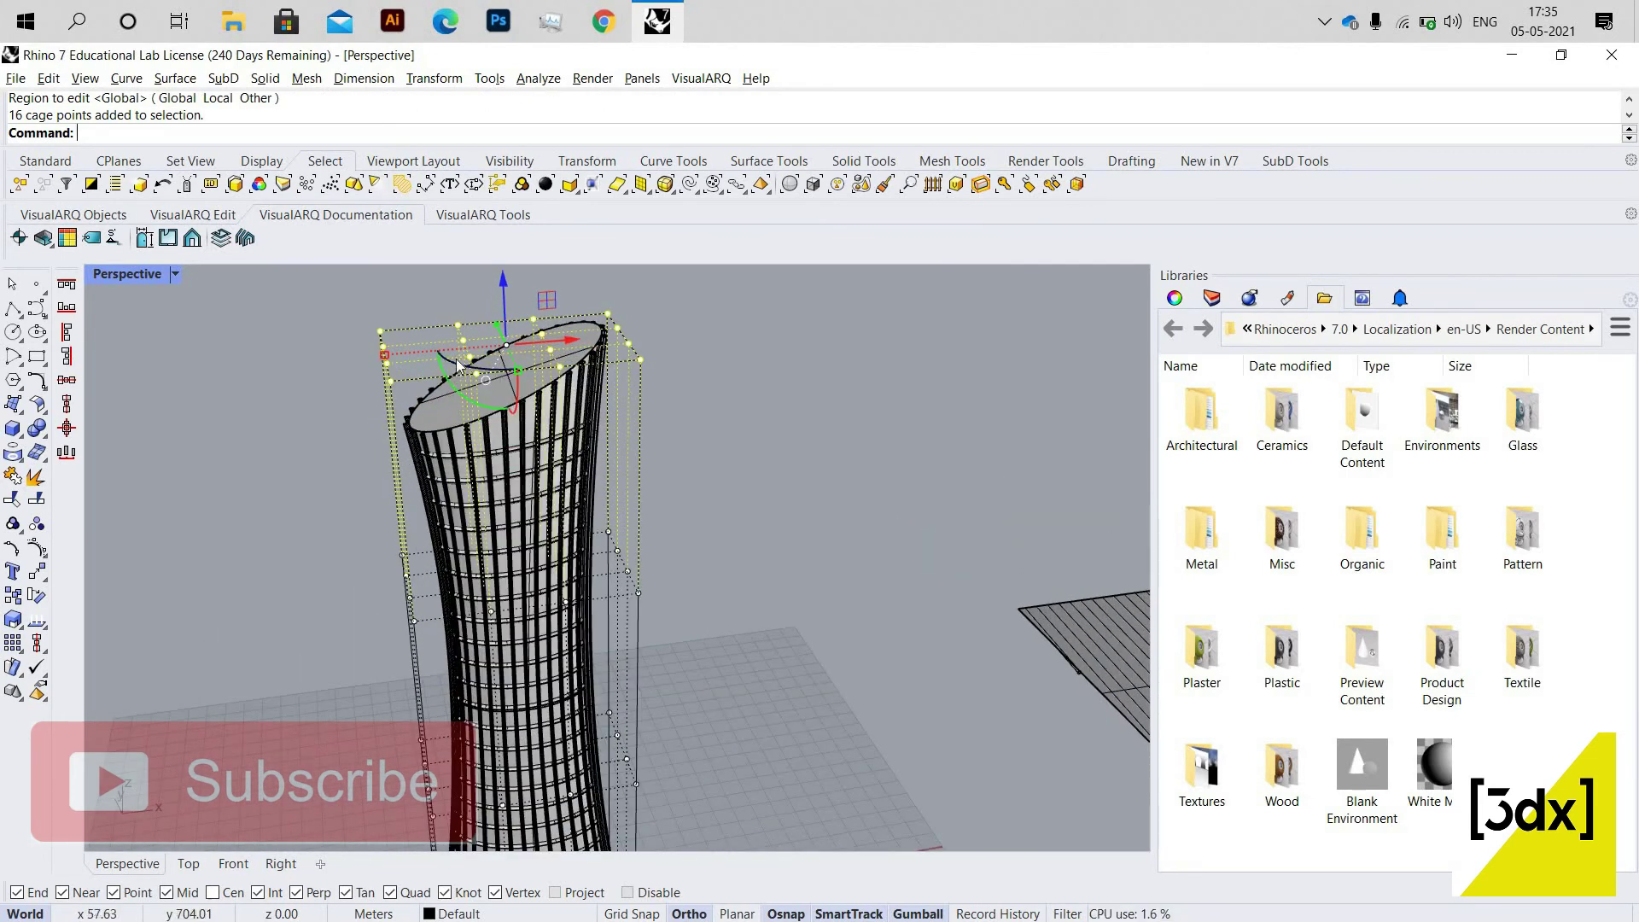
Try rotating the top cage points 90 degrees about the vertical axis, check the twisted tower, and undo the rotation.
left_click_drag(479, 373, 555, 389)
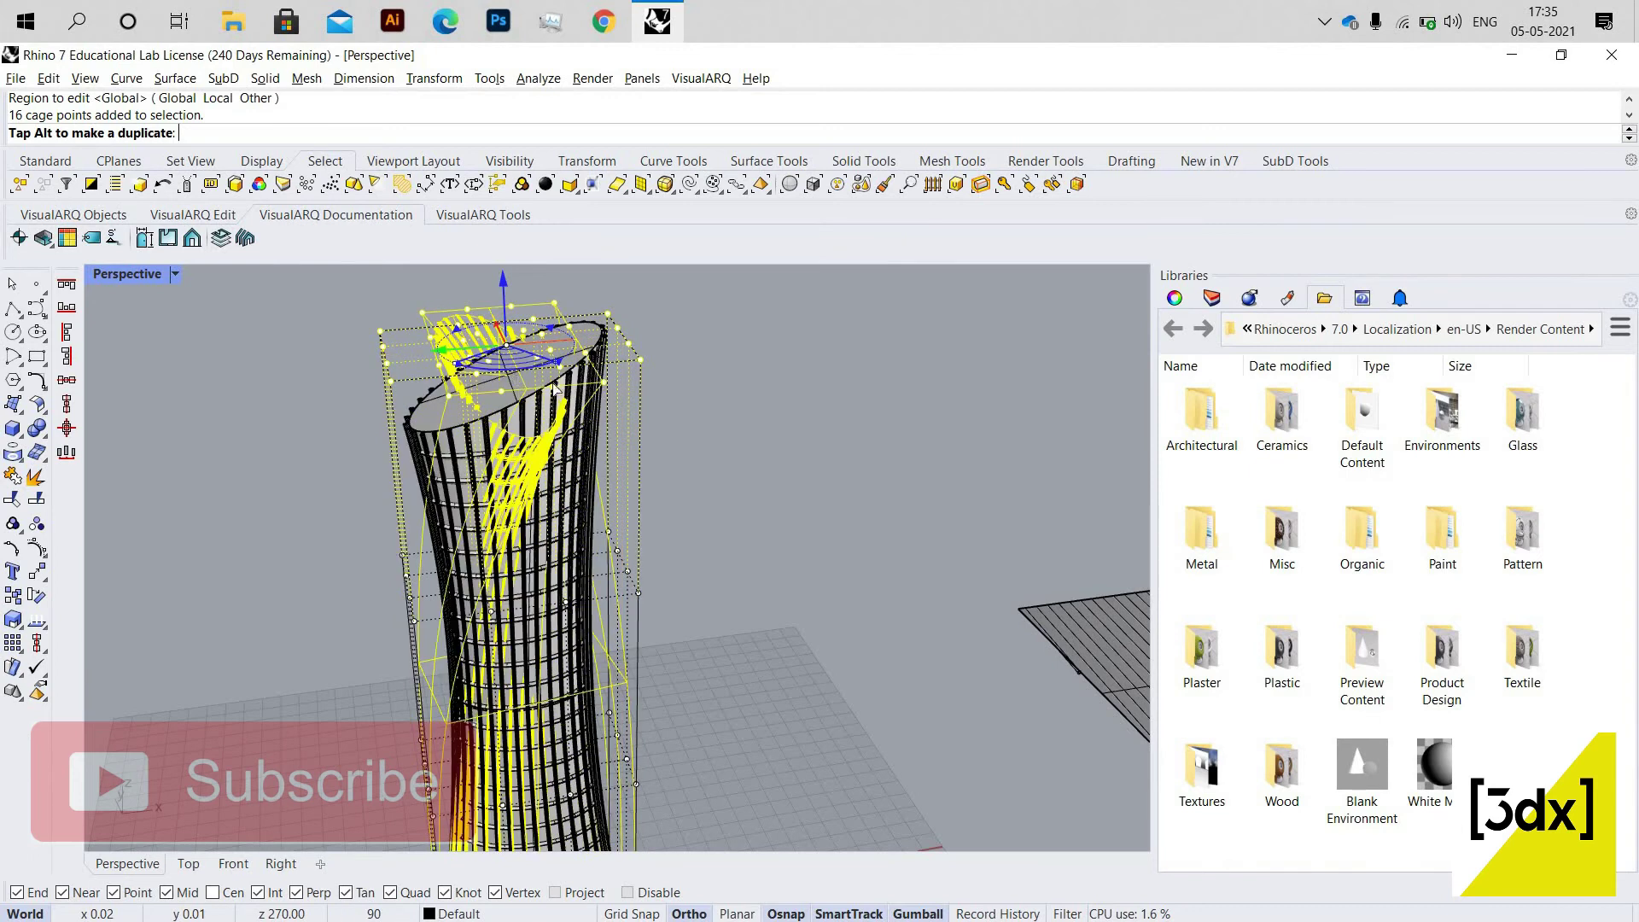
left_click_drag(753, 403, 809, 433)
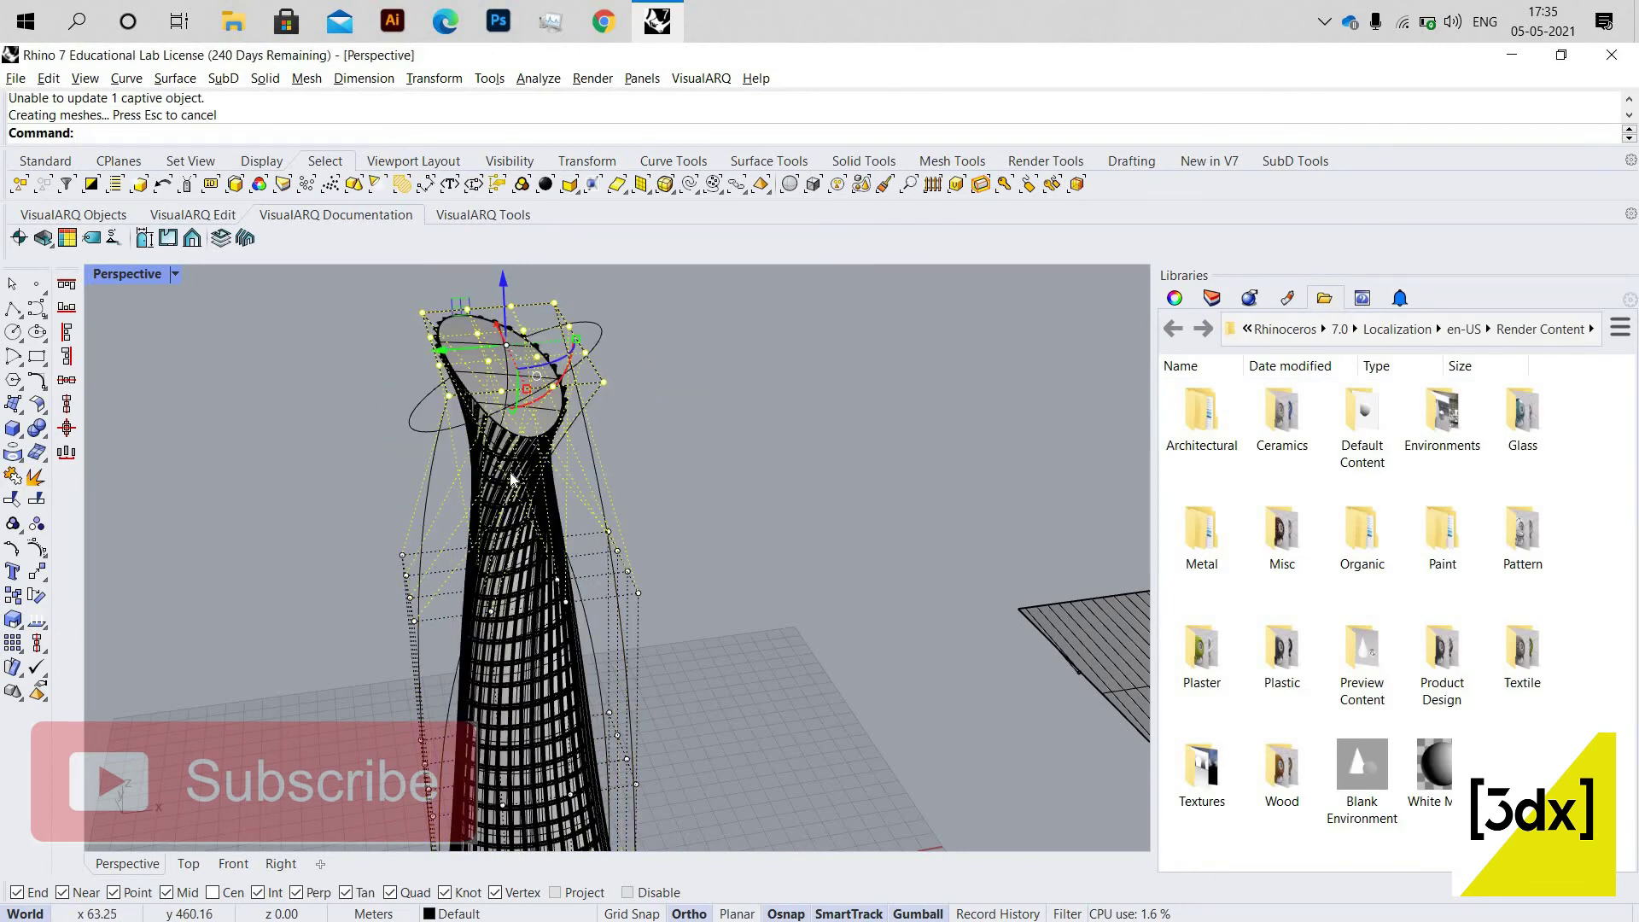
scroll(618, 461, "down", 6)
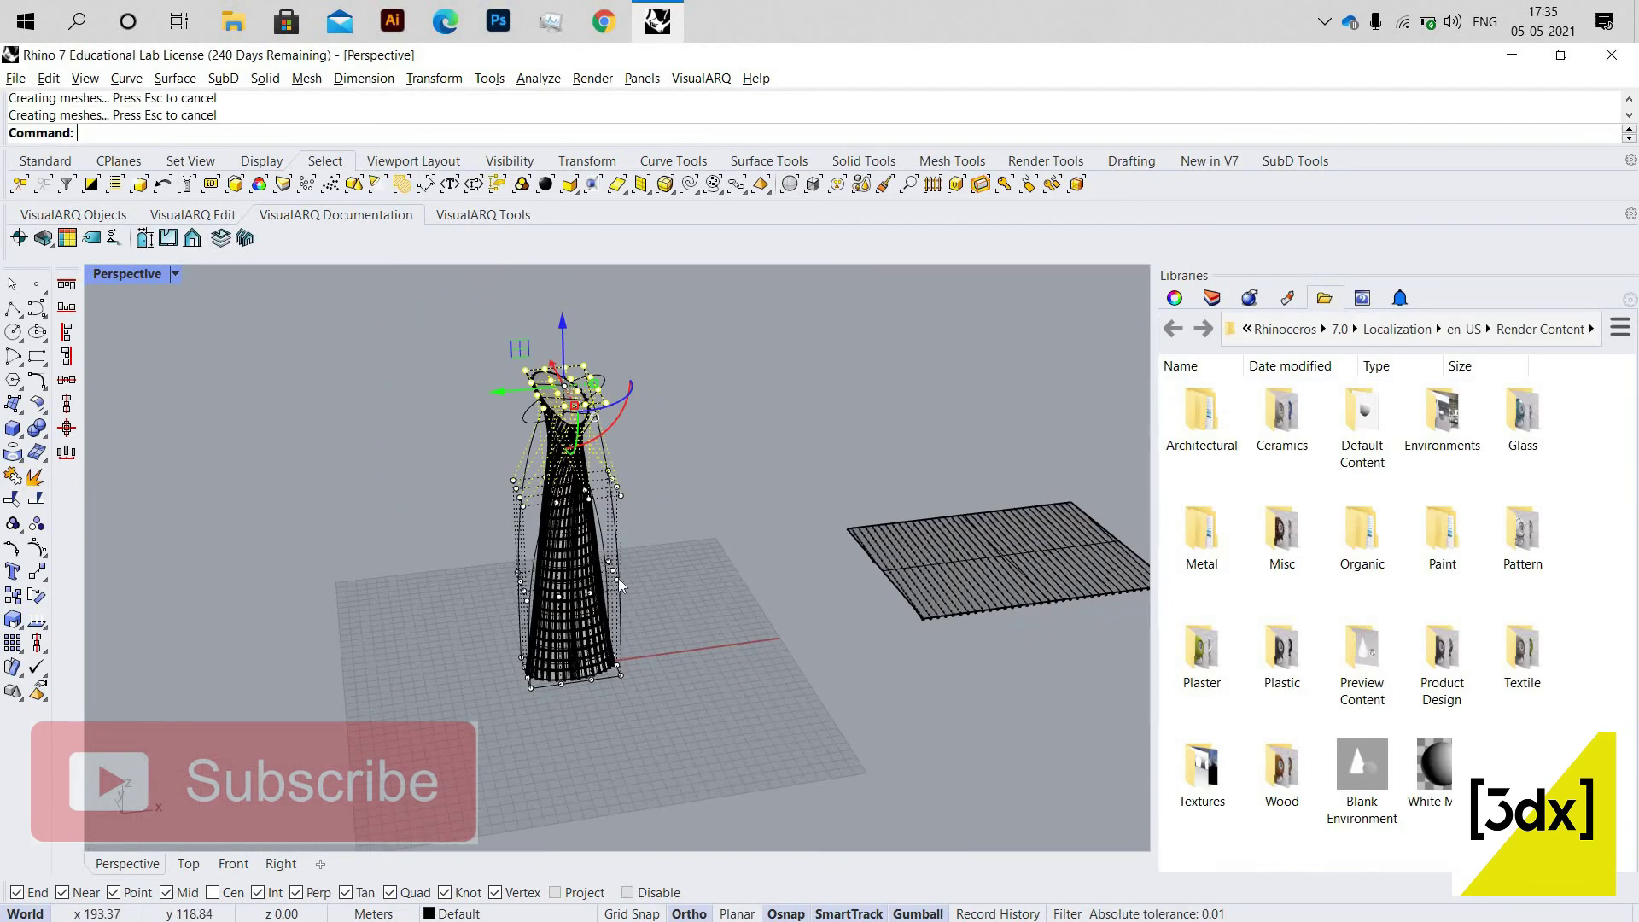
right_click_drag(618, 577, 692, 632)
scroll(623, 581, "up", 7)
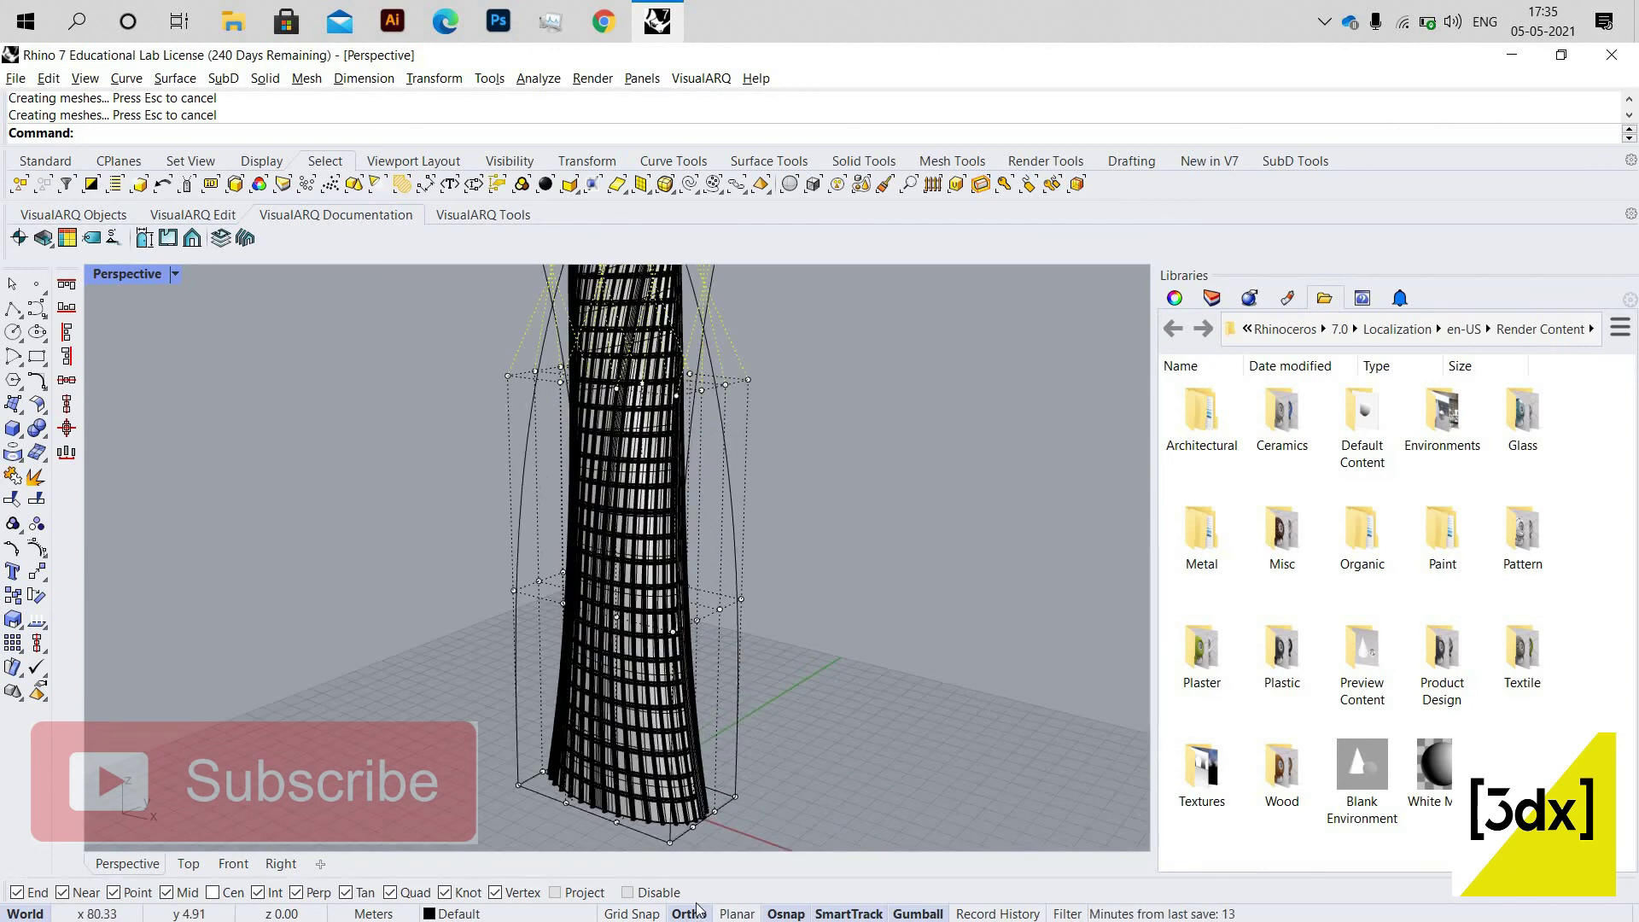
scroll(737, 667, "down", 3)
key("ctrl+z")
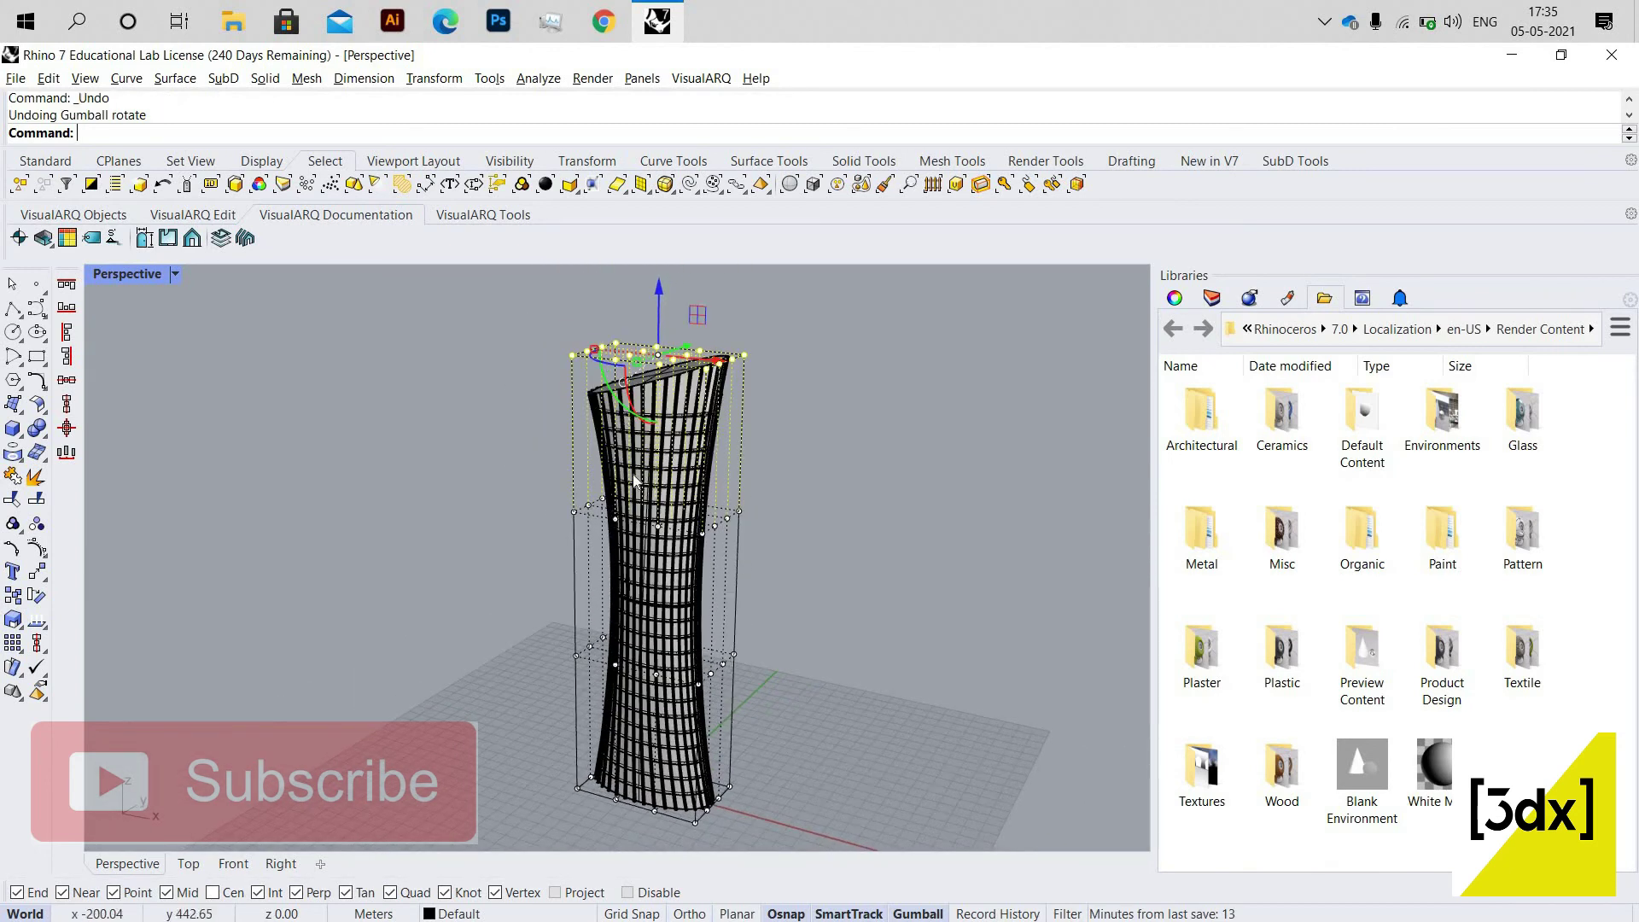
With Ortho off, rotate the top cage points freely about the vertical axis to twist the tower.
scroll(615, 354, "up", 1)
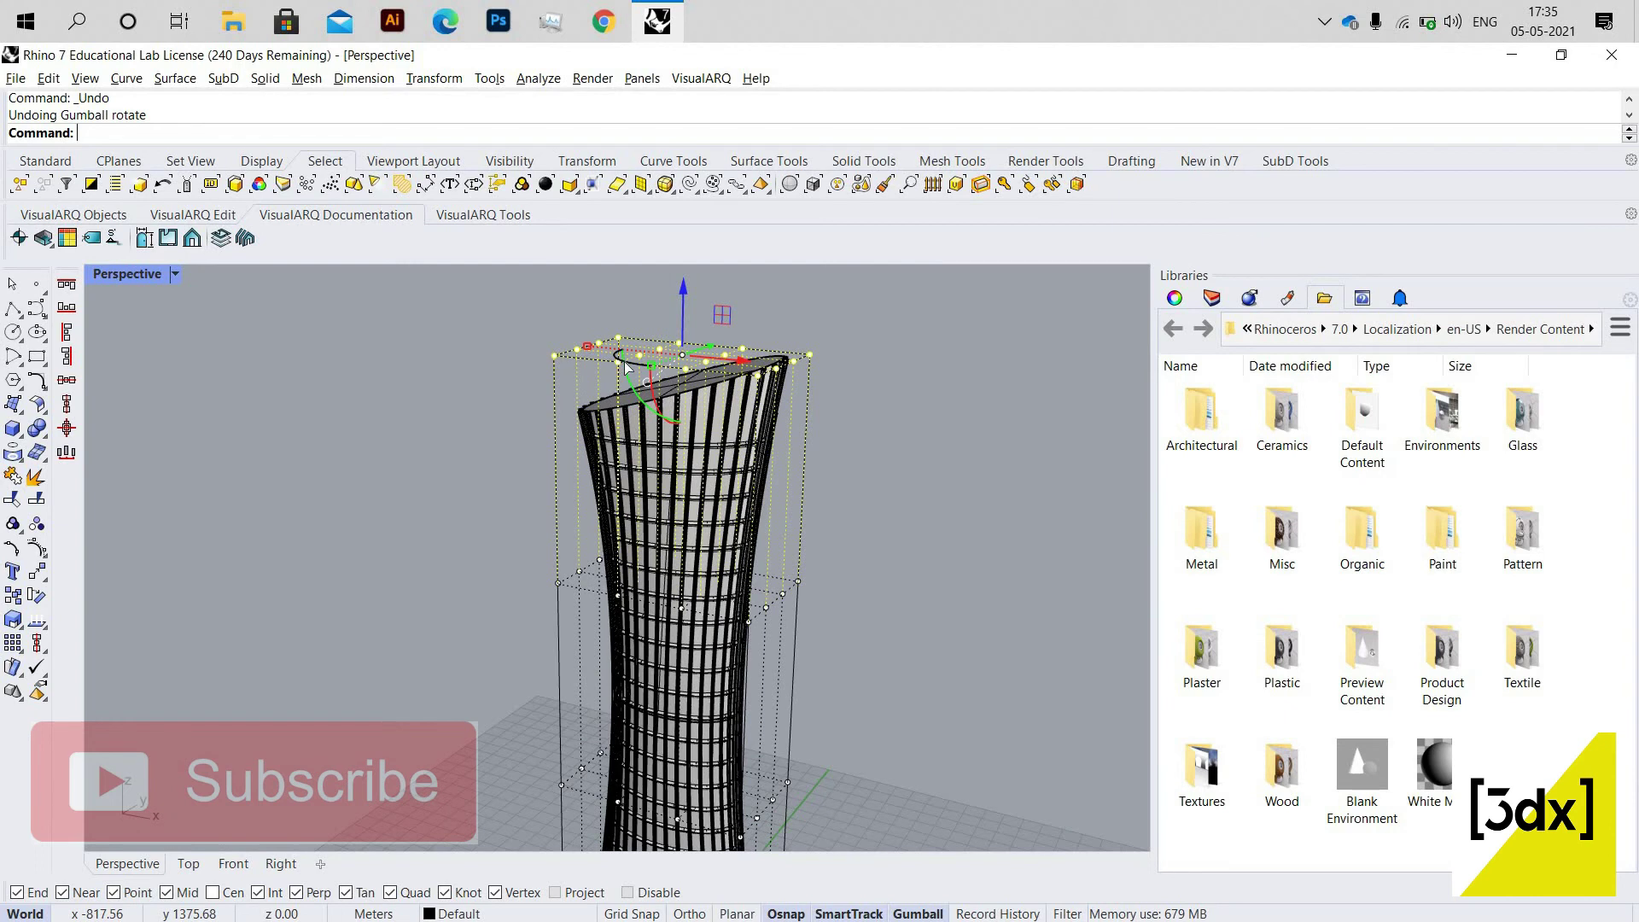
left_click_drag(627, 367, 981, 601)
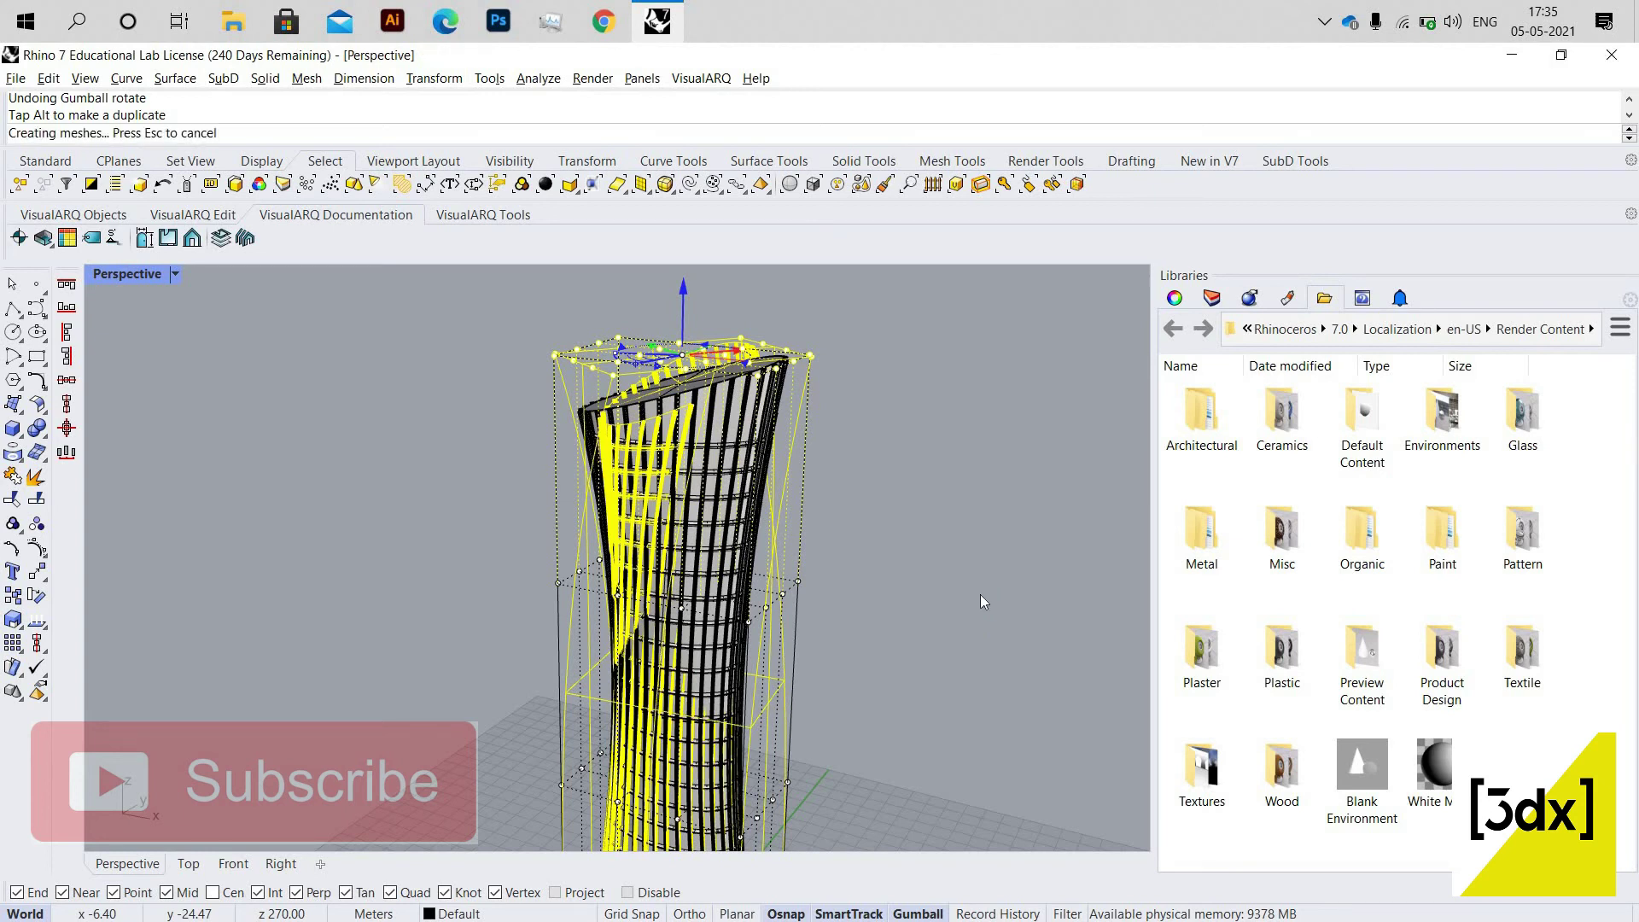
scroll(746, 549, "down", 3)
right_click_drag(714, 568, 714, 371)
scroll(714, 370, "down", 1)
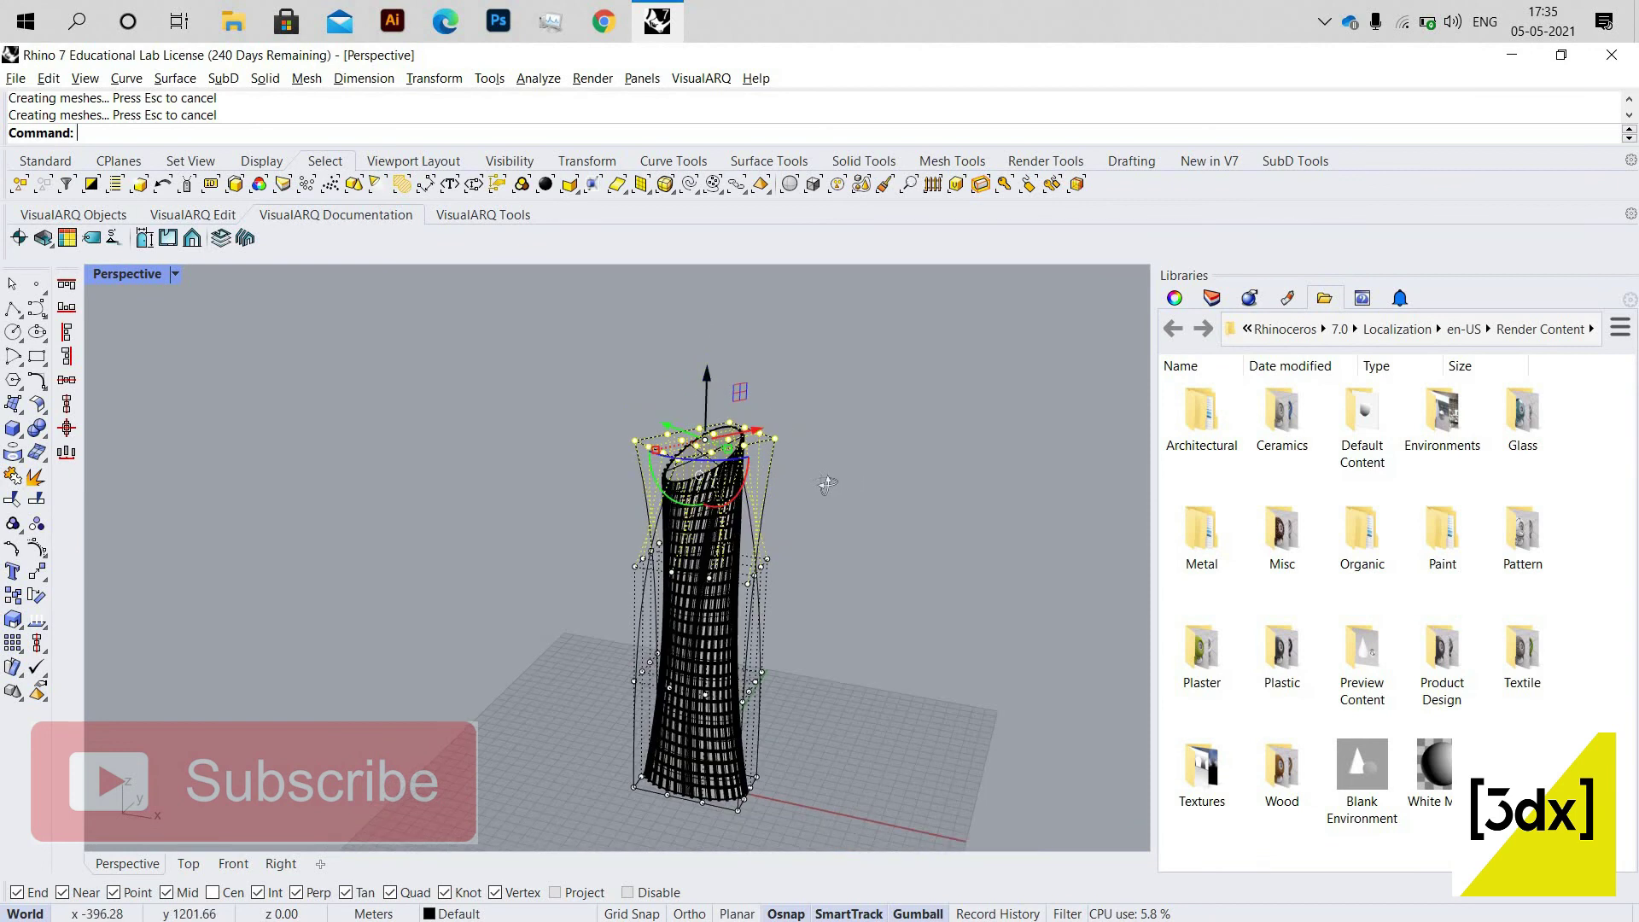
Deselect the top cage points above the rim's low side and raise the remaining ones to steepen the tower's slanted top.
mouse_move(822, 479)
right_mouse_down()
mouse_move(832, 466)
mouse_move(818, 476)
right_mouse_up()
scroll(818, 475, "up", 6)
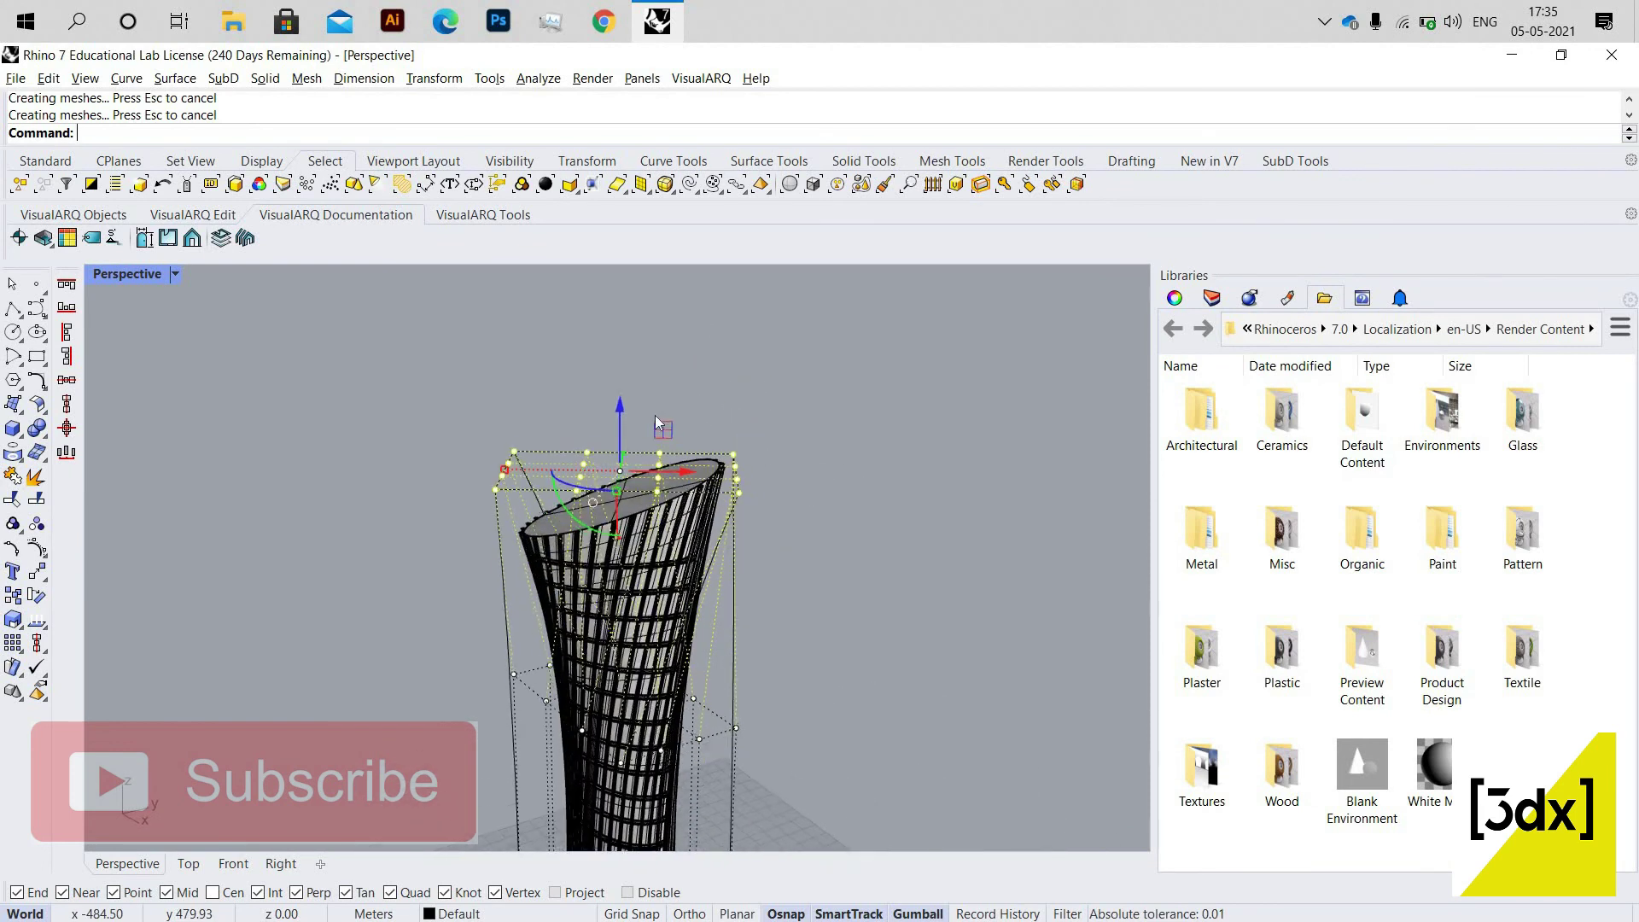
right_click_drag(654, 415, 591, 412)
left_click_drag(610, 536, 458, 385, "ctrl")
left_click_drag(691, 331, 694, 323)
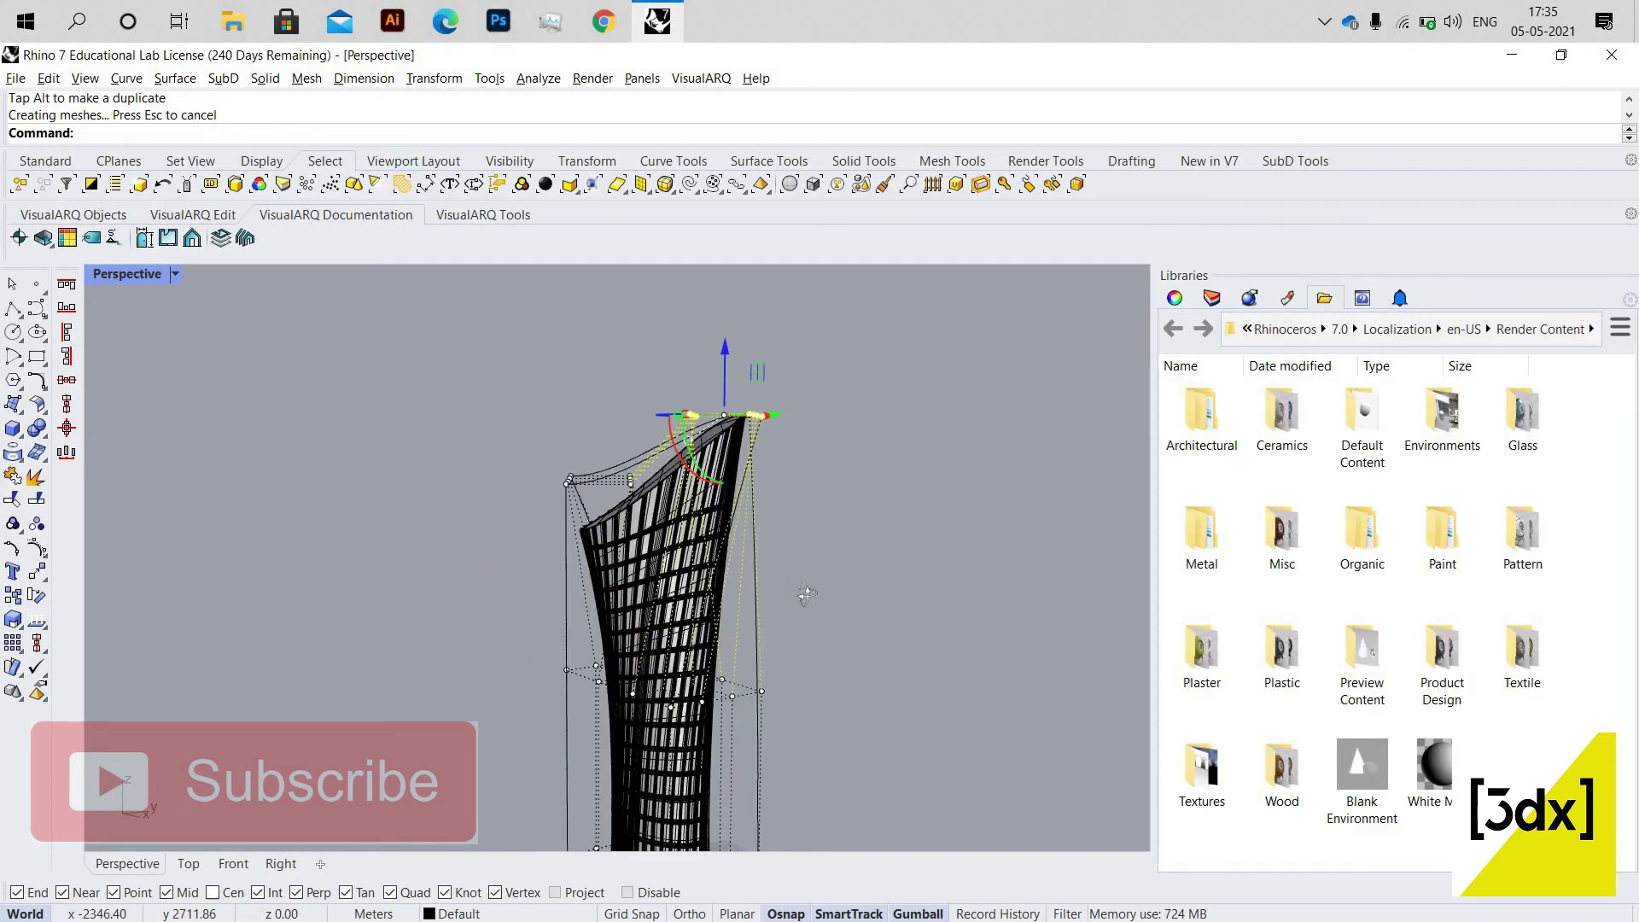
Inspect the twisted tower from several sides and delete the control cage around it.
right_click_drag(806, 595, 736, 512)
scroll(740, 478, "down", 4)
scroll(764, 790, "up", 4)
right_click_drag(781, 589, 793, 552)
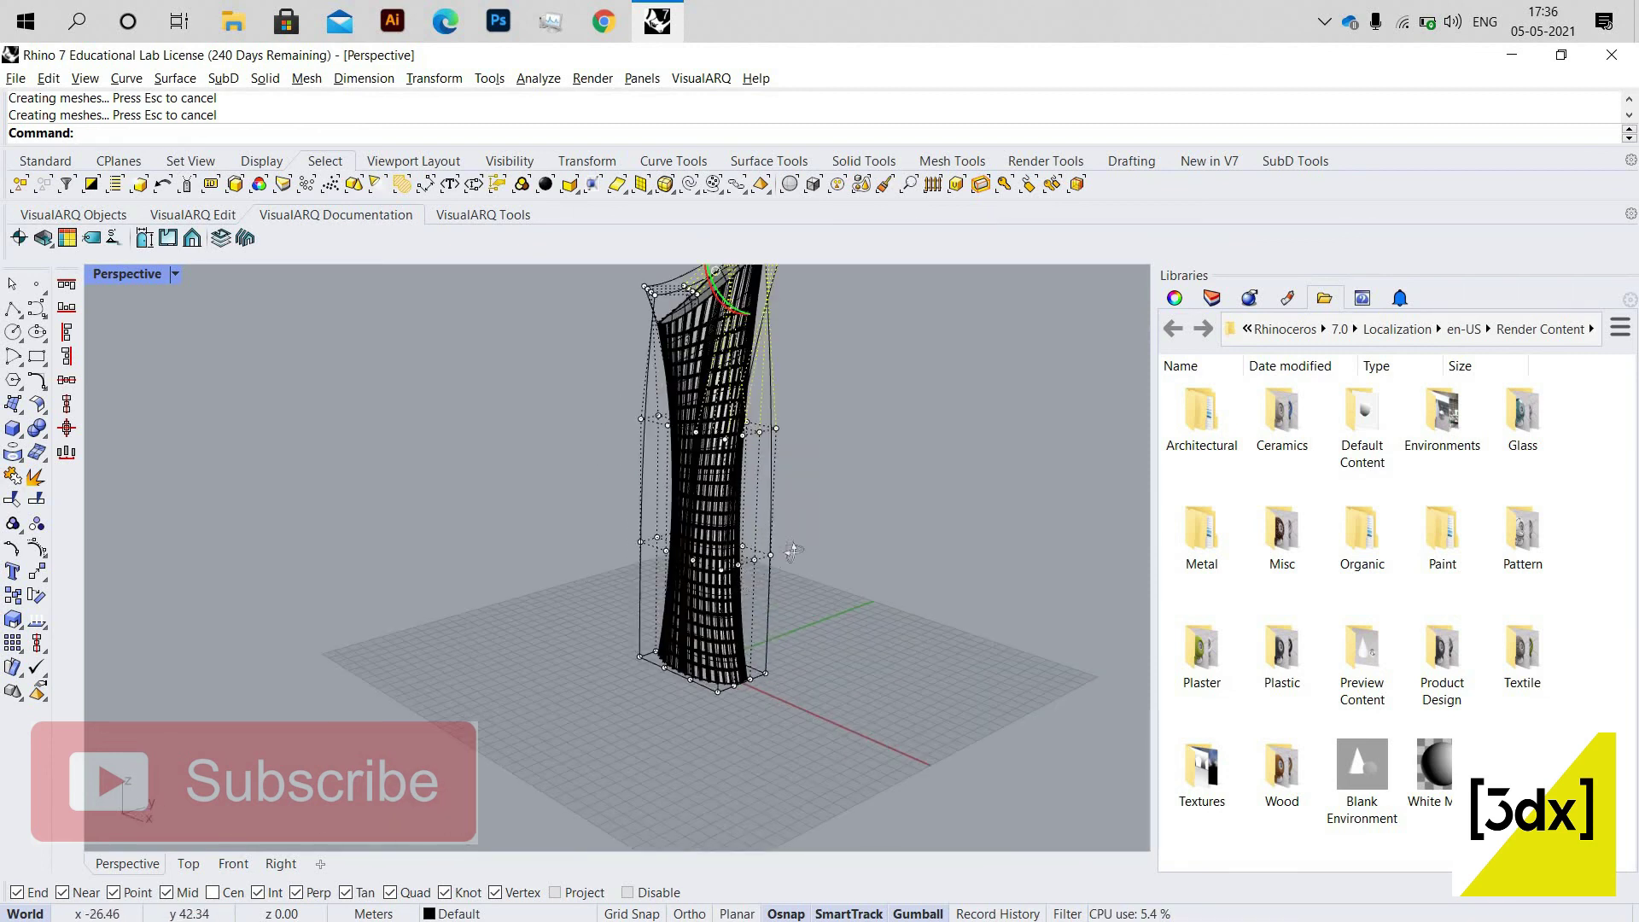
scroll(794, 551, "up", 8)
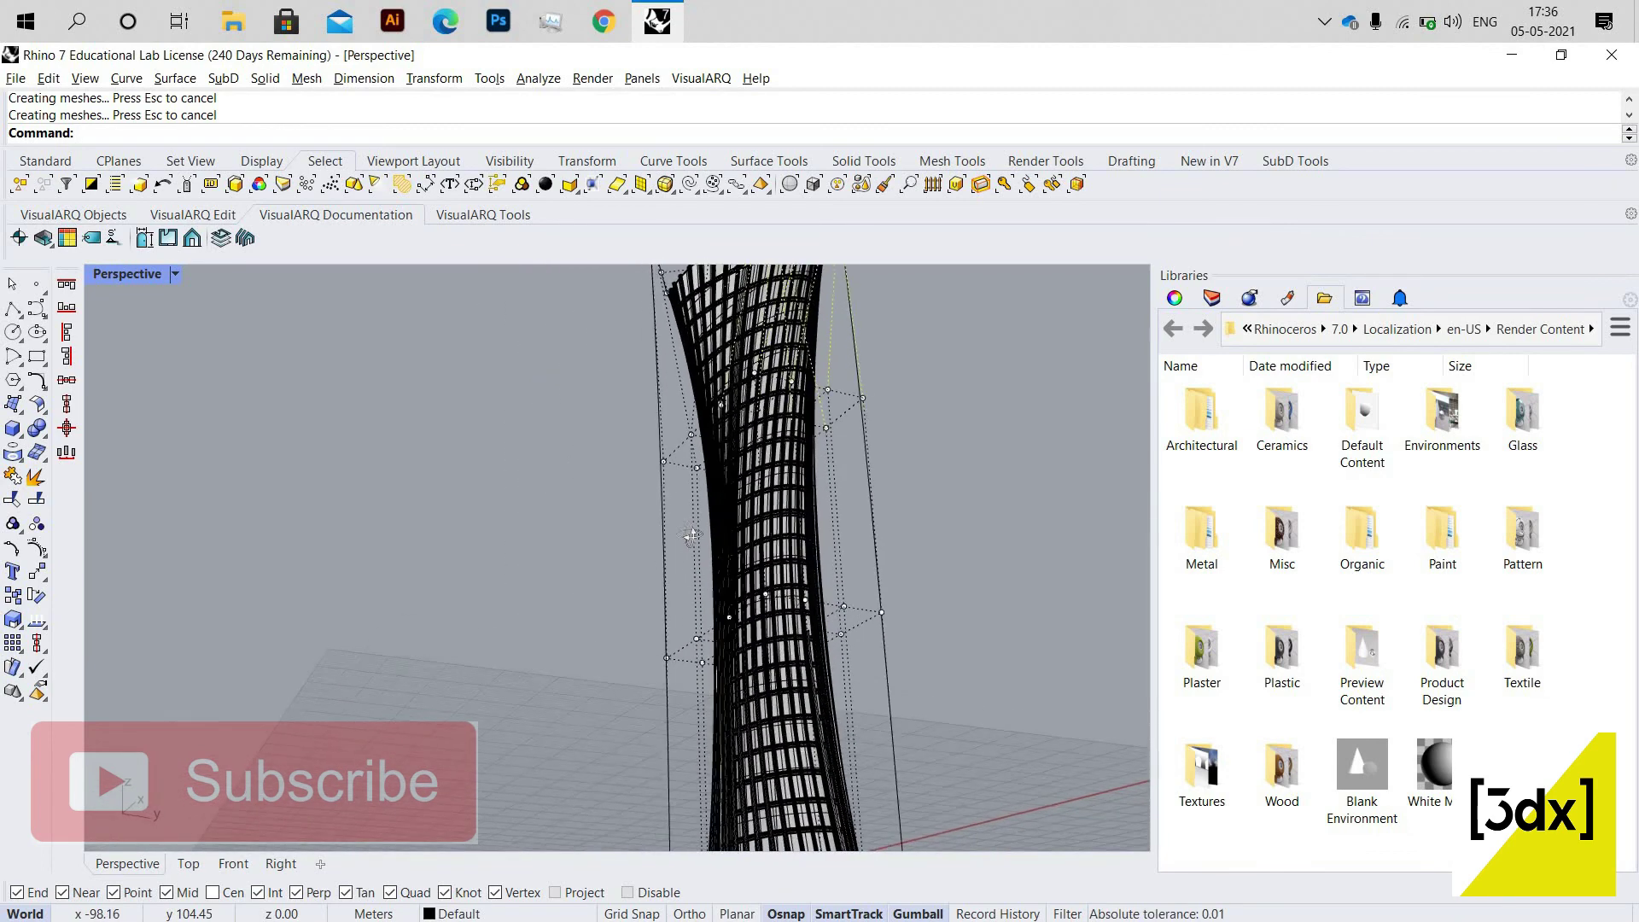
right_click_drag(692, 535, 530, 446)
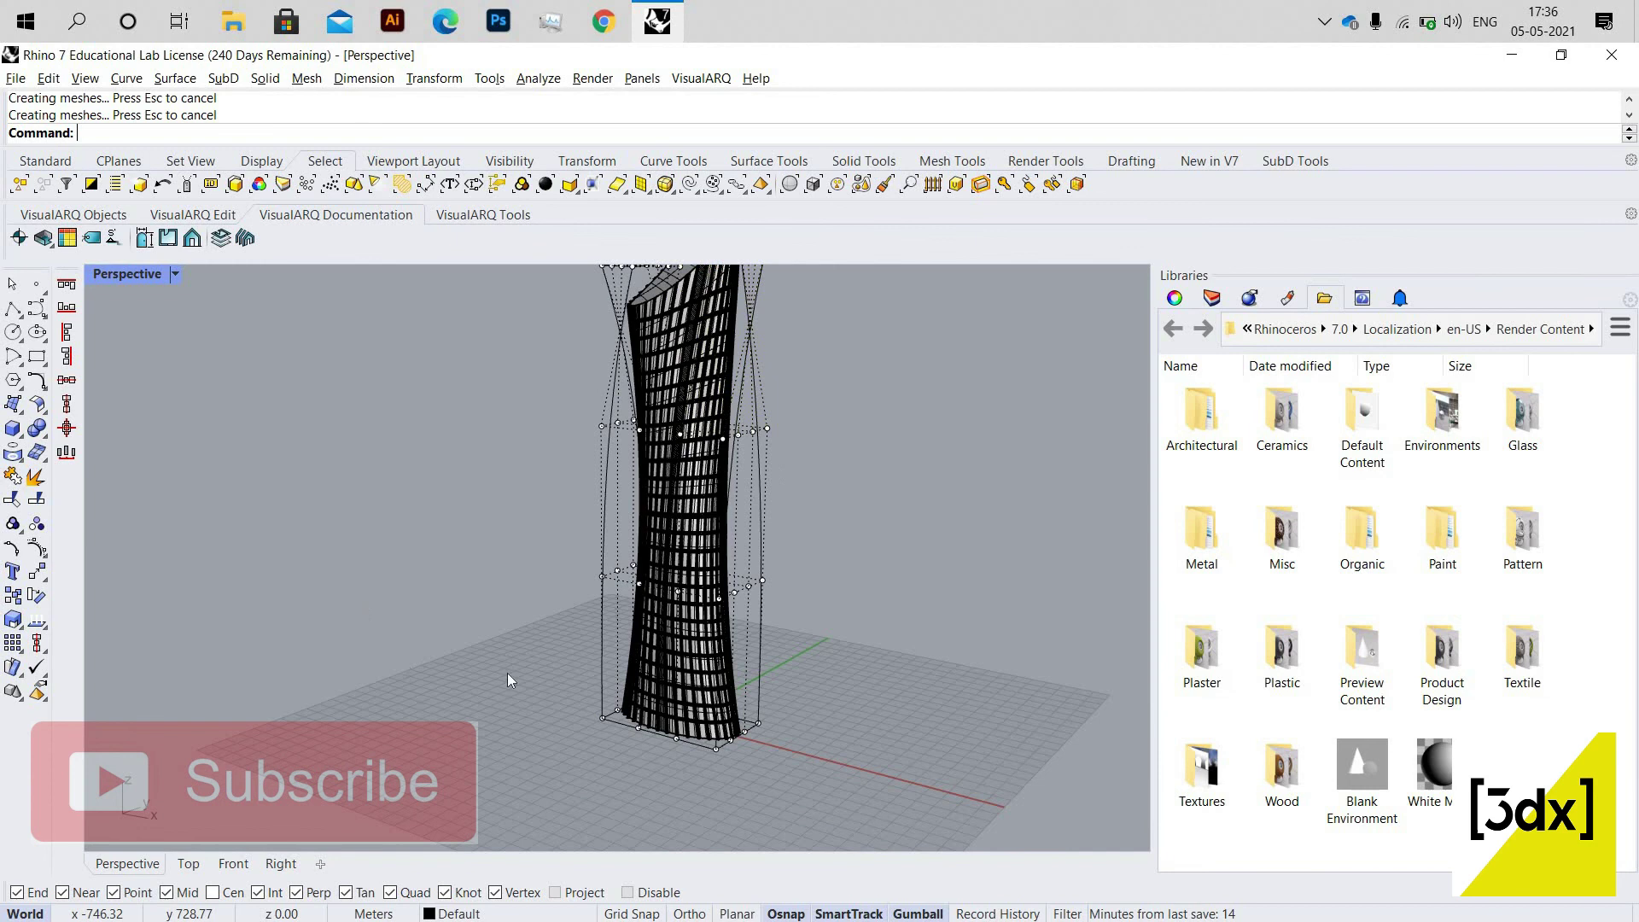
right_click_drag(570, 500, 588, 741)
left_click(658, 448)
key("Delete")
Set the Perspective view's display mode to Rendered and view the finished tower.
scroll(534, 628, "down", 4)
scroll(540, 635, "up", 5)
scroll(566, 630, "up", 3)
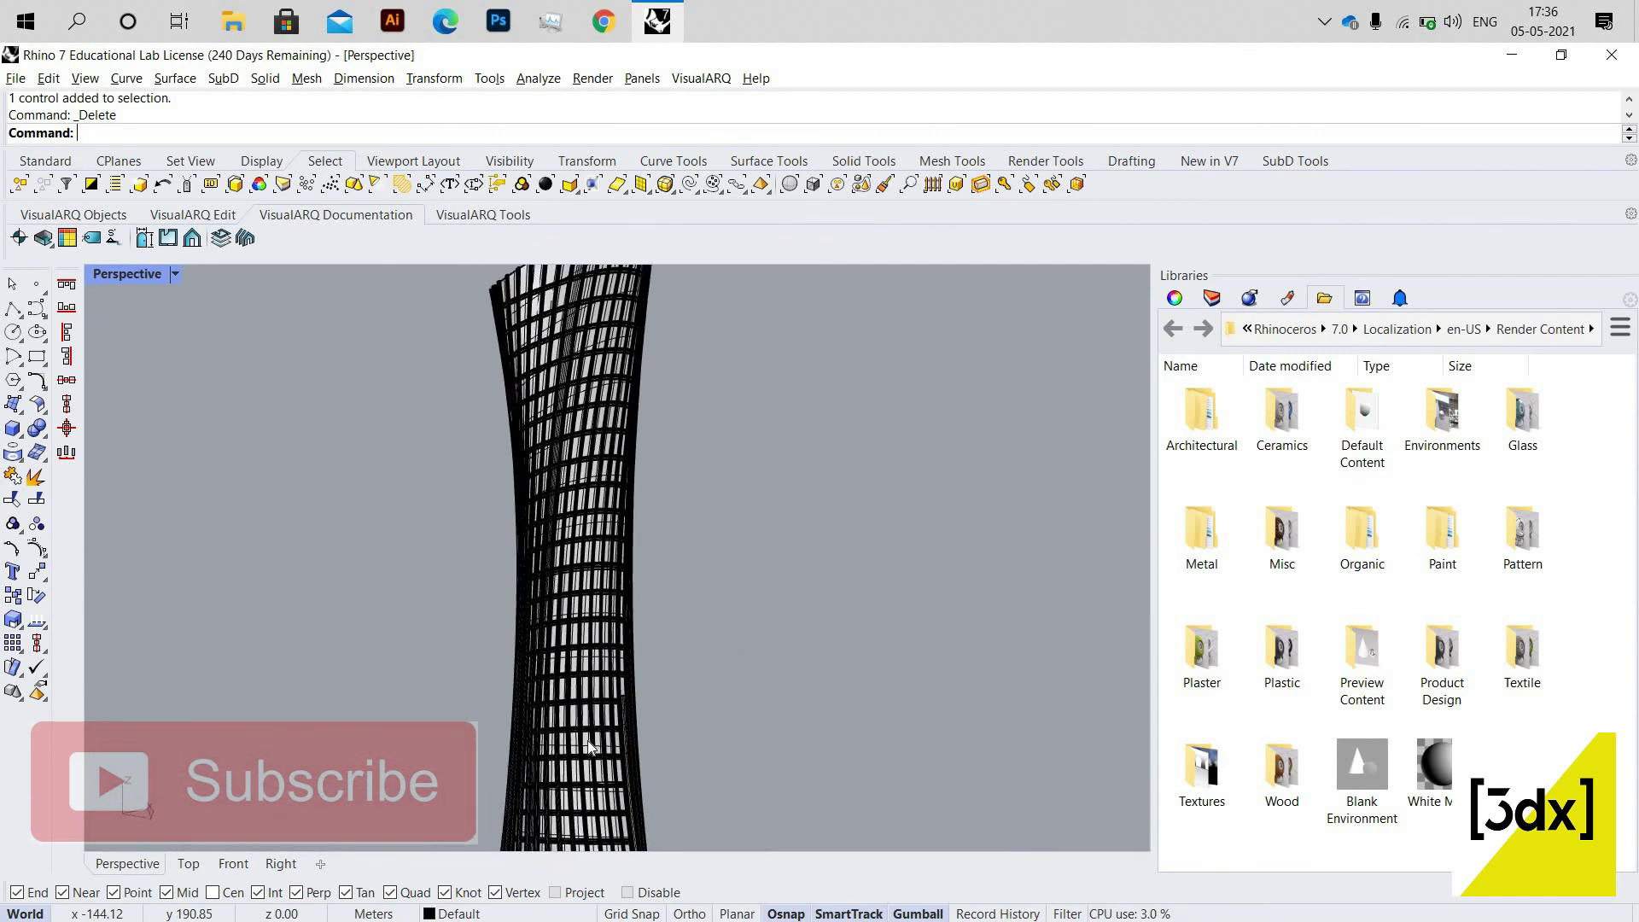
scroll(591, 746, "down", 5)
scroll(561, 739, "up", 3)
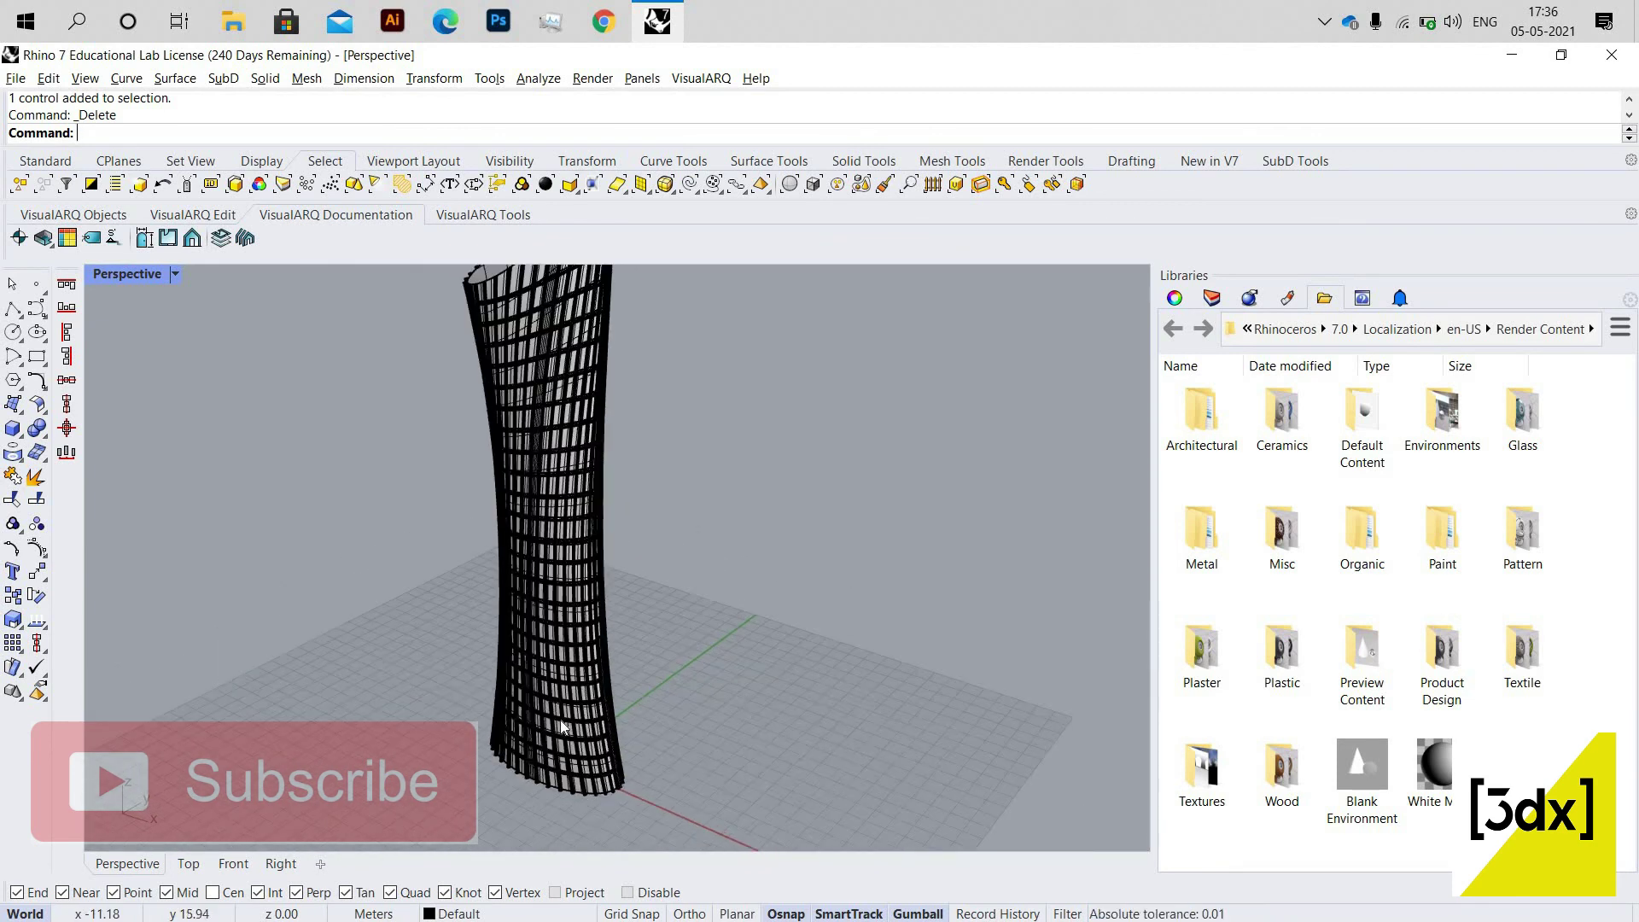
left_click(175, 274)
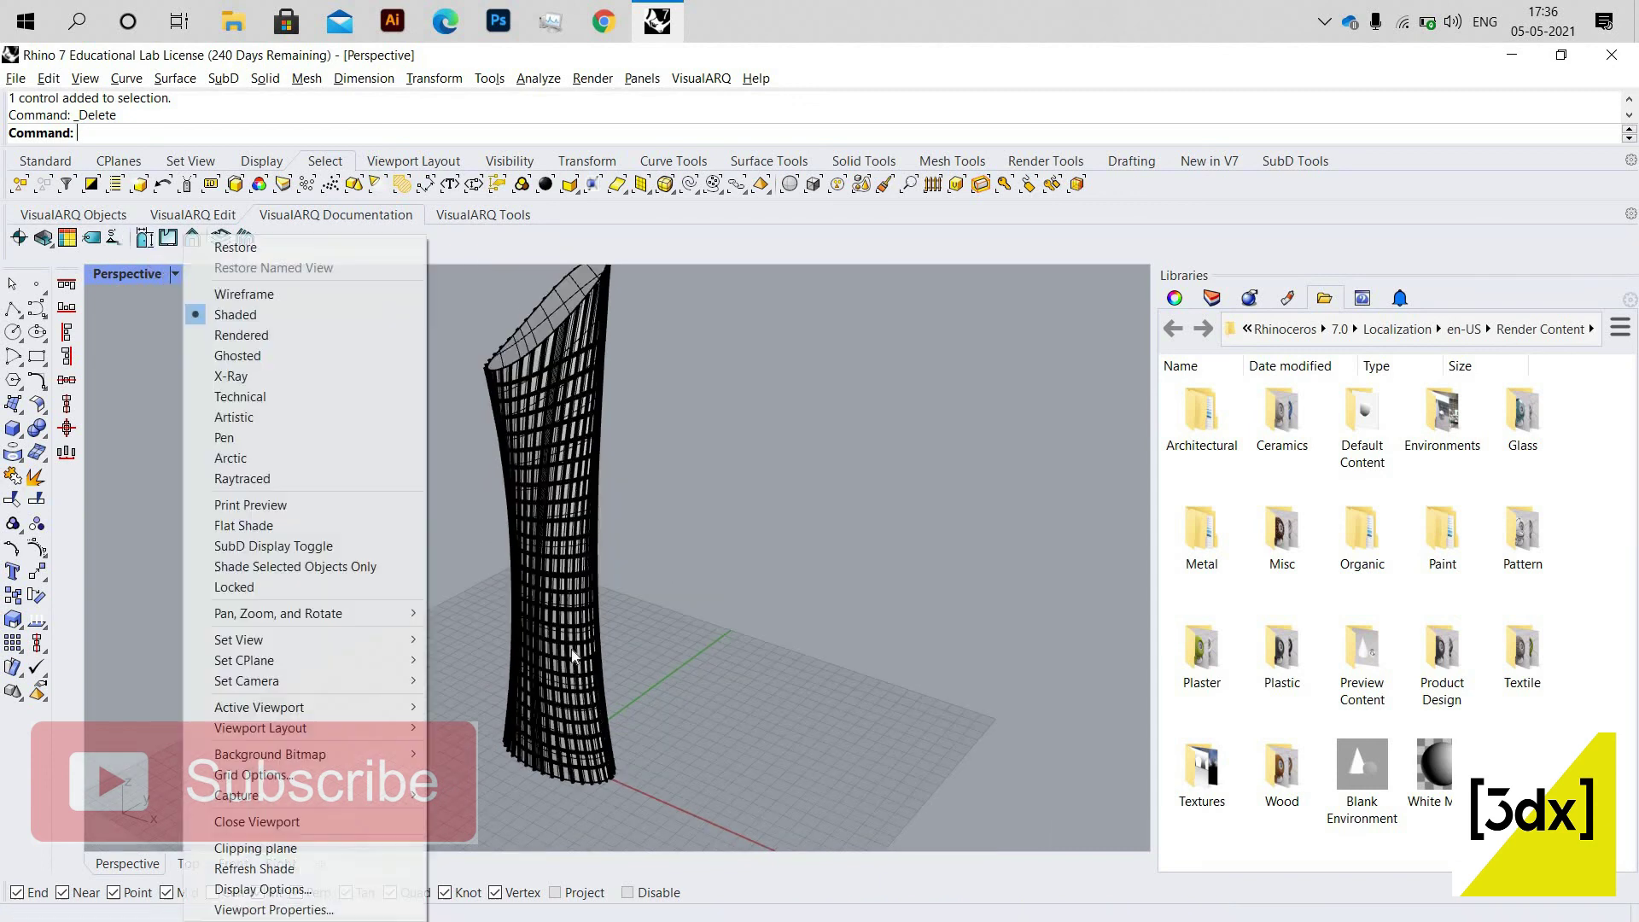
left_click(218, 335)
scroll(559, 777, "up", 4)
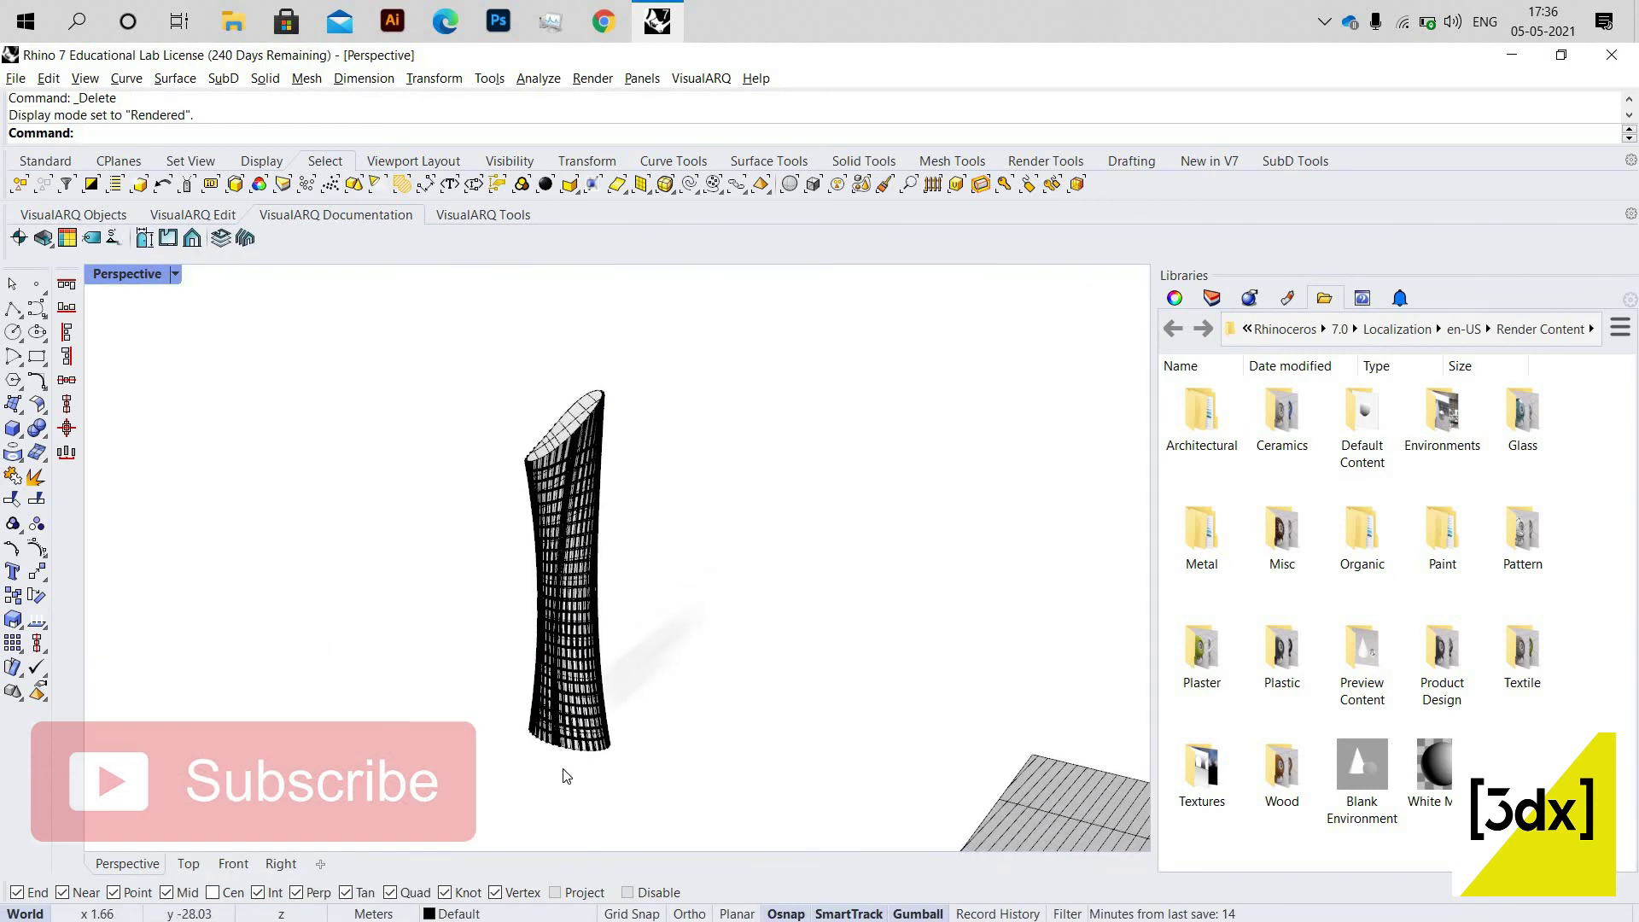